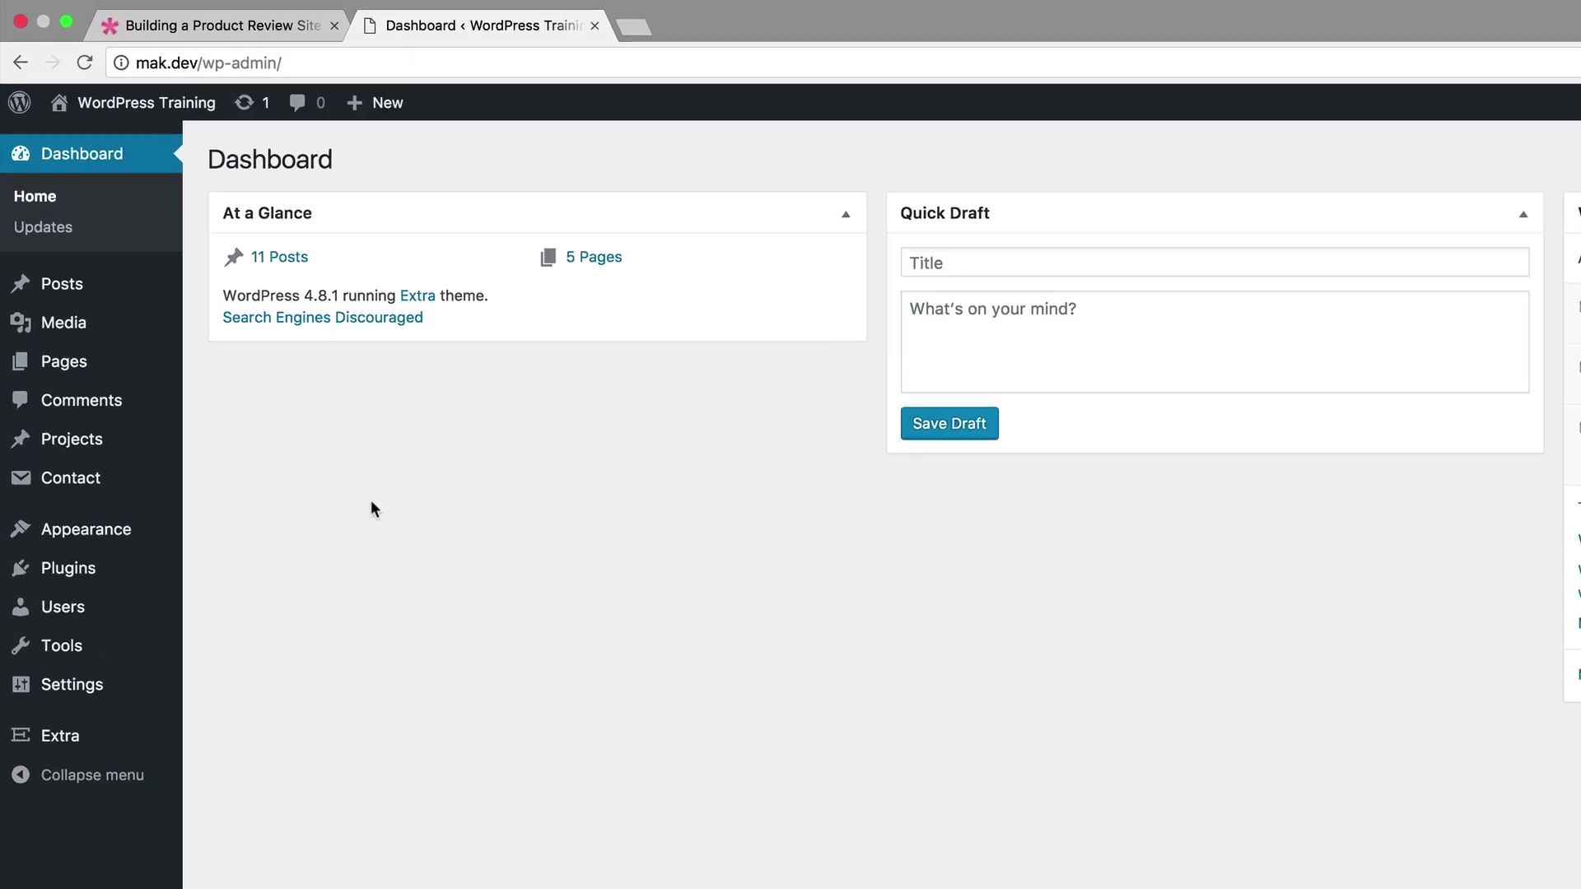
# Start a new post titled 'Laptop Computer' and switch it to the Divi Builder.
pyautogui.moveTo(66, 288)
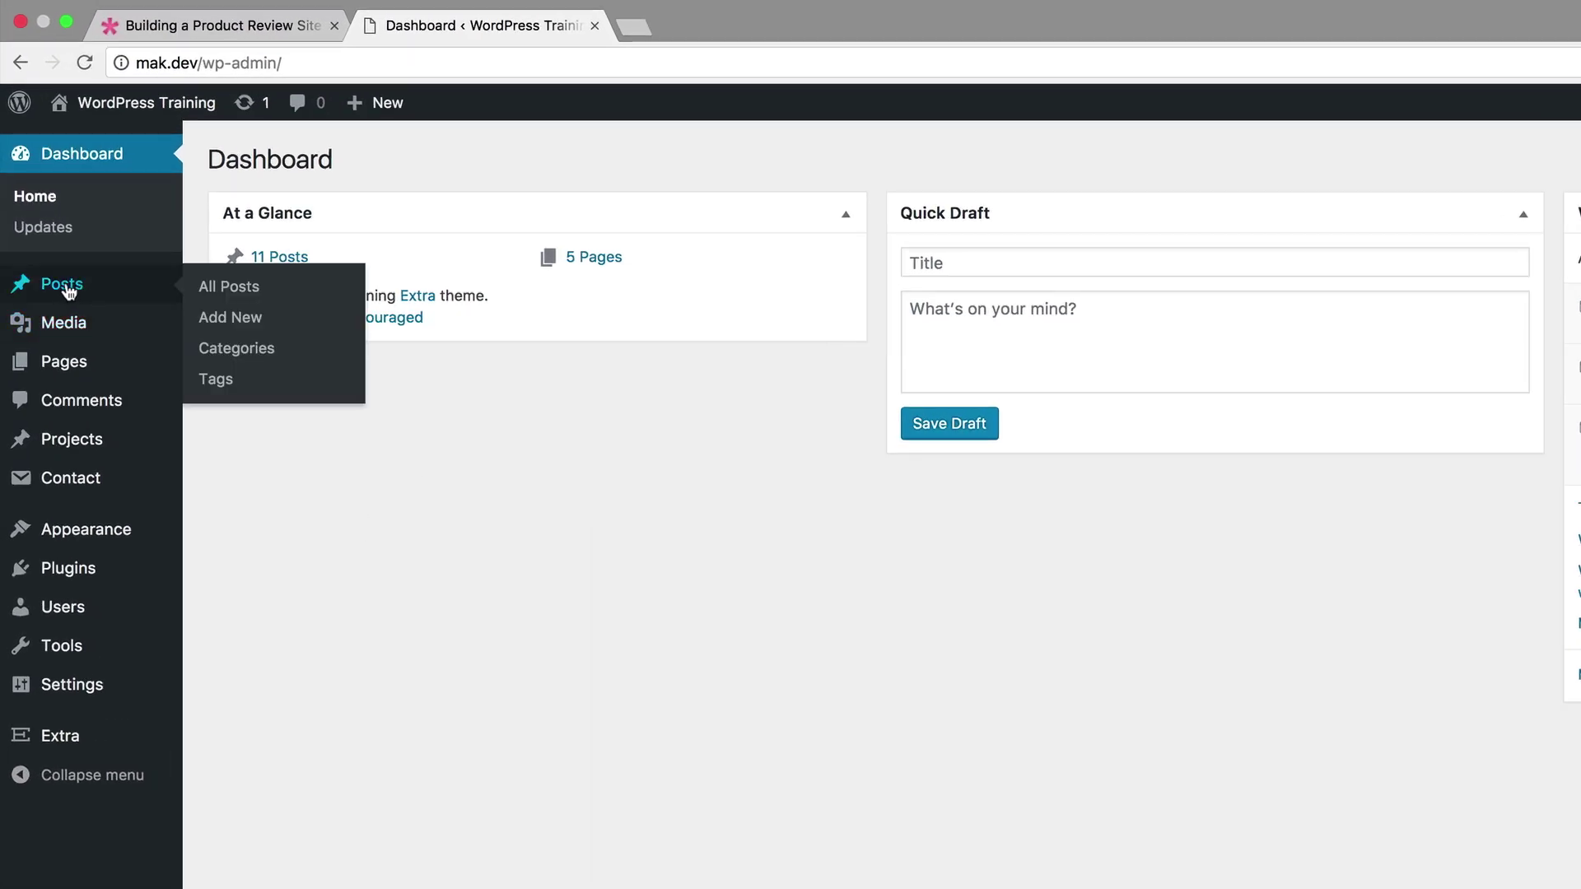
pyautogui.click(238, 319)
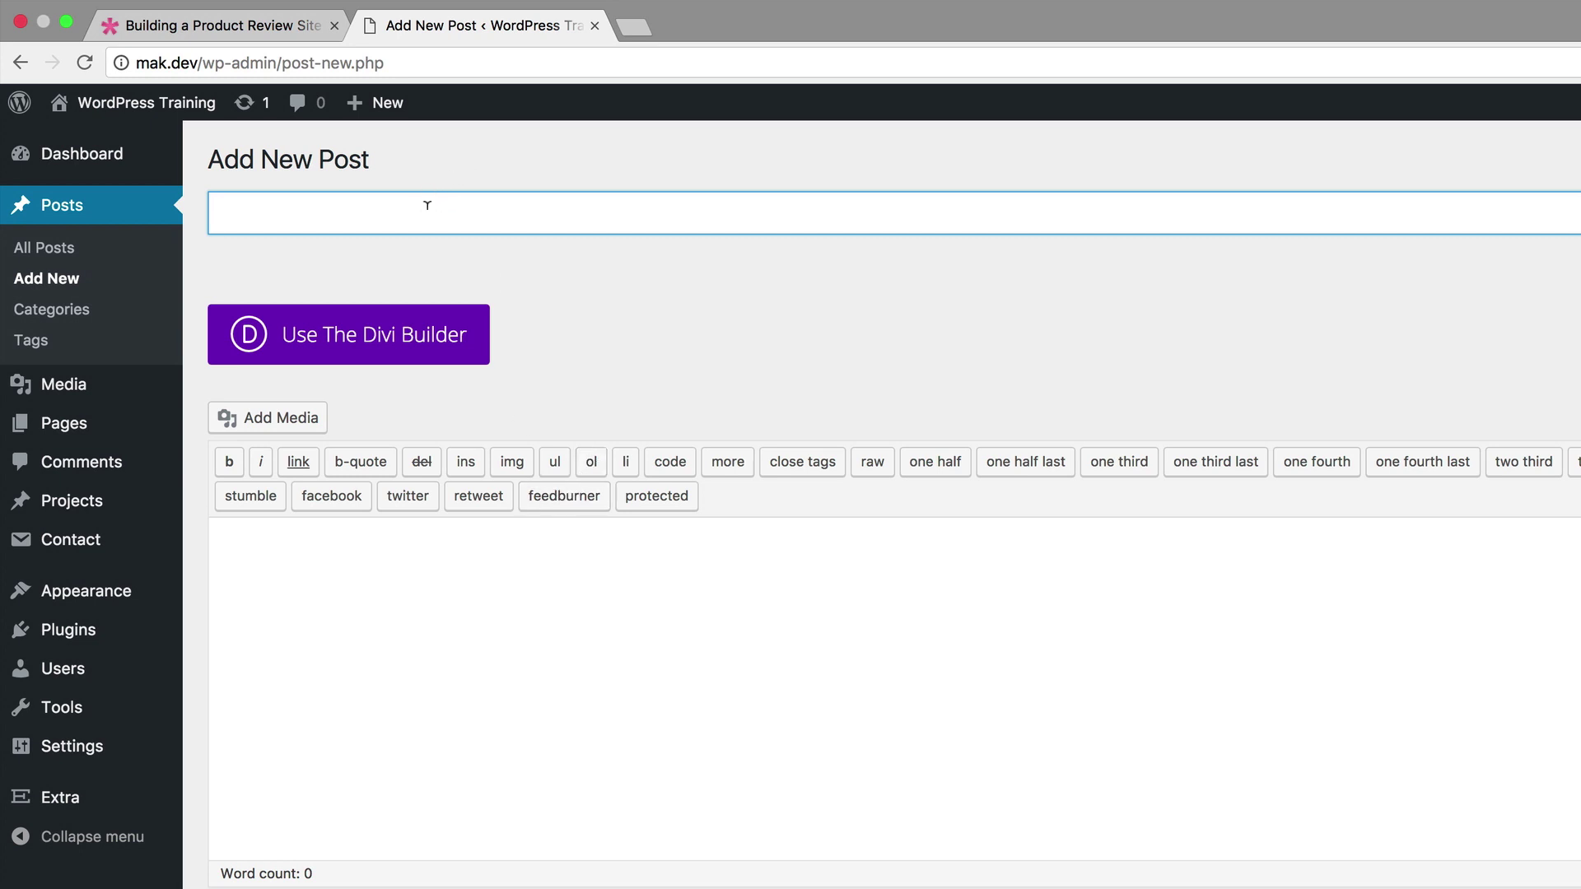
pyautogui.write('Laptop Computer')
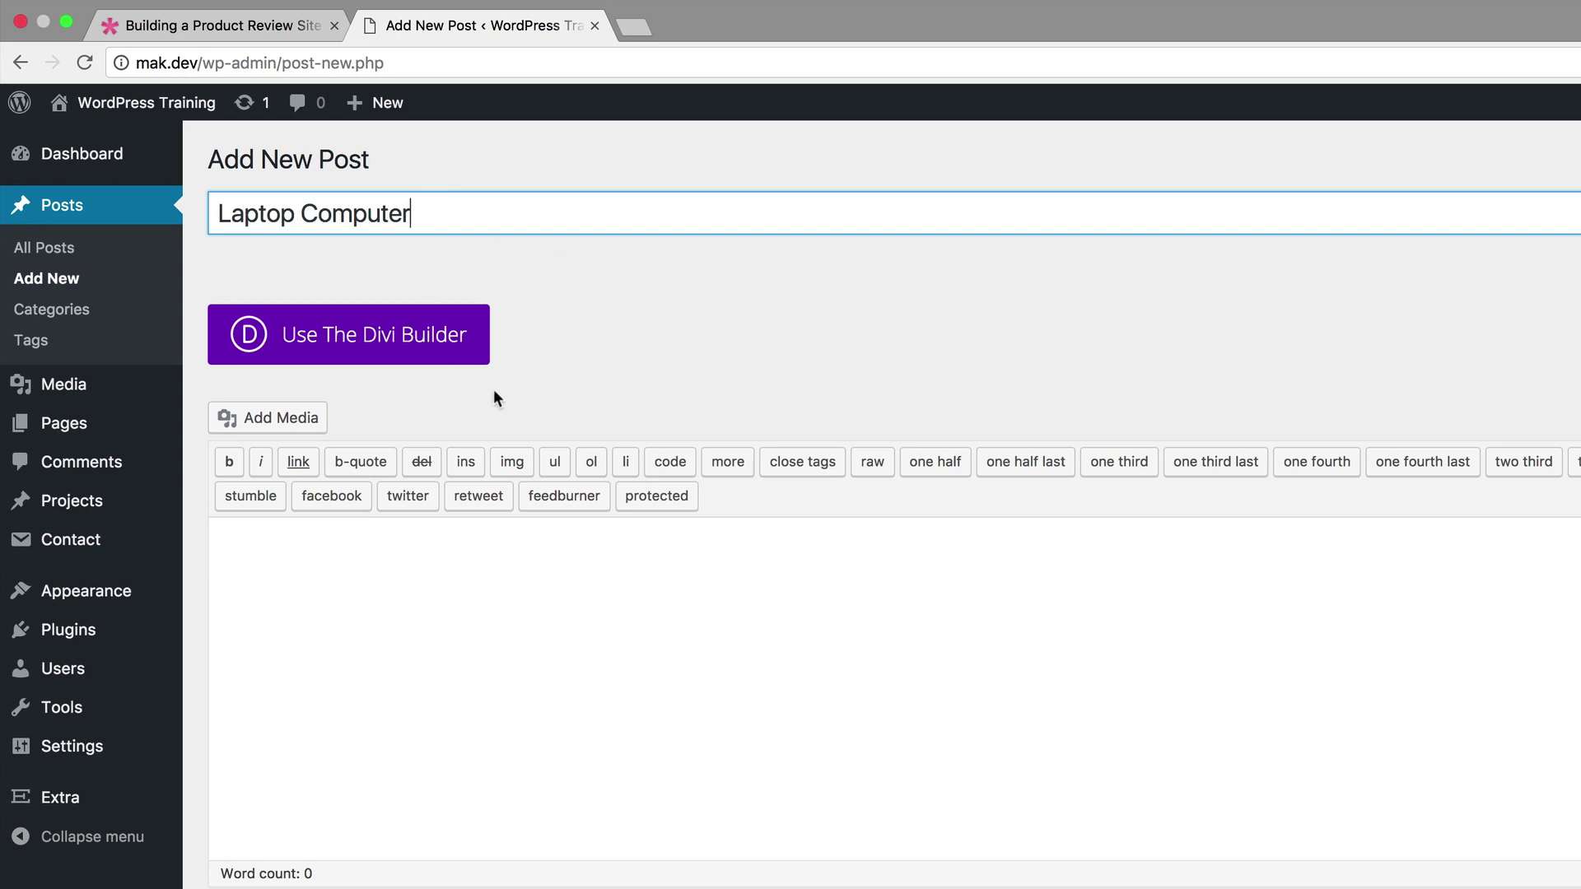
pyautogui.click(371, 344)
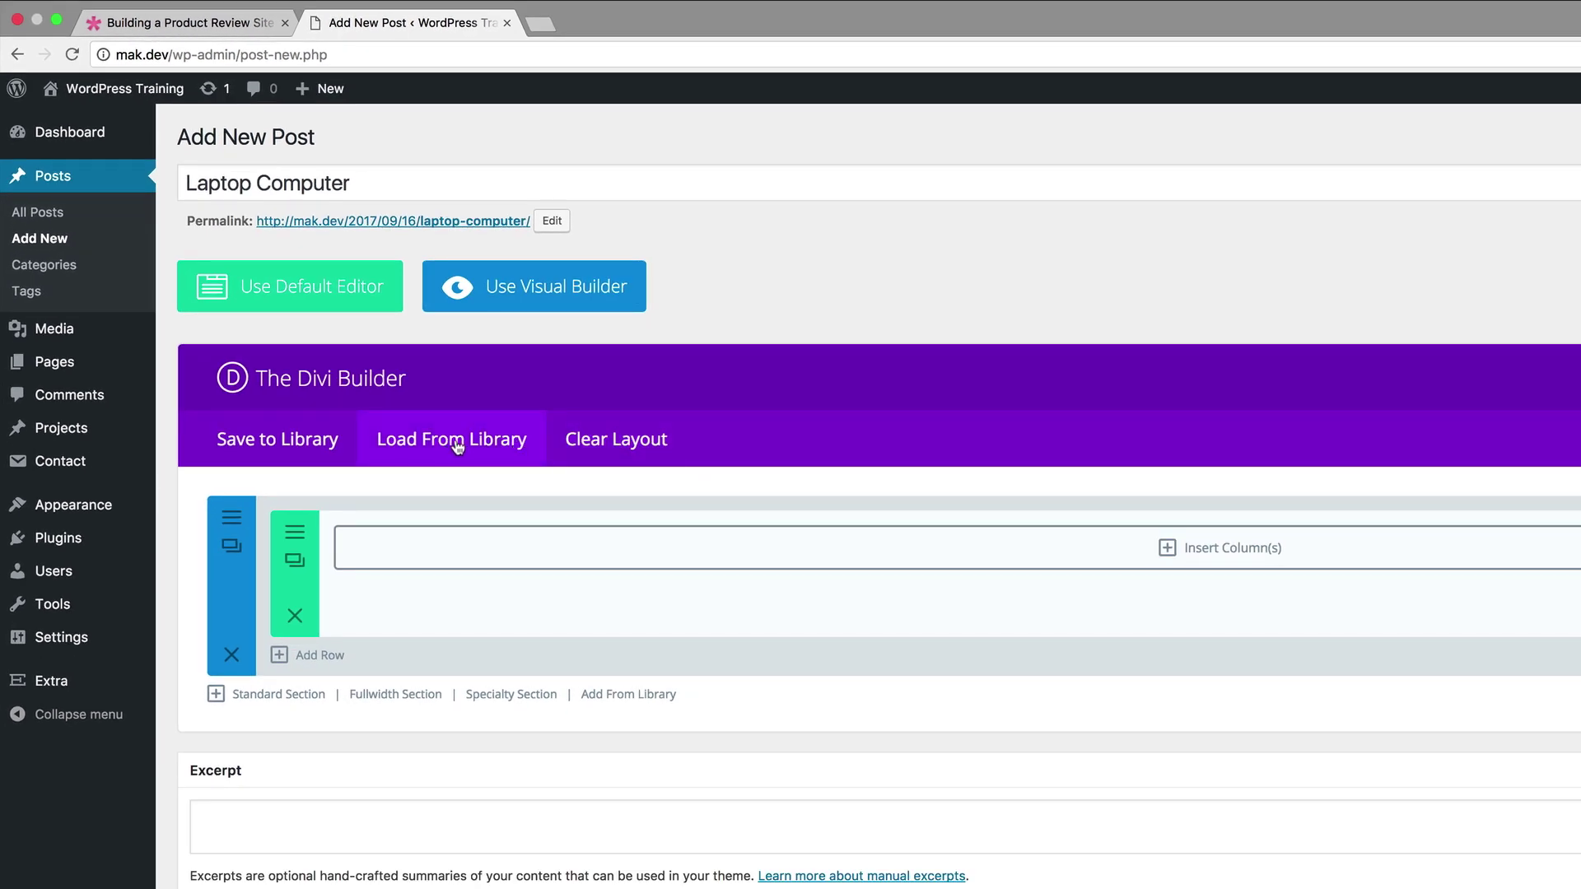
# Load the saved Product Post Template from the Divi library into the post.
pyautogui.click(459, 445)
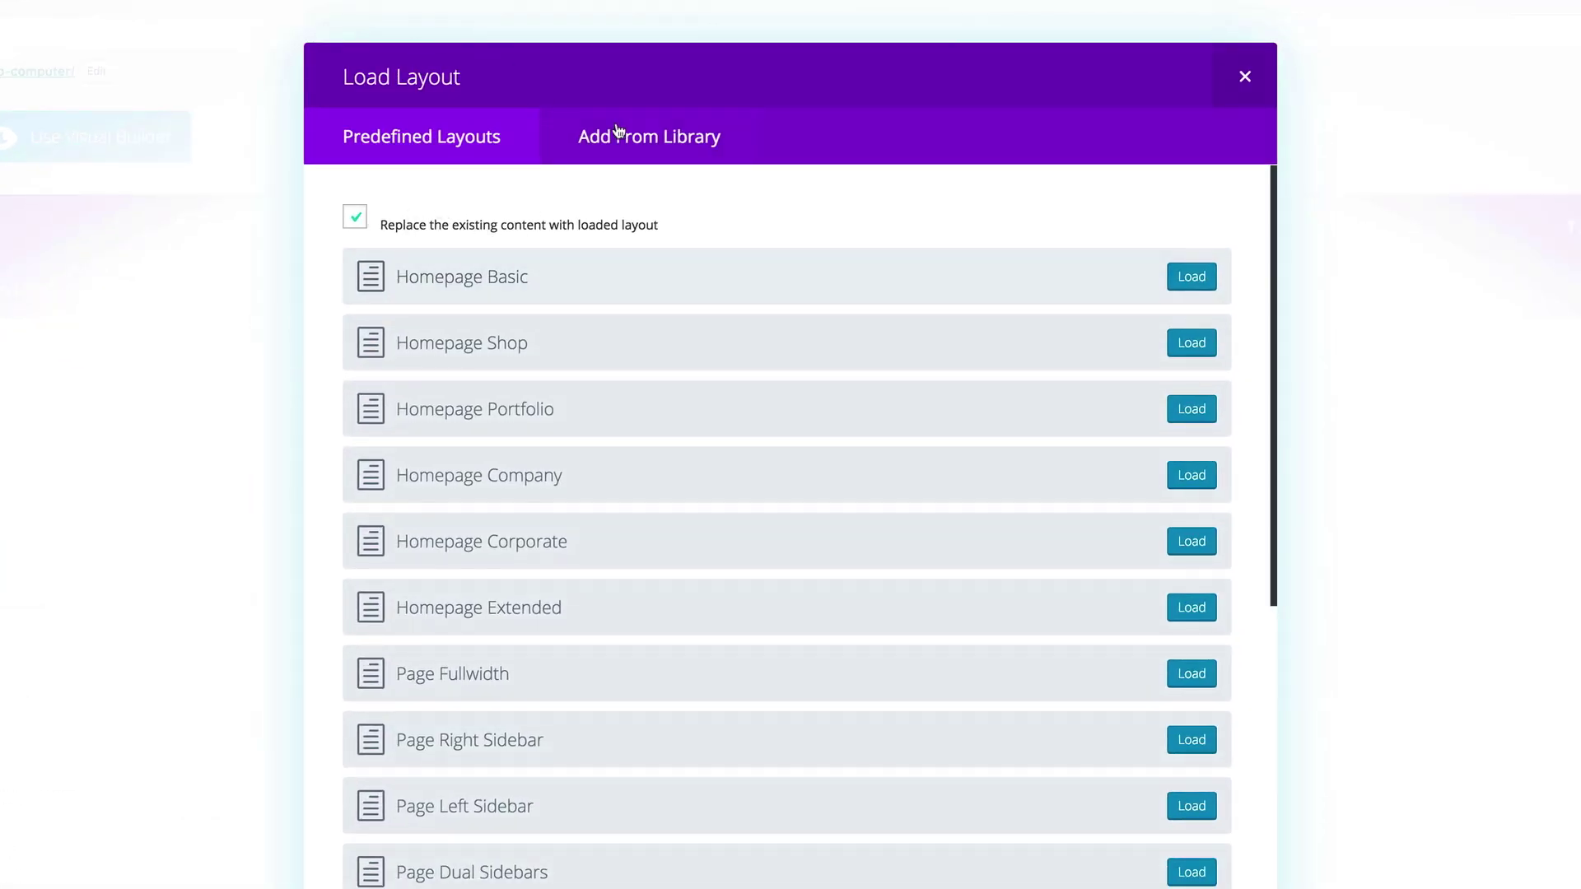
pyautogui.click(655, 143)
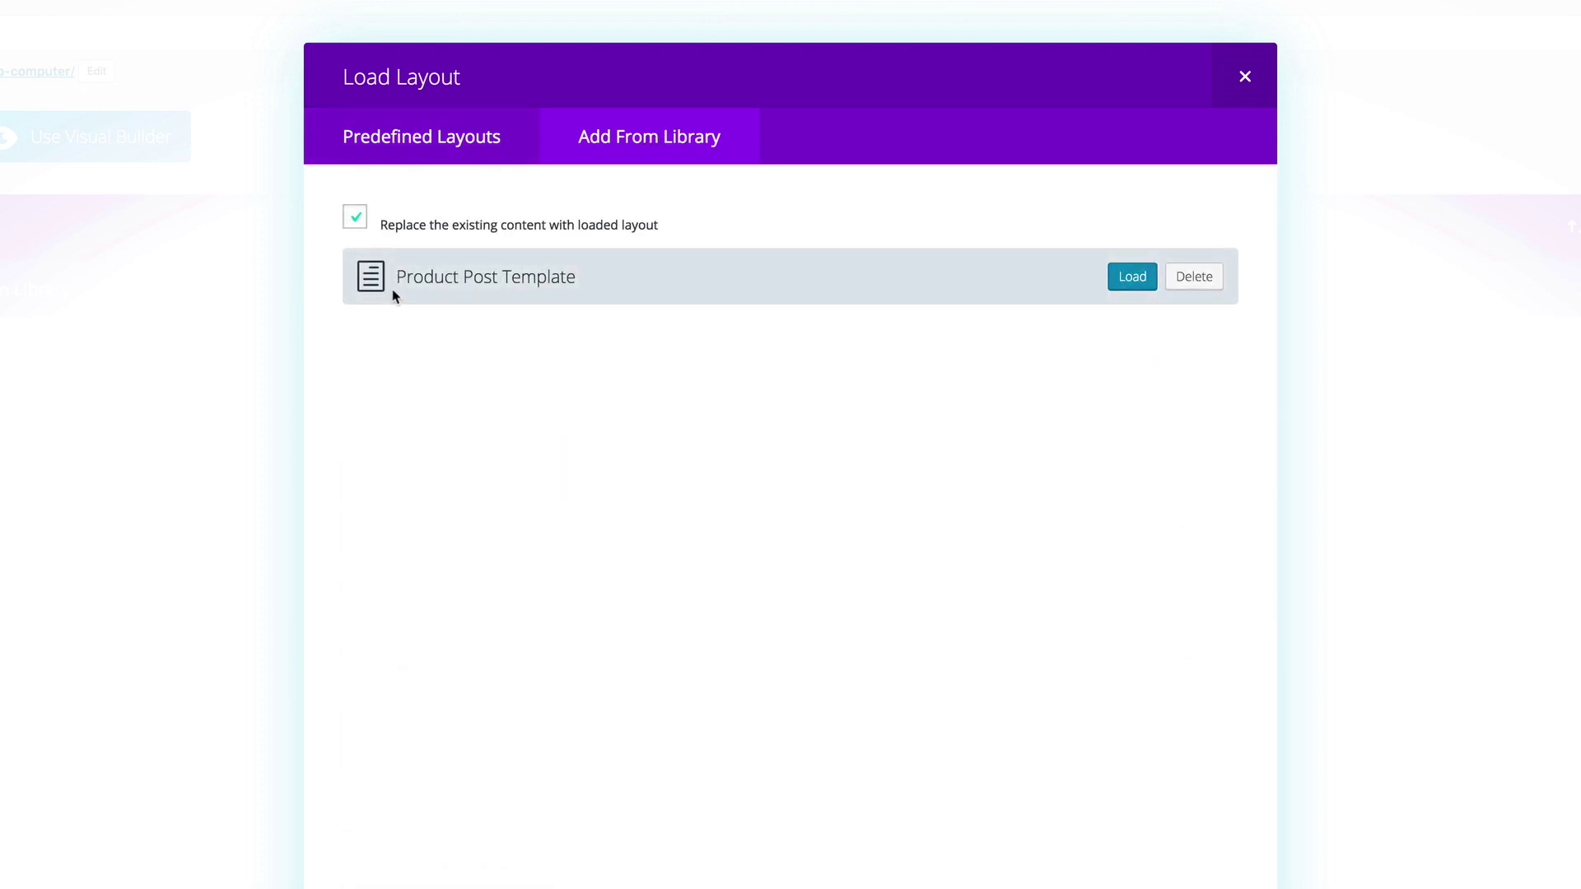
pyautogui.click(1137, 280)
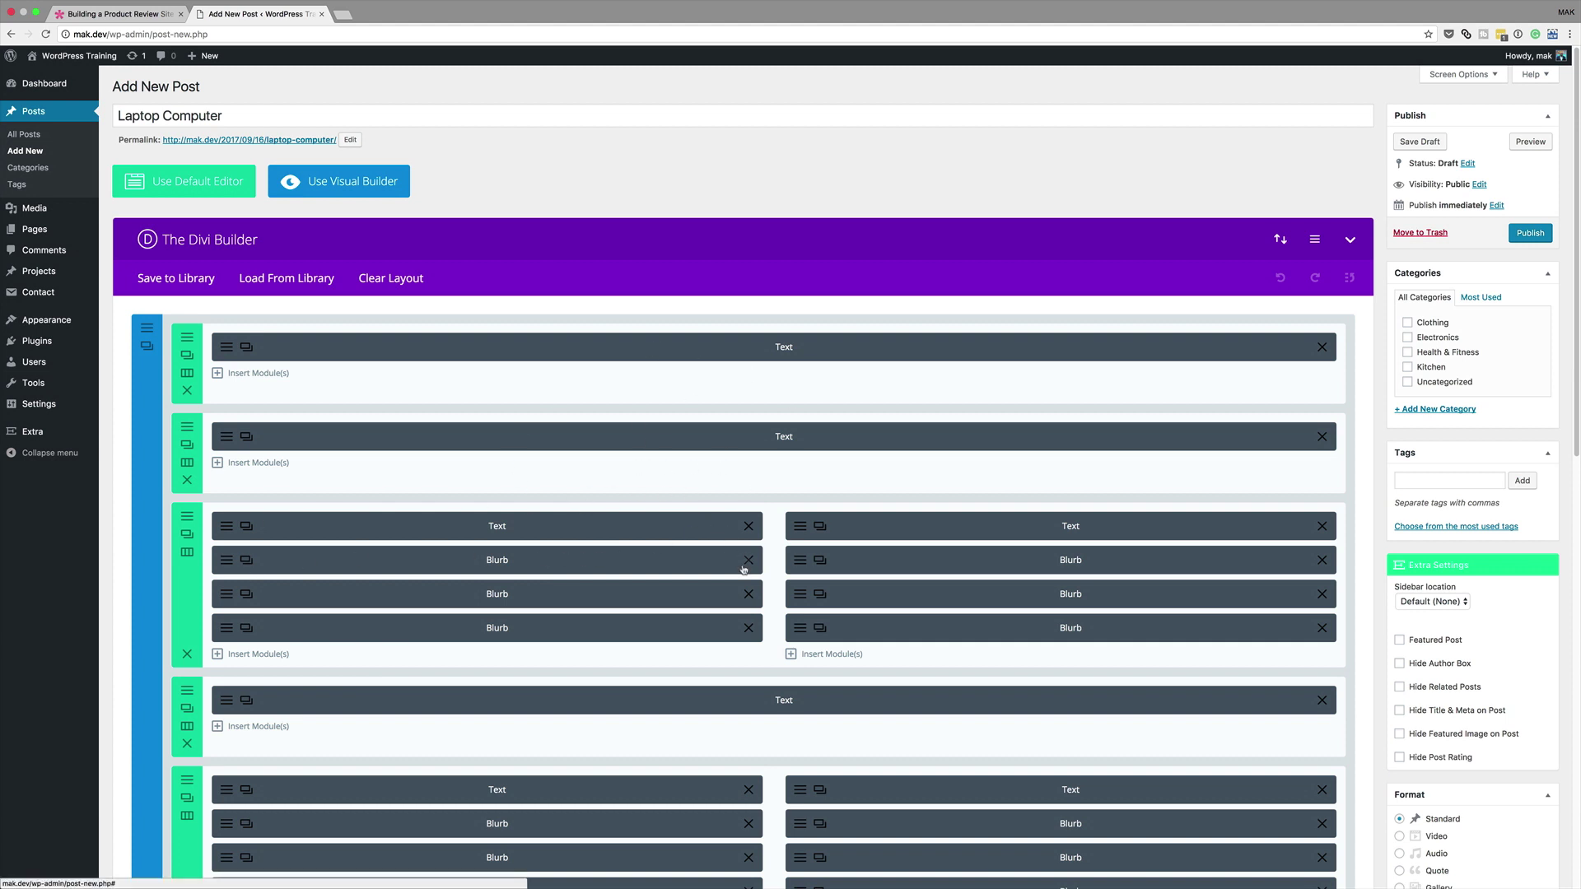
# Set the laptop photo as the post's featured image.
pyautogui.scroll(-5, 815, 568)
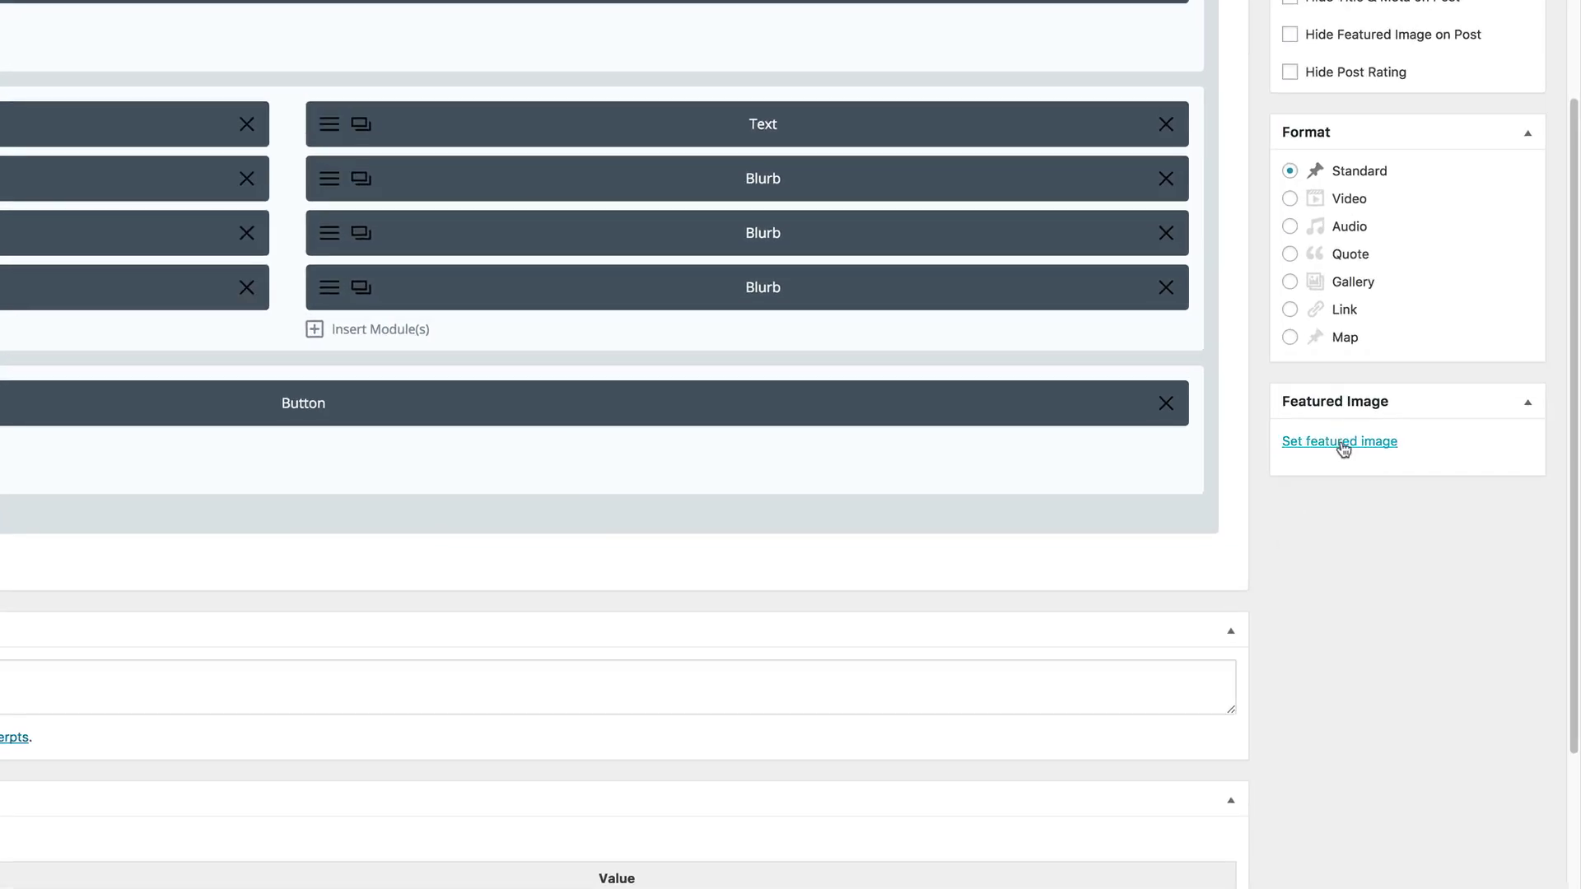
pyautogui.click(1344, 445)
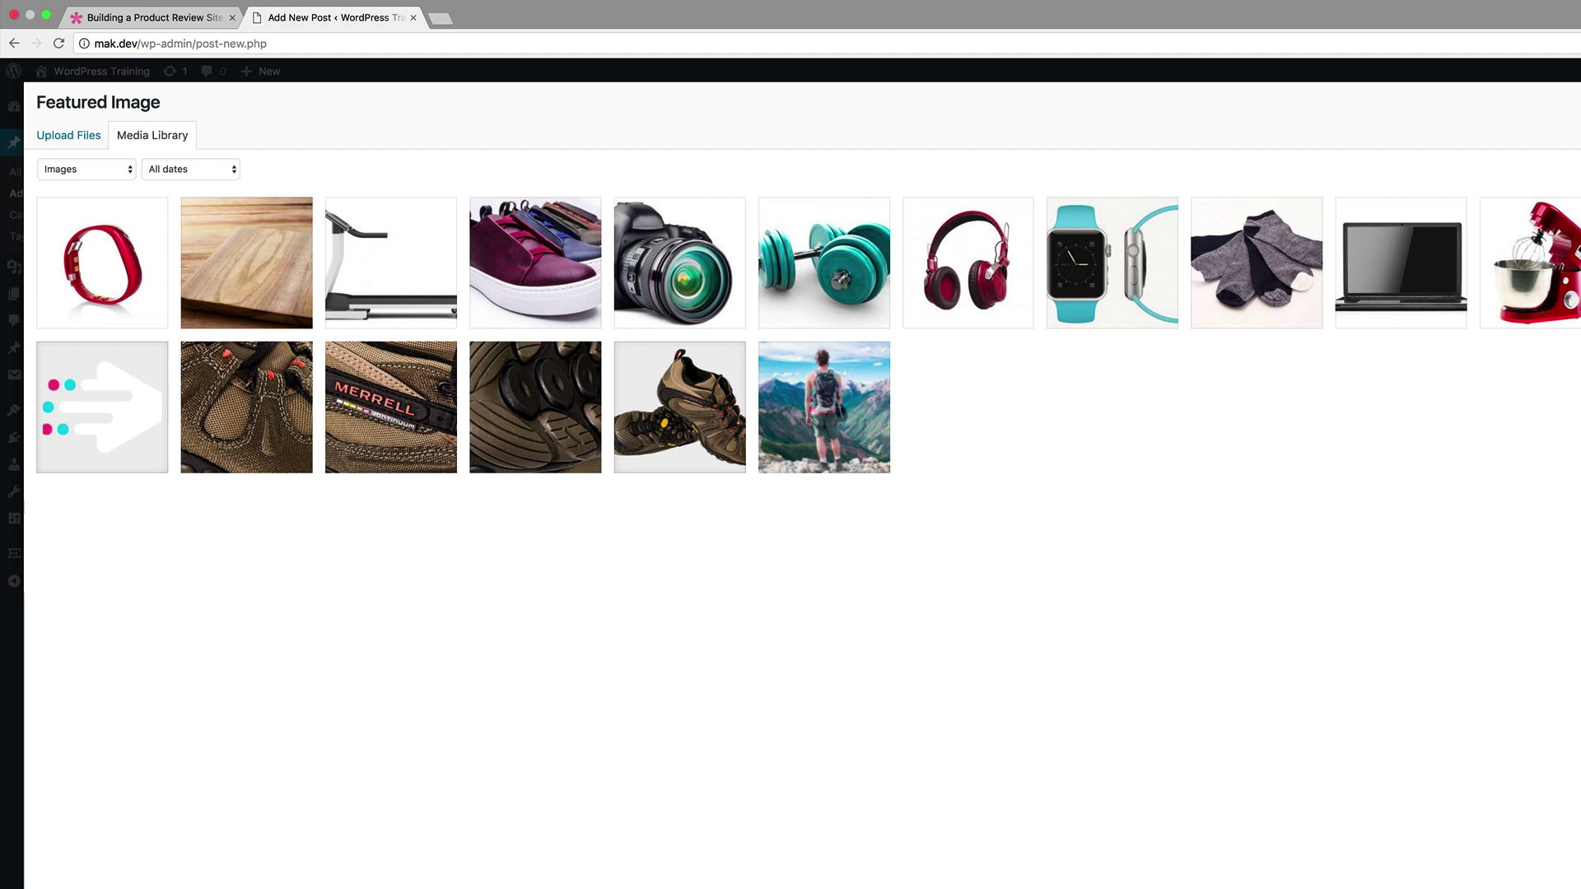
pyautogui.click(1392, 298)
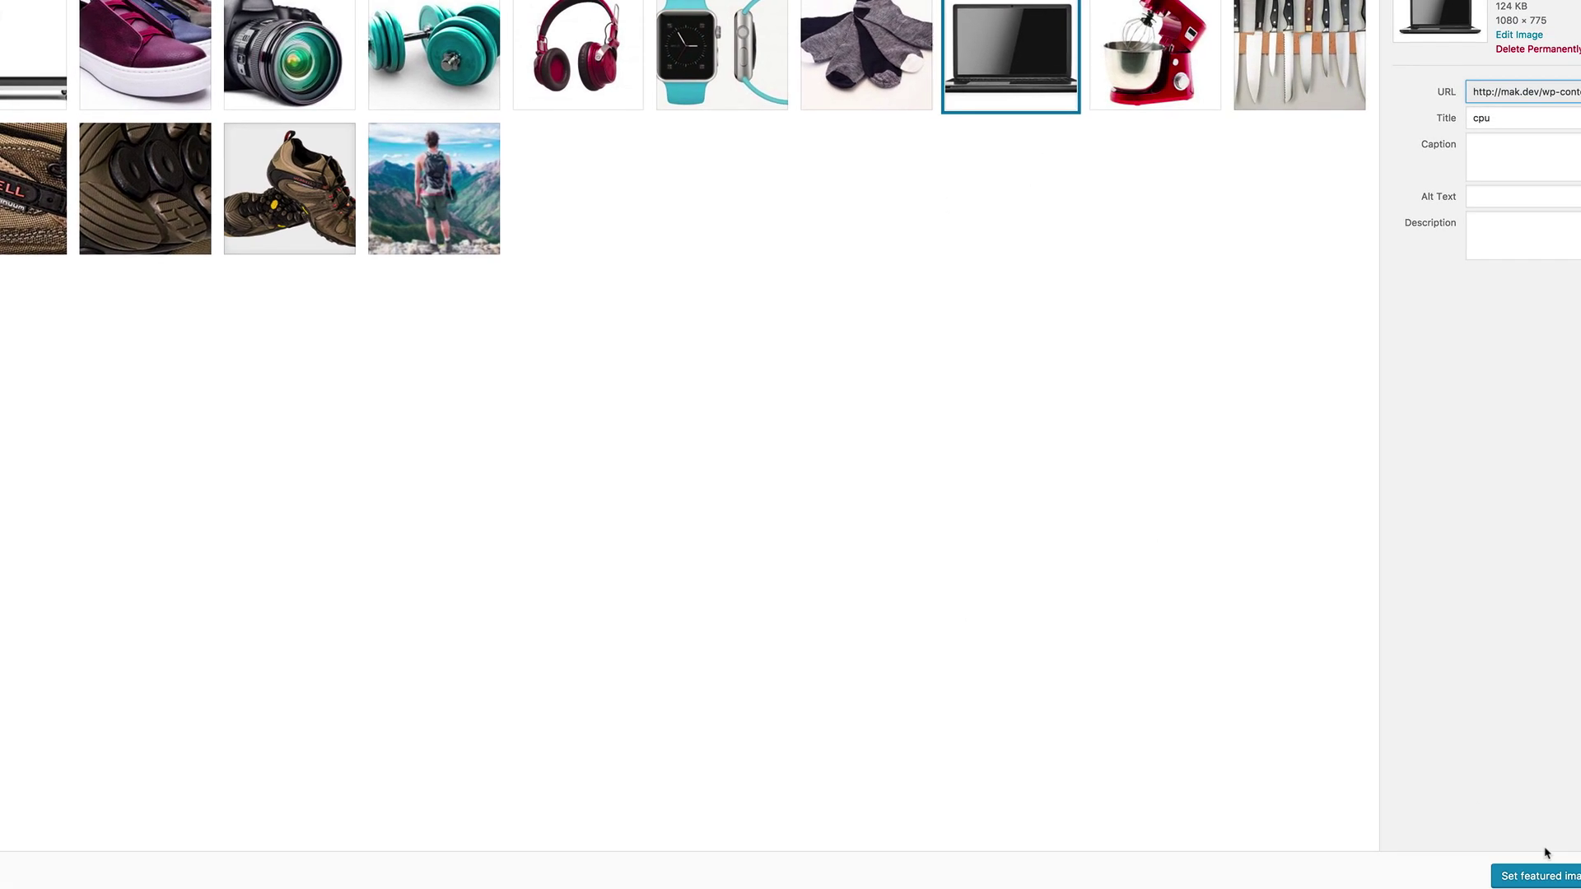
pyautogui.click(1491, 842)
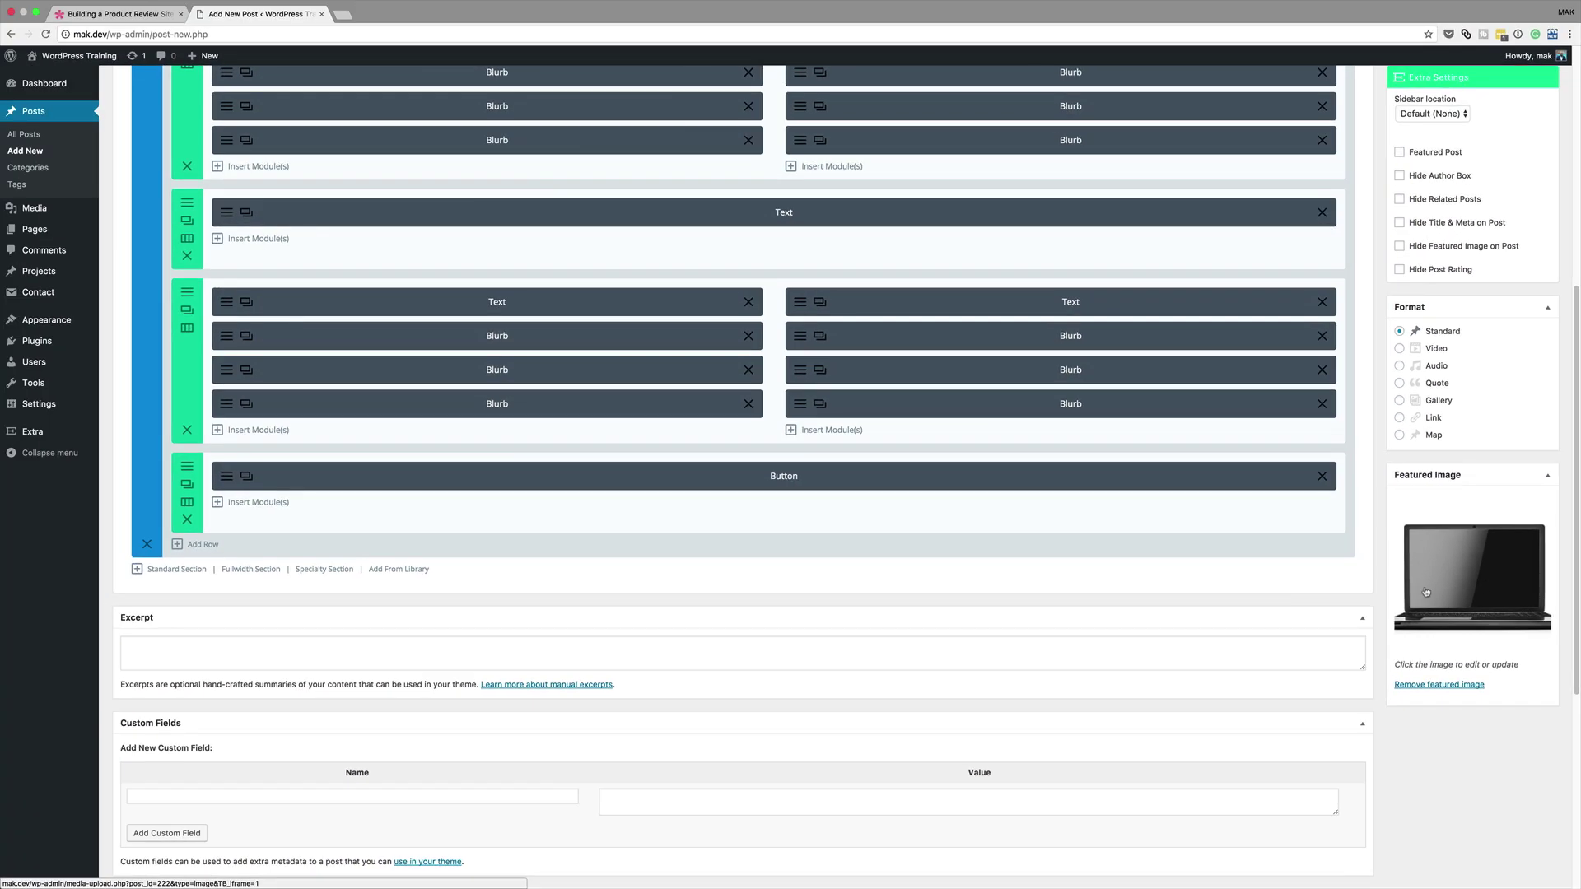
# Enable Featured Post and Hide Author Box for the post.
pyautogui.scroll(5, 1245, 593)
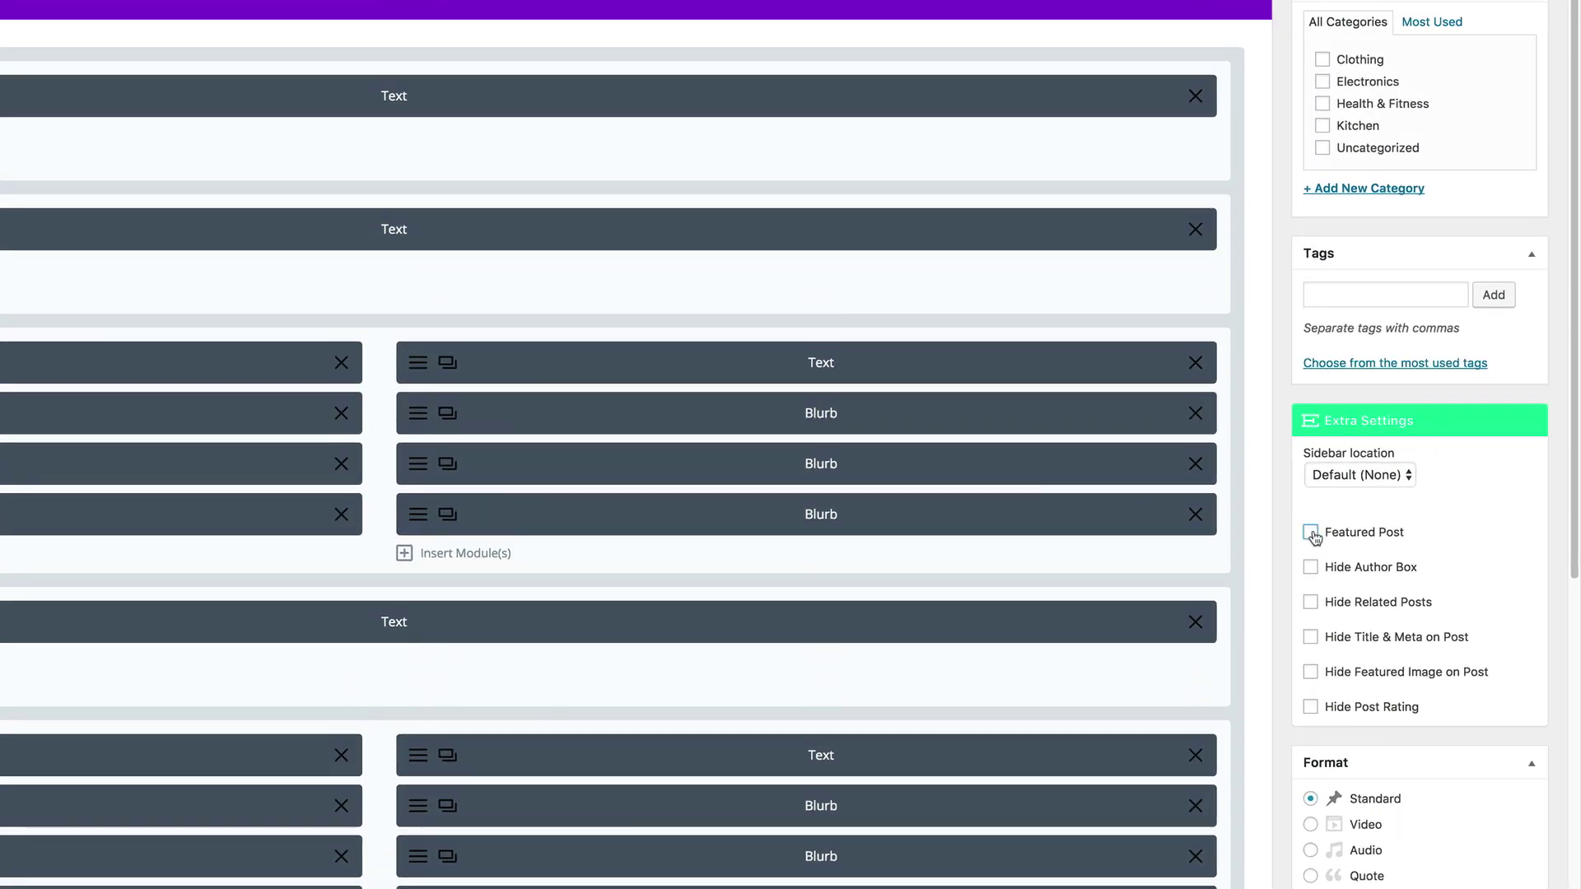
pyautogui.click(1312, 533)
pyautogui.click(1311, 568)
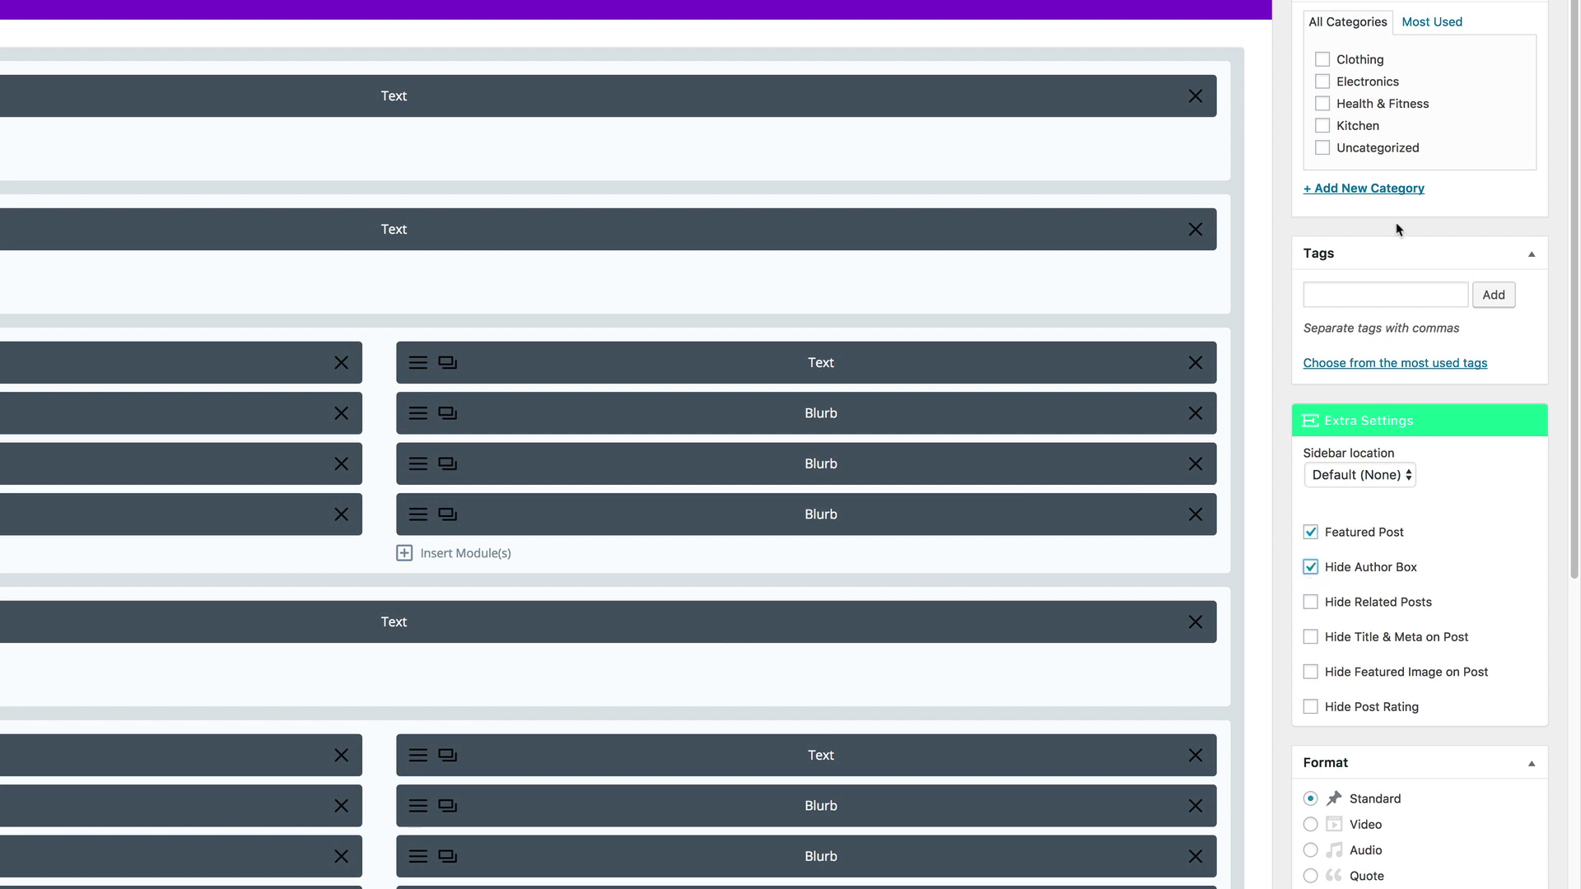
# File the post under Electronics and publish it.
pyautogui.scroll(1, 1428, 254)
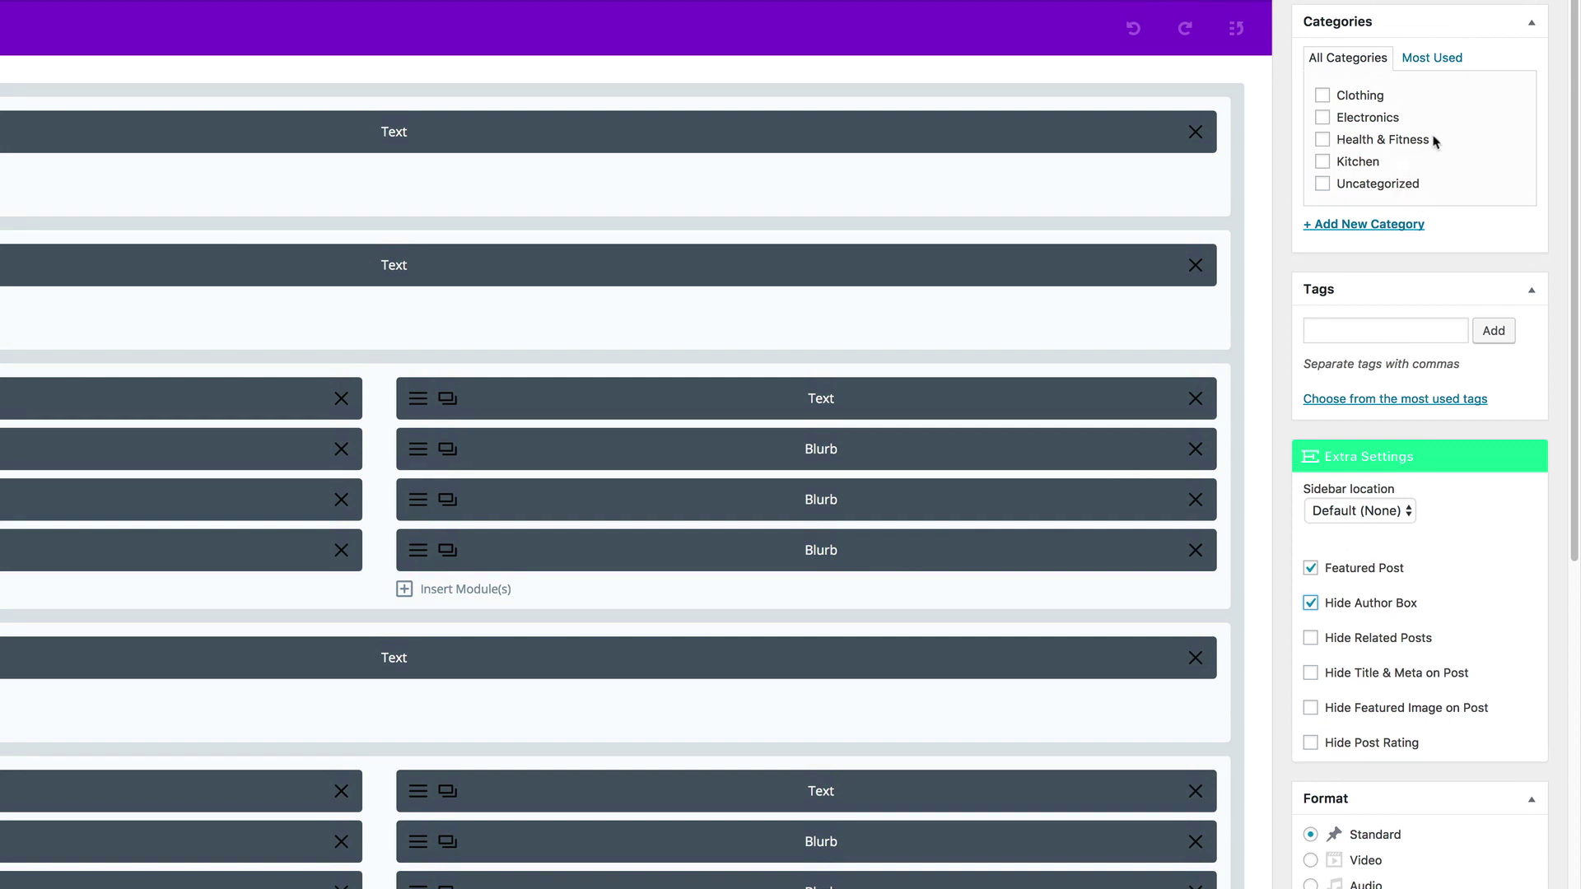
pyautogui.click(1323, 121)
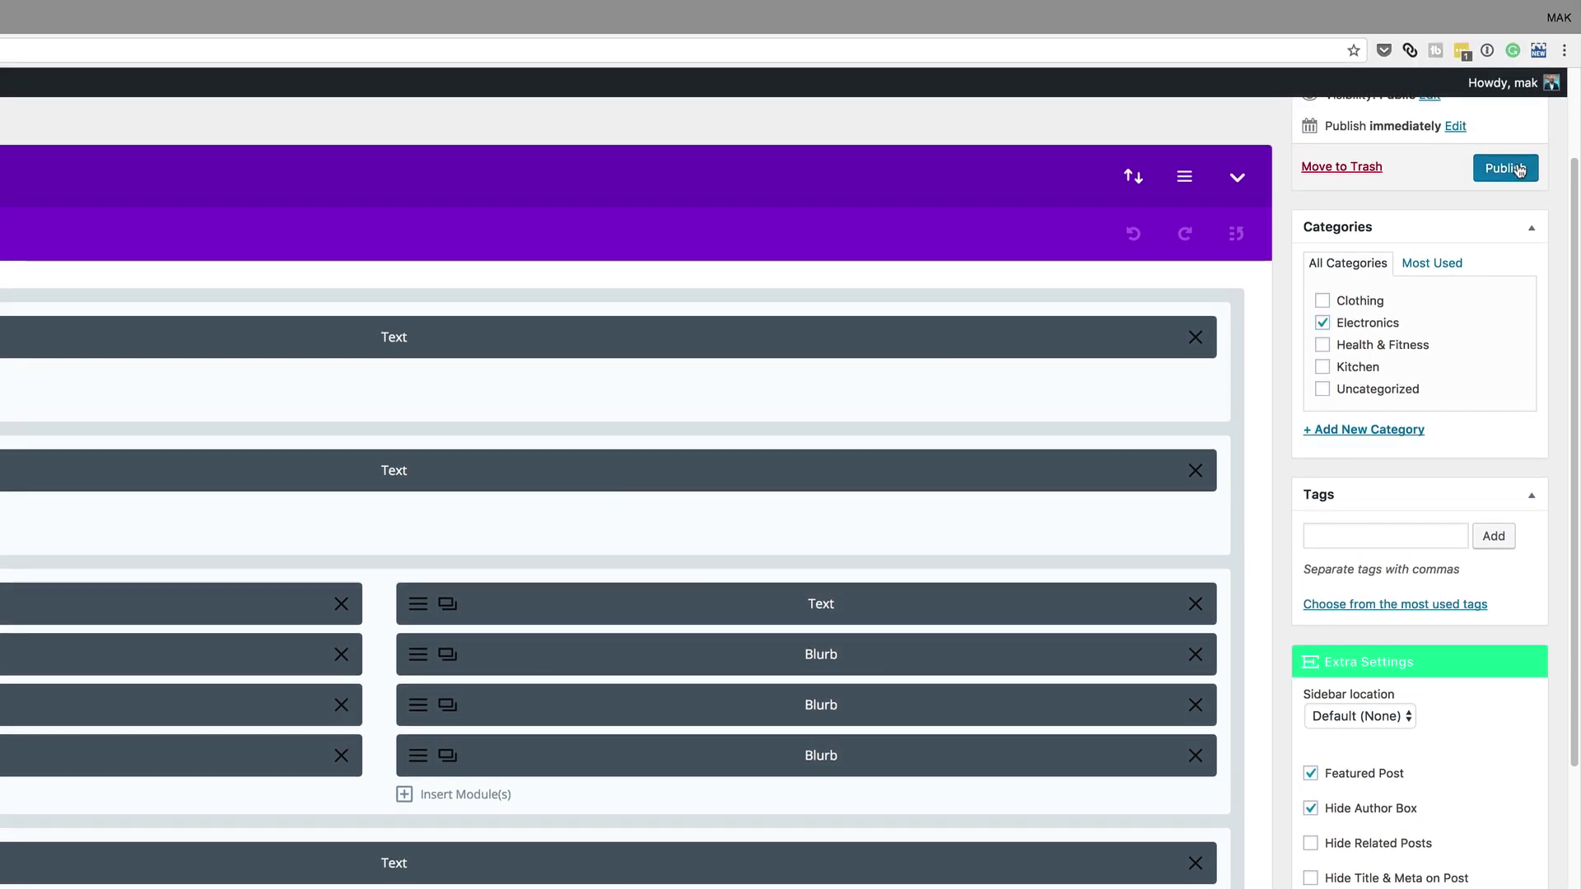
pyautogui.click(1520, 169)
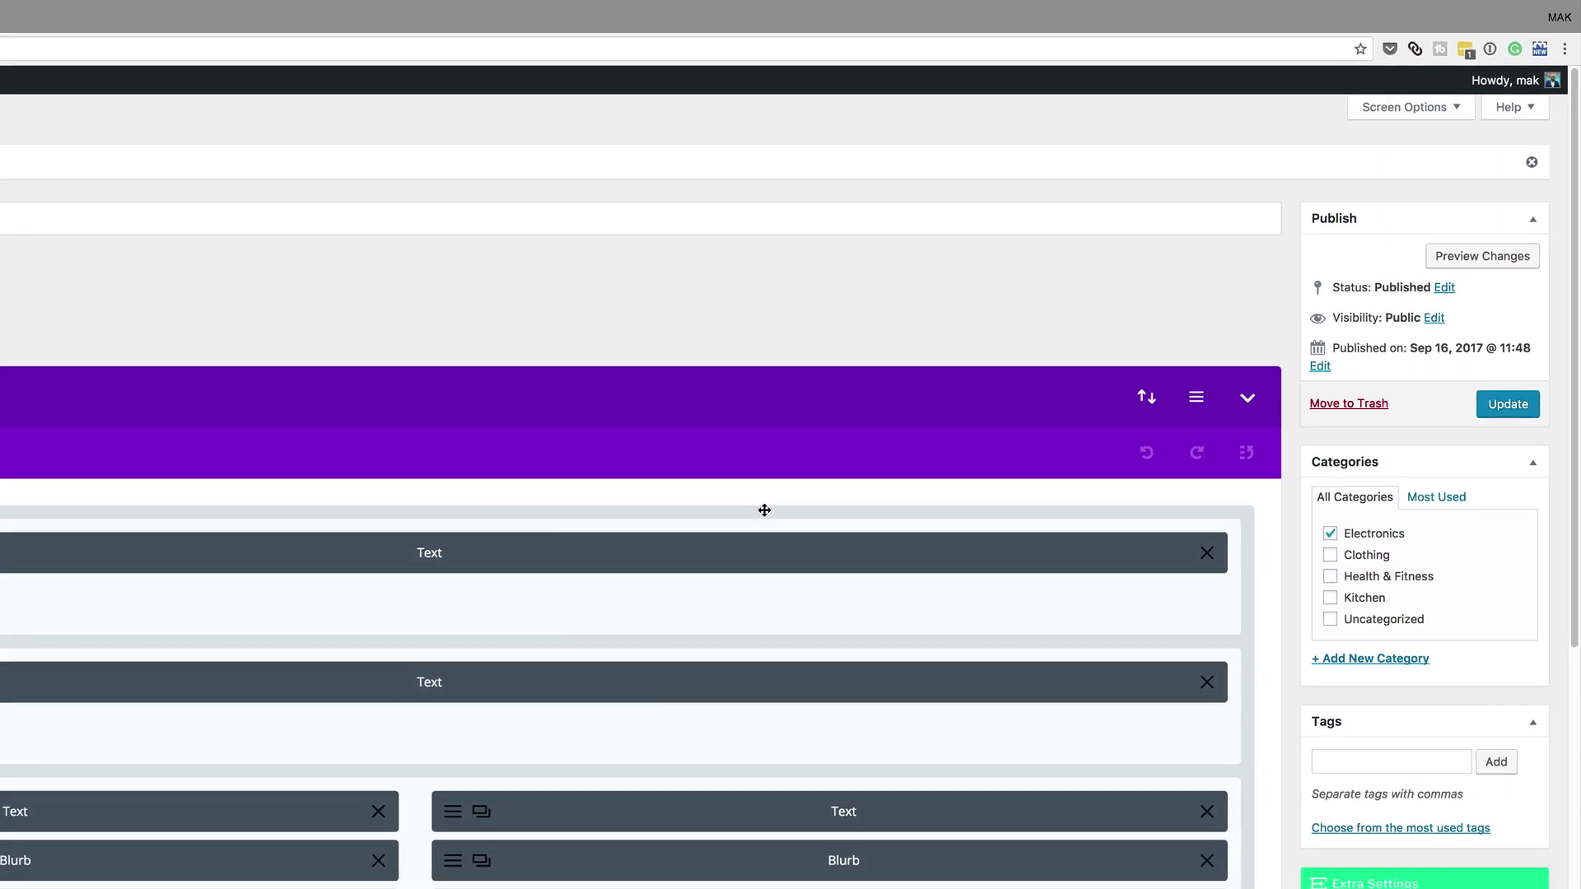
pyautogui.scroll(-10, 914, 412)
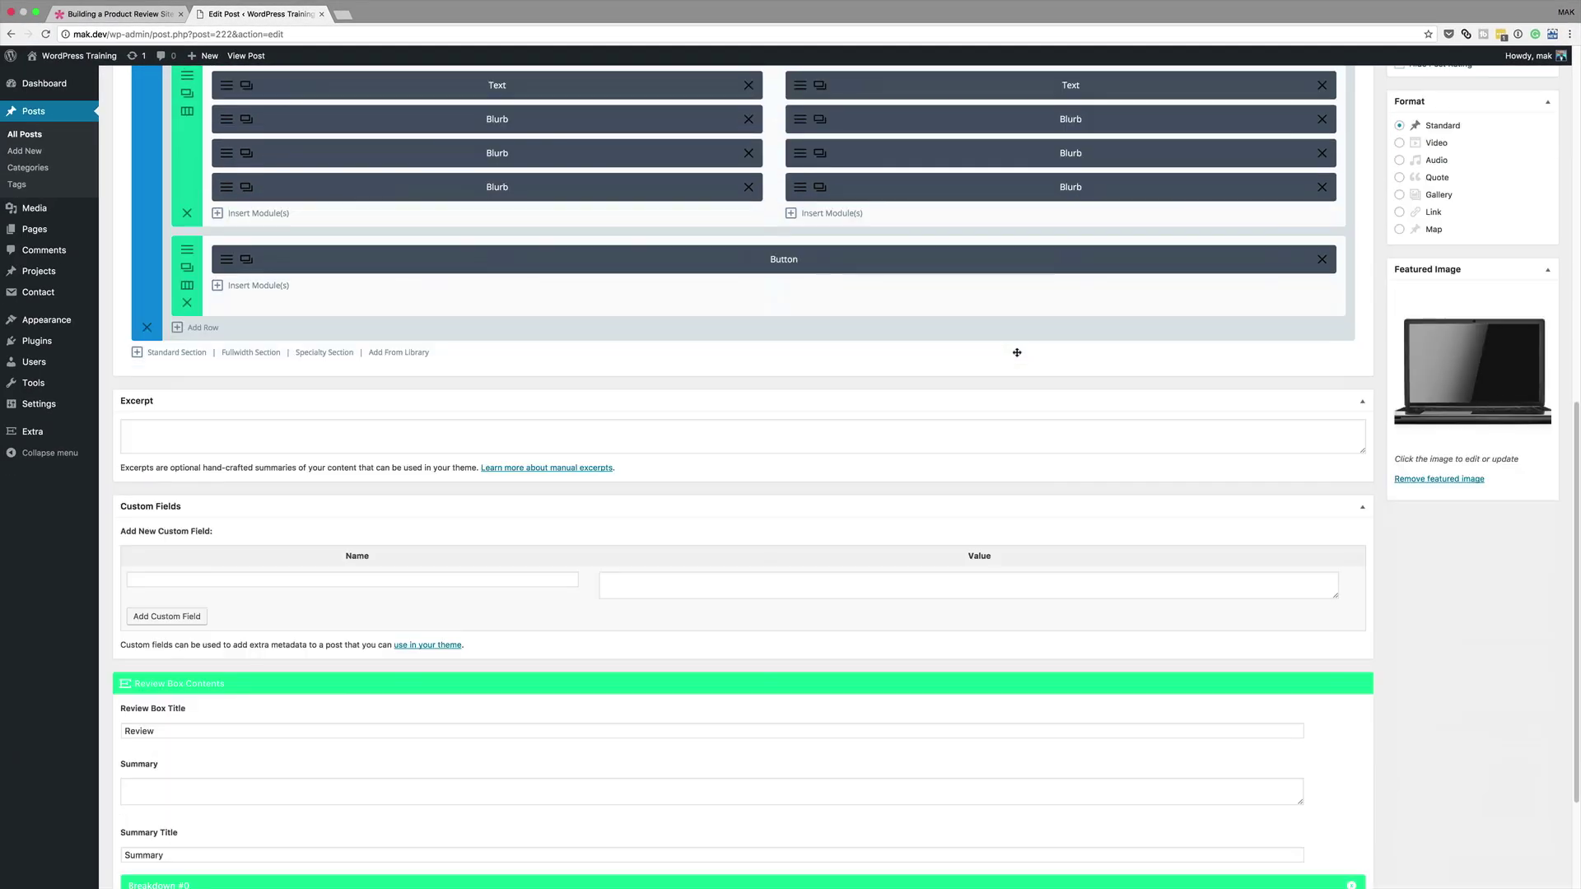
pyautogui.scroll(-3, 1017, 352)
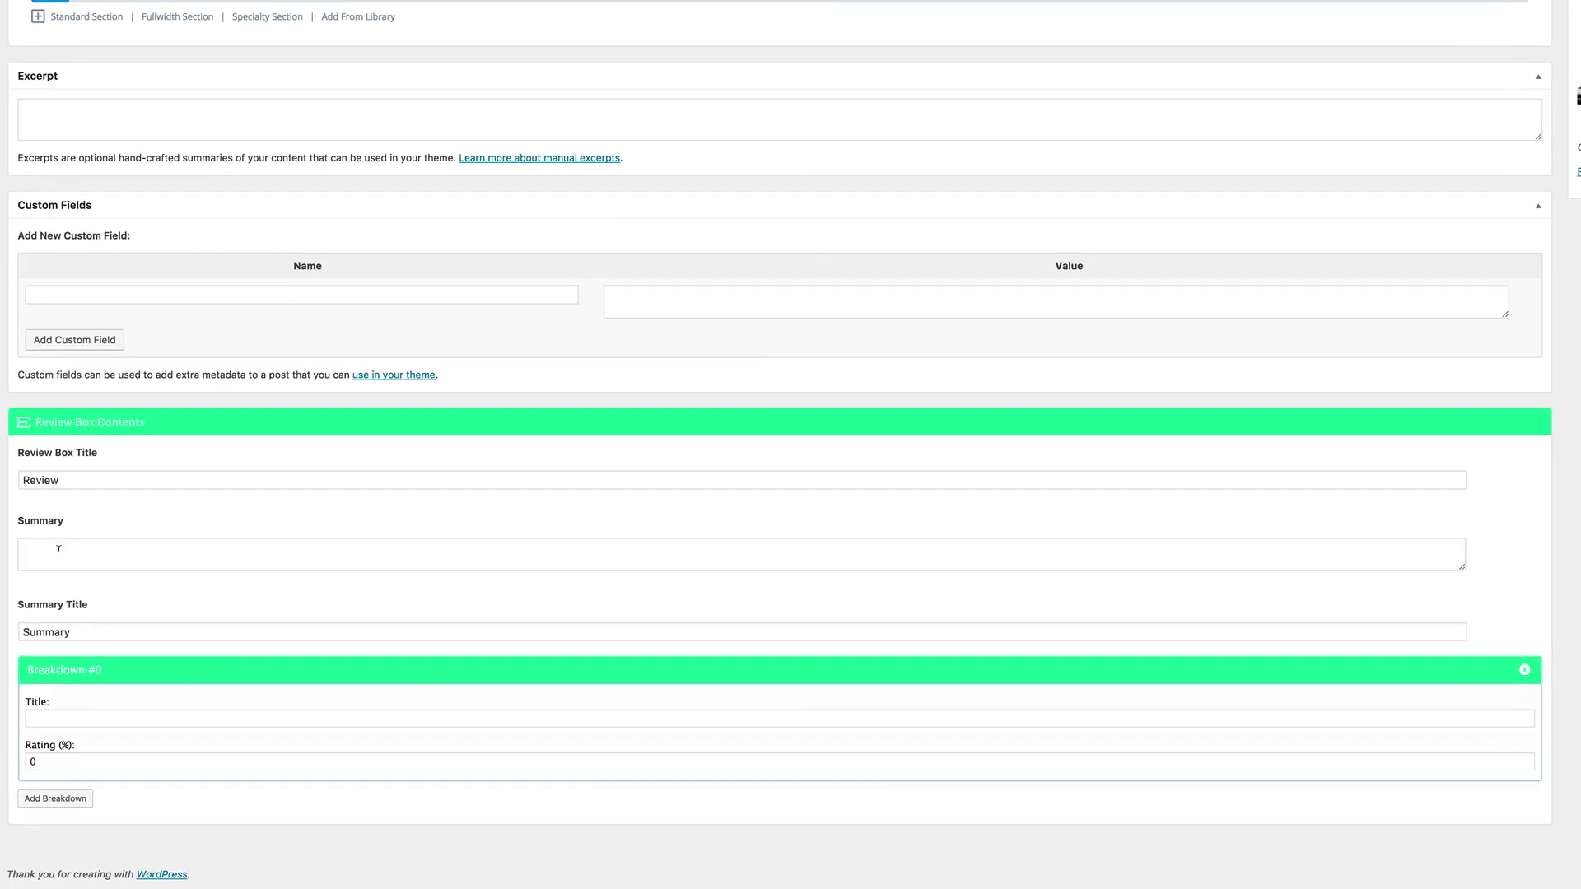
pyautogui.click(155, 607)
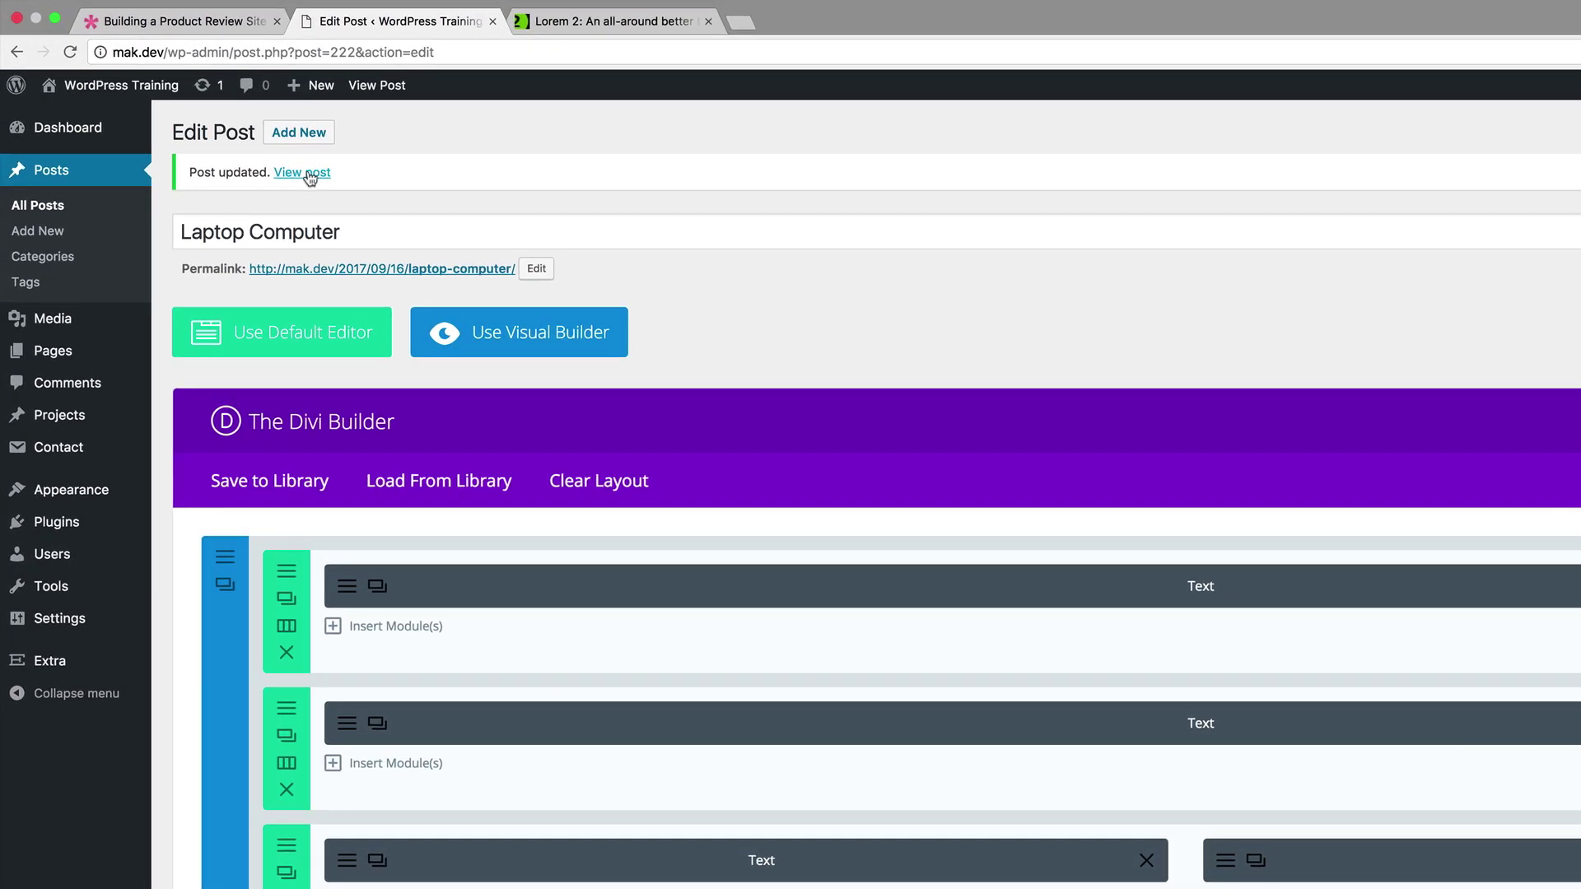
# View the live Laptop Computer post, checking its Pros & Cons, Specifications and review box.
pyautogui.click(306, 172)
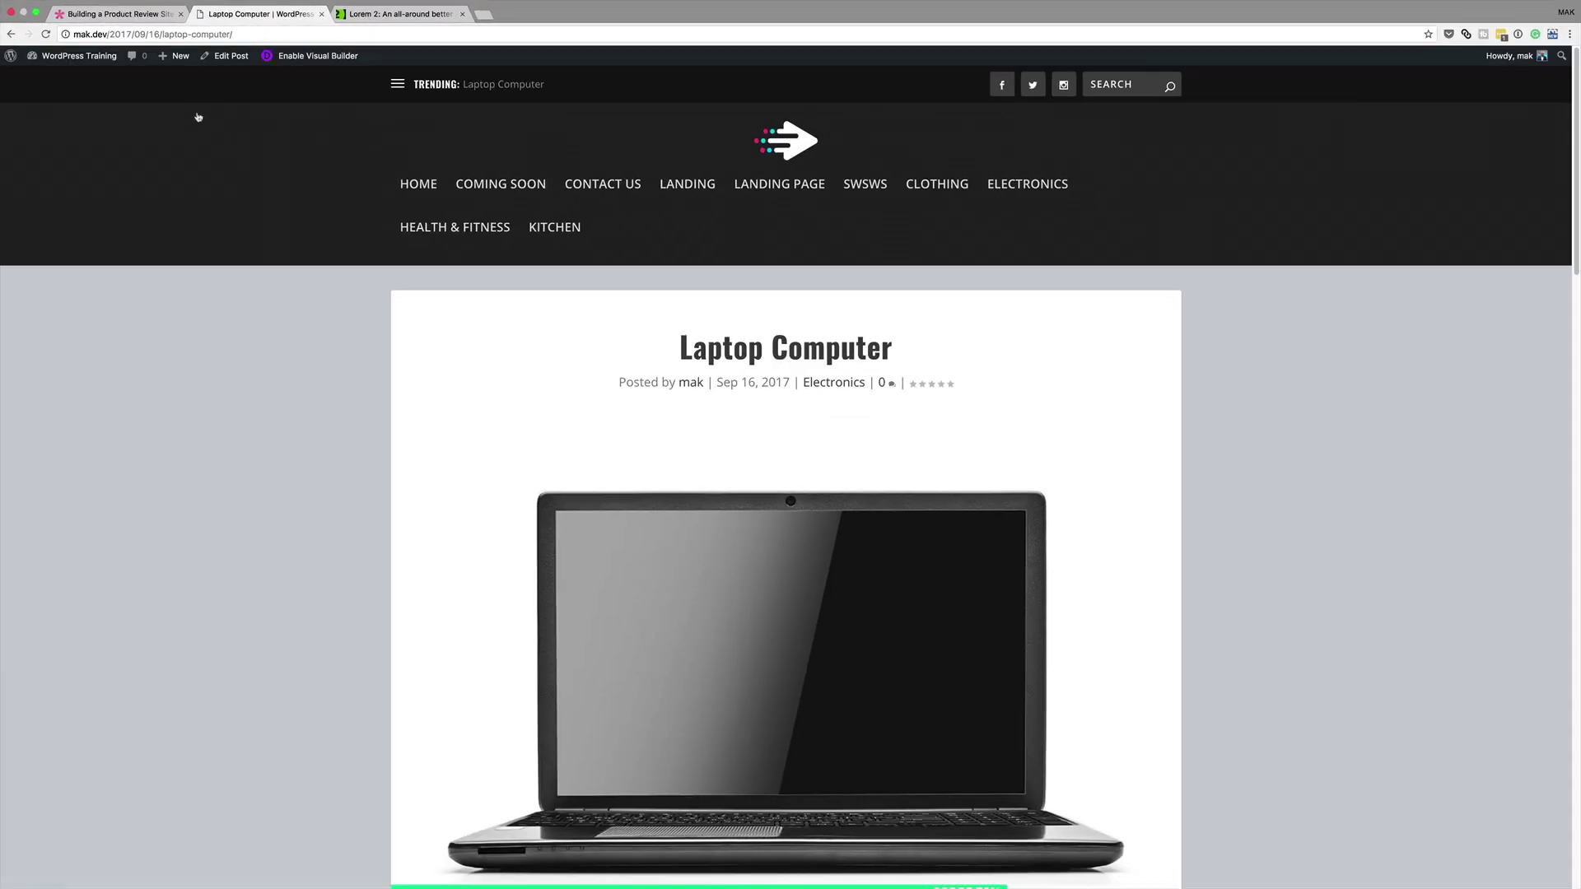
pyautogui.scroll(-8, 774, 475)
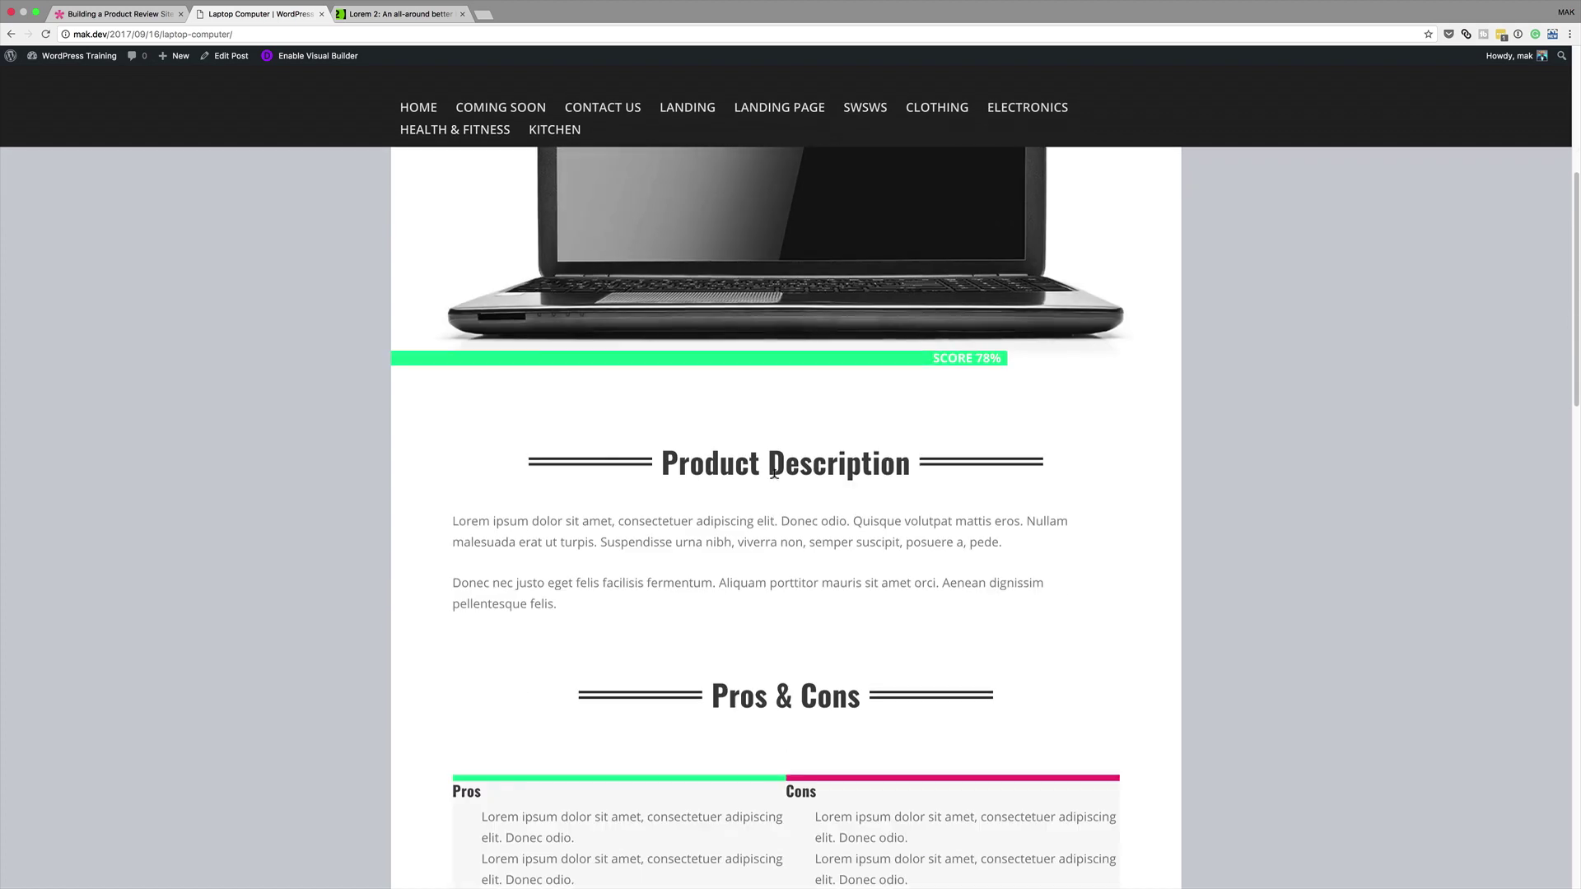
pyautogui.scroll(-4, 726, 489)
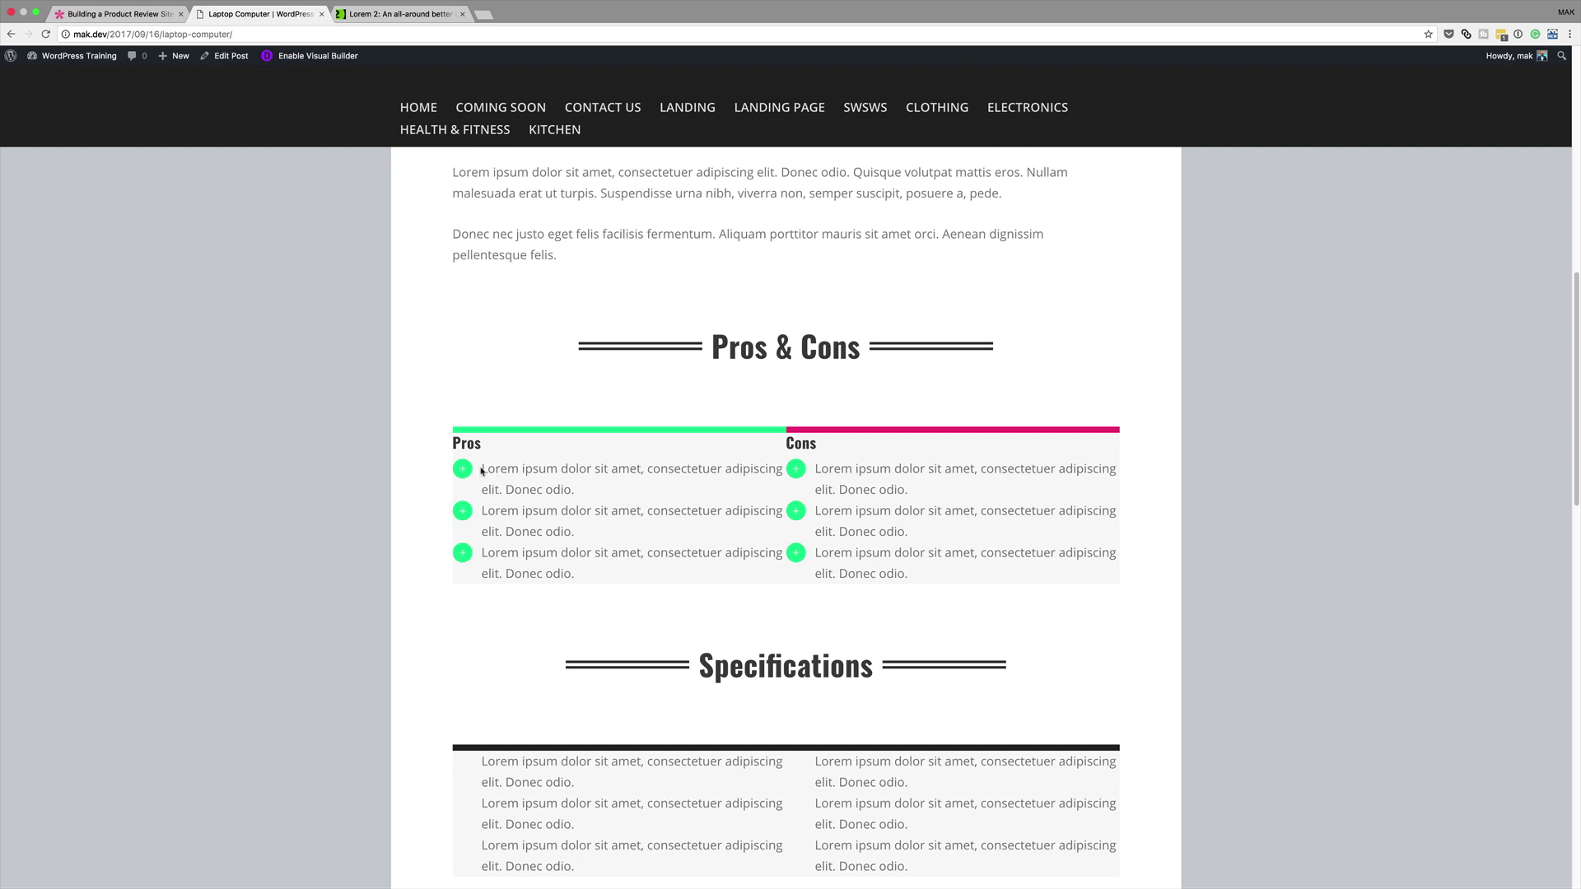
pyautogui.moveTo(482, 468); pyautogui.dragTo(572, 488)
pyautogui.scroll(8, 617, 530)
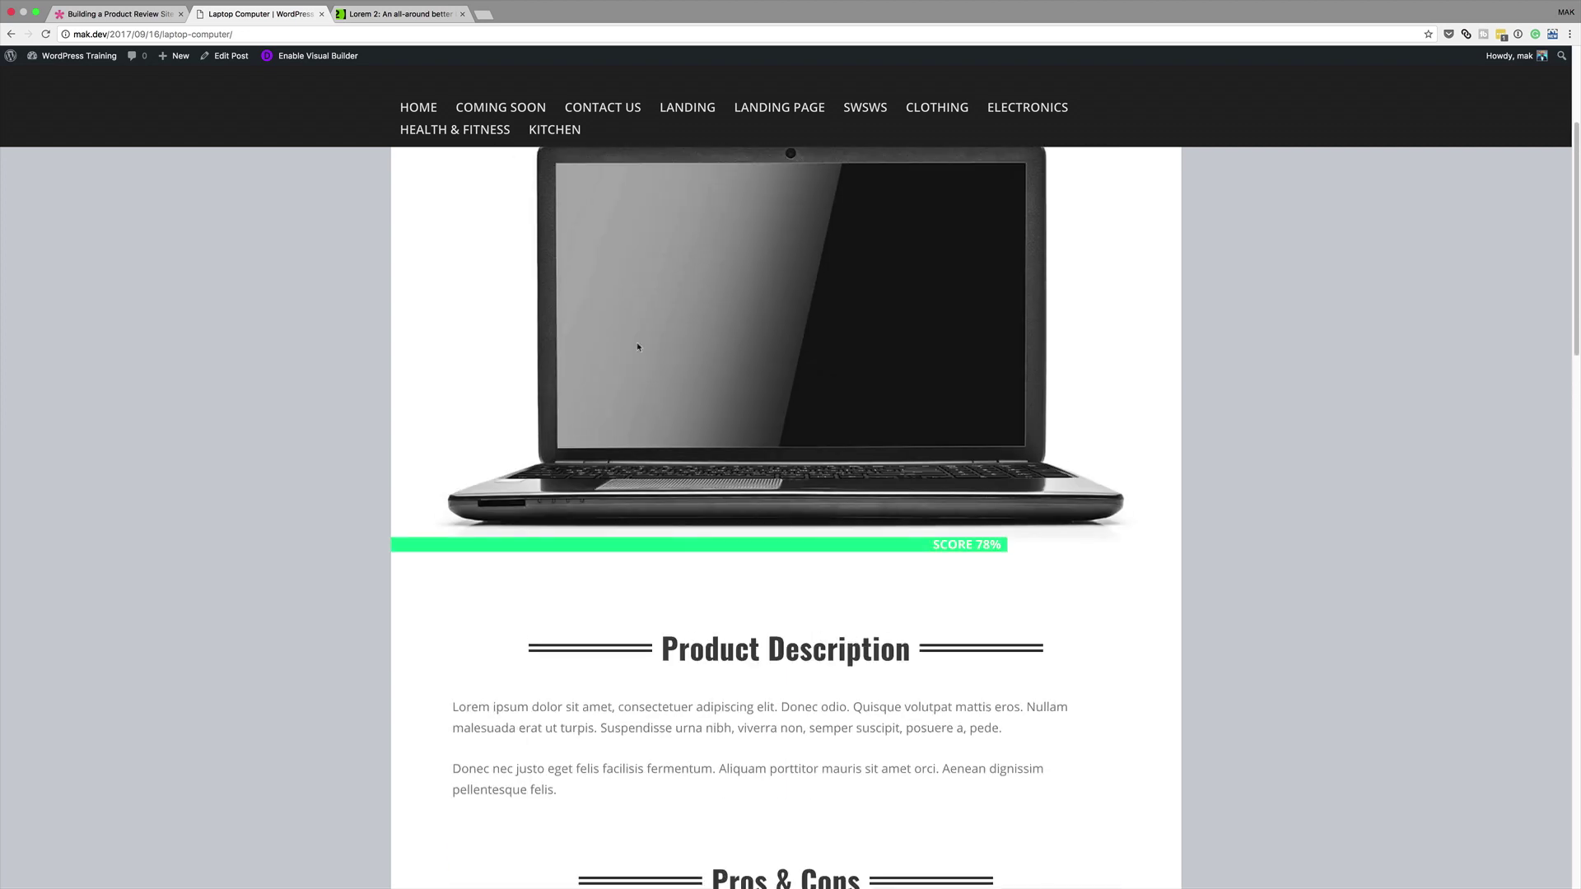
pyautogui.scroll(-12, 652, 517)
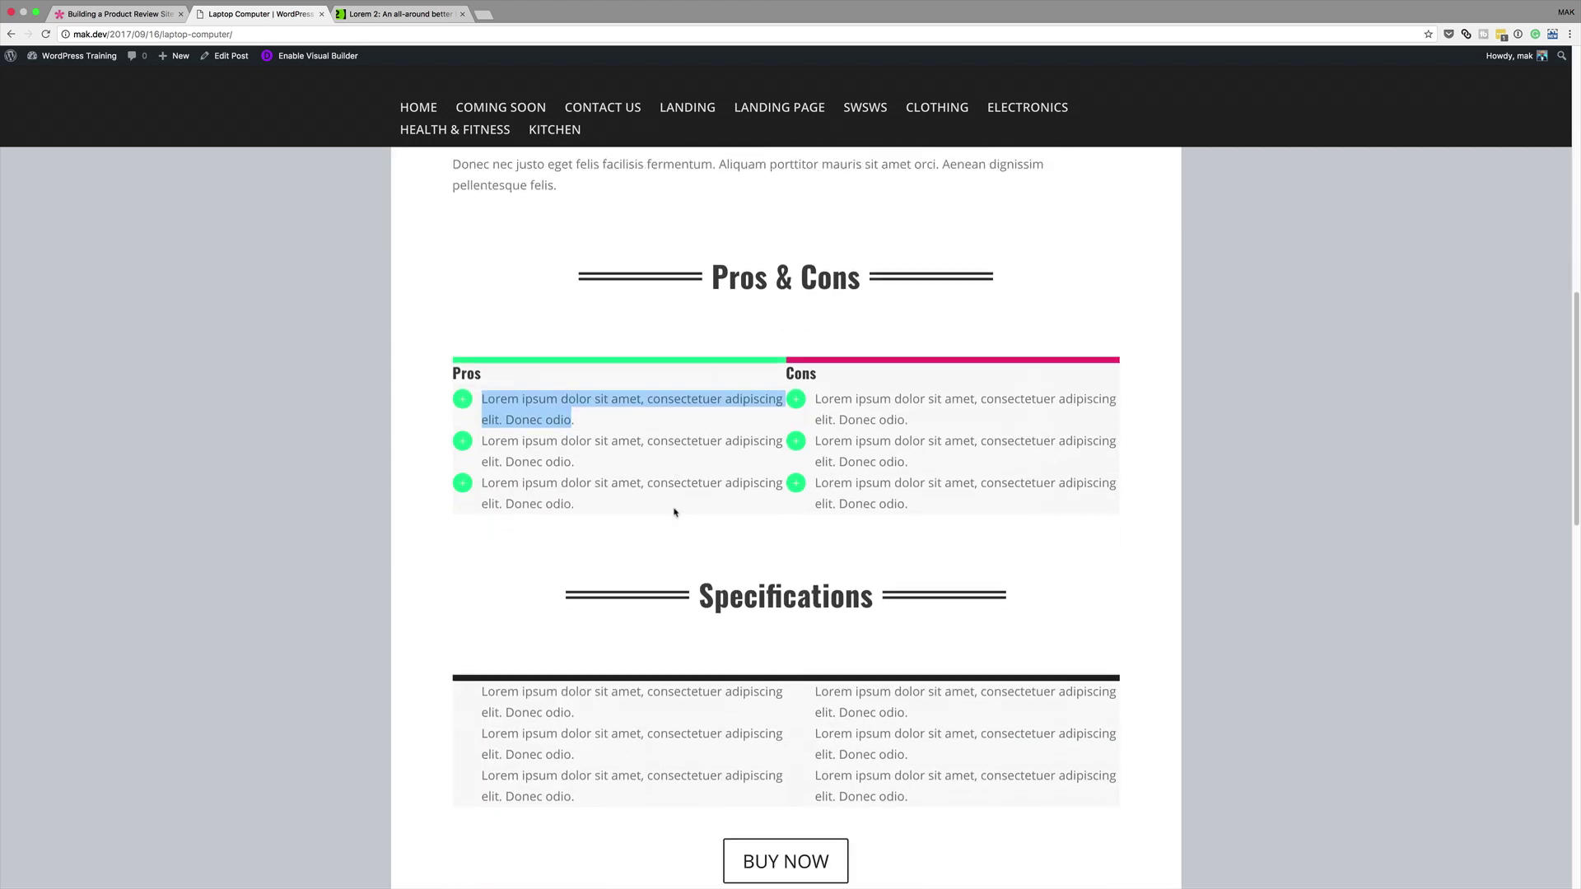
pyautogui.scroll(-5, 578, 430)
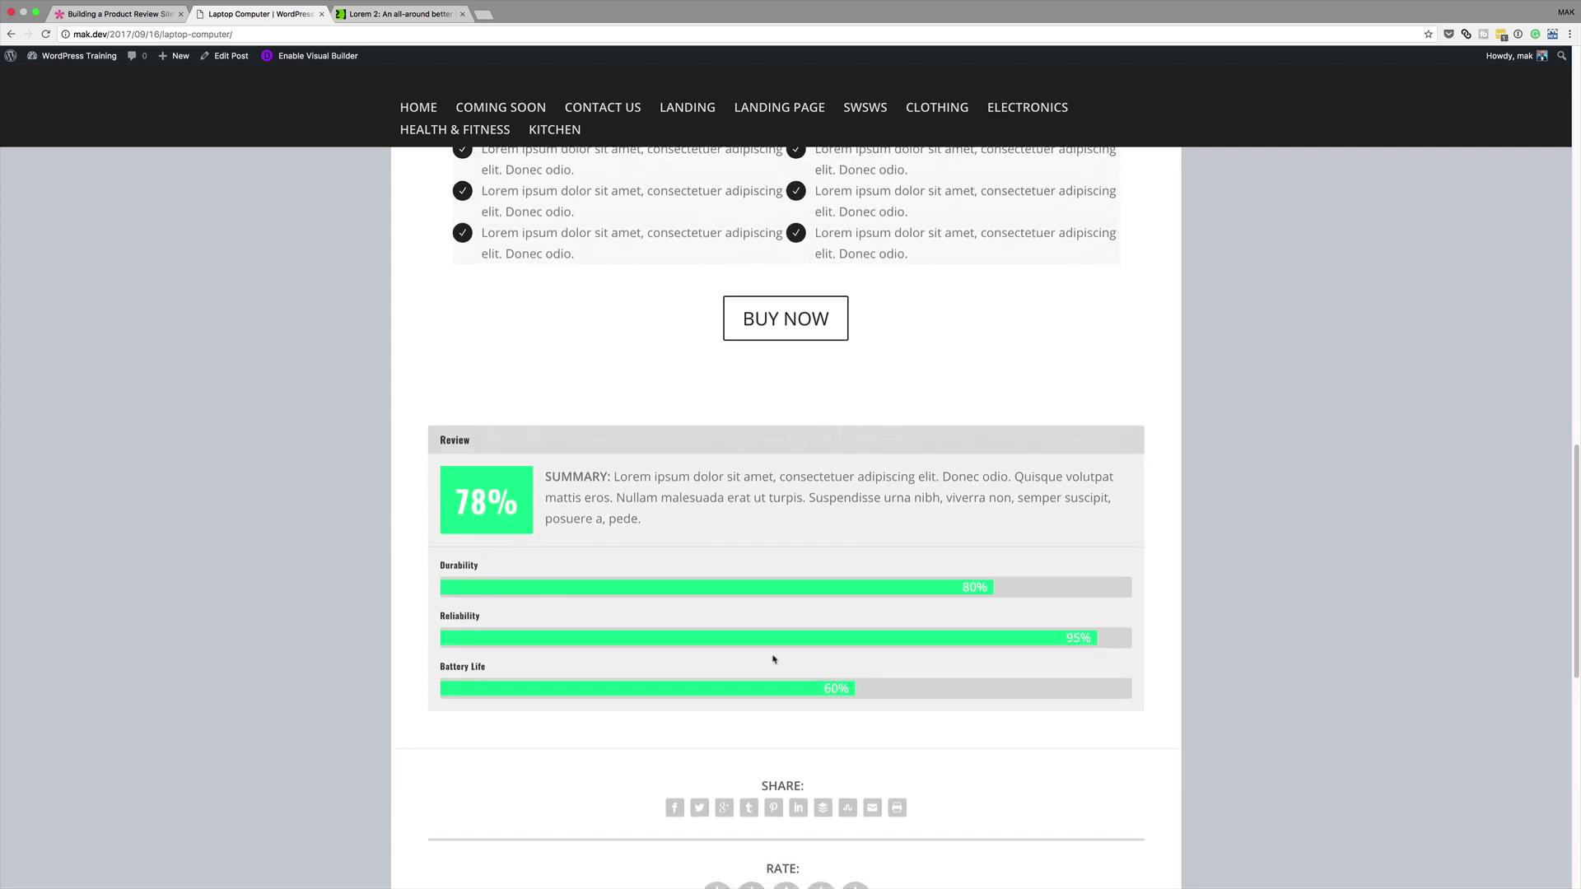
pyautogui.scroll(-10, 773, 658)
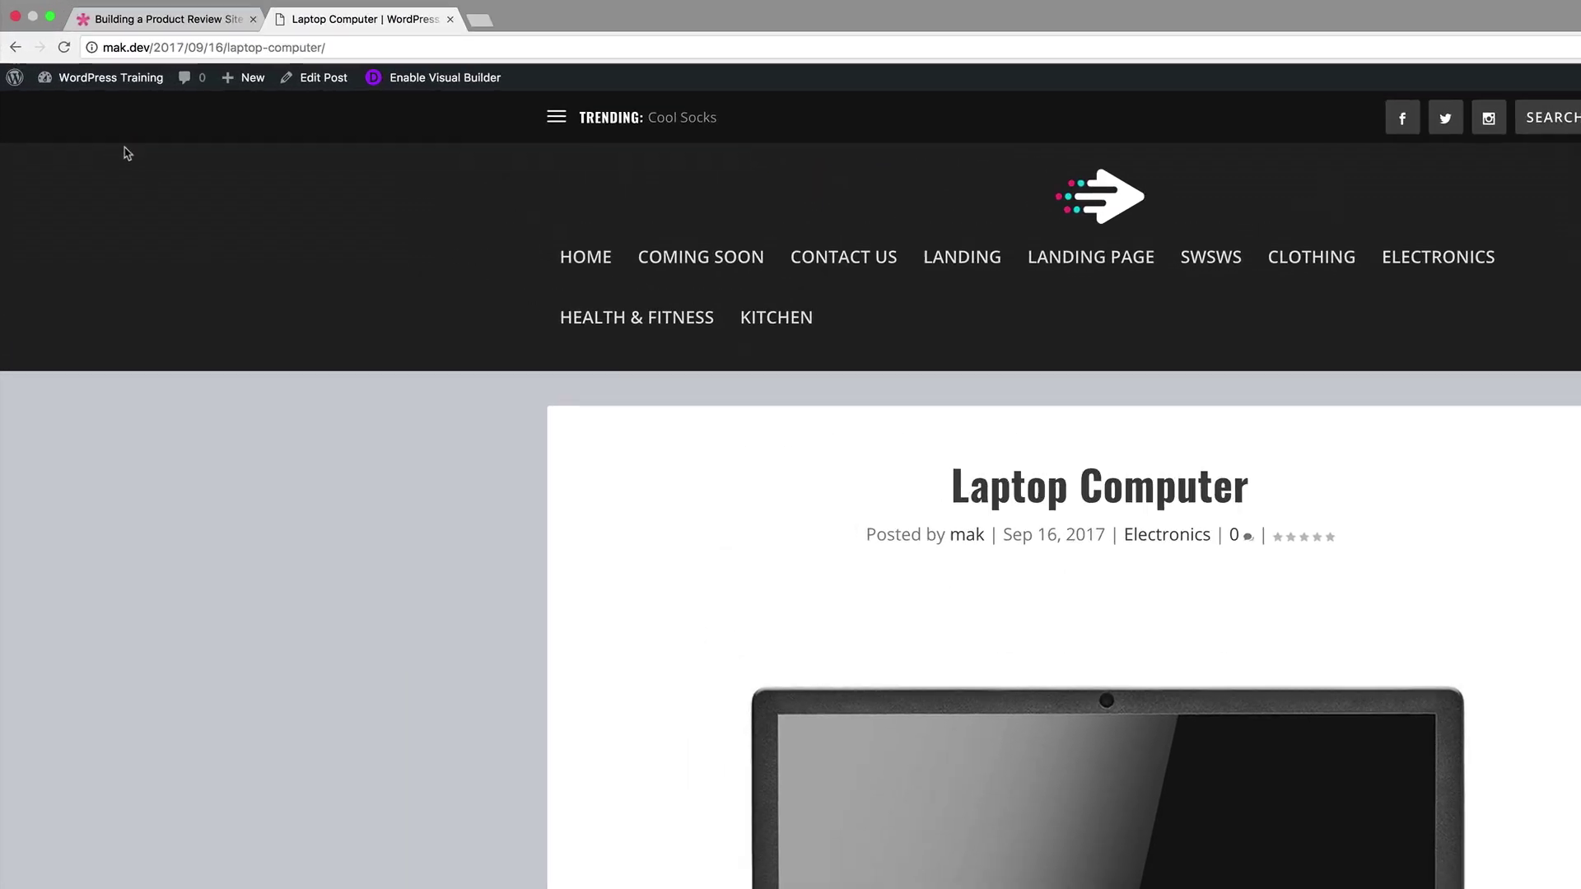
# Open the Homepage layout from Extra's Category Builder in the Divi Builder.
pyautogui.moveTo(95, 57)
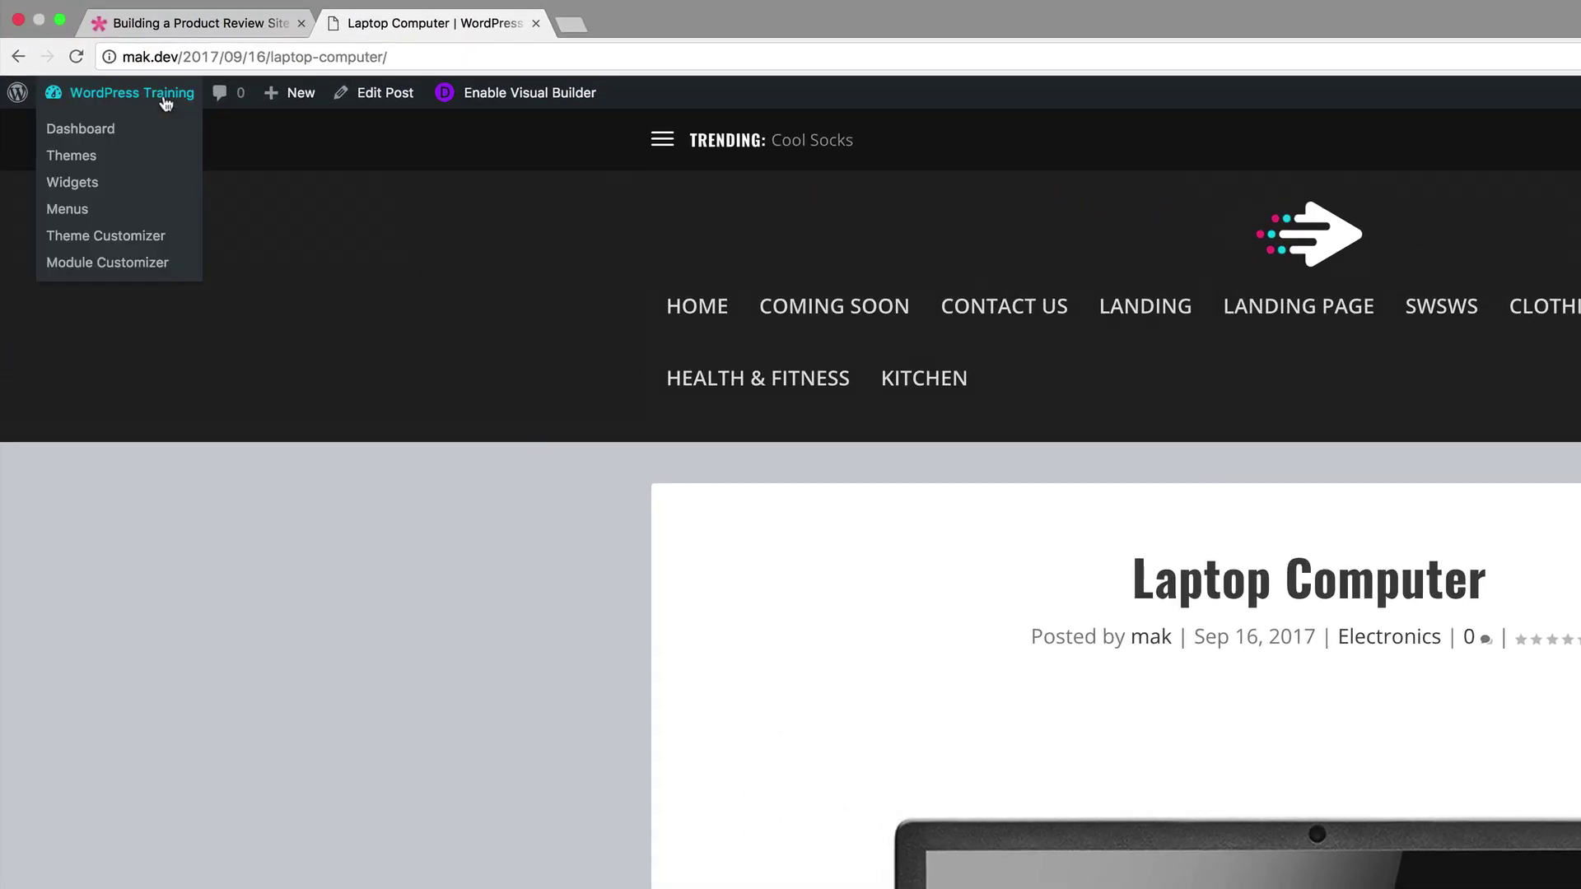
pyautogui.click(107, 133)
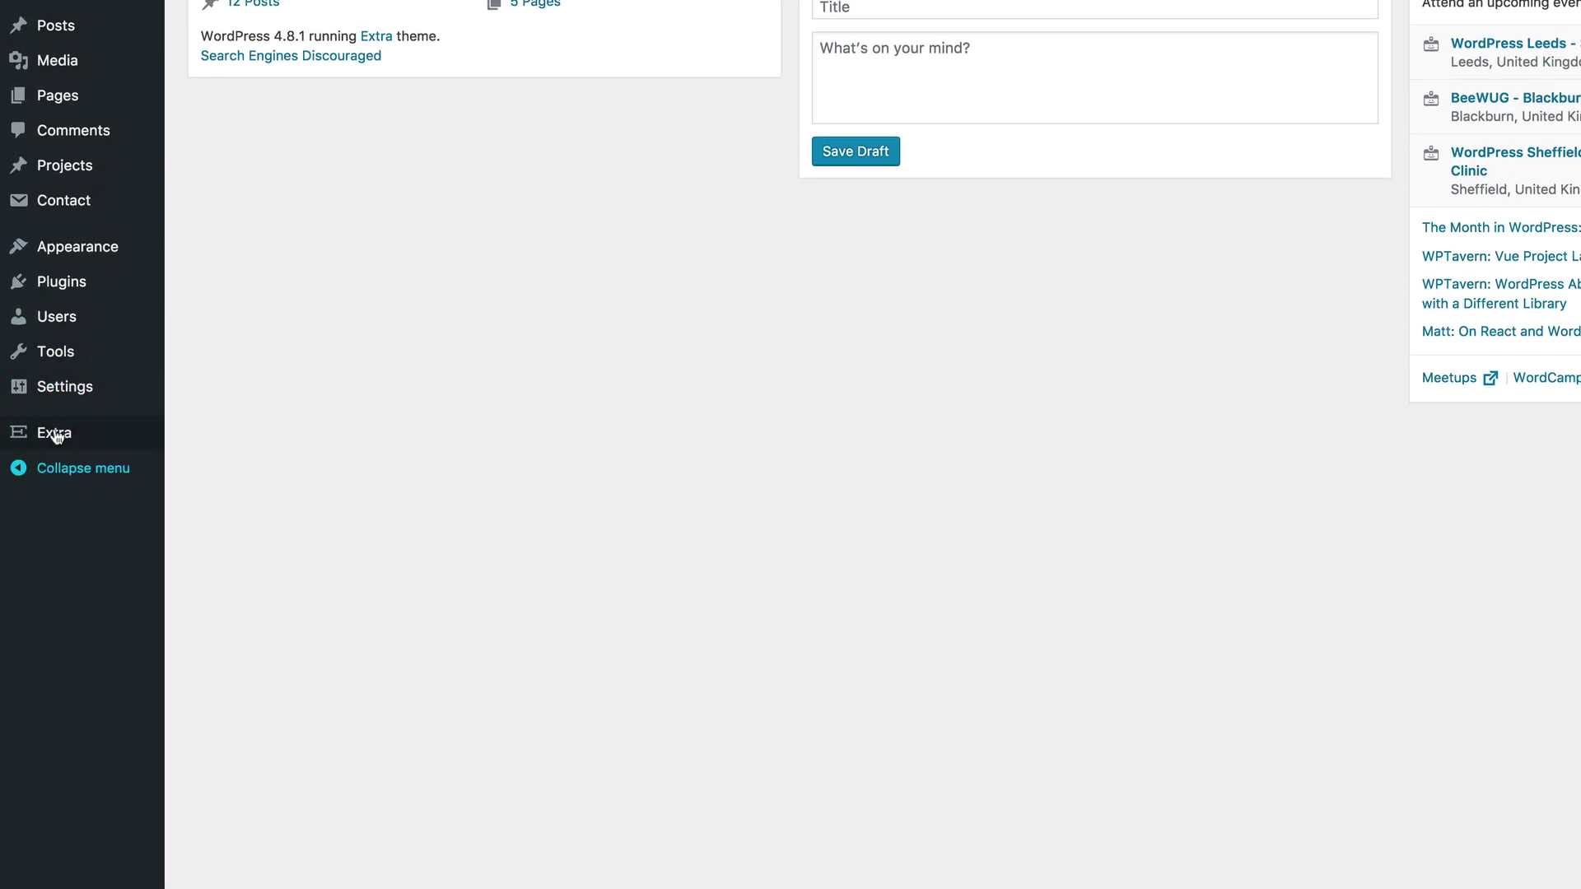
pyautogui.moveTo(57, 436)
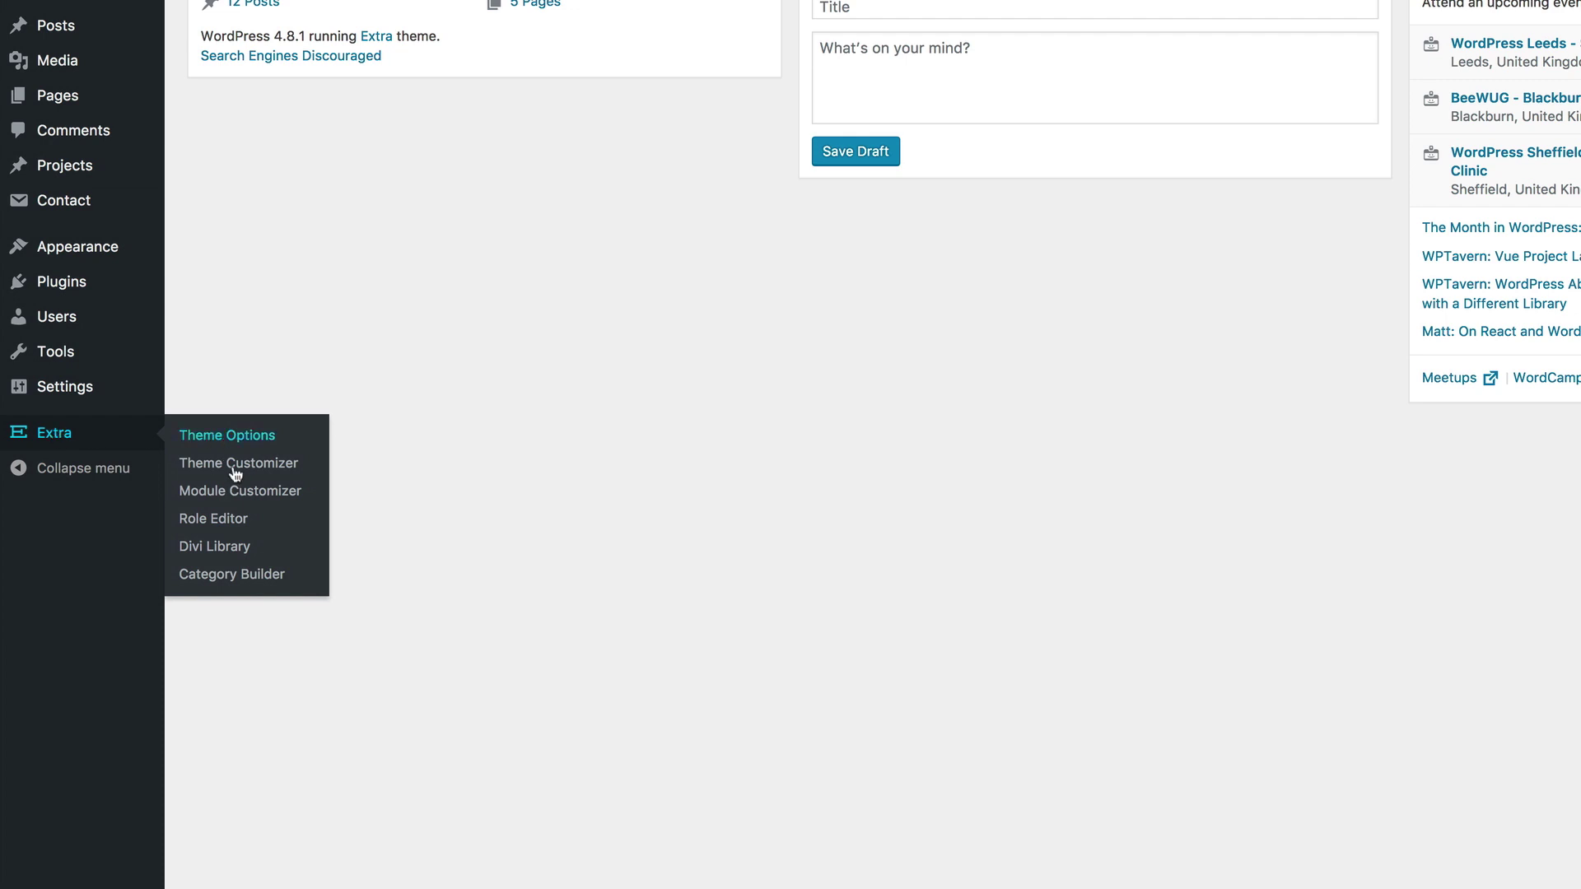
pyautogui.click(258, 580)
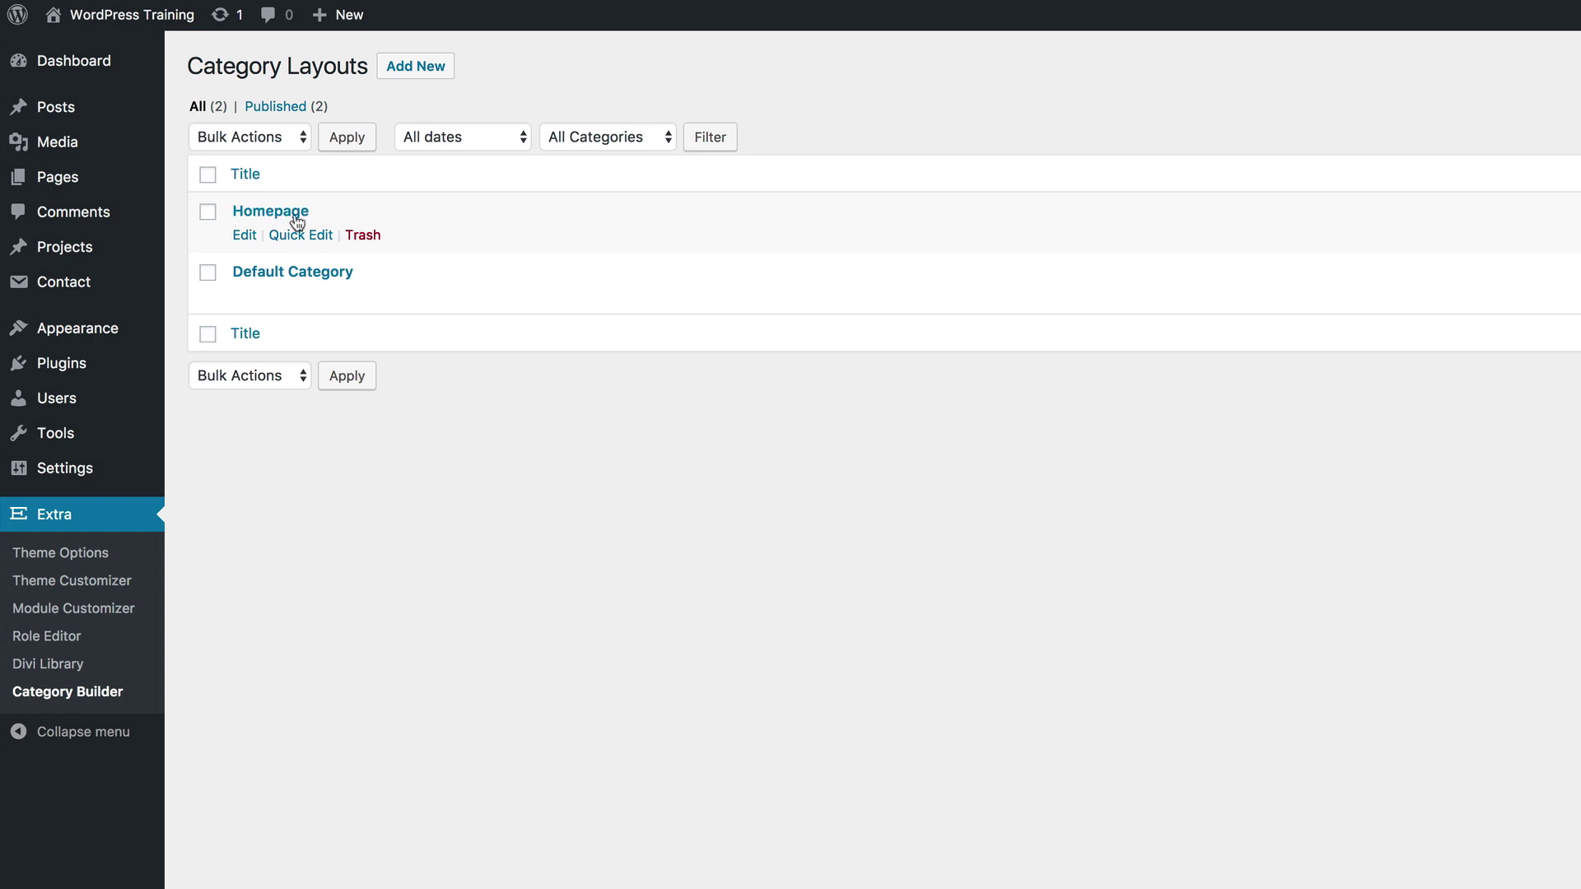
pyautogui.click(244, 235)
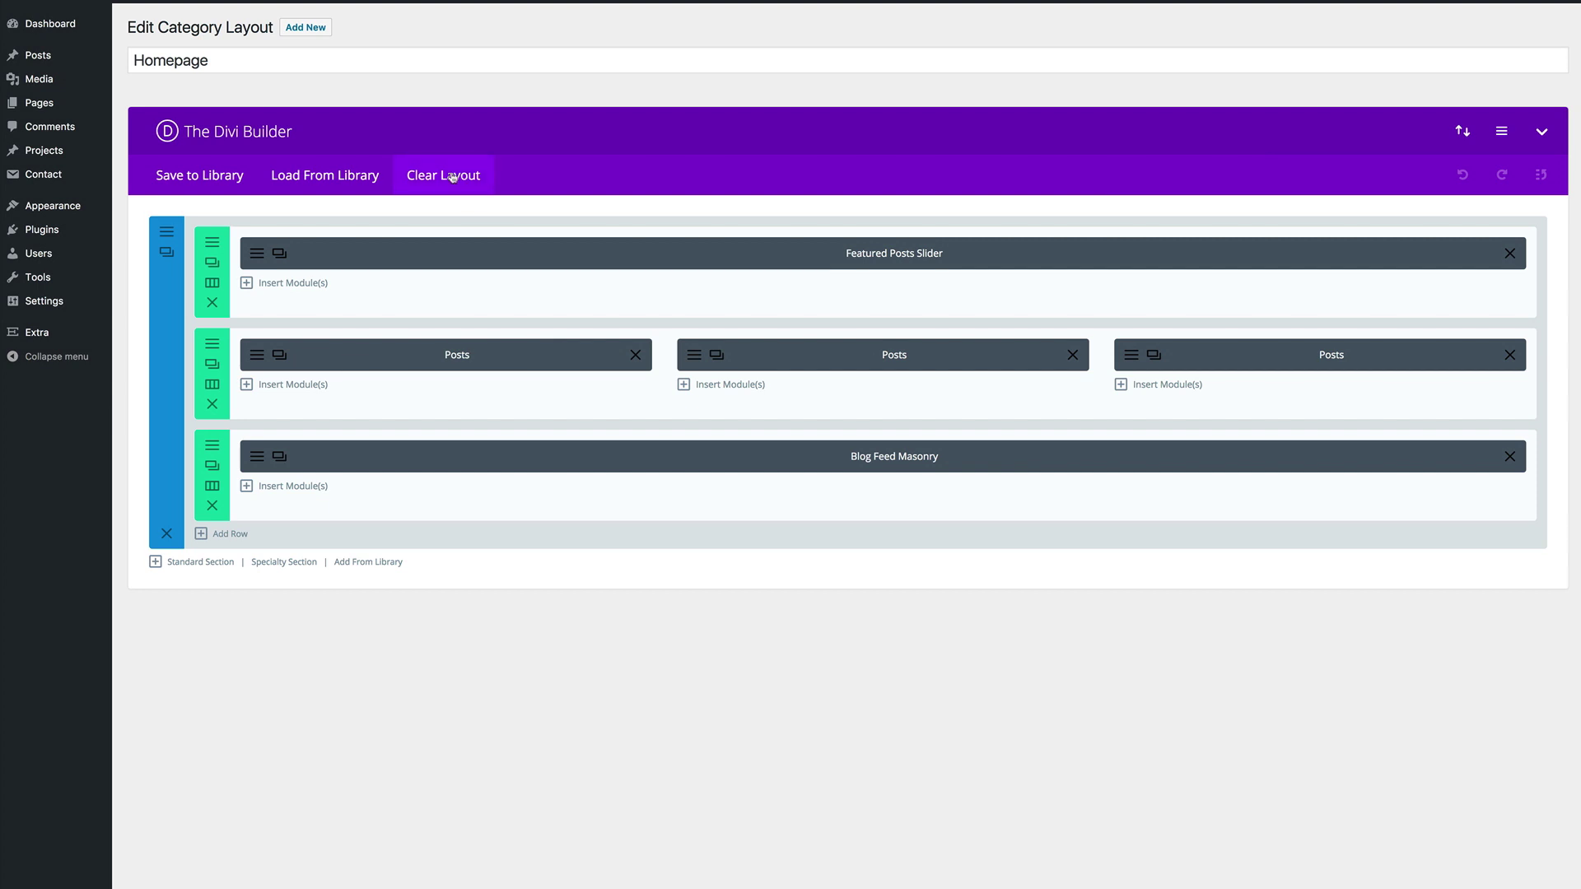
# Clear the Homepage layout and insert a single 2/3 + 1/3 column row.
pyautogui.click(452, 180)
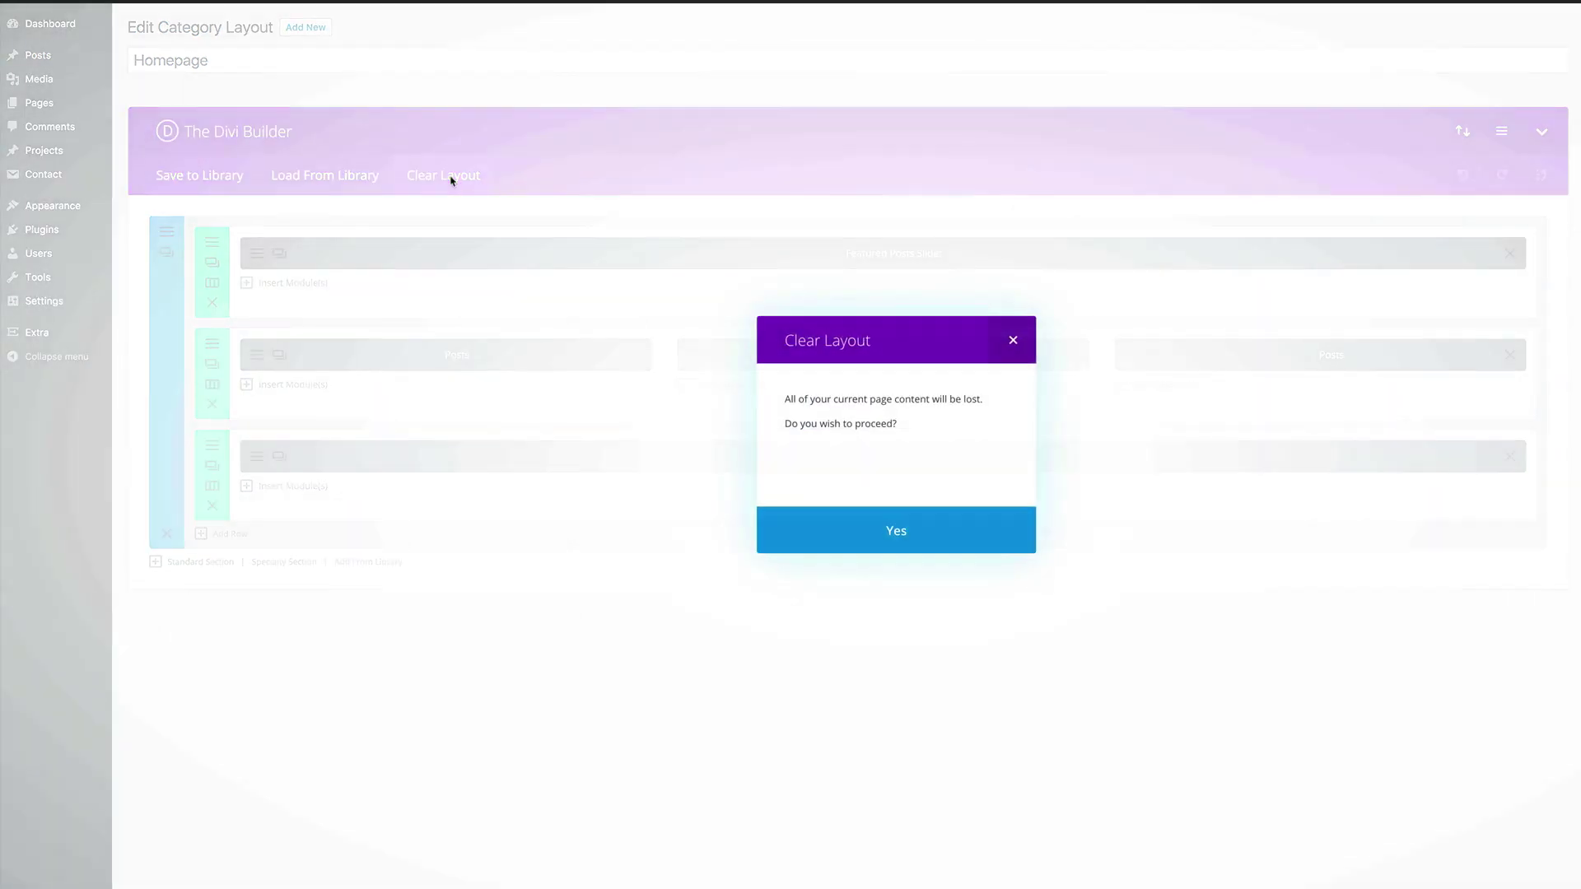
pyautogui.click(899, 532)
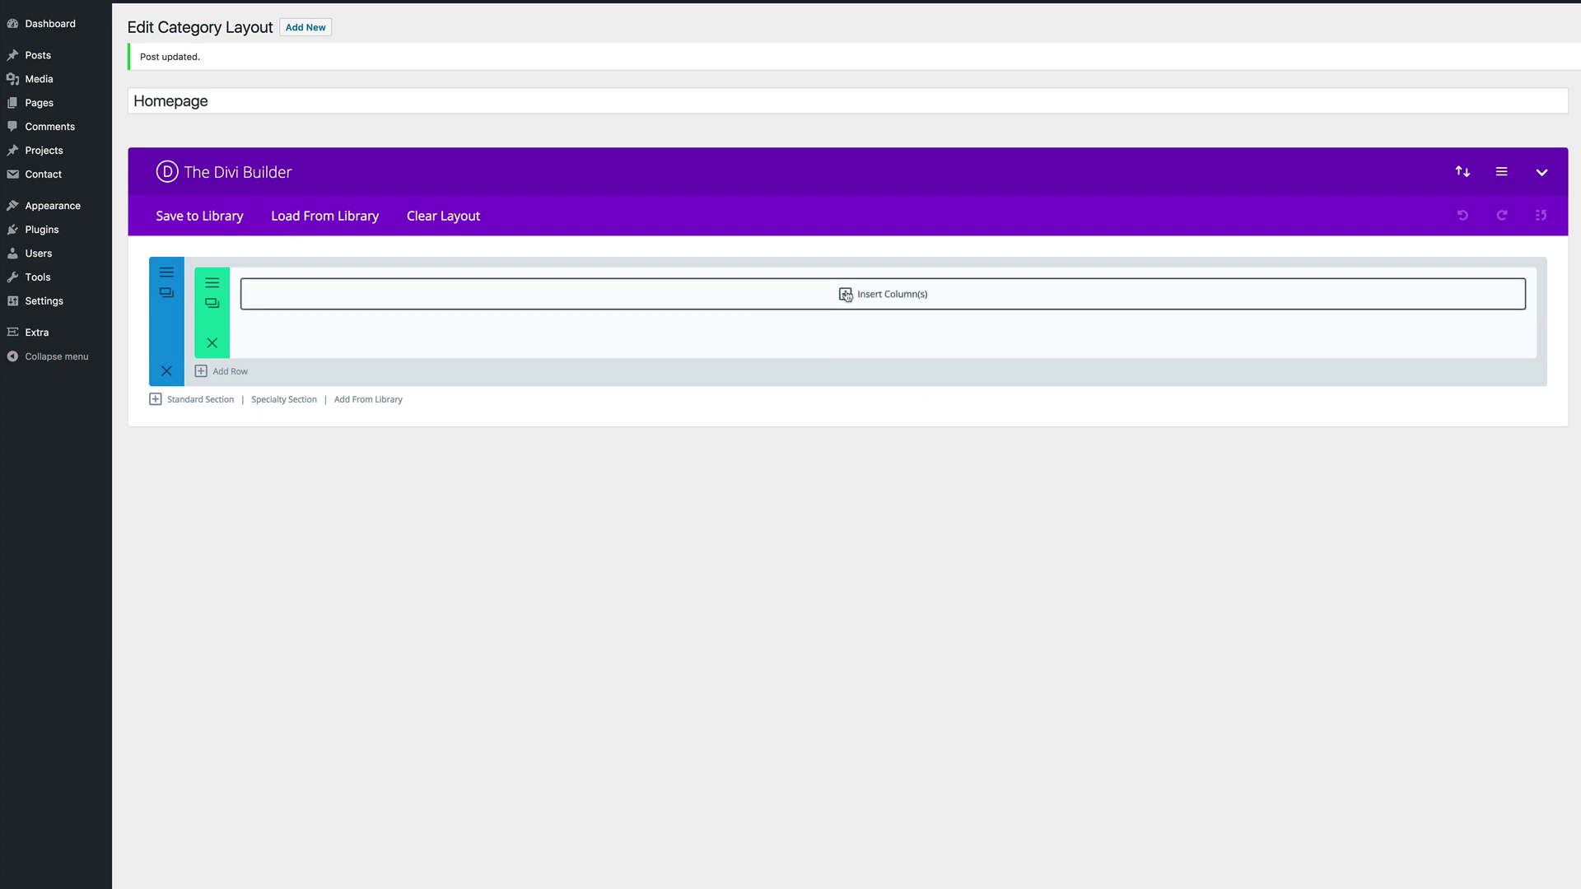
pyautogui.click(846, 297)
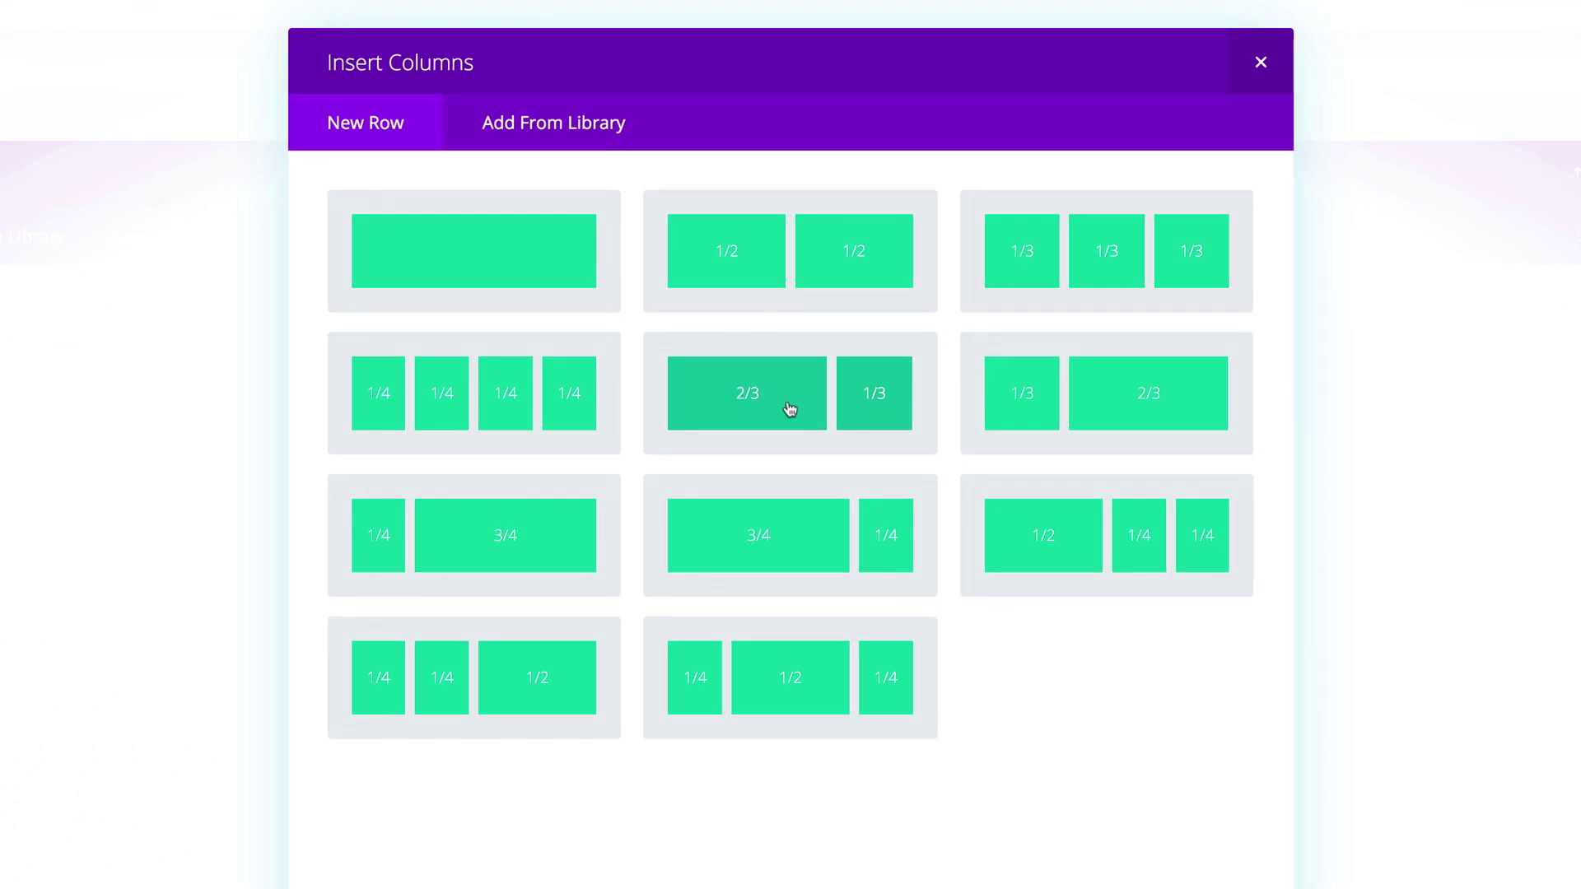
pyautogui.click(790, 410)
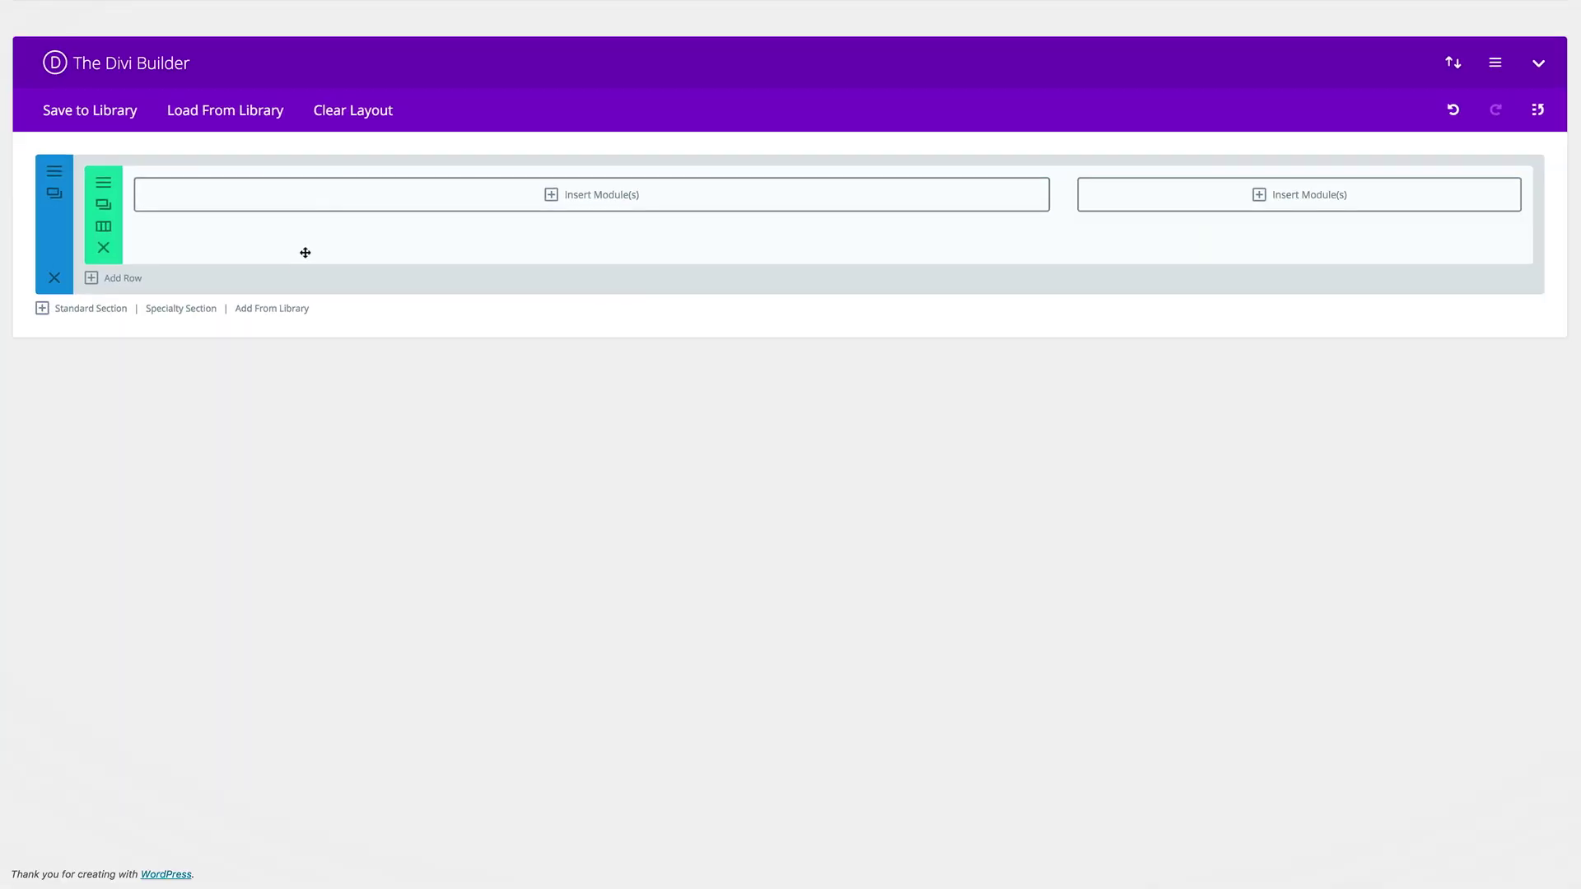
pyautogui.click(552, 196)
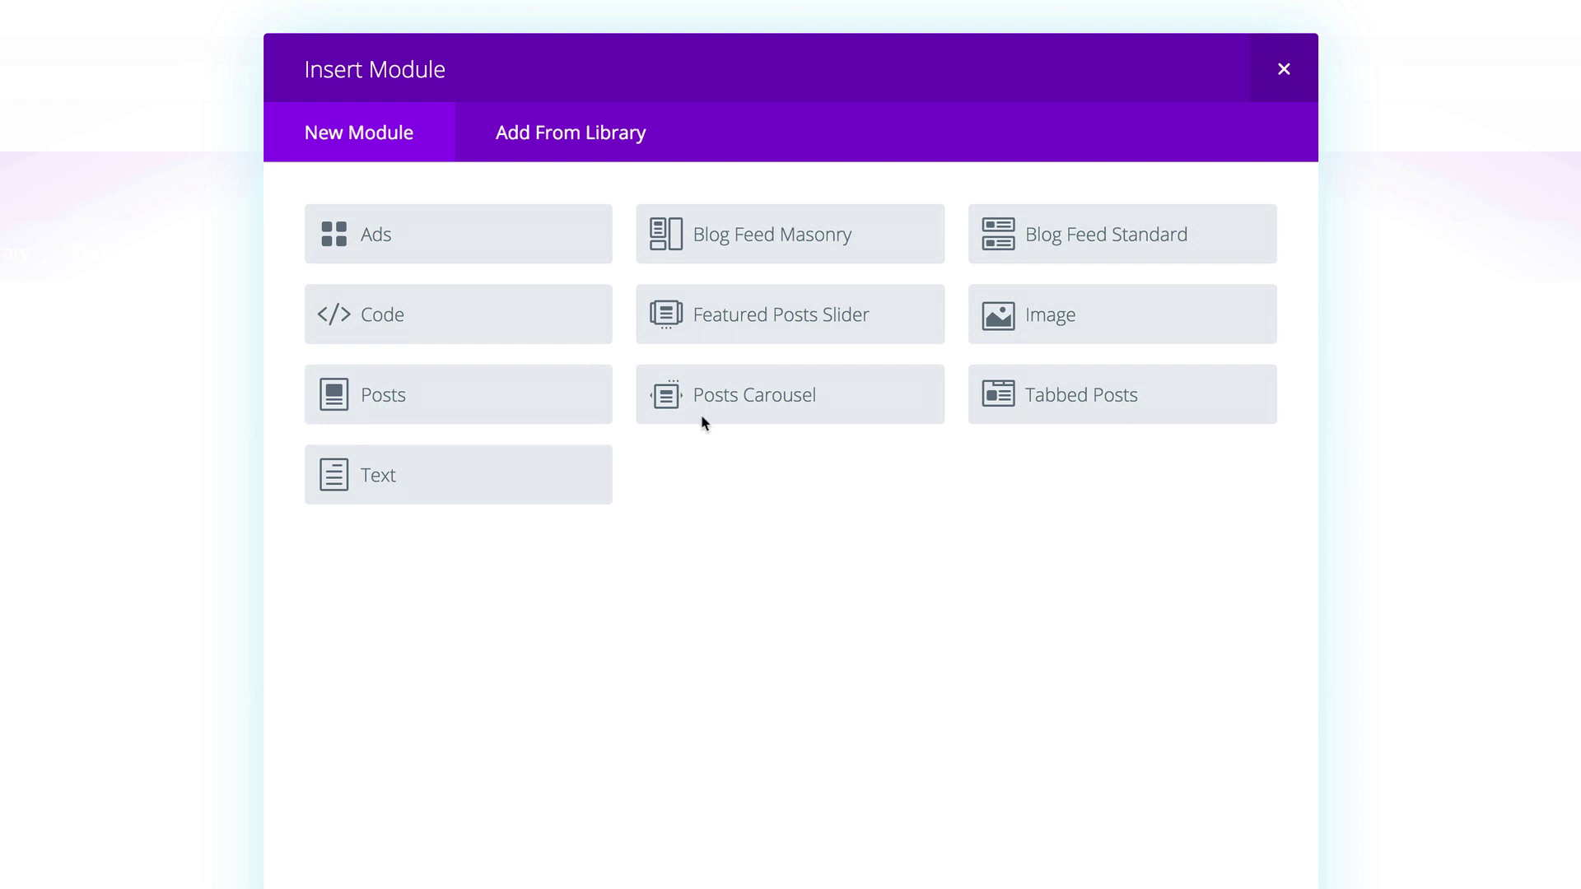
# Add a Featured Posts Slider showing featured posts from all categories, hiding author and date.
pyautogui.click(776, 318)
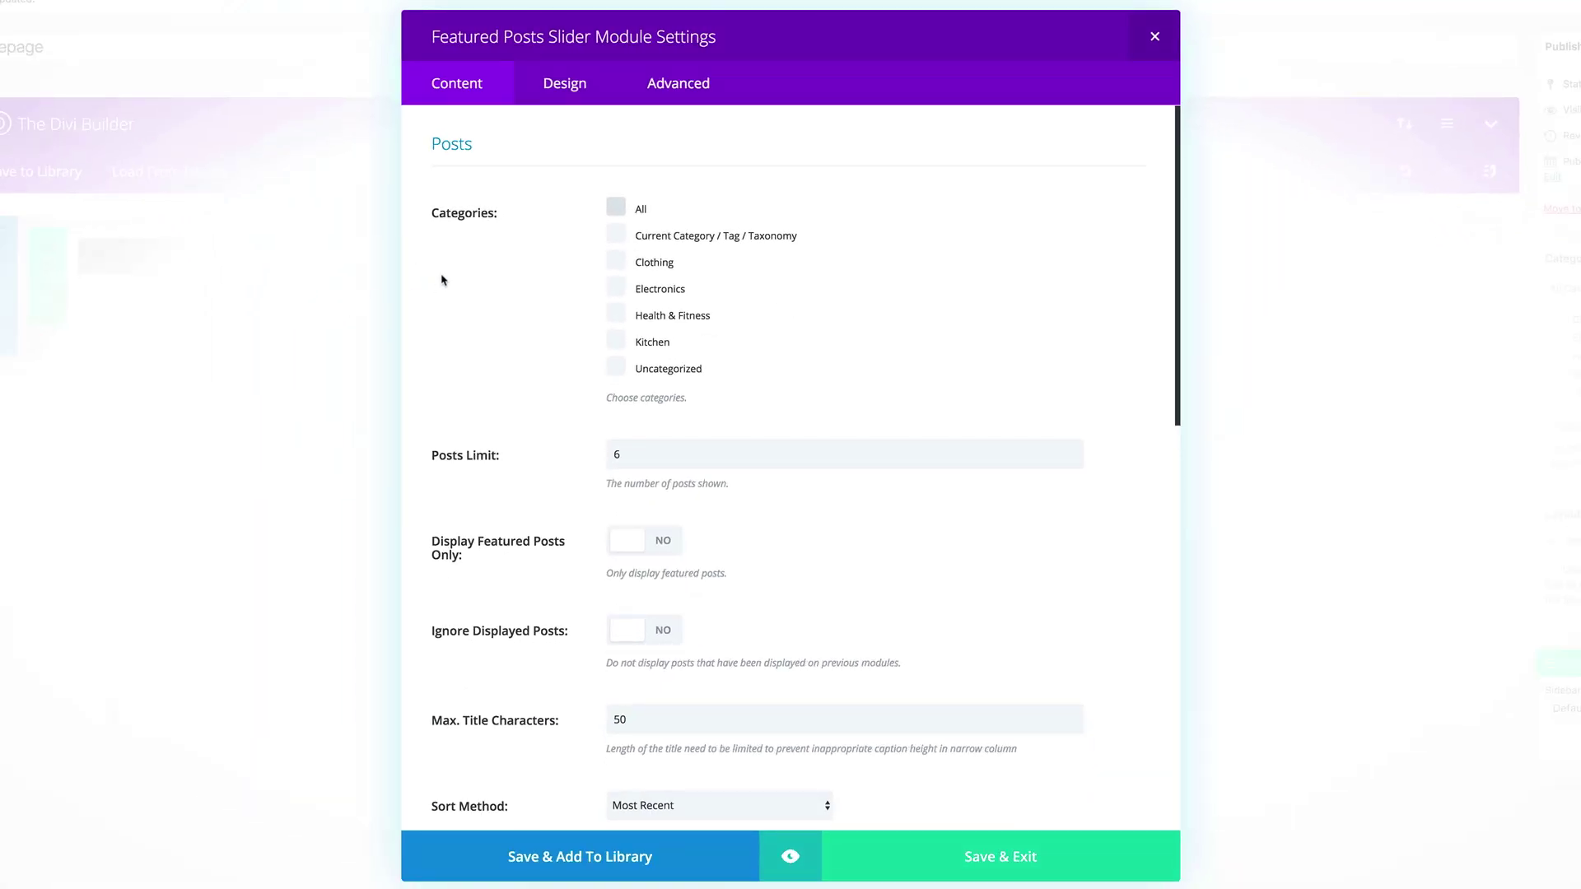
pyautogui.click(618, 211)
pyautogui.scroll(-3, 548, 550)
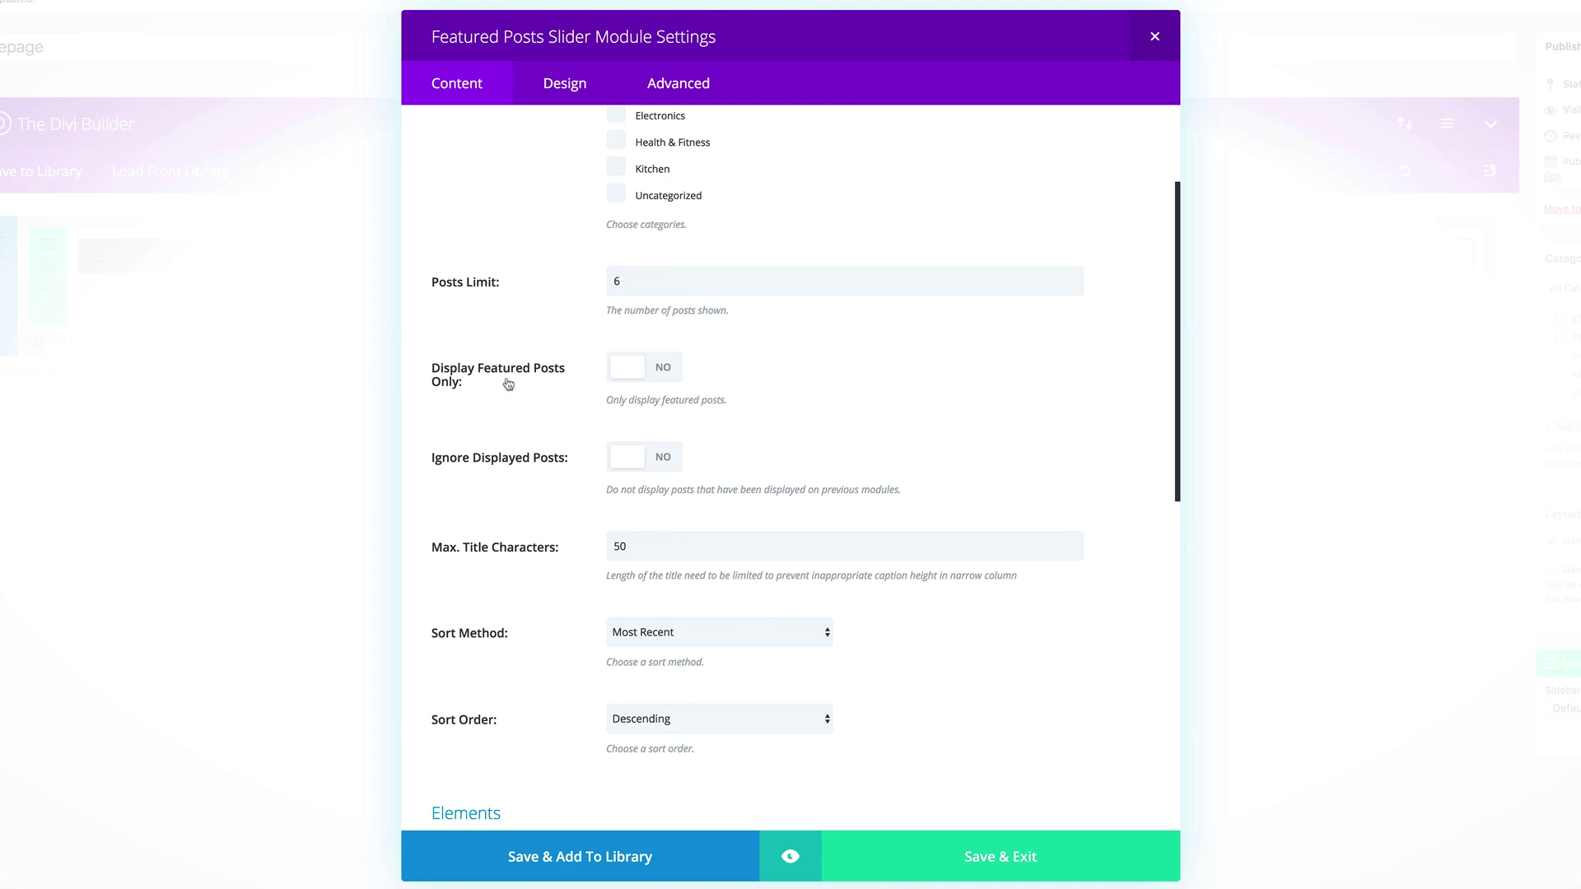
pyautogui.click(667, 375)
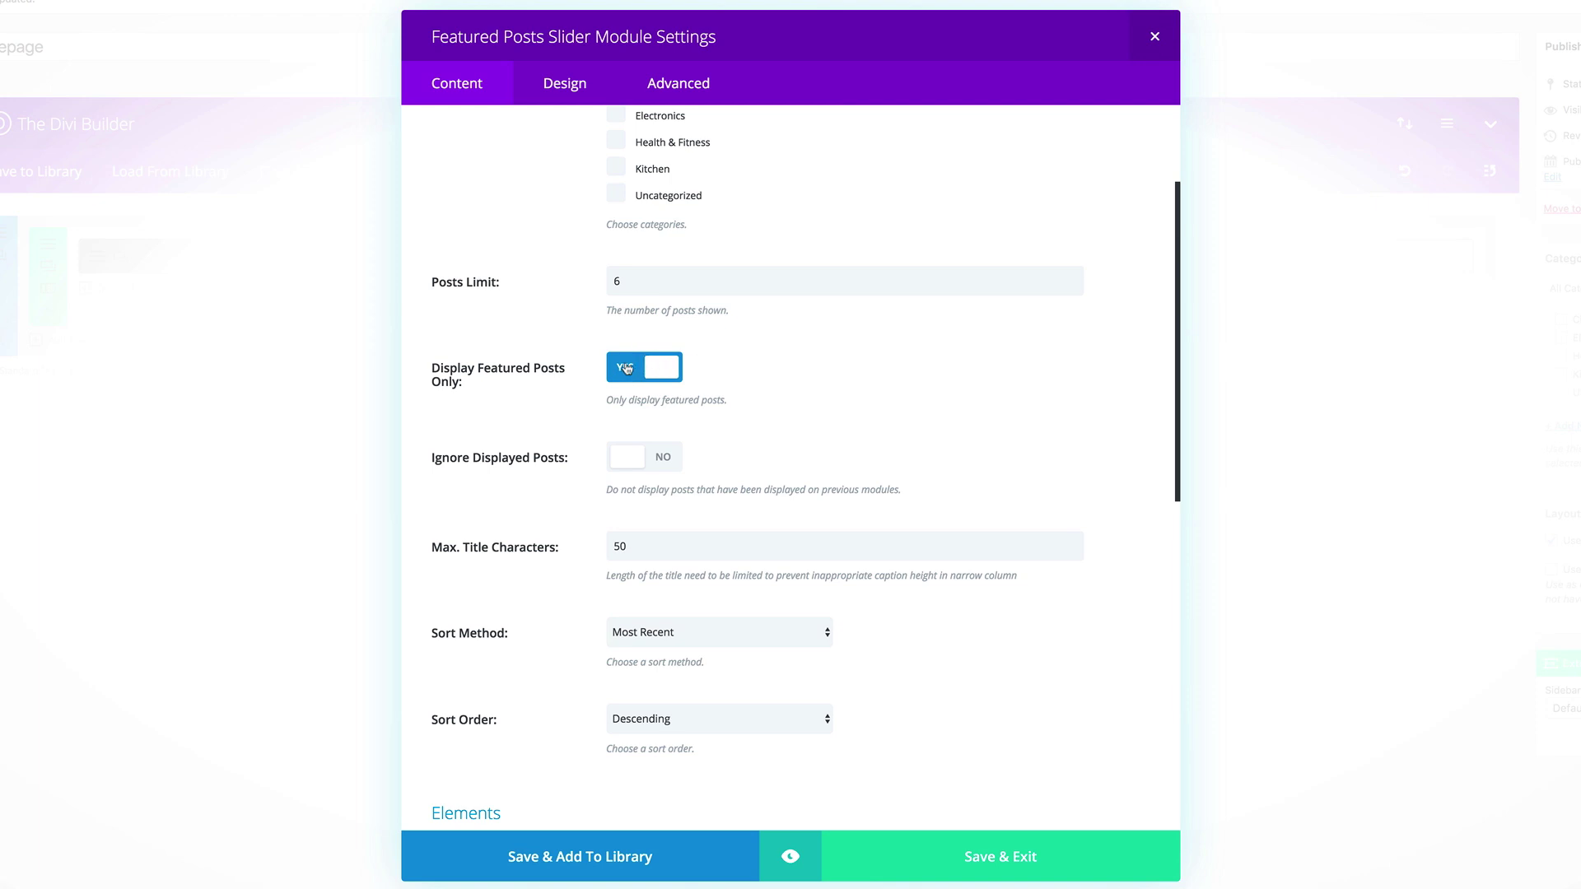
pyautogui.scroll(-5, 786, 466)
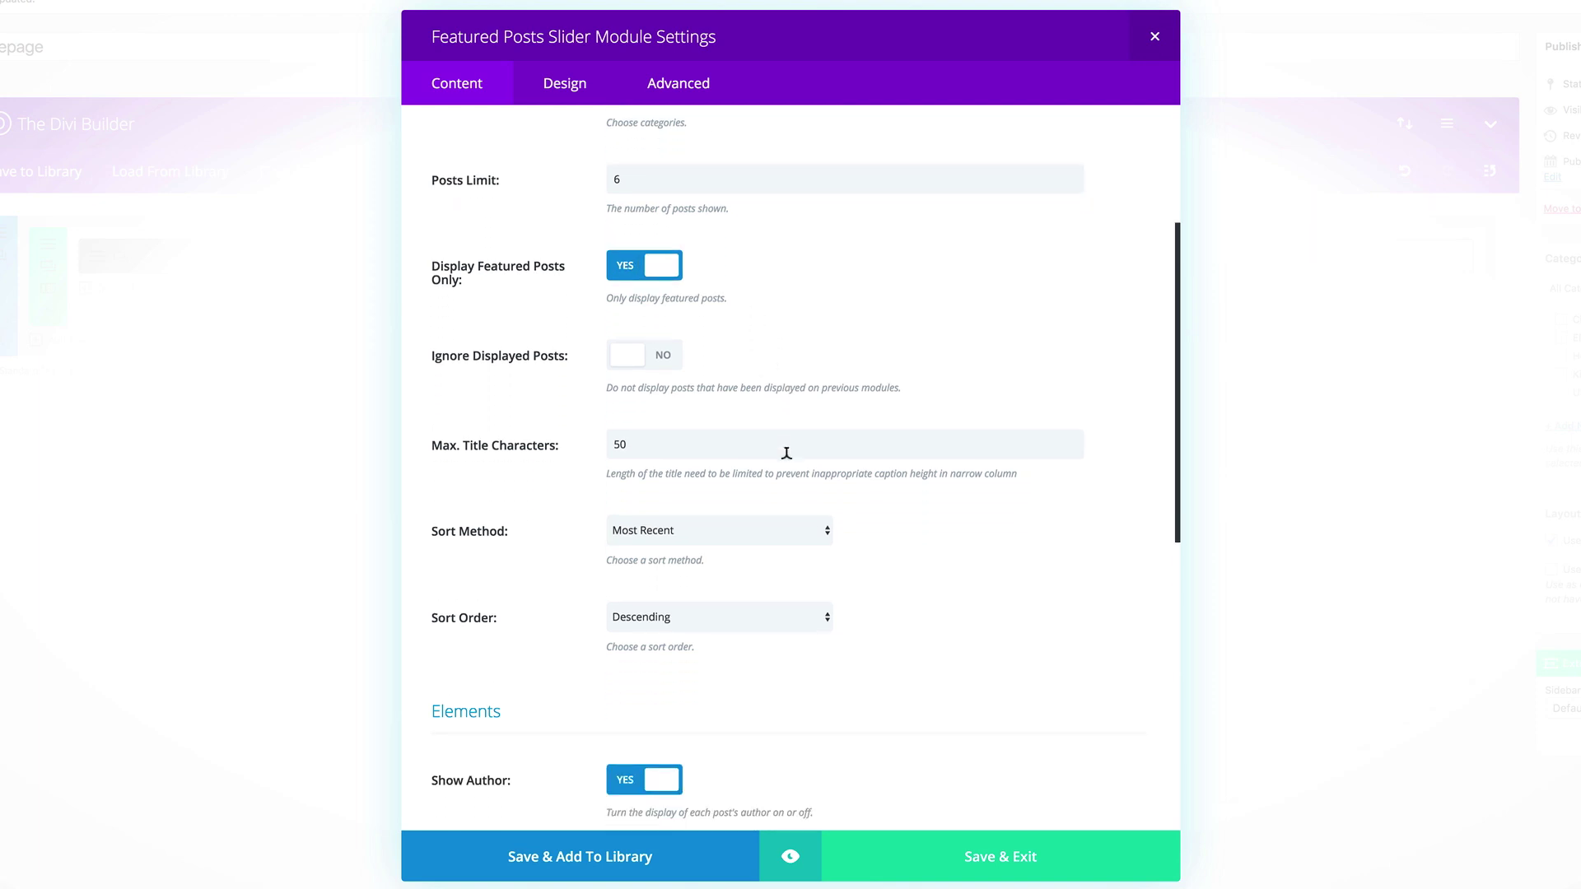
pyautogui.scroll(-1, 786, 466)
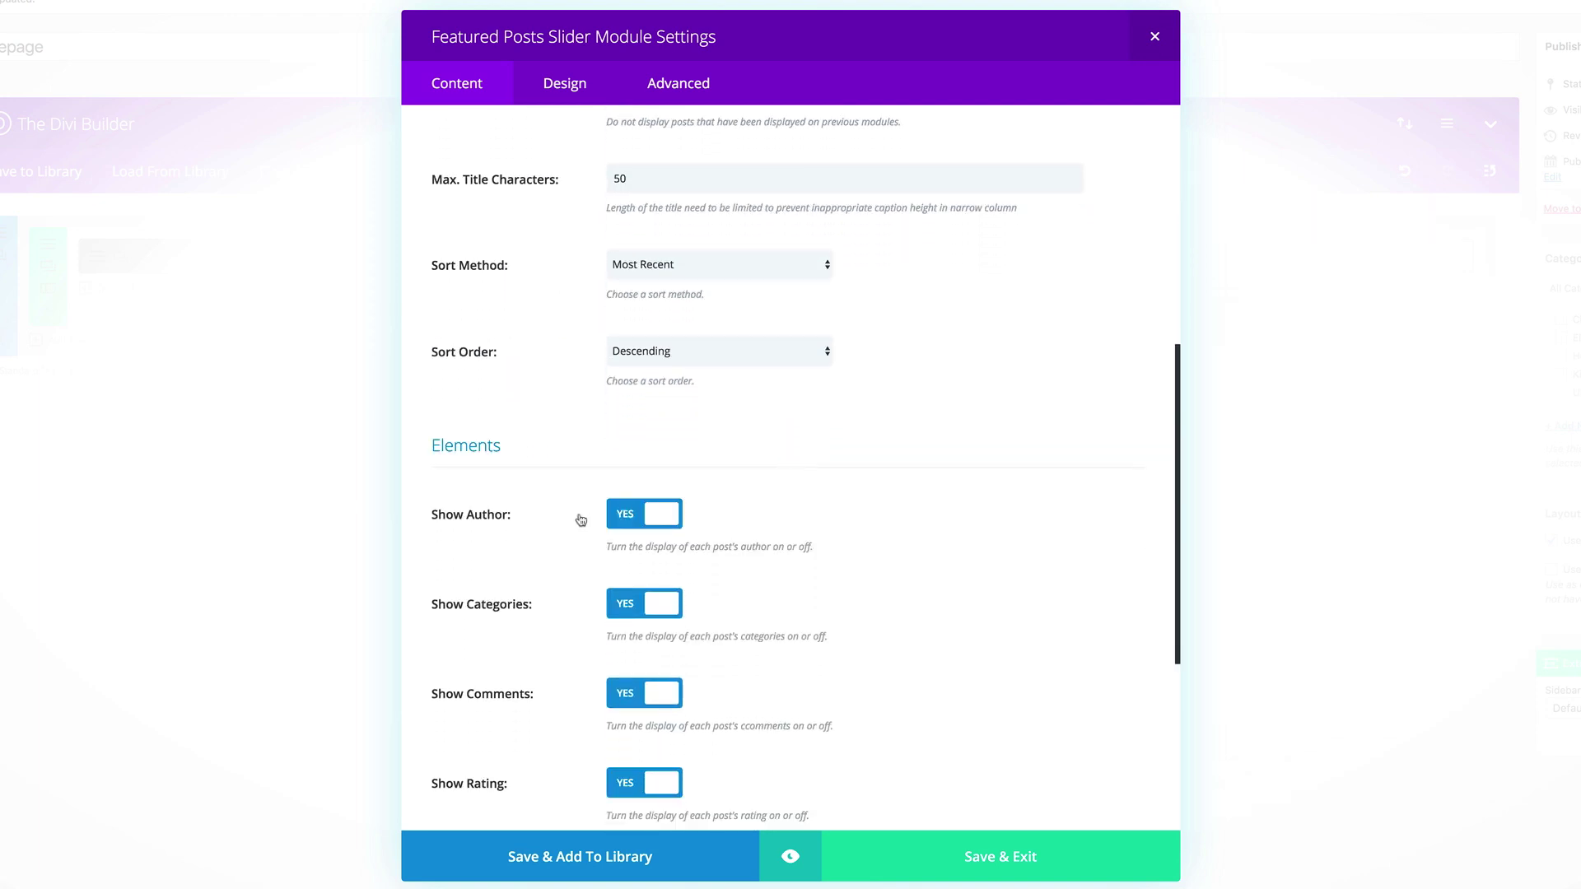
pyautogui.click(625, 516)
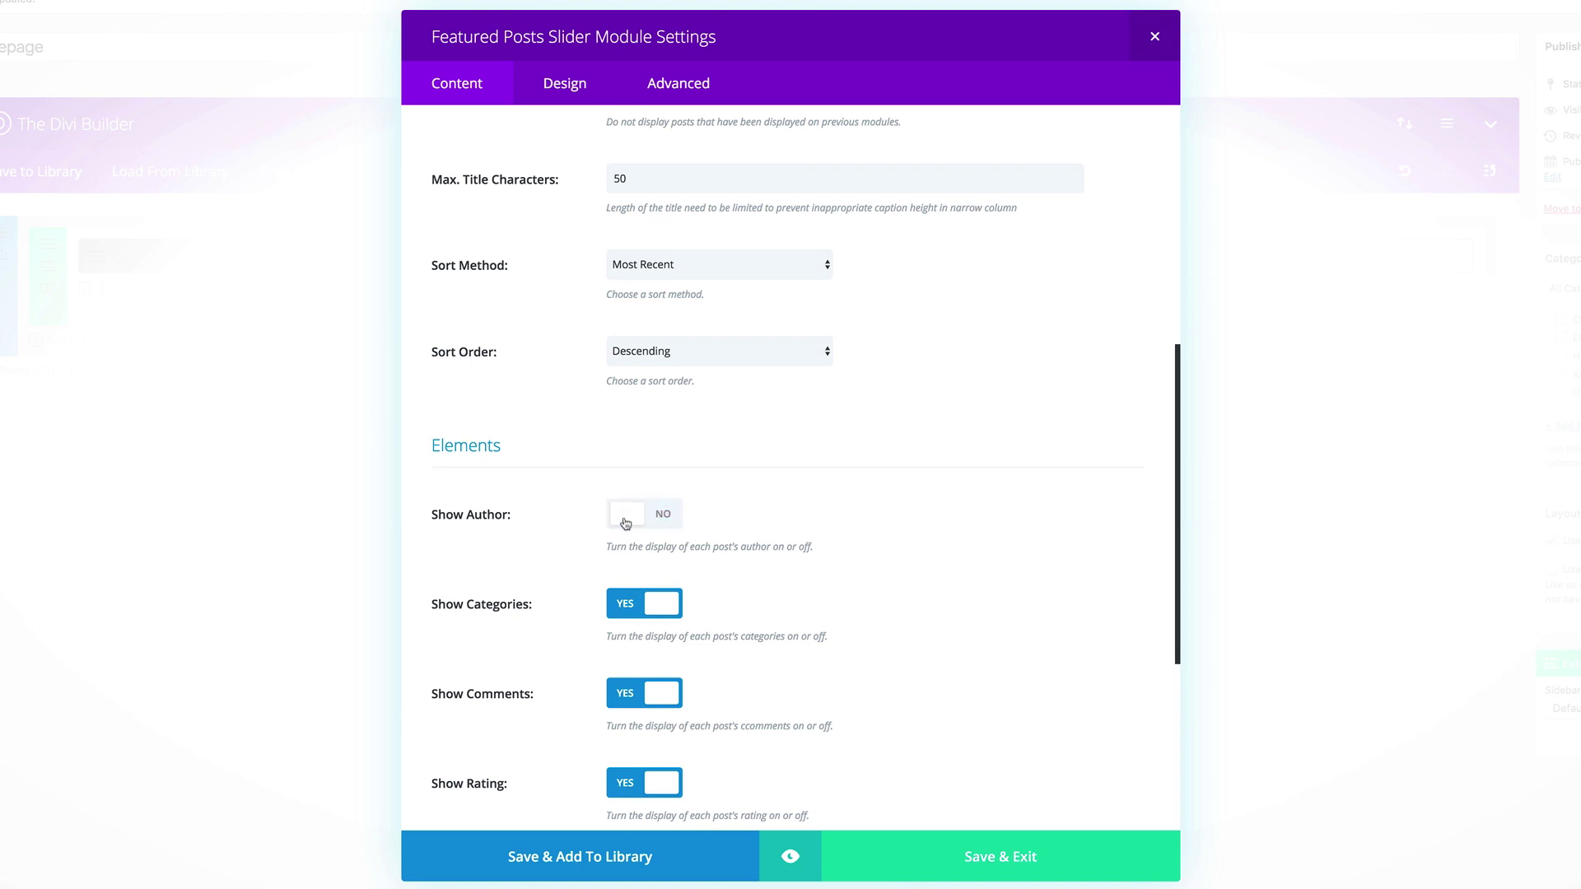
pyautogui.scroll(-3, 609, 519)
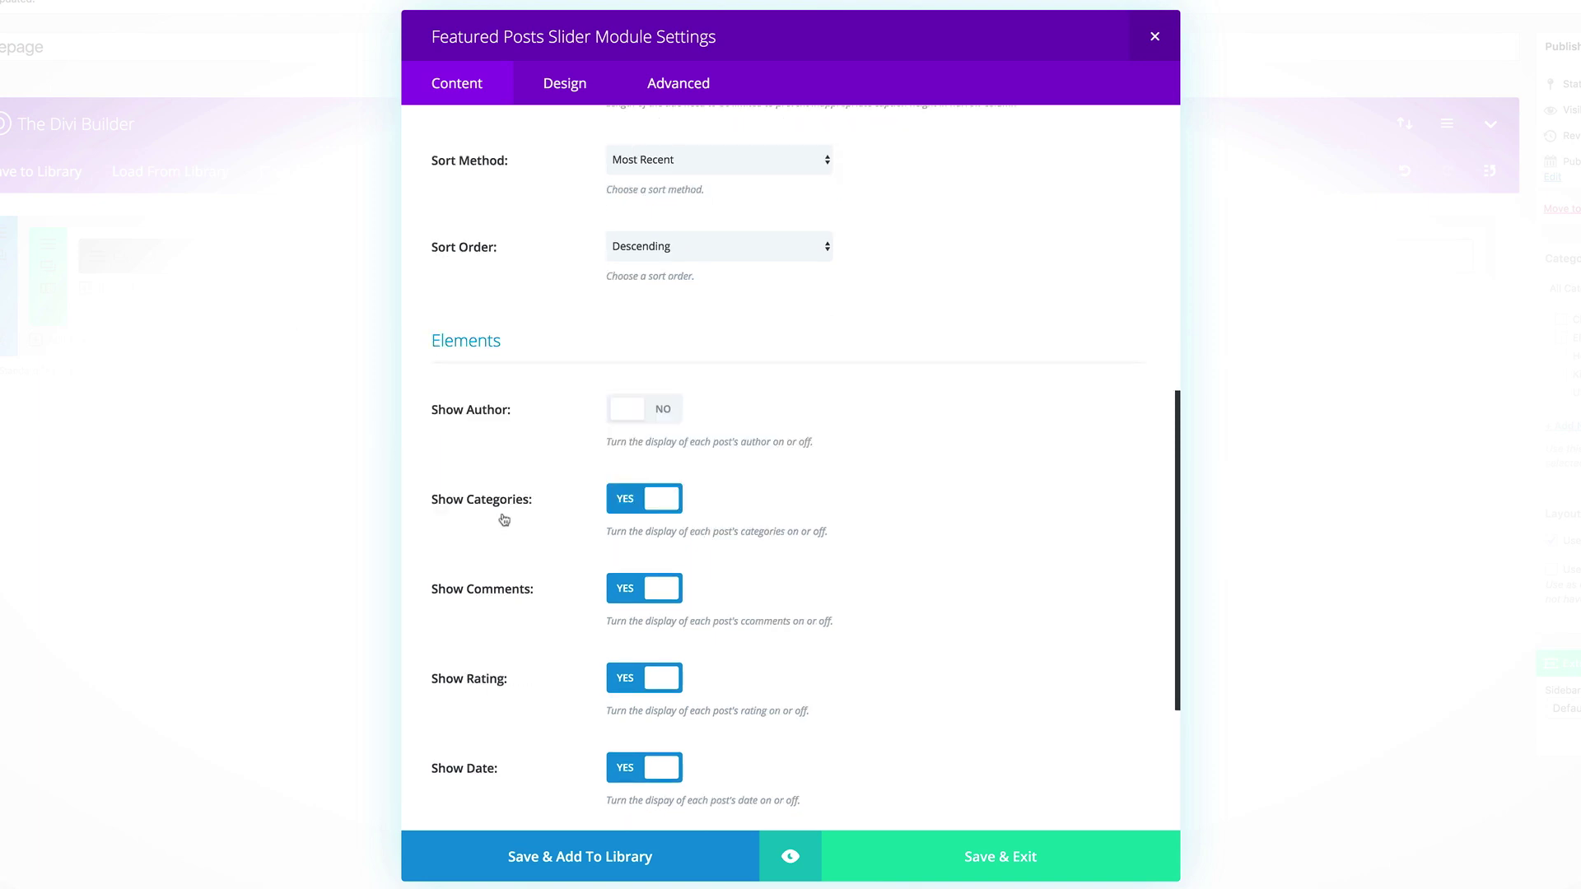
pyautogui.click(625, 776)
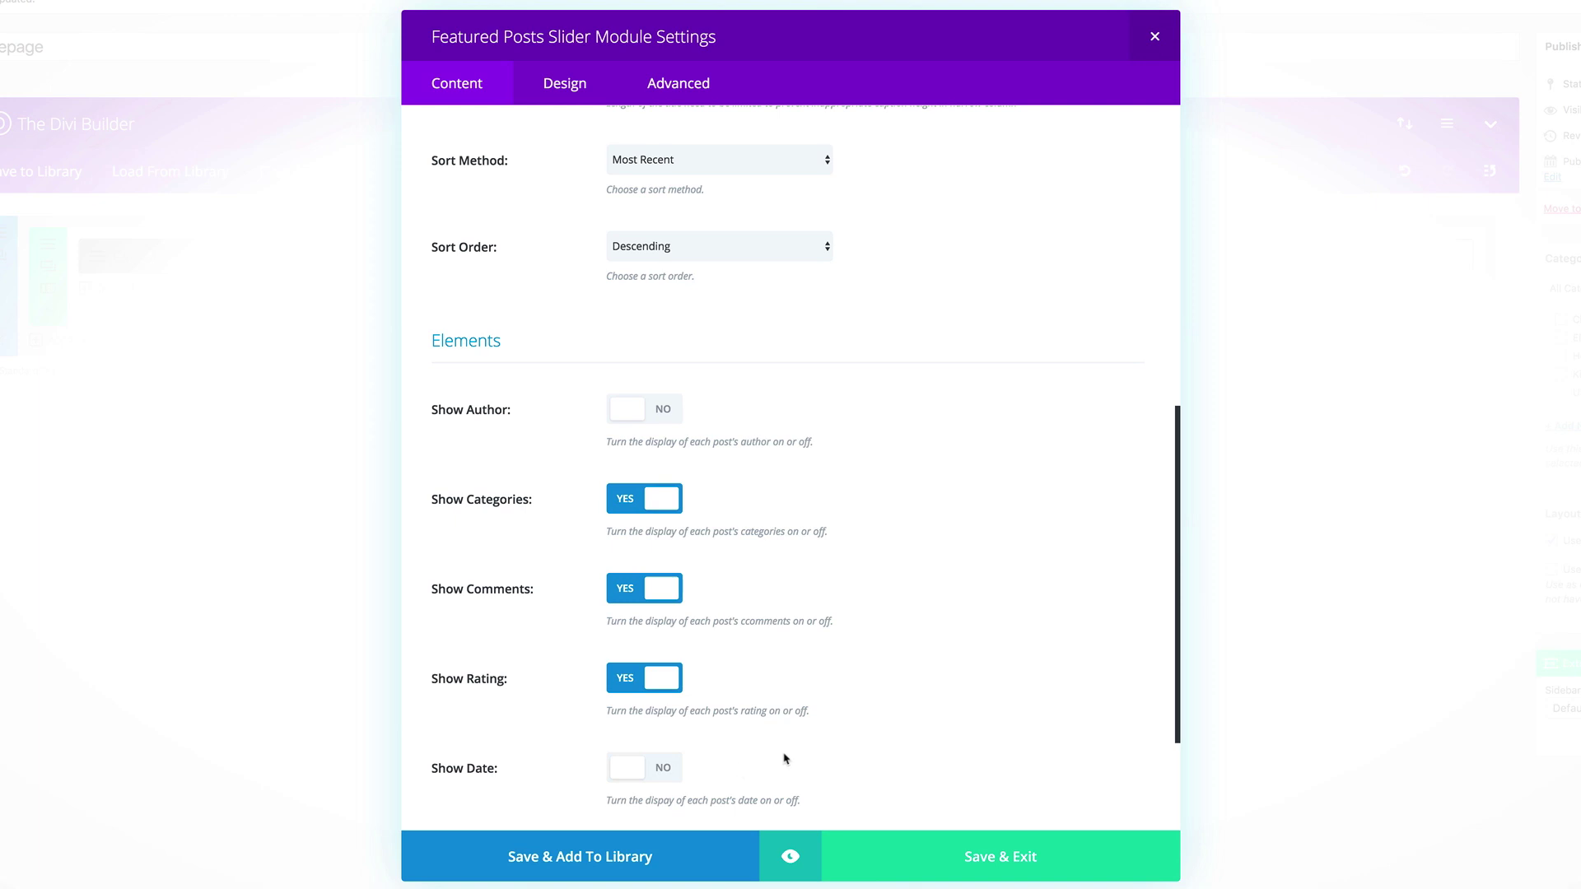
pyautogui.scroll(10, 558, 423)
# Make the slider's navigation arrows white (#ffffff) on a black background.
pyautogui.click(577, 87)
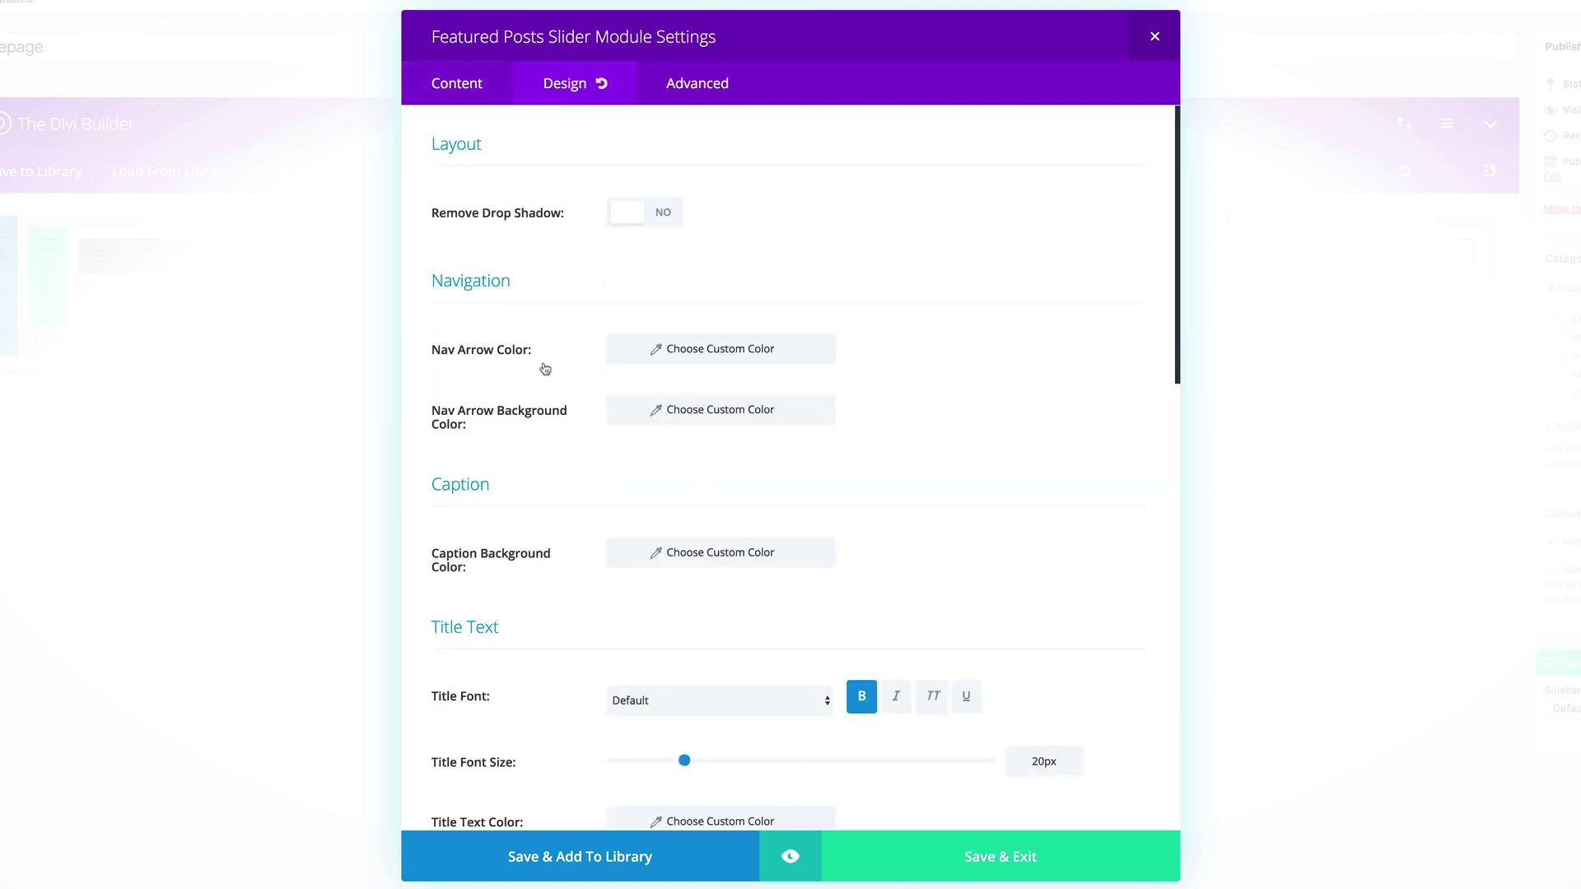
pyautogui.click(624, 356)
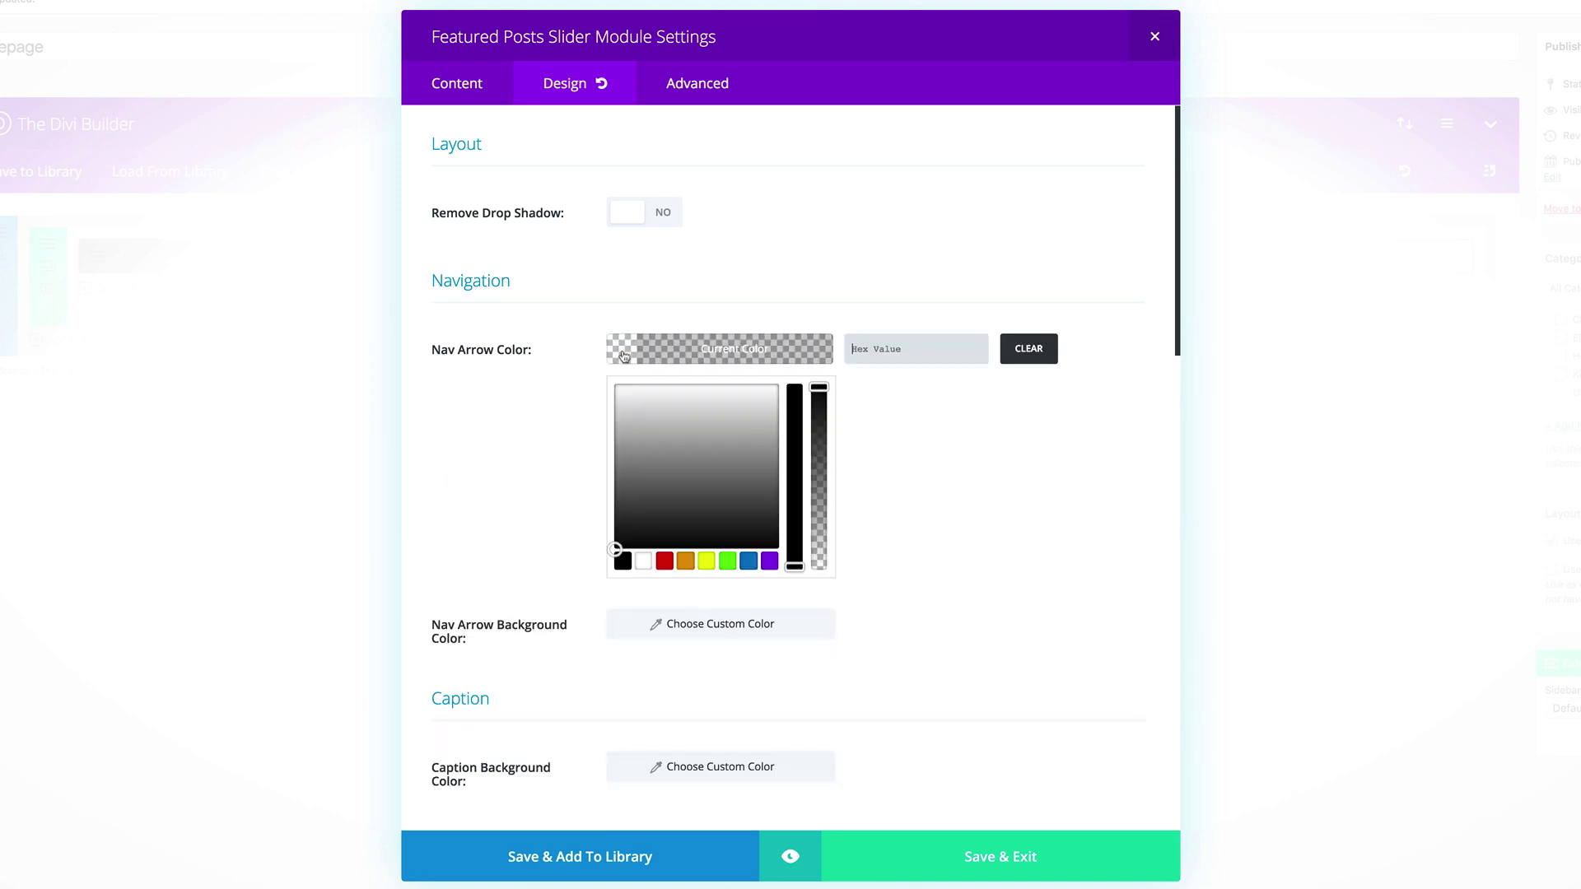
pyautogui.click(883, 345)
pyautogui.write('#ffffff')
pyautogui.click(955, 430)
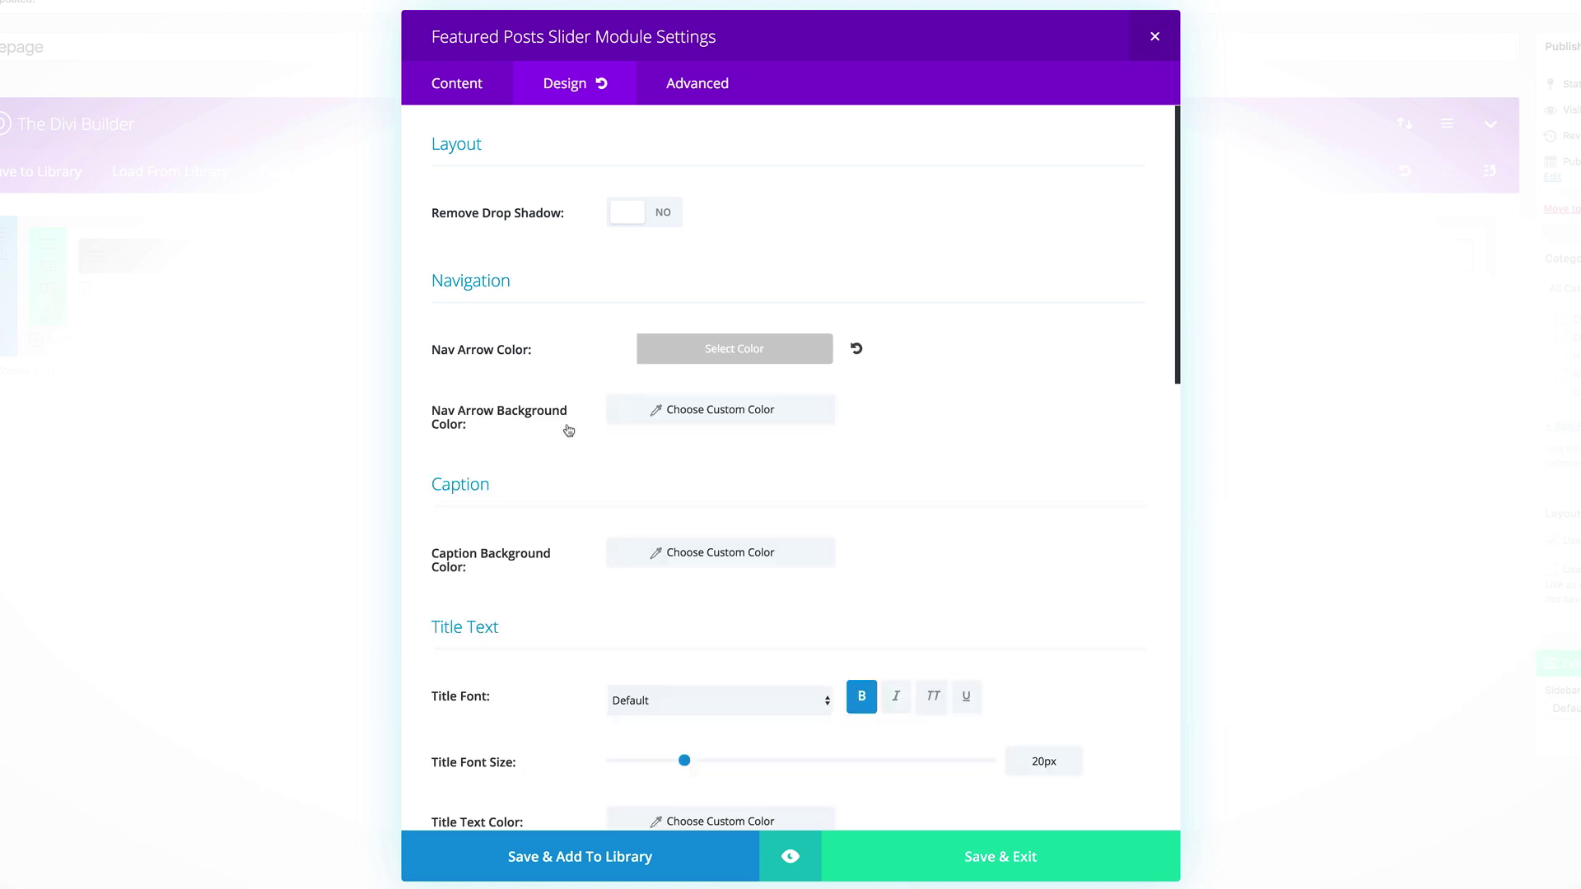
pyautogui.click(626, 416)
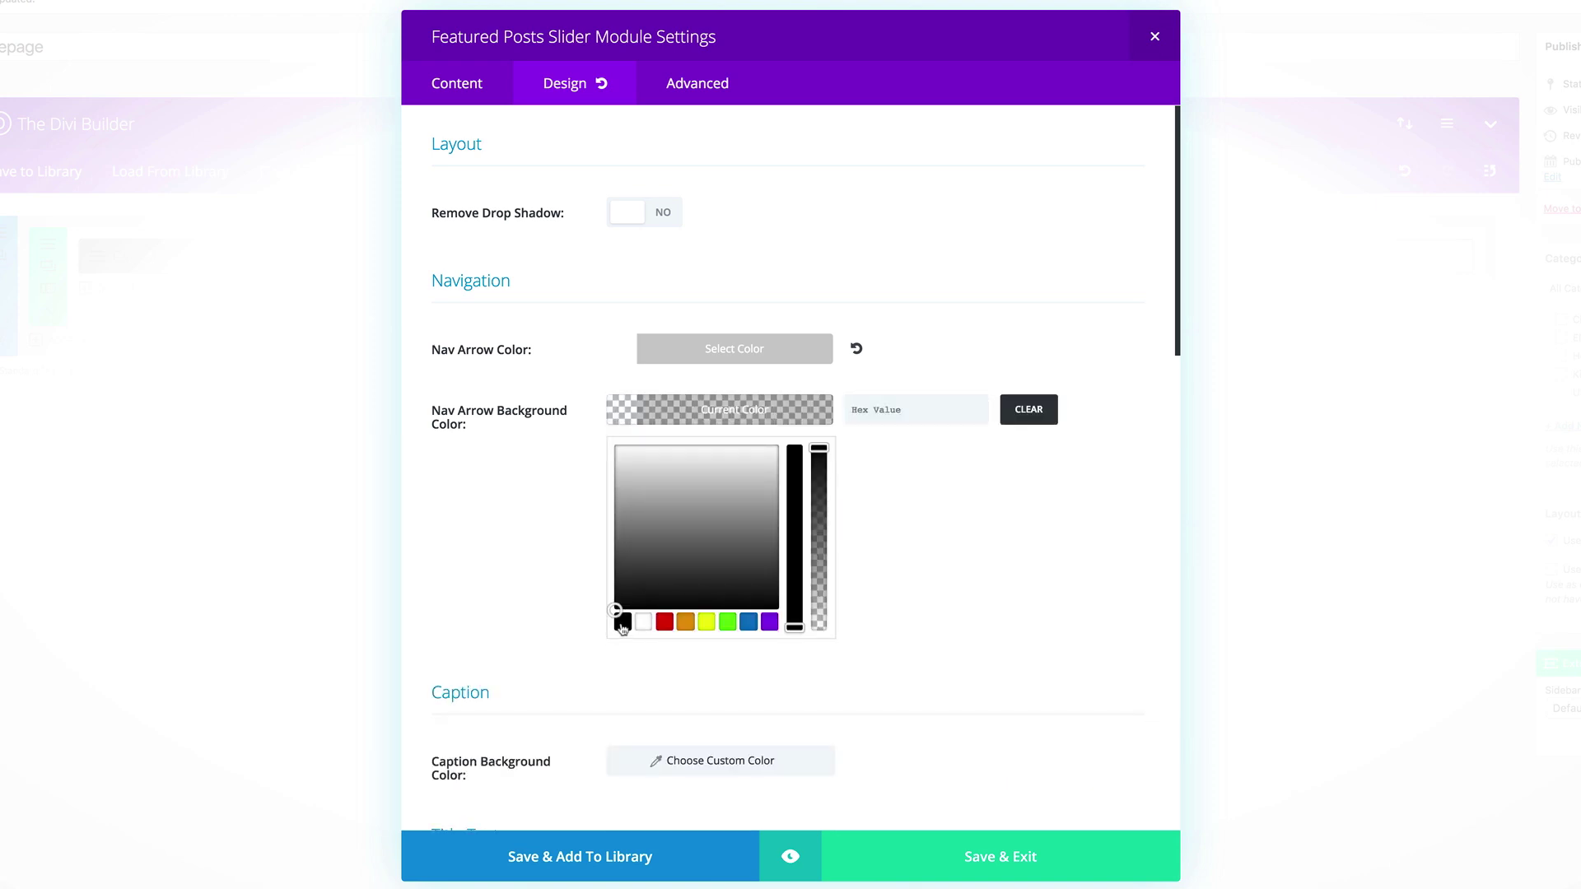
pyautogui.click(622, 621)
pyautogui.click(505, 554)
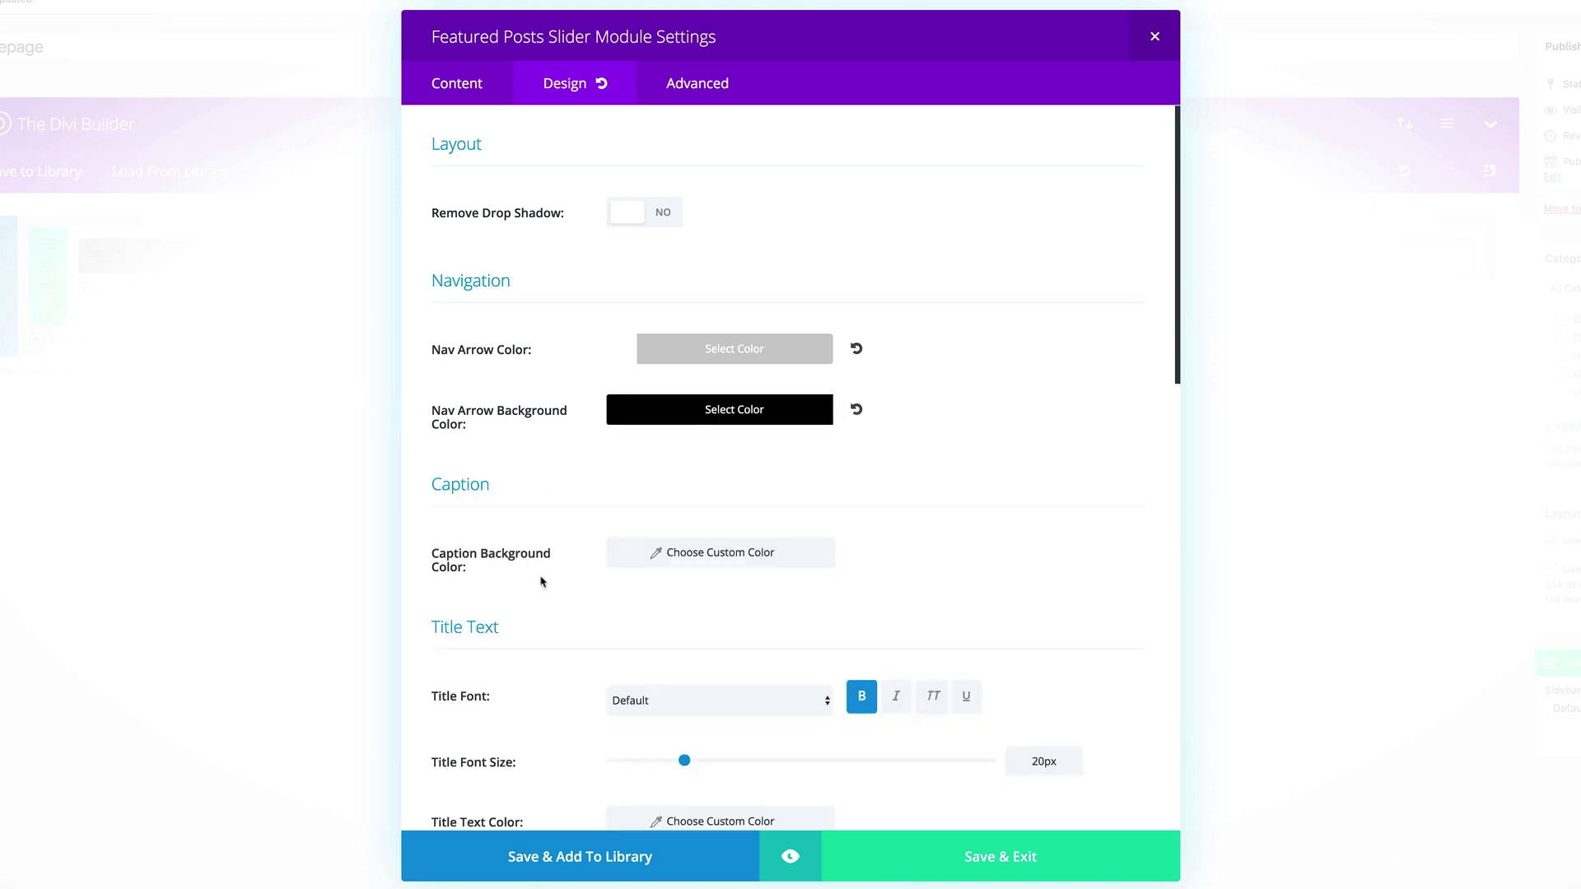
# Set the caption background to semi-transparent white, rgba(255,255,255,0.4).
pyautogui.click(622, 560)
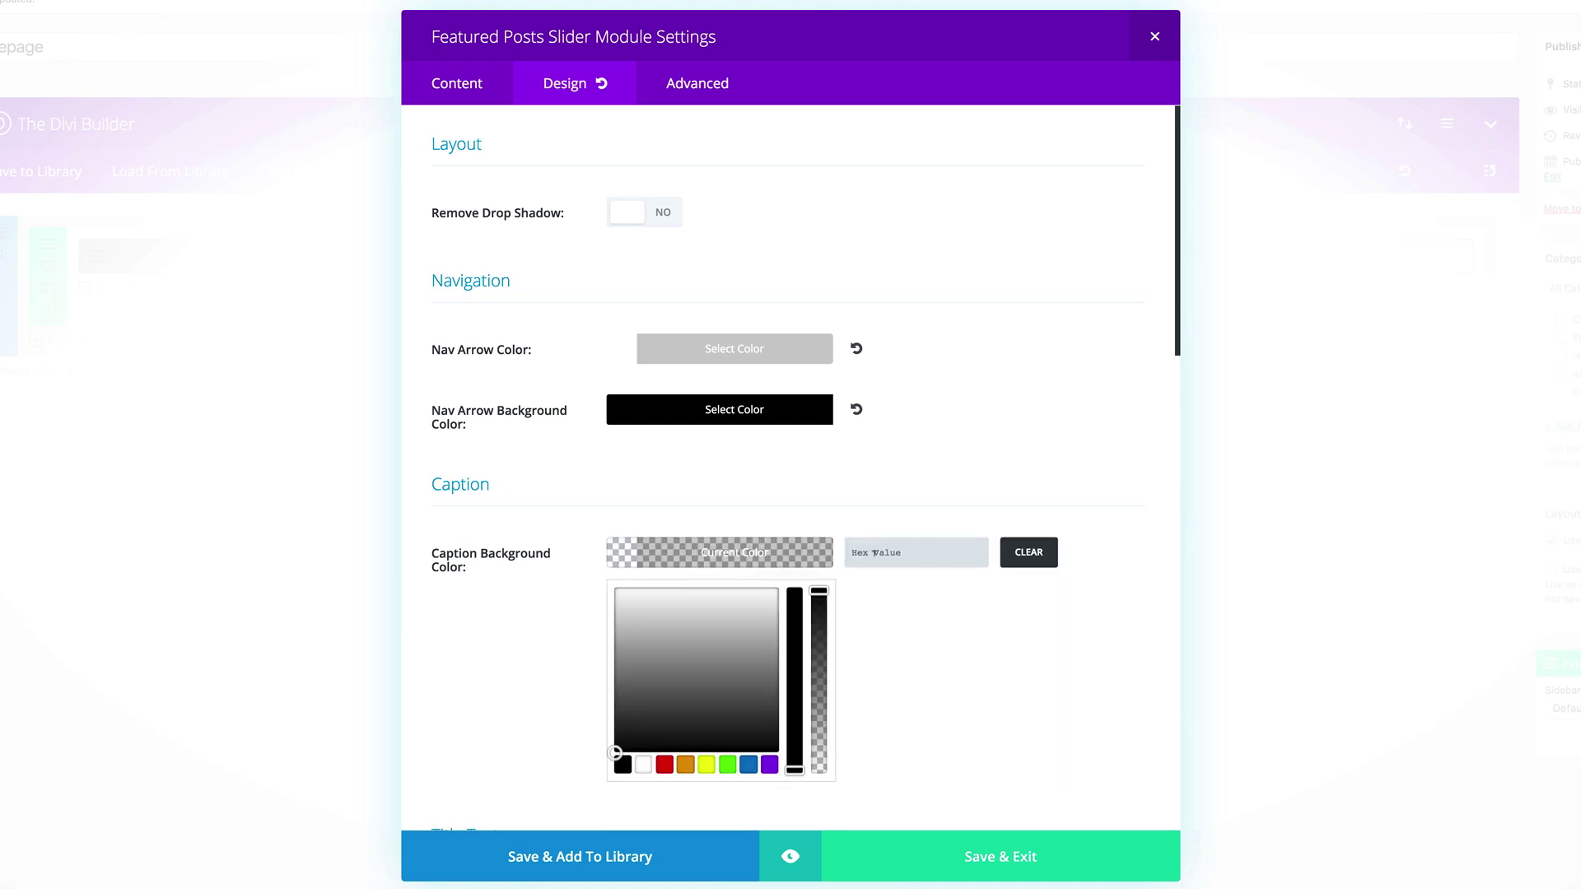
pyautogui.moveTo(824, 591); pyautogui.dragTo(828, 624)
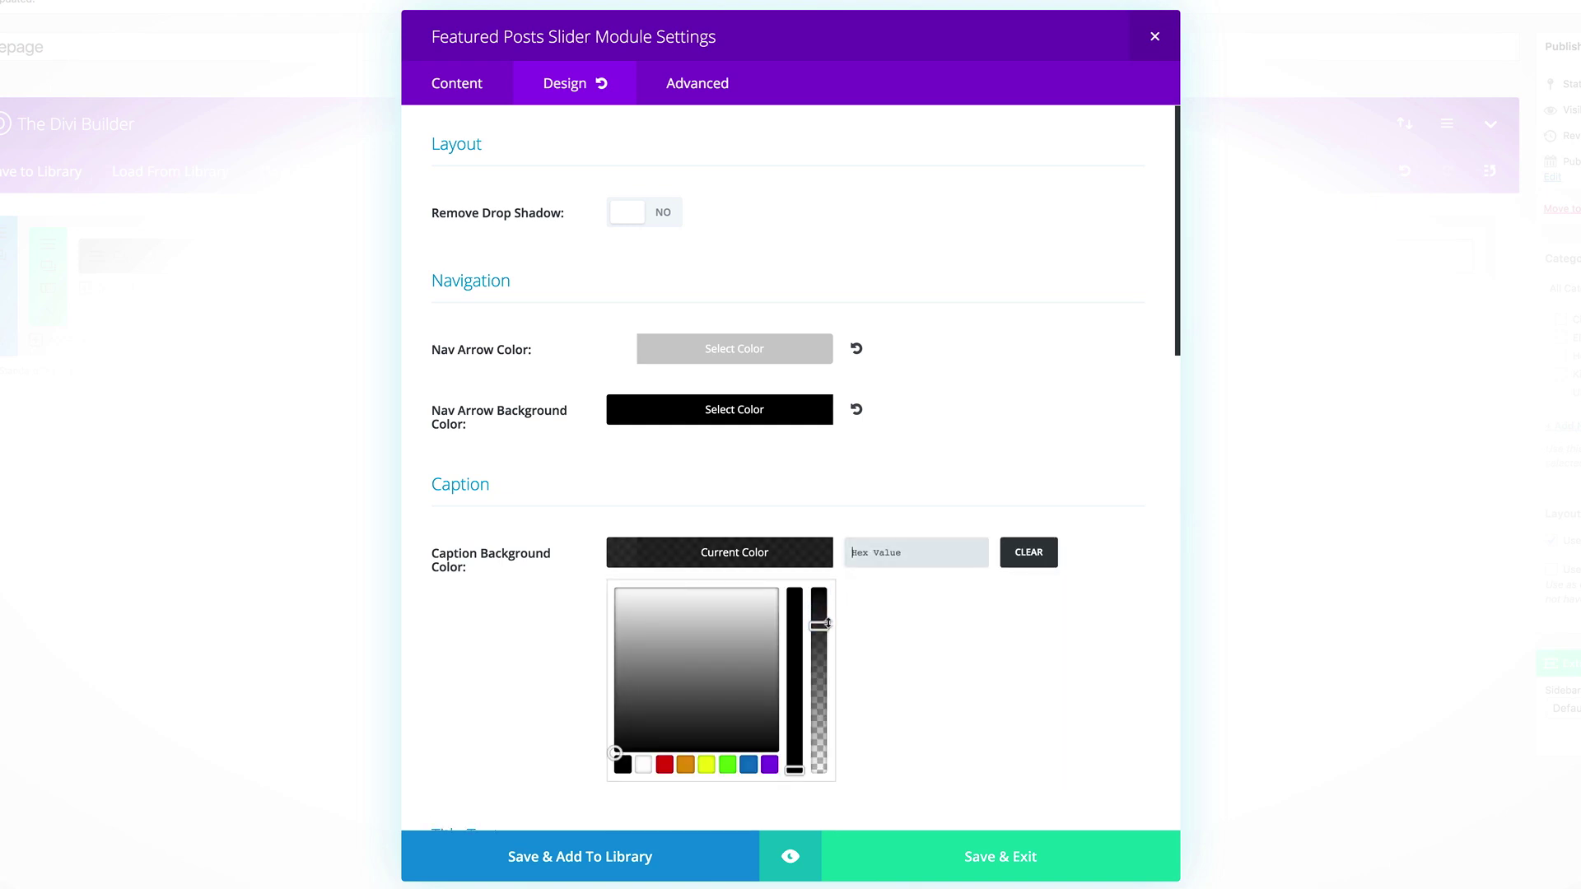
pyautogui.click(858, 545)
pyautogui.write('255,255,255,0.4')
pyautogui.tripleClick(935, 540)
pyautogui.write('rgba(255,255,255,0.4)')
# Set the slider title font size to 24px and its text colour to black.
pyautogui.scroll(-3, 547, 620)
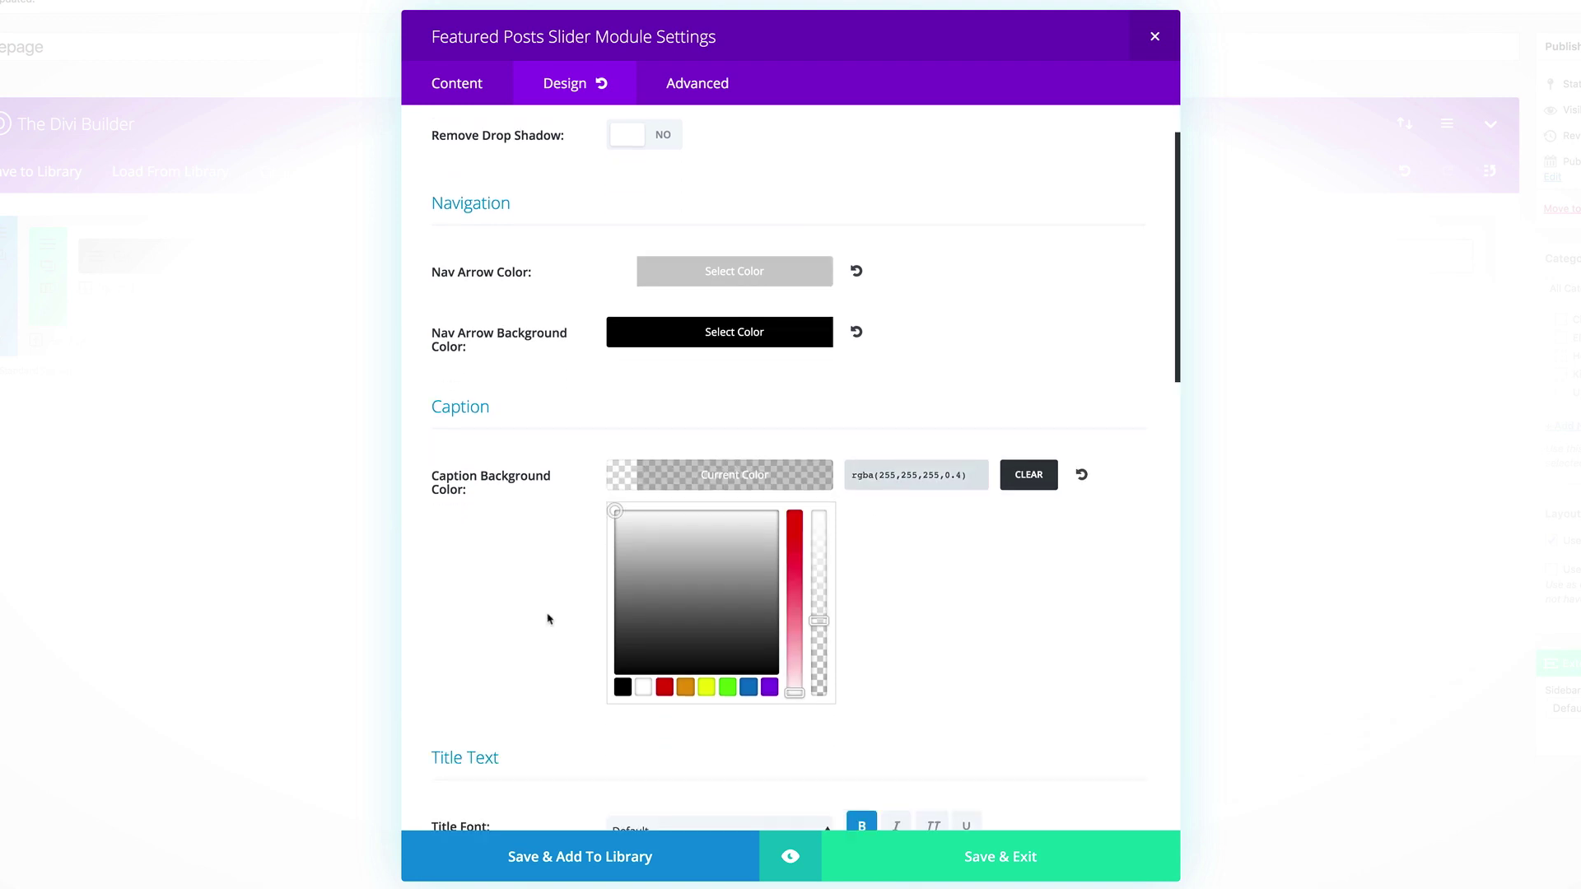
pyautogui.scroll(-3, 548, 619)
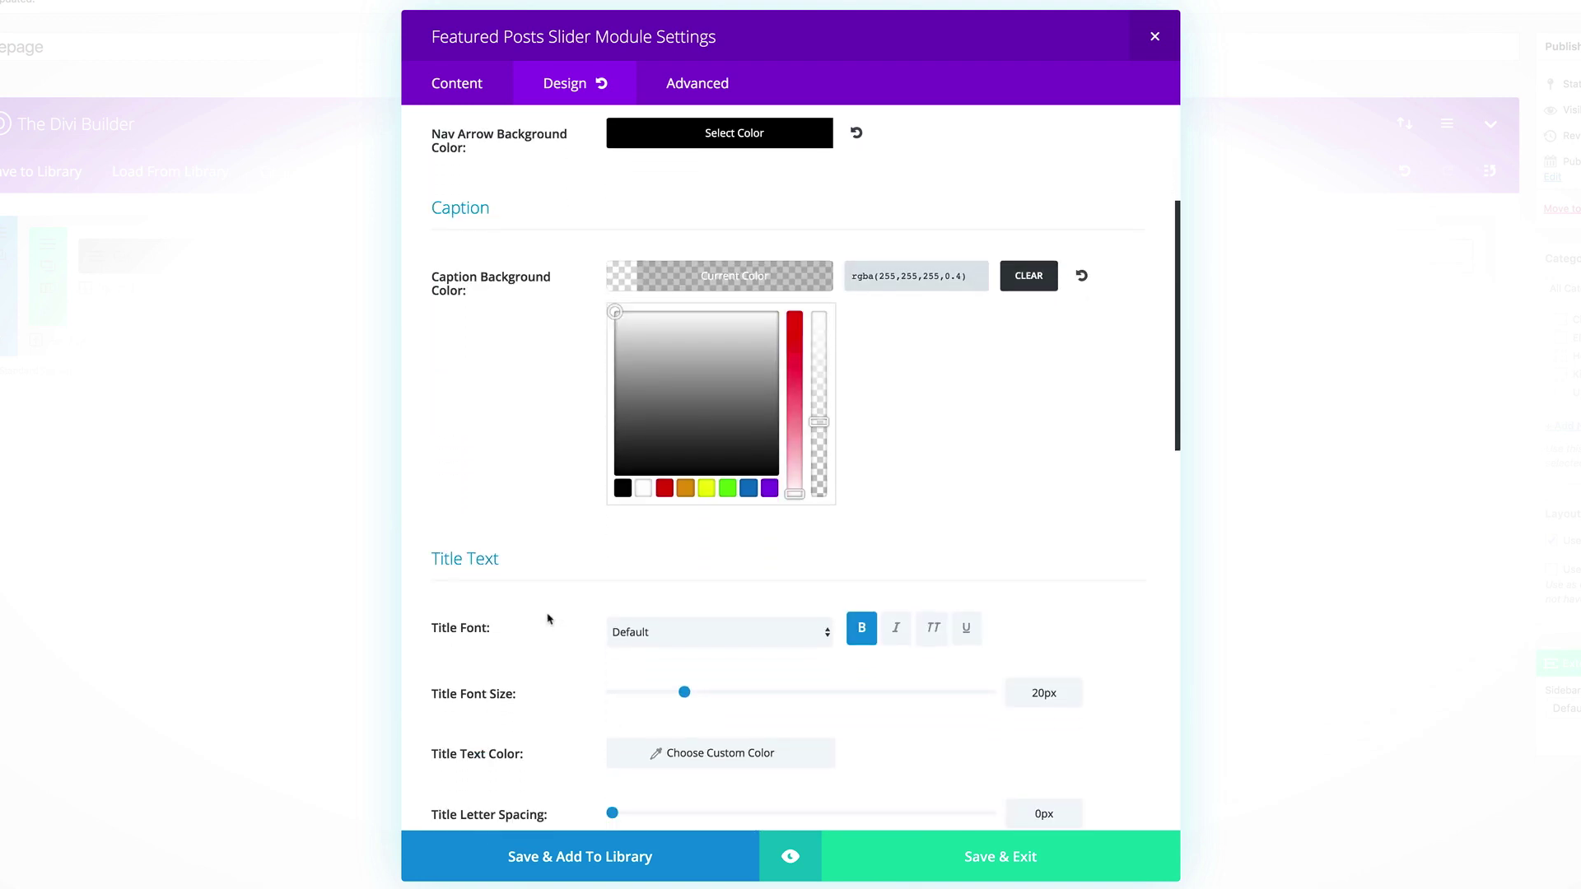
pyautogui.scroll(-1, 549, 619)
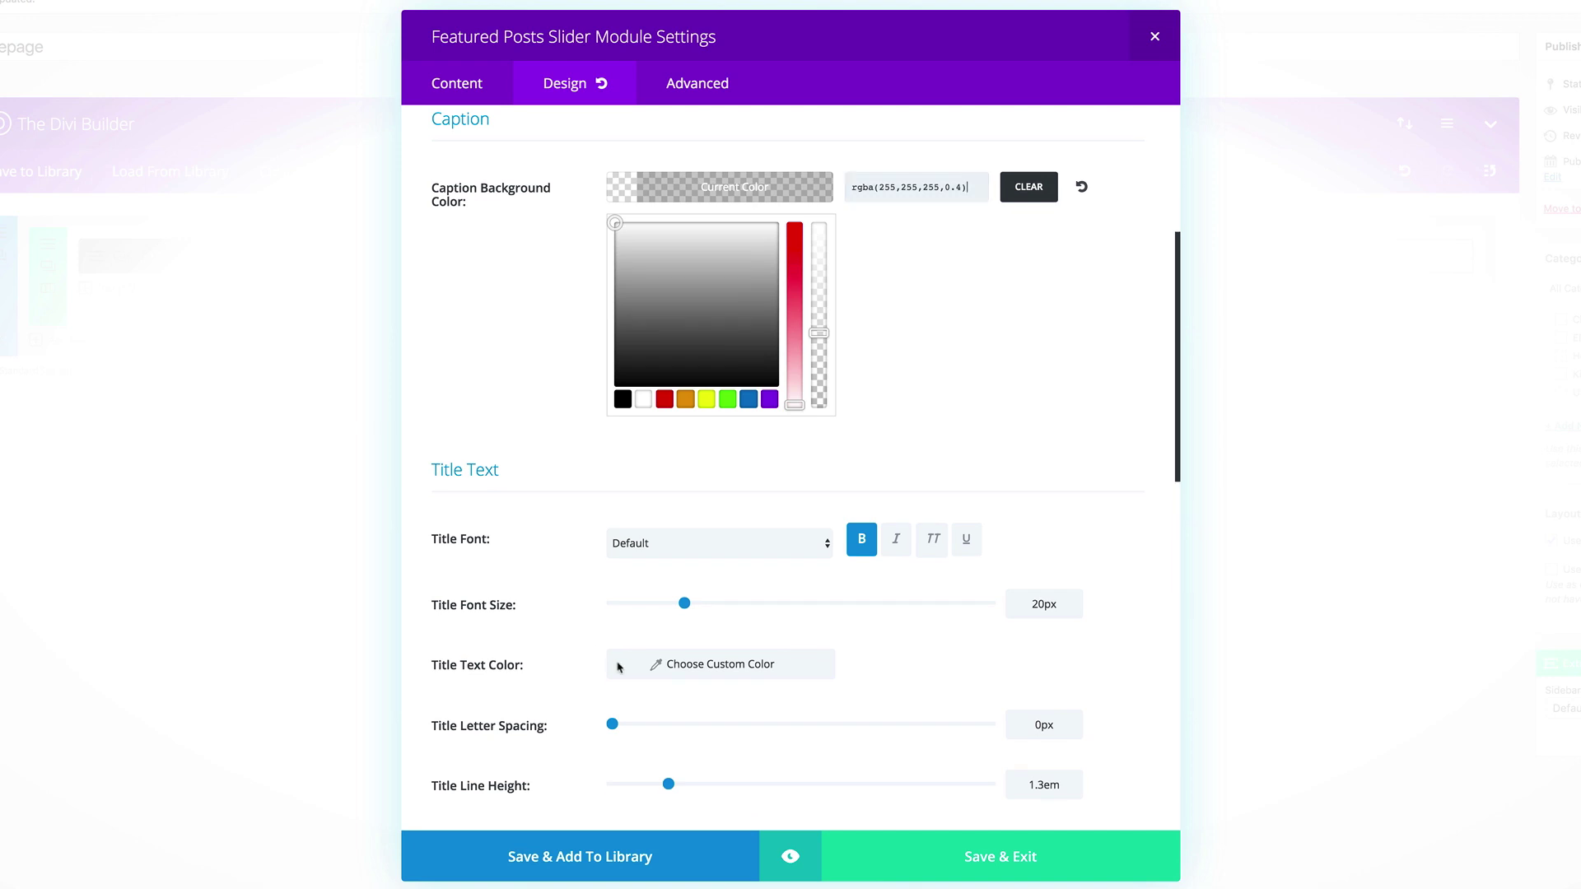
pyautogui.click(1041, 597)
pyautogui.press('BackSpace')
pyautogui.write('4')
pyautogui.click(632, 464)
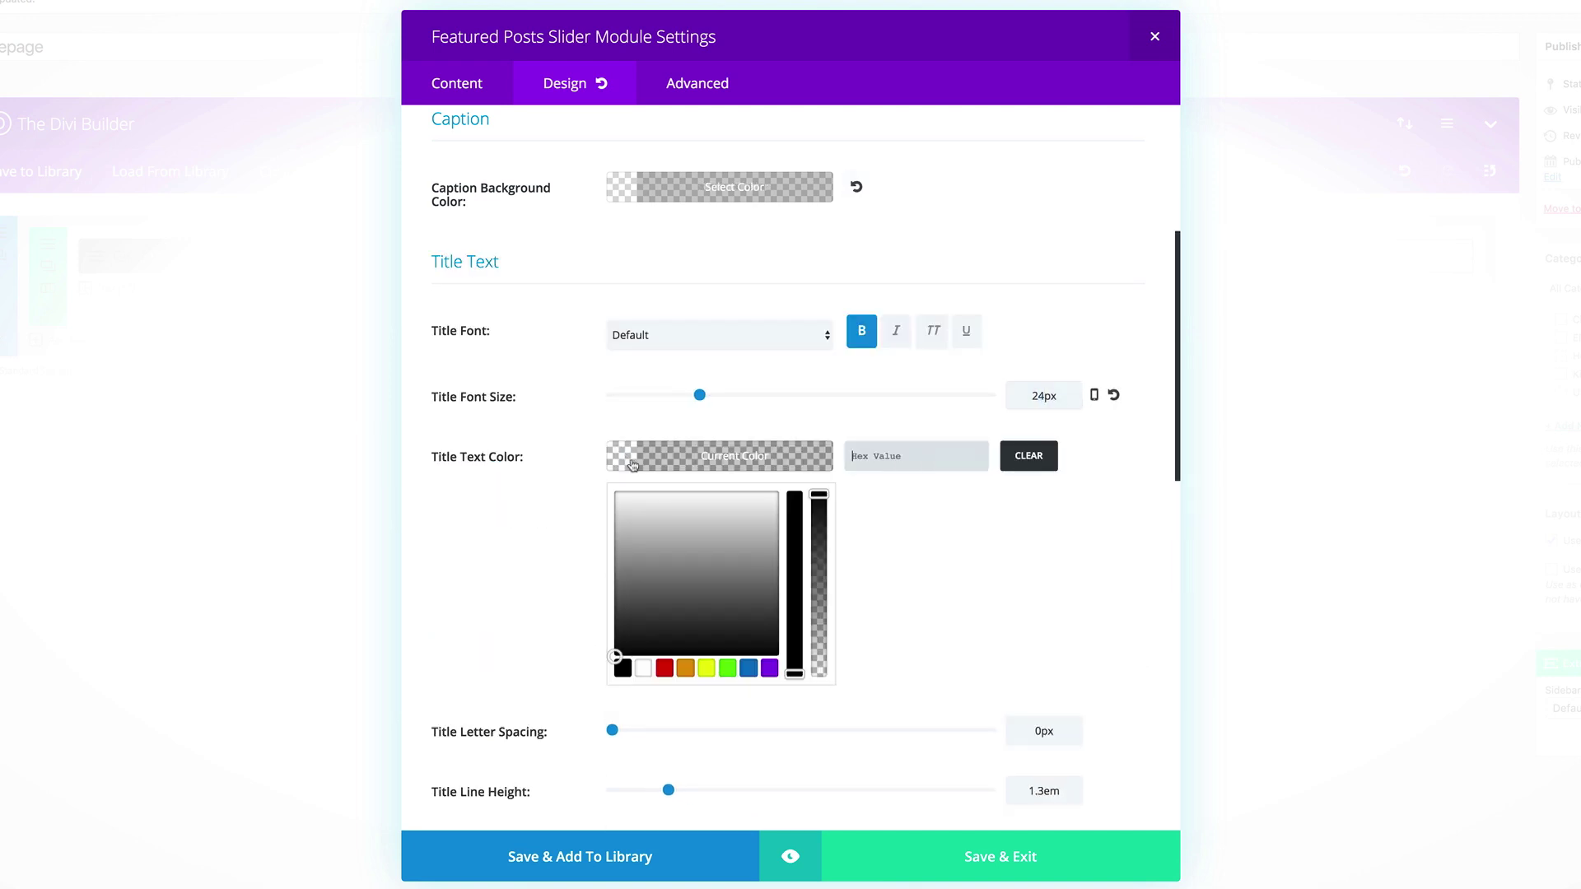
pyautogui.click(622, 667)
pyautogui.click(459, 582)
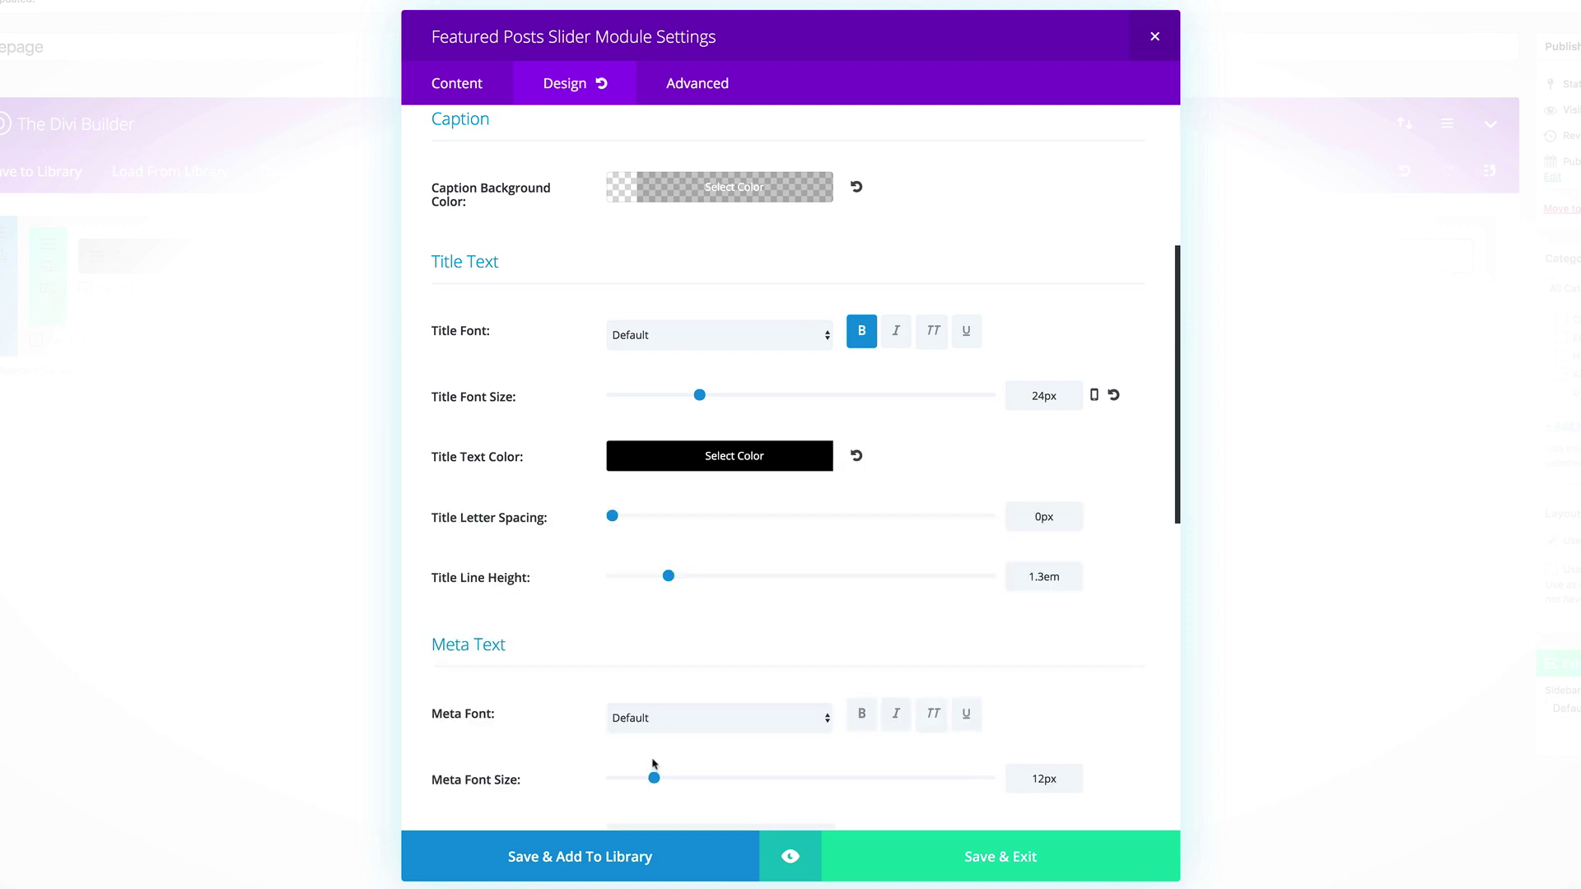
# Set the meta text to 16px black and the slider's bottom margin to 0.
pyautogui.scroll(-1, 561, 717)
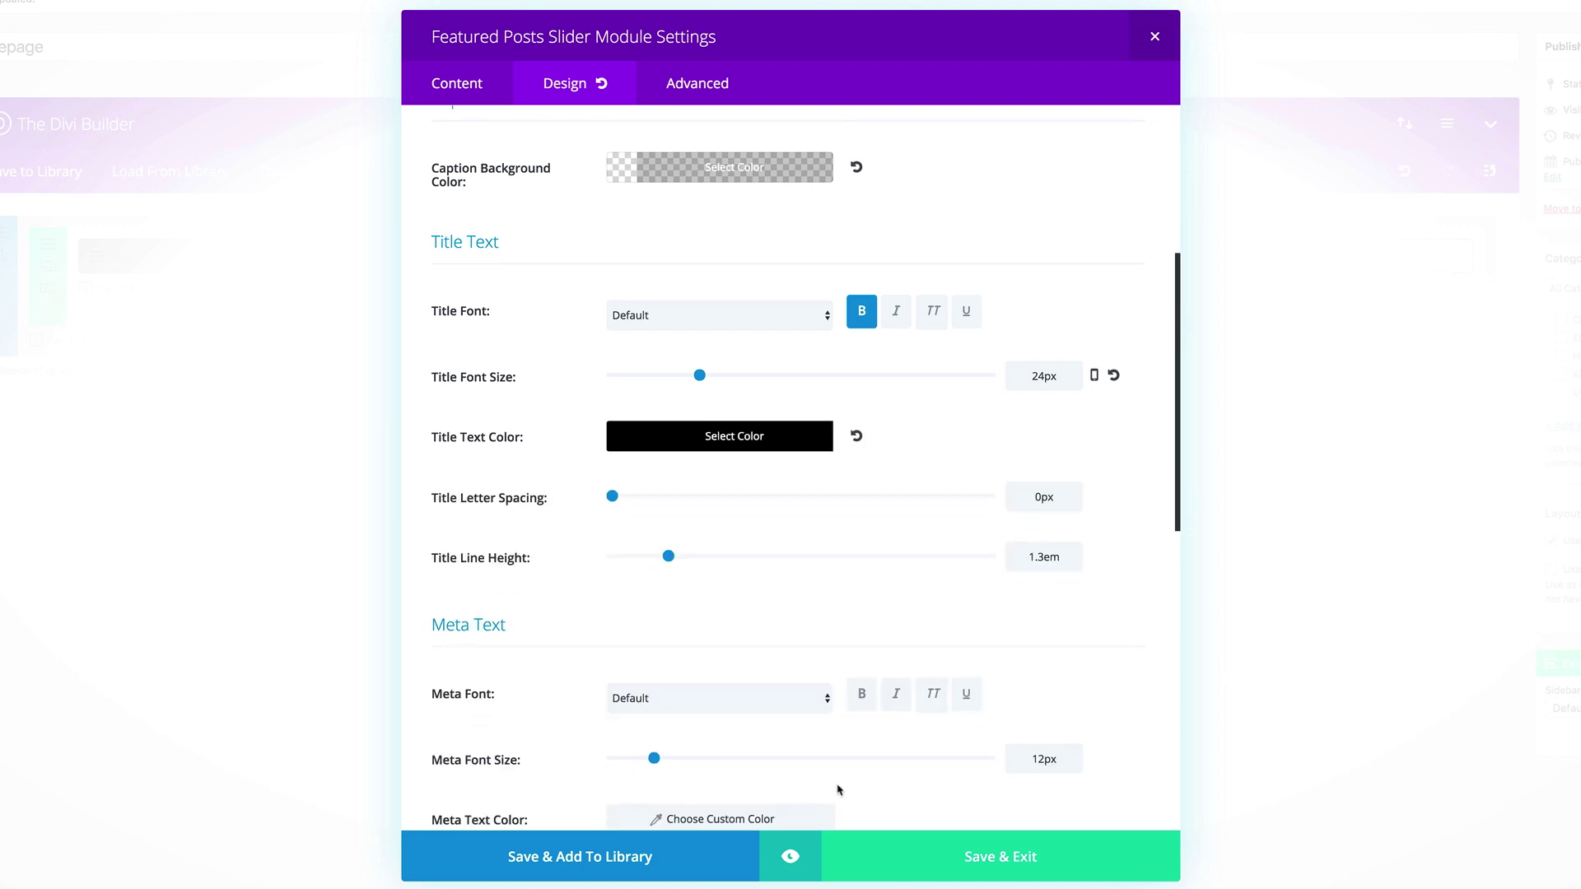
pyautogui.click(1040, 758)
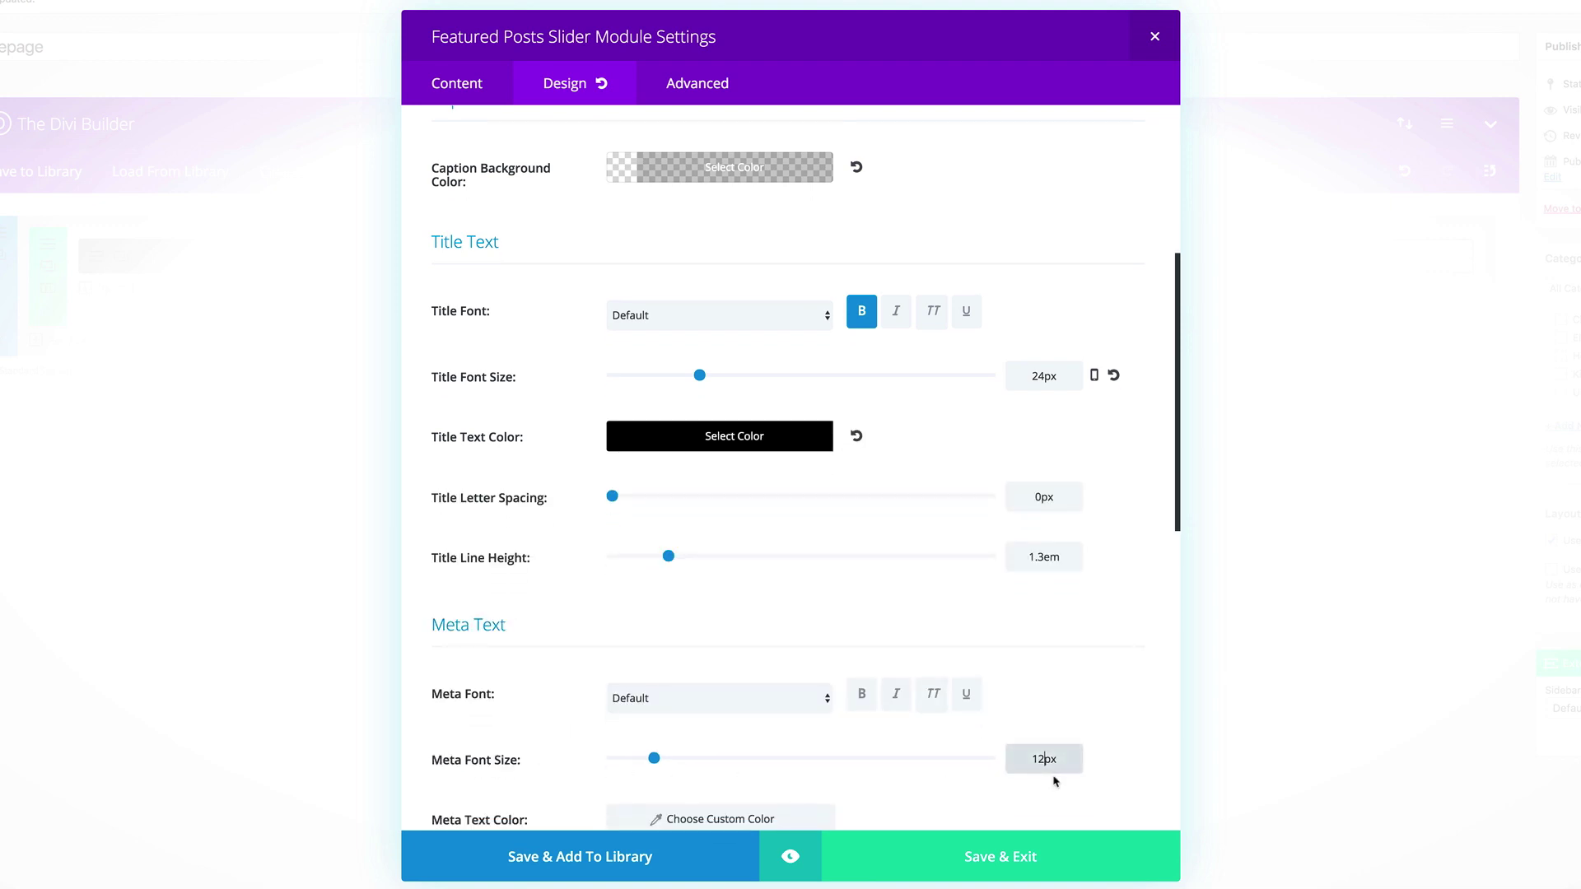
pyautogui.write('16')
pyautogui.scroll(-3, 857, 748)
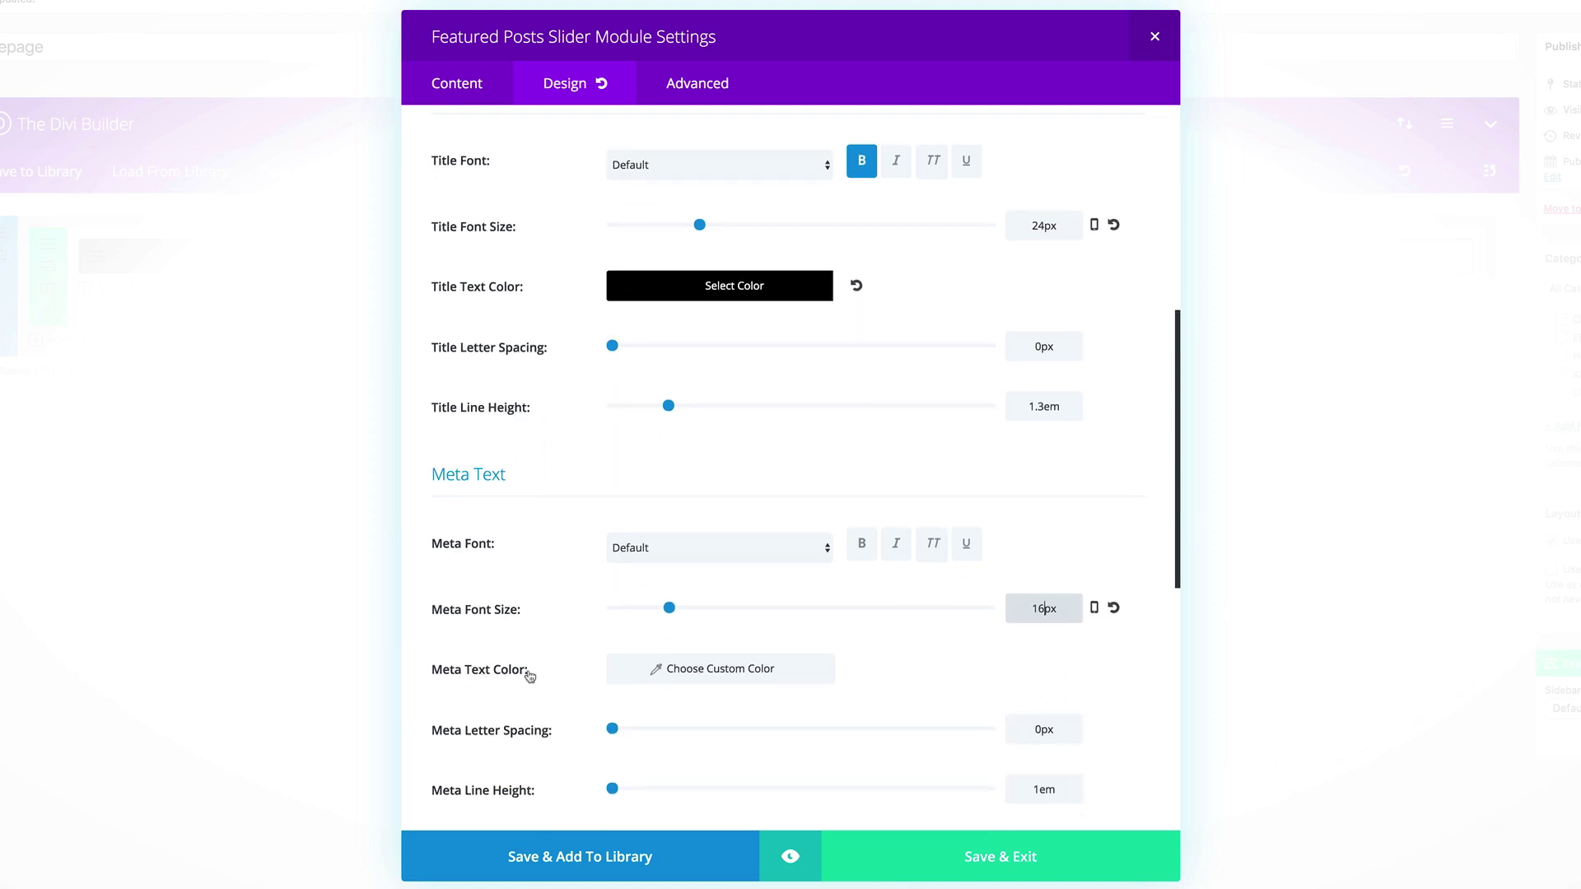
pyautogui.click(626, 671)
pyautogui.scroll(-6, 634, 761)
pyautogui.click(614, 535)
pyautogui.click(390, 555)
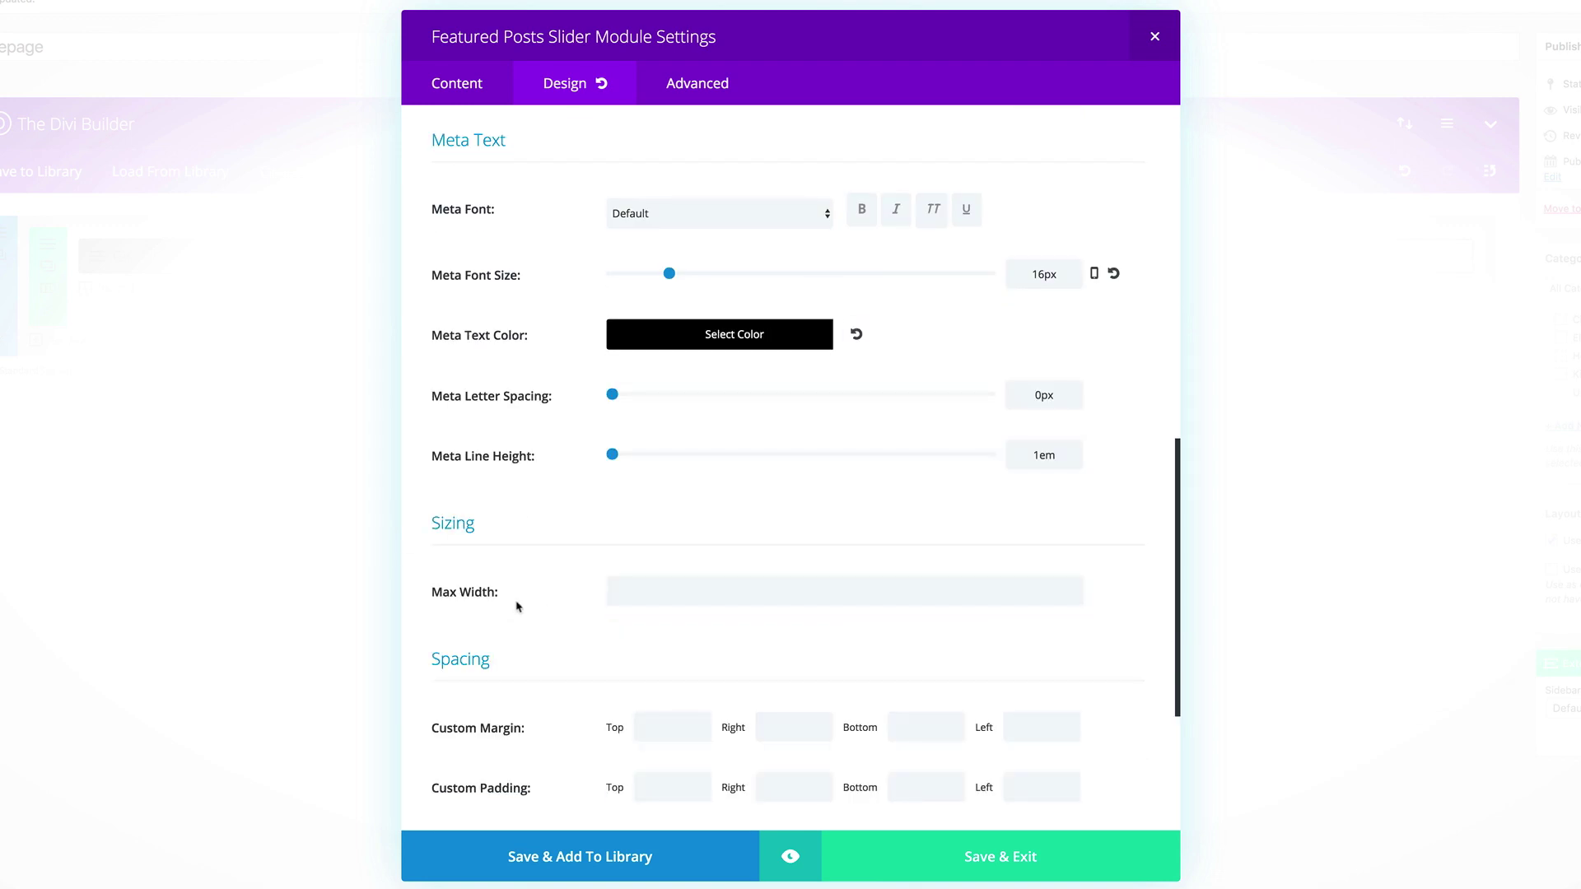
pyautogui.scroll(-2, 517, 607)
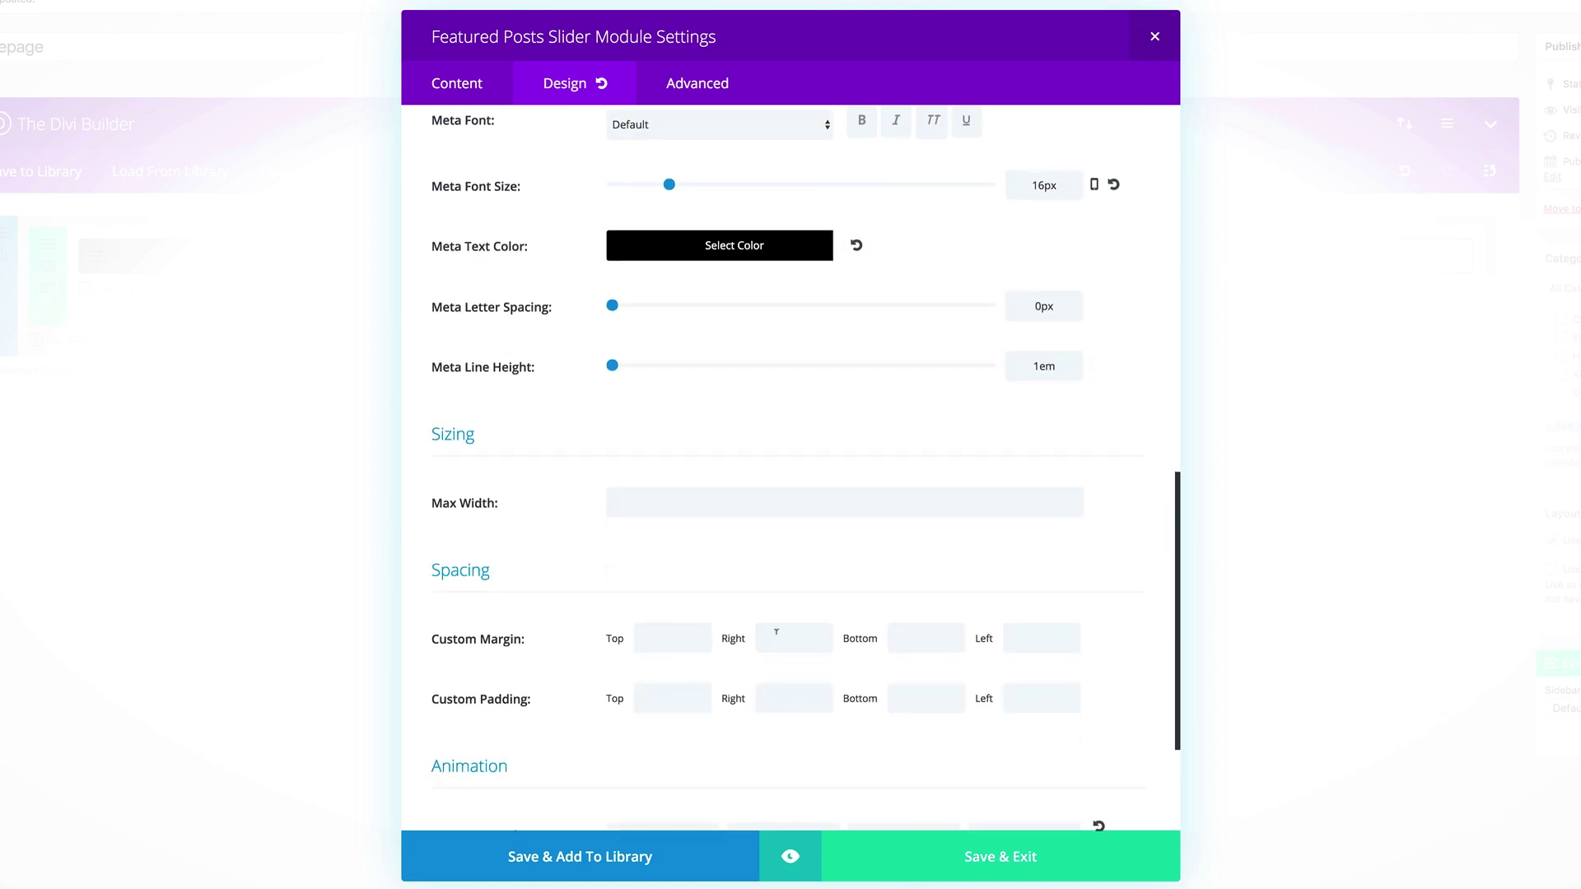
pyautogui.click(929, 638)
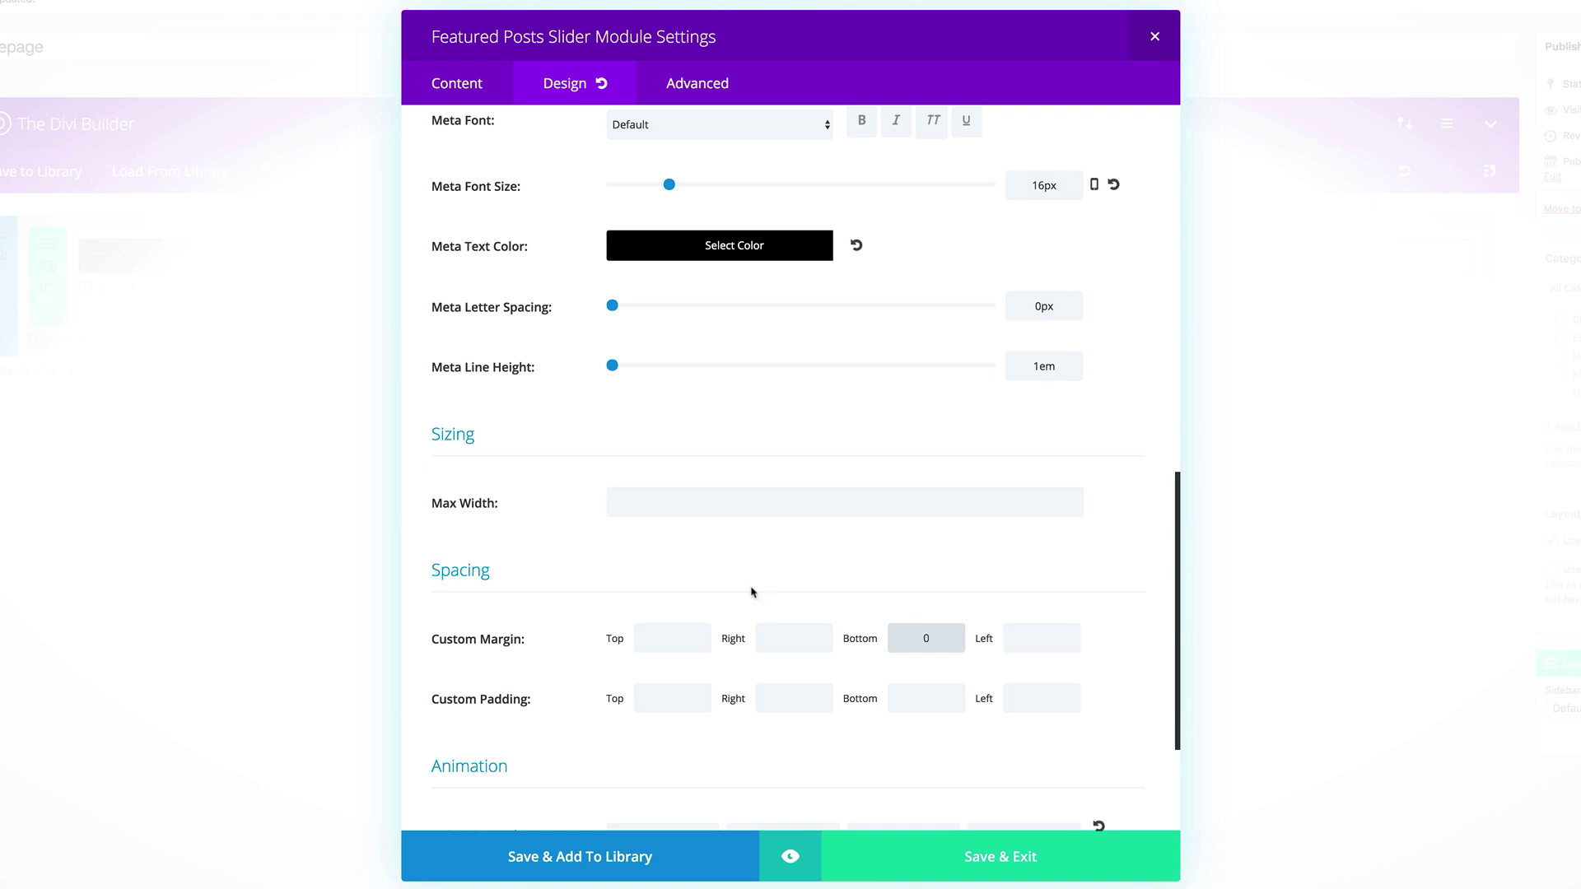
pyautogui.click(307, 468)
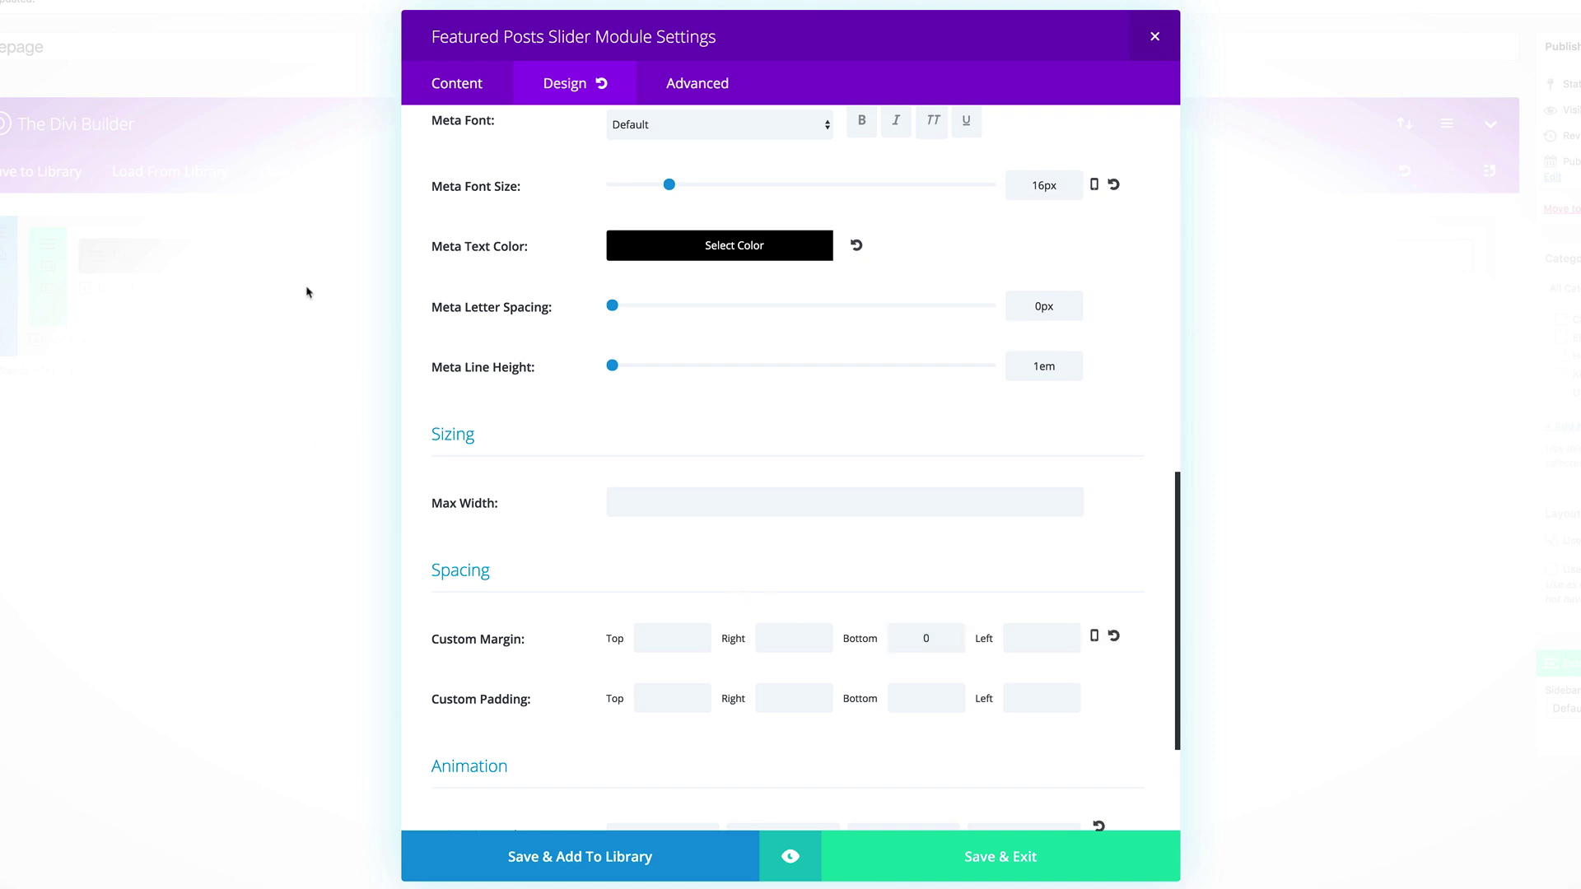
# Add Main Element CSS removing border and box-shadow with 0px bottom margin, then save the slider.
pyautogui.click(699, 85)
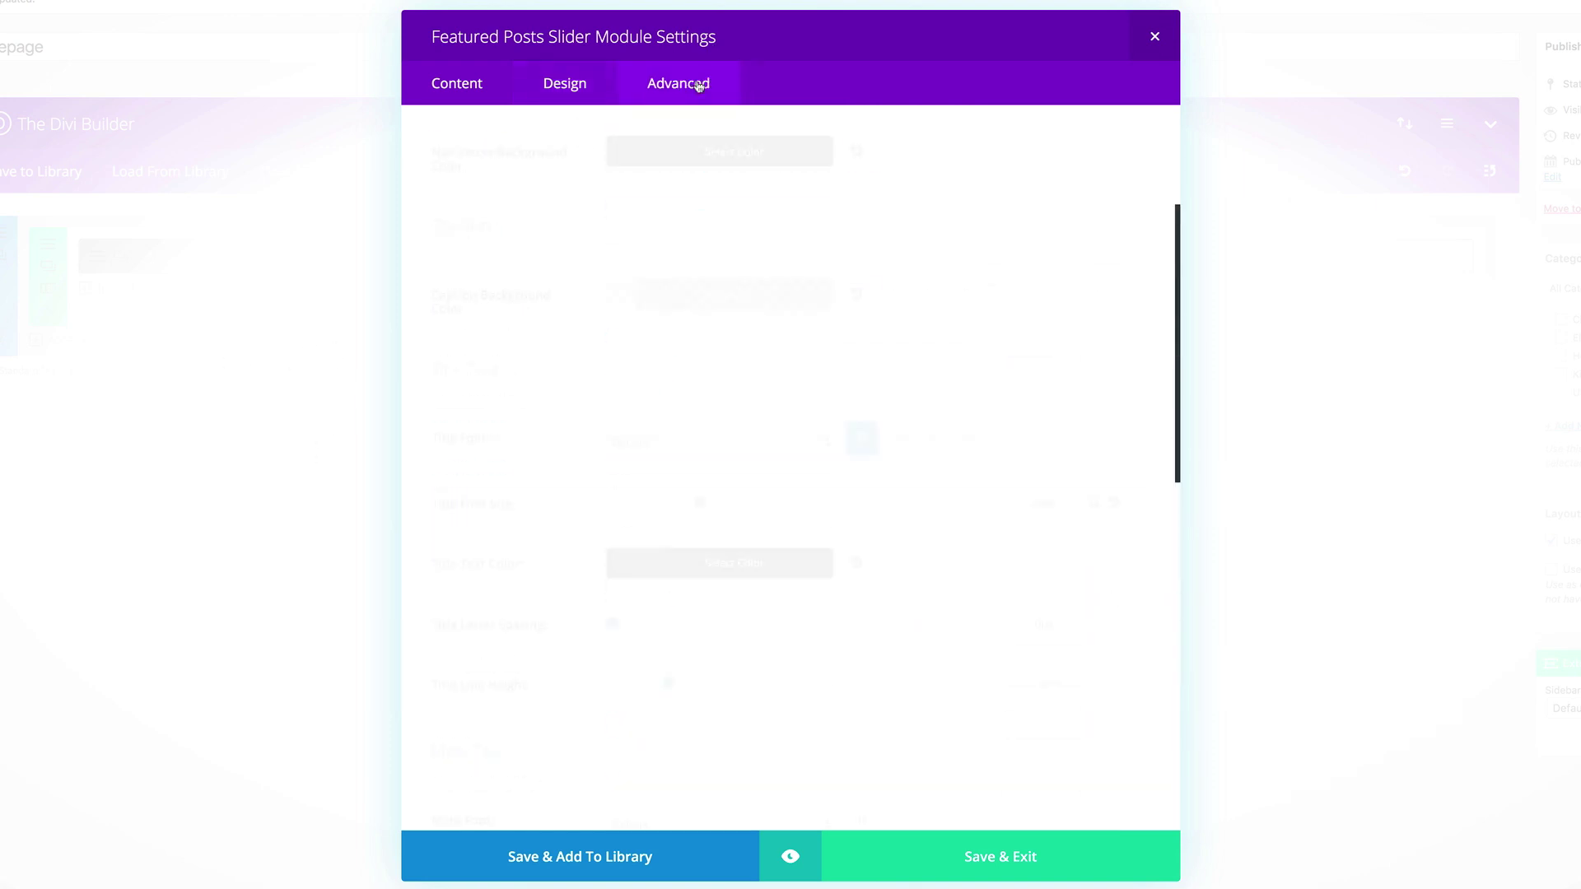
pyautogui.scroll(-3, 571, 579)
pyautogui.click(523, 570)
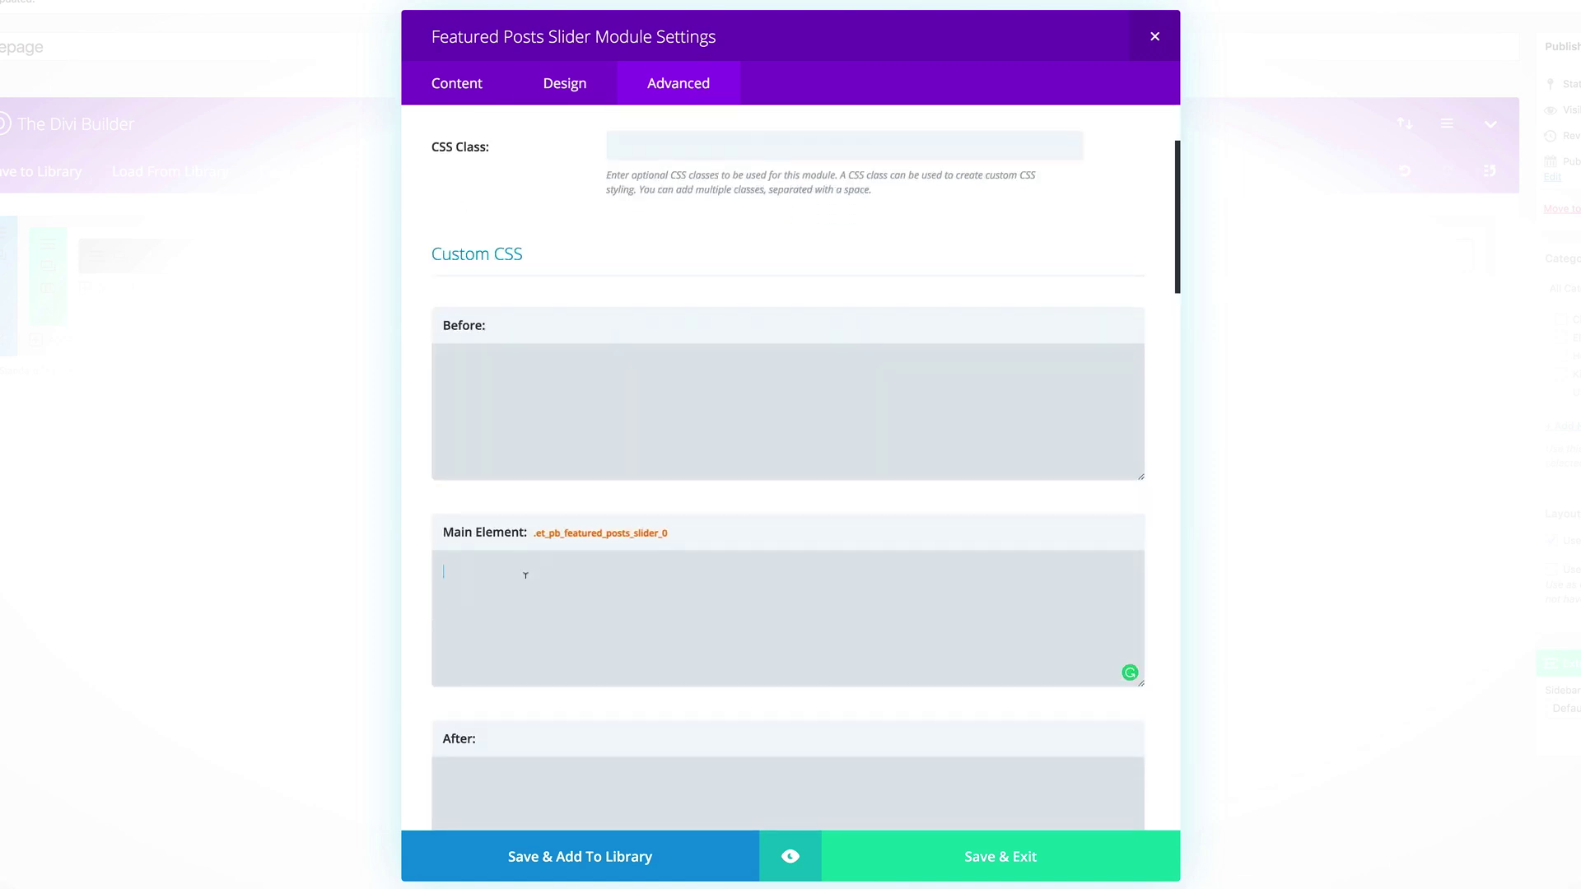
pyautogui.write('border: none !important; -webkit-box-shadow: none !important; -moz-box-shadow: none !important; box-shadow: none !important; margin-bottom: 0px !important;')
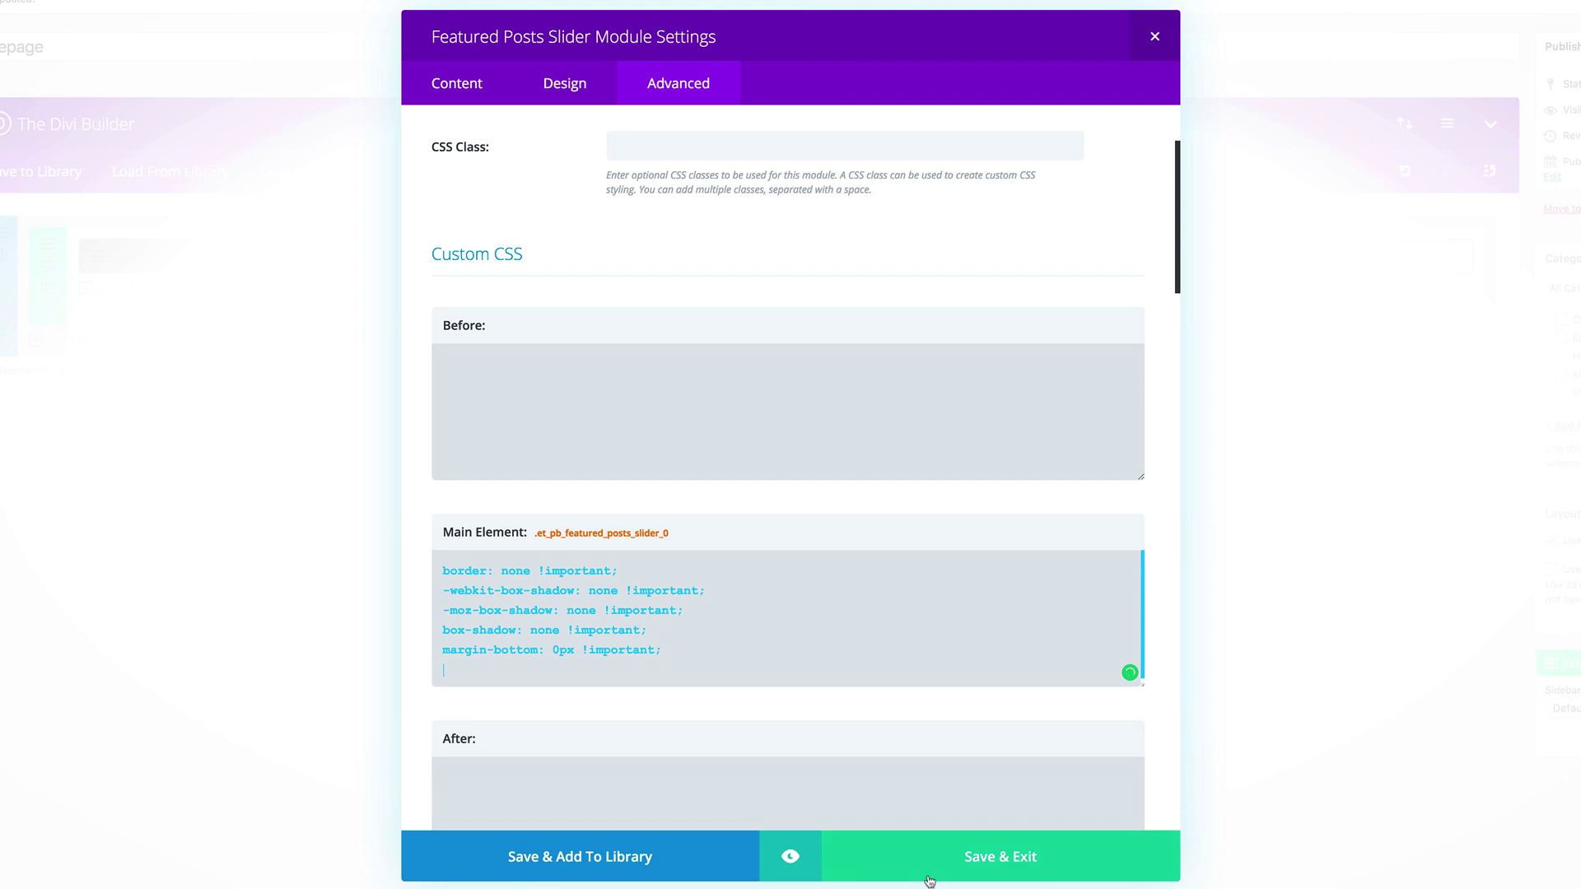
pyautogui.click(896, 851)
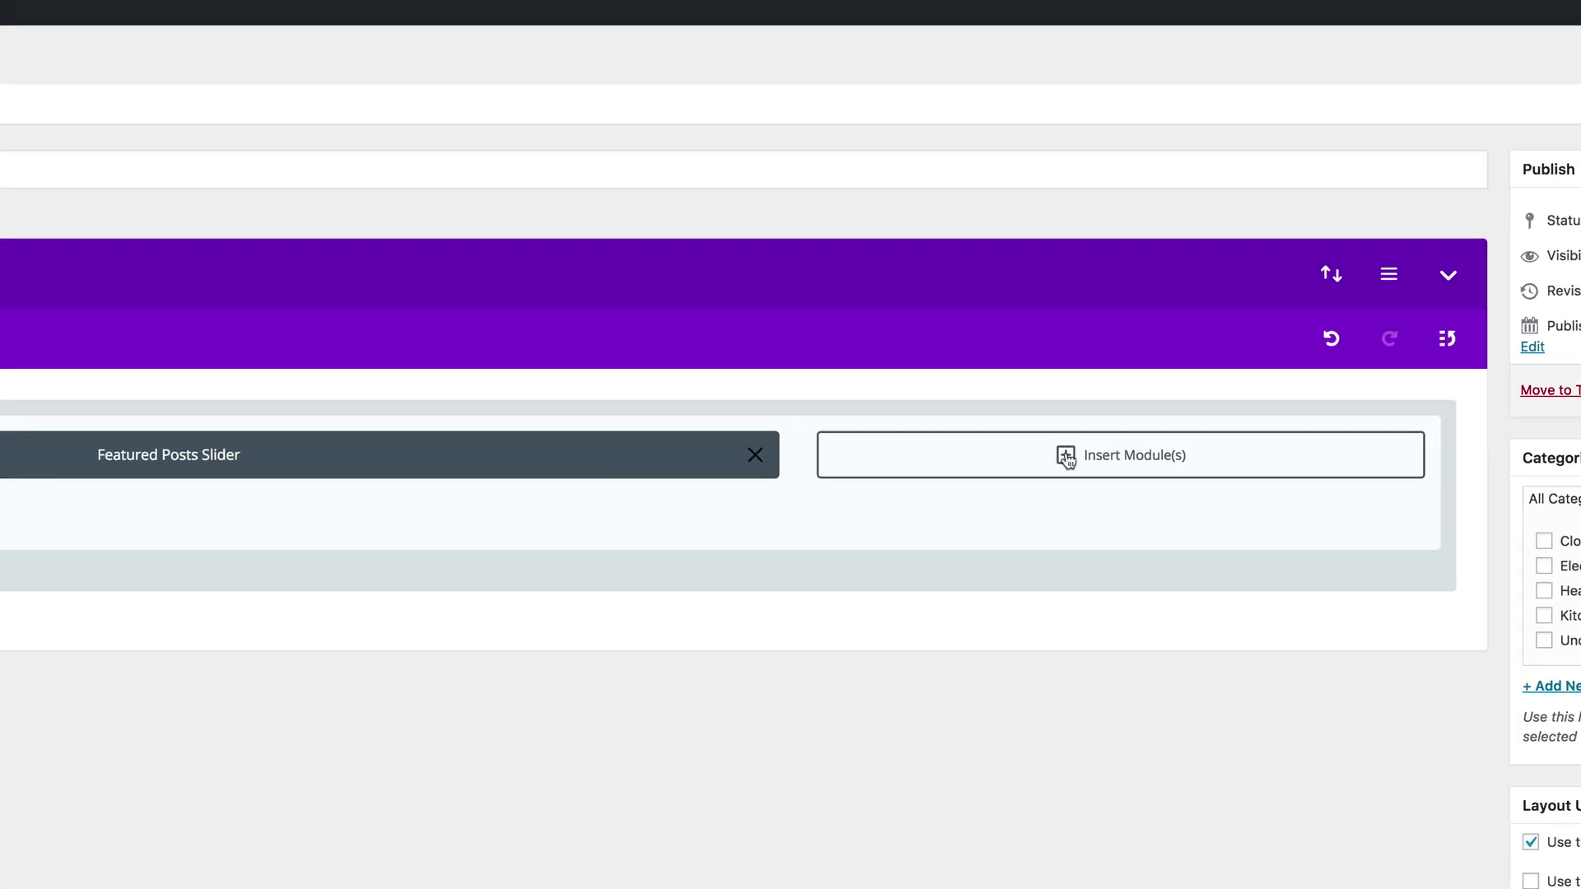
# Add a Text module beside the slider with the h1 'Get the Latest Reviews on Popular Products' and a 'Click to Join' link.
pyautogui.click(1268, 311)
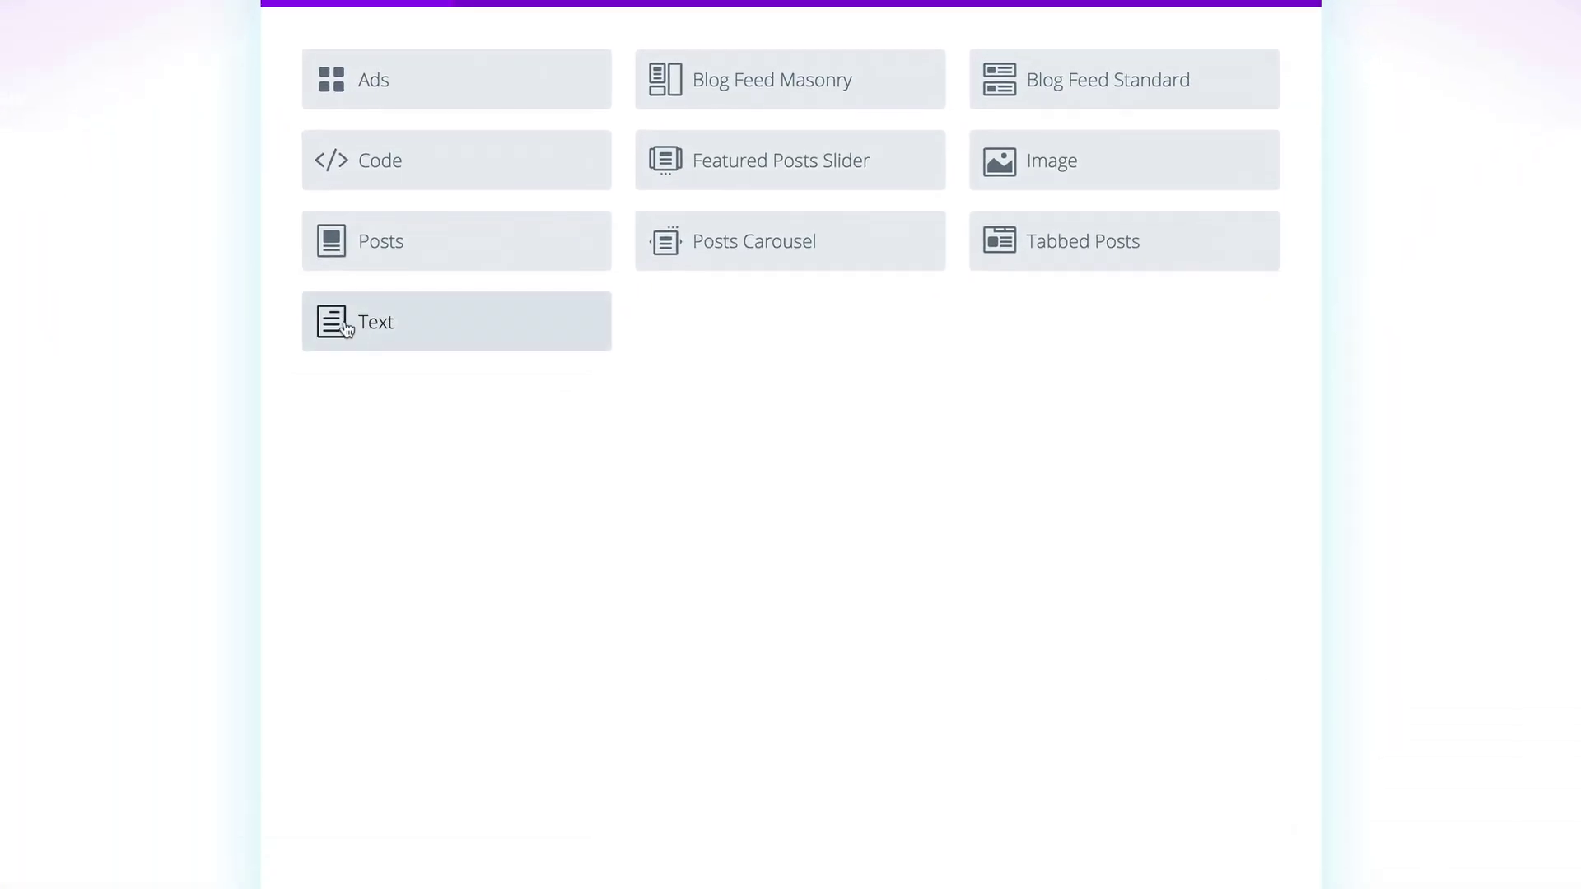
pyautogui.click(347, 328)
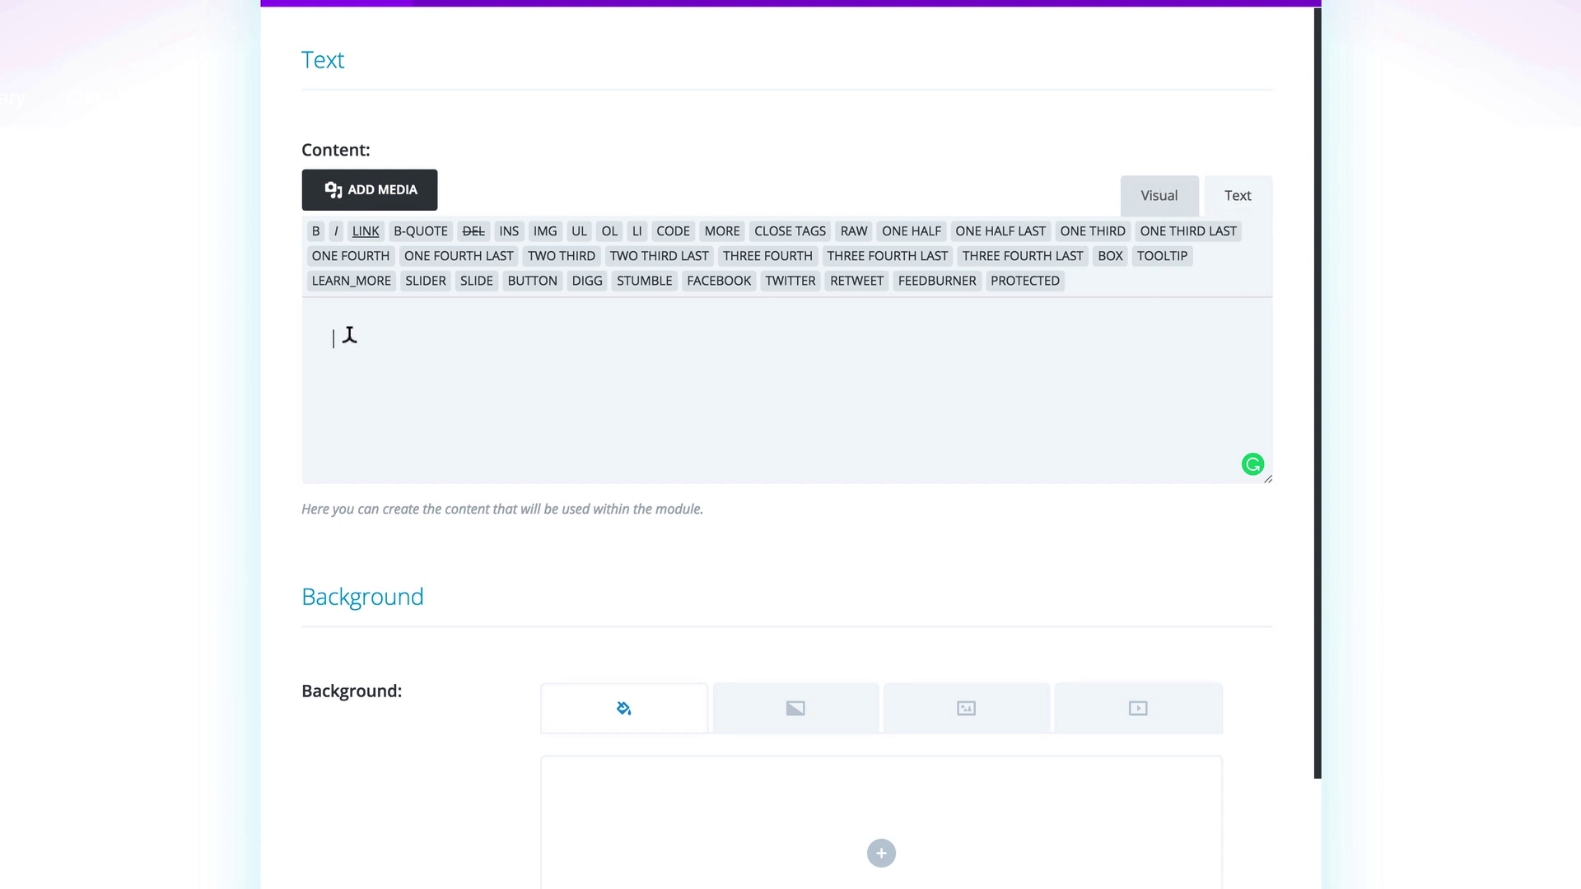
pyautogui.write('<h1>Get the Latest Reviews on Popular Products</h1>  <a class="join-cta" href="/reviews" target="_blank">Click to Join</a>')
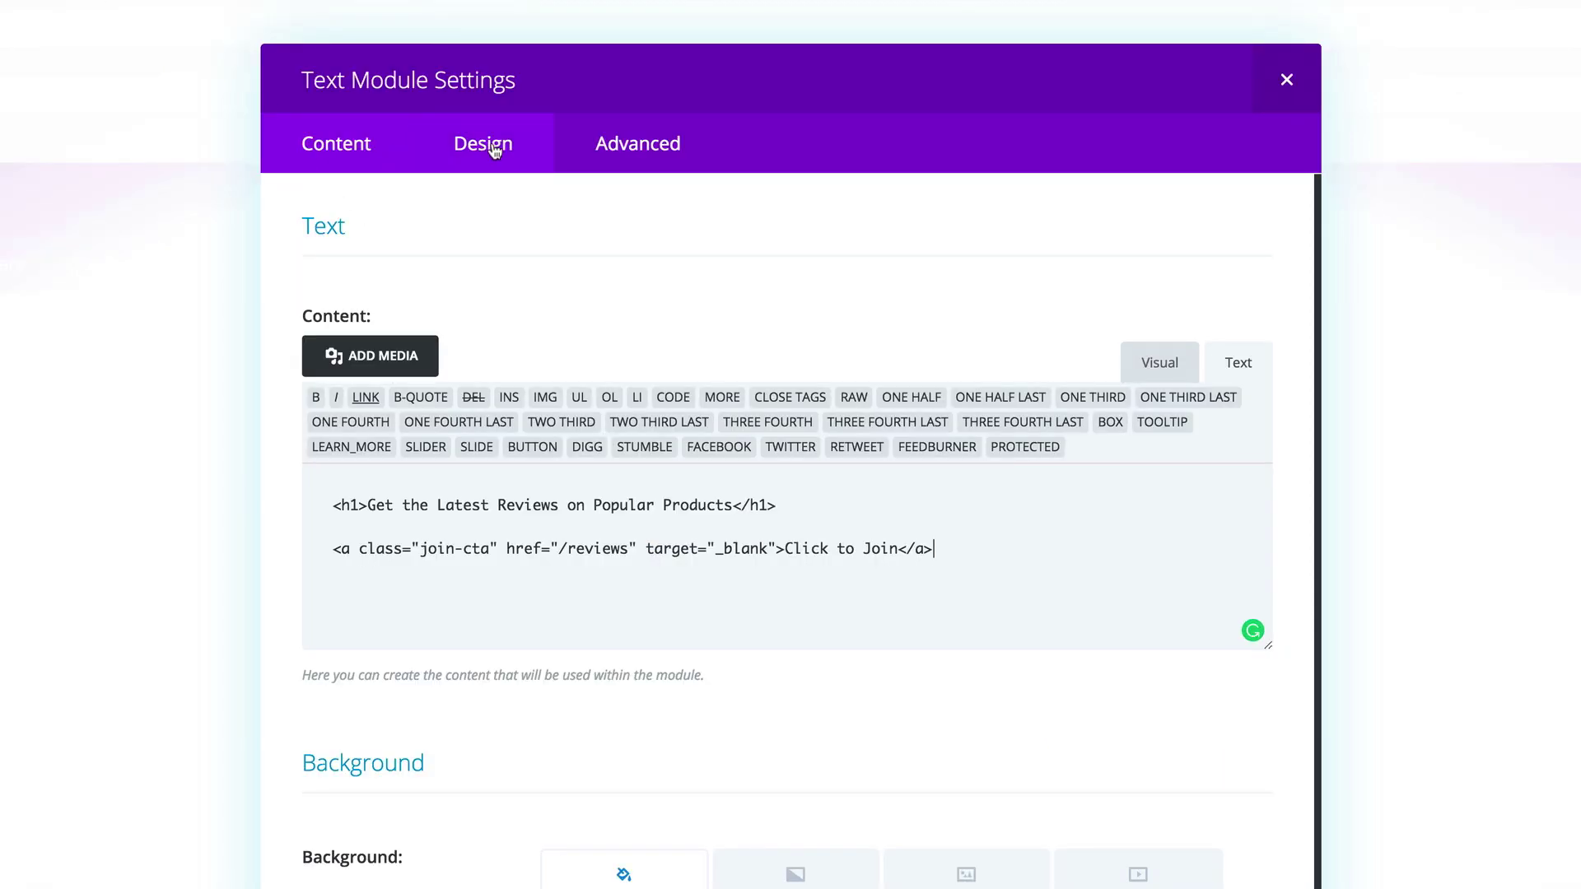
# Set the Text module's body font size to 40 on desktop and 24 on tablet.
pyautogui.click(494, 148)
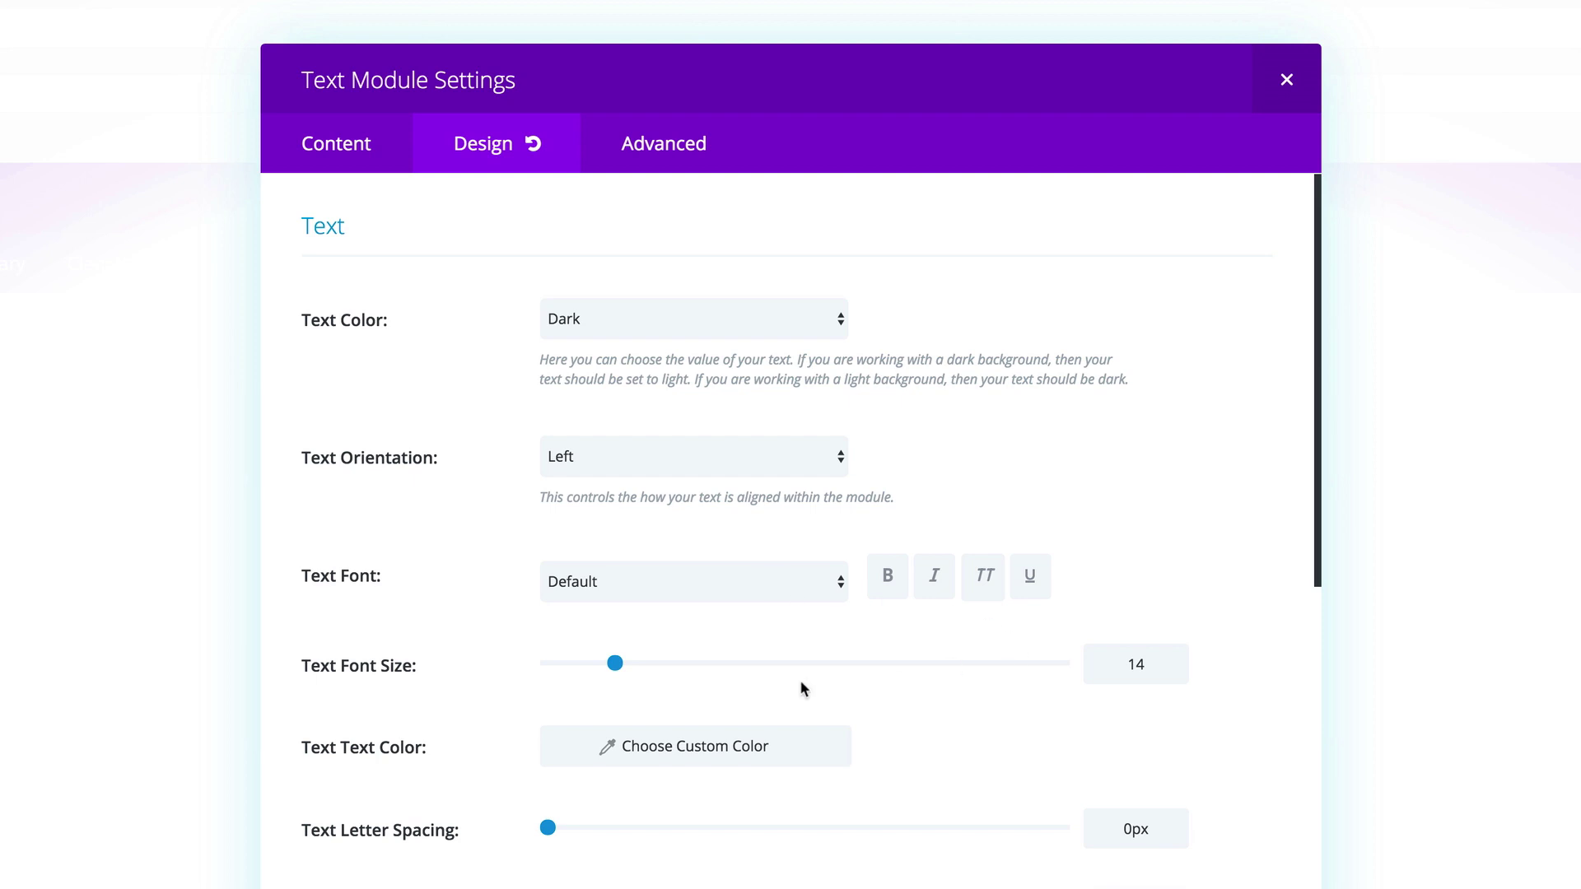
pyautogui.doubleClick(1143, 654)
pyautogui.write('40')
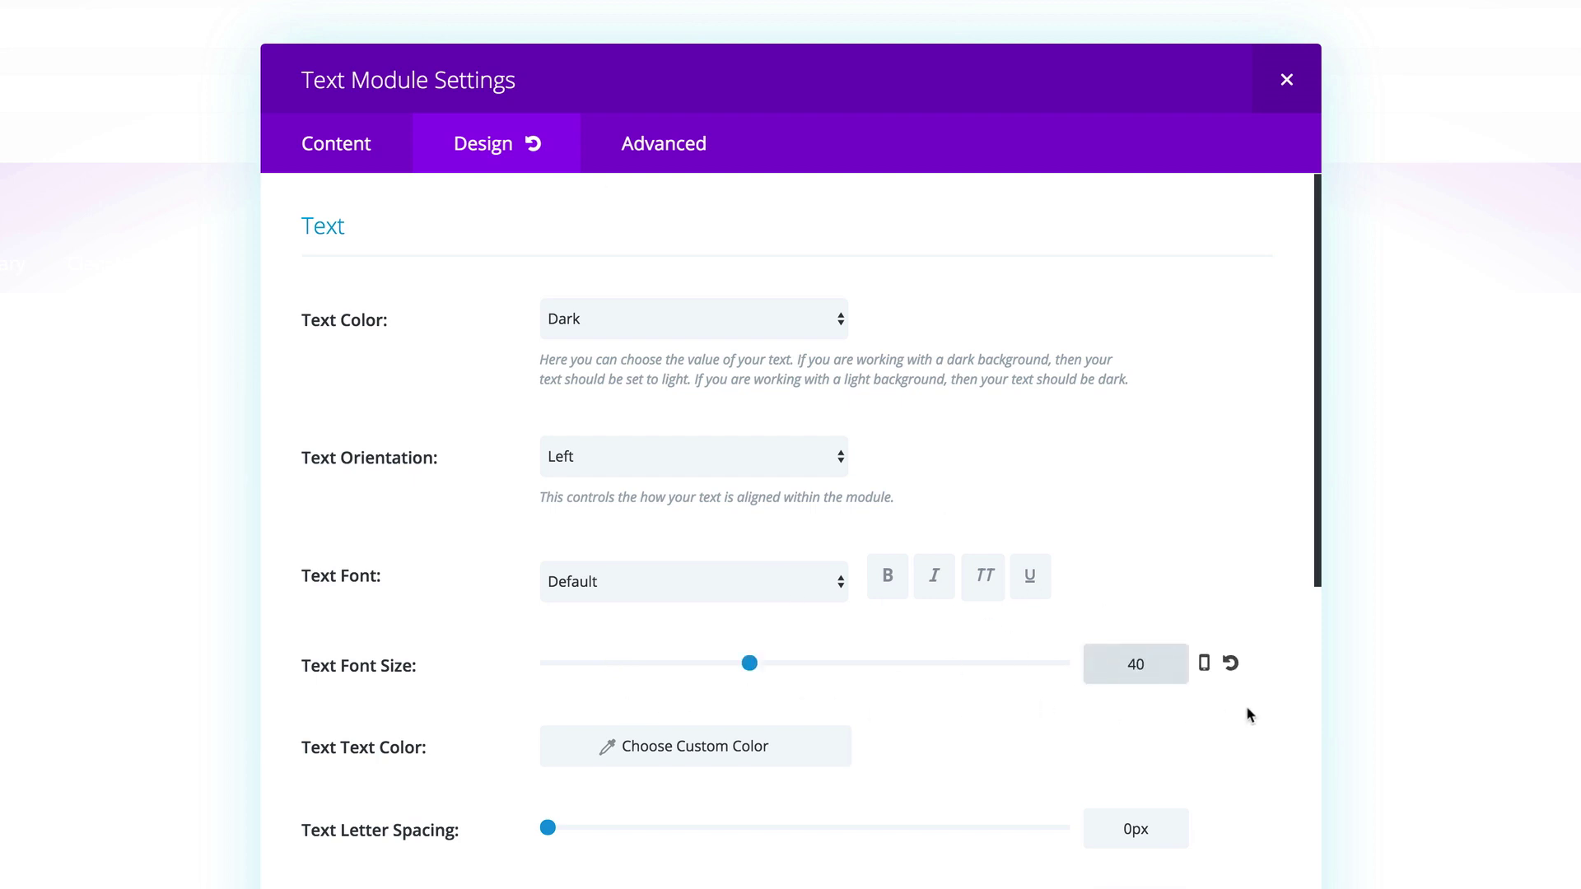
pyautogui.click(1204, 666)
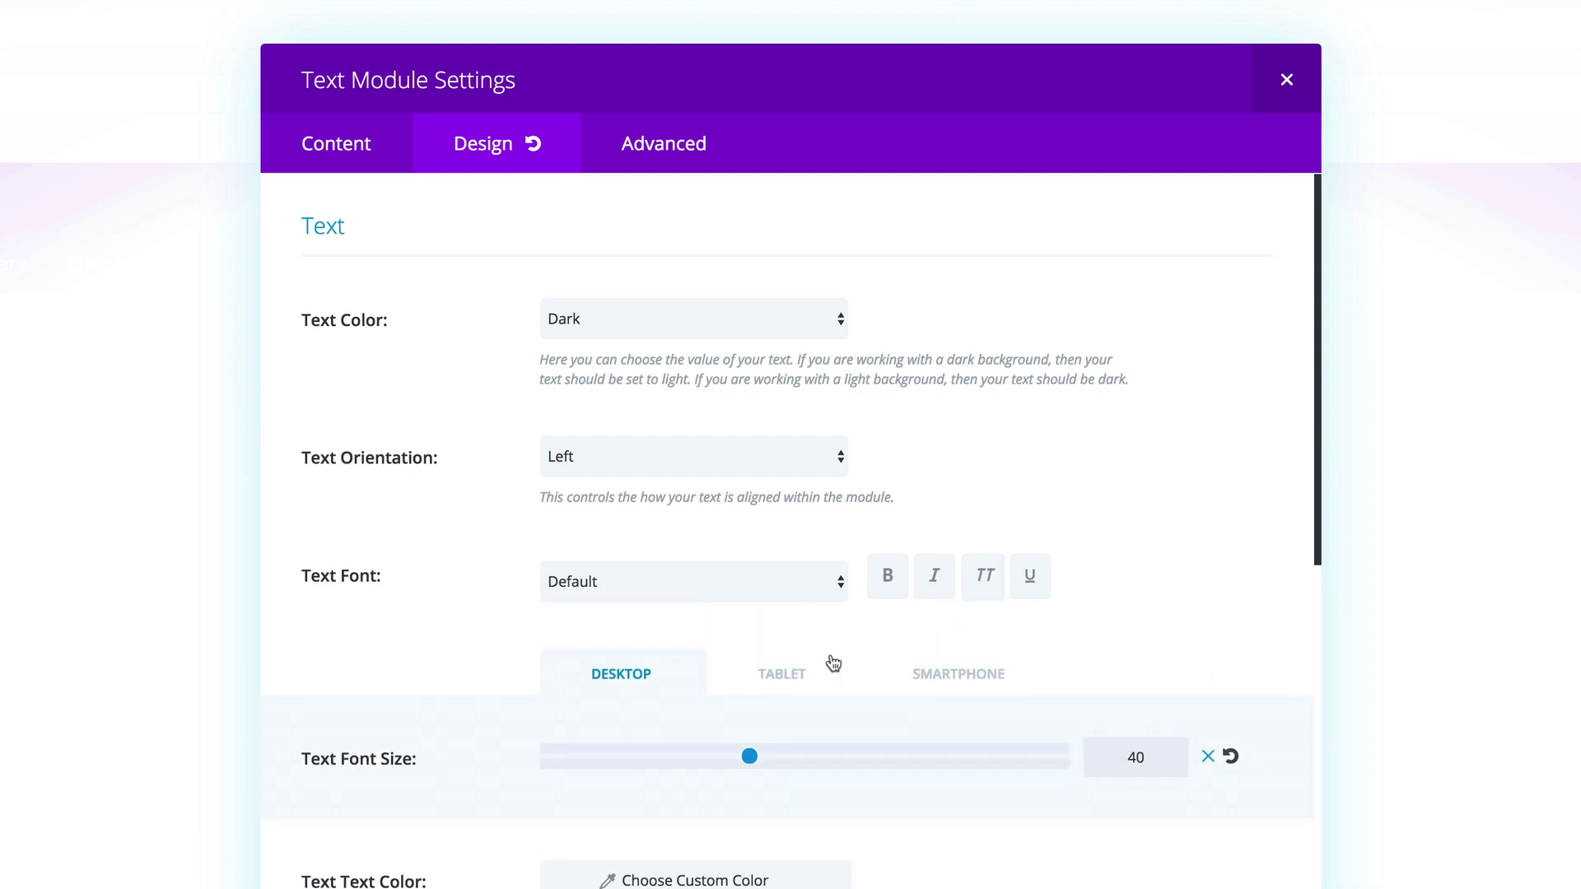
pyautogui.click(792, 684)
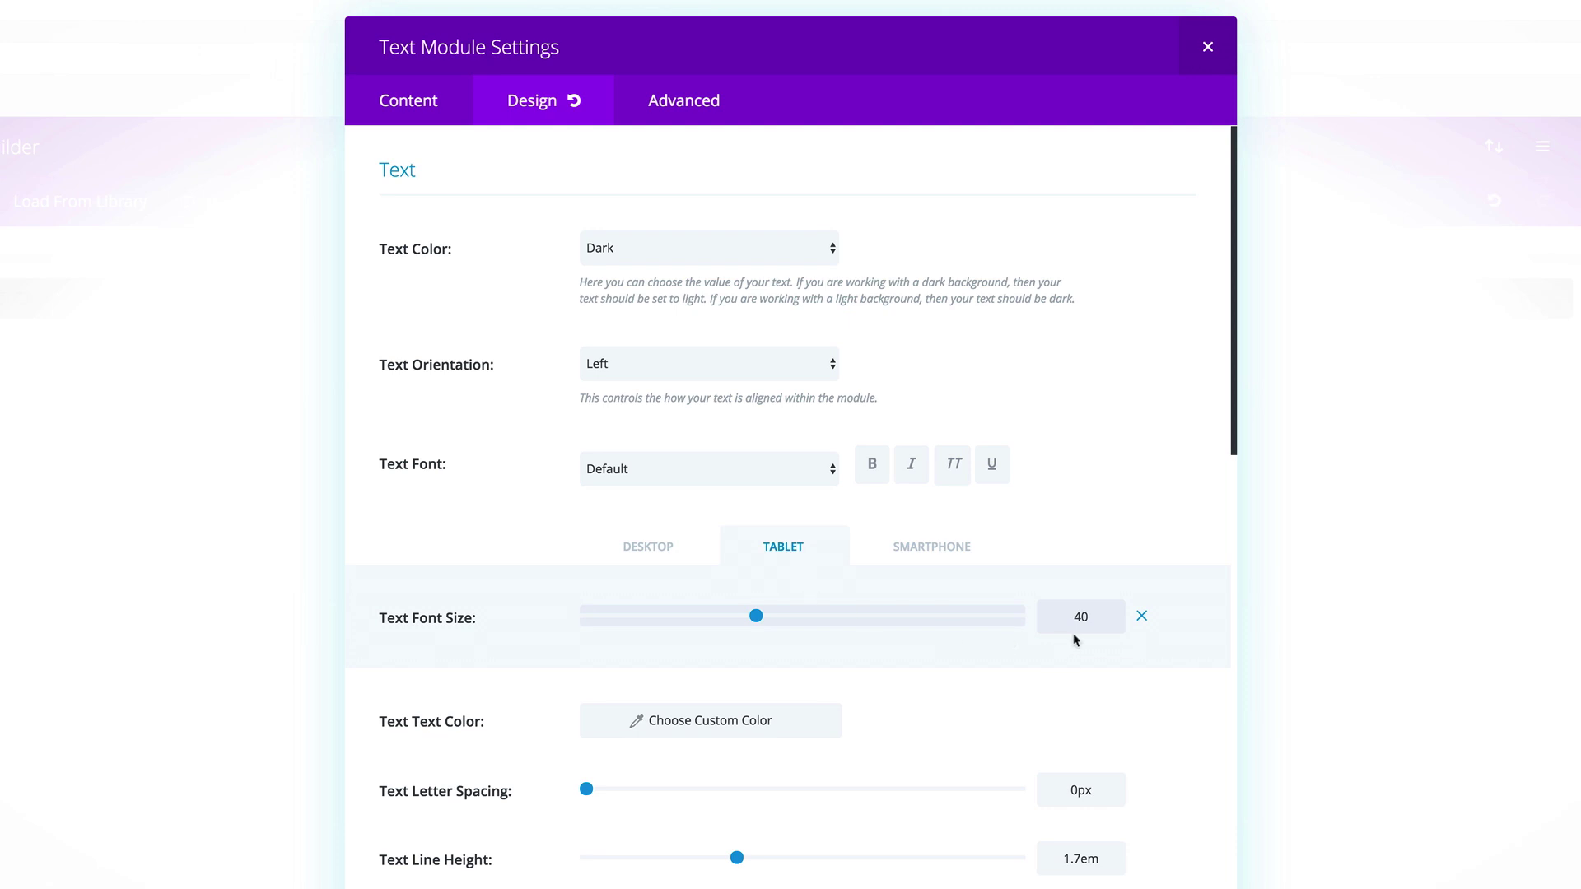
pyautogui.moveTo(1097, 609); pyautogui.dragTo(1060, 613)
pyautogui.write('24')
pyautogui.click(933, 549)
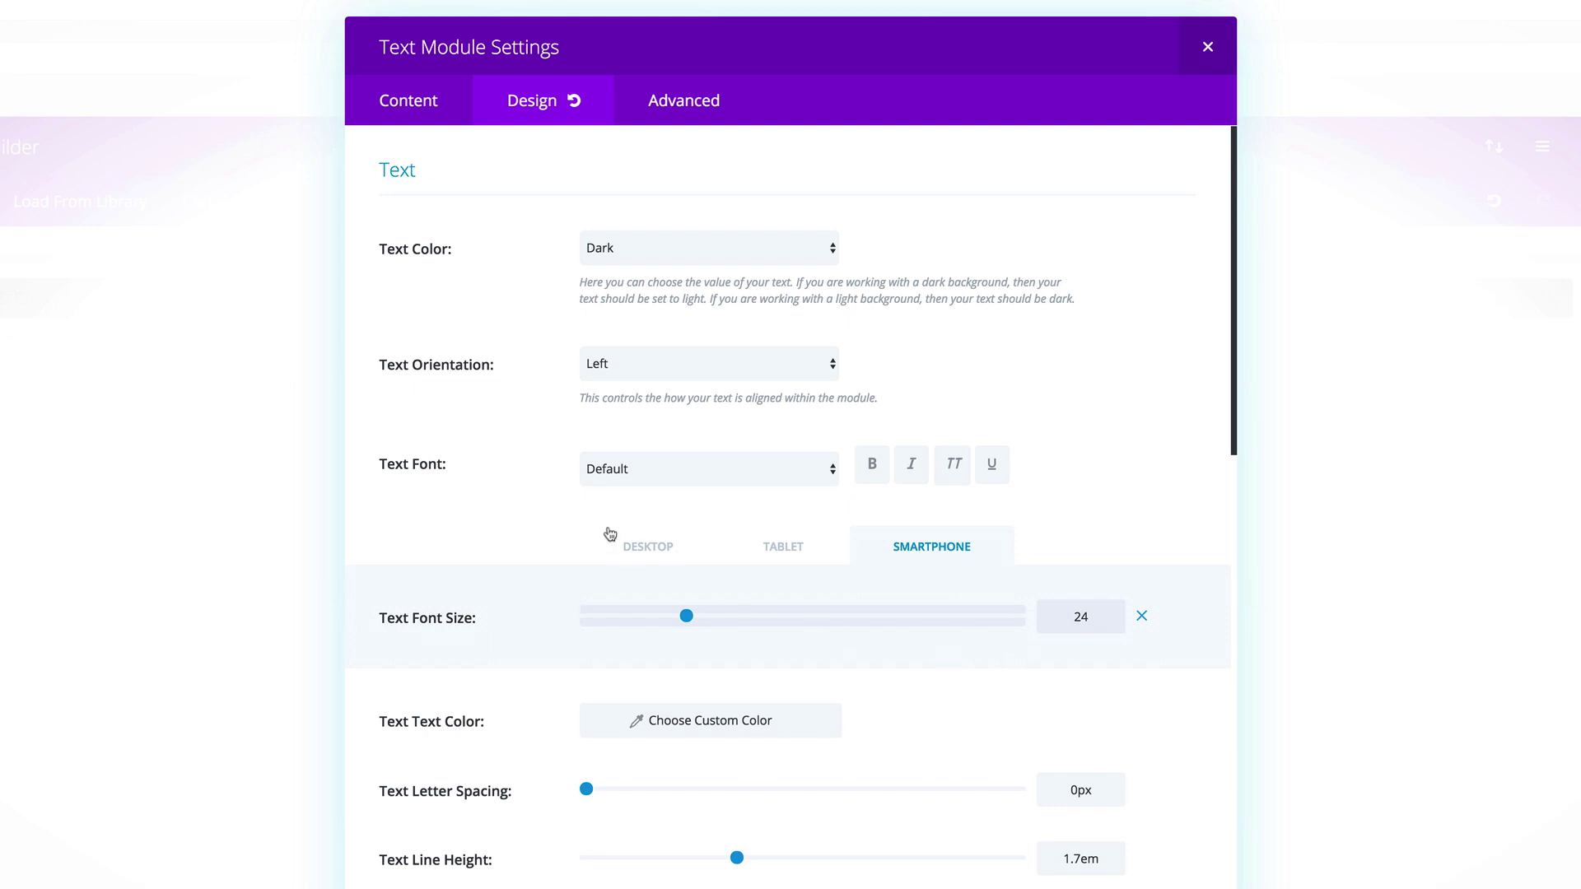
pyautogui.click(647, 548)
# Set the header font size to 42 on desktop and 38 on tablet, adjusting the smartphone size.
pyautogui.scroll(-3, 547, 550)
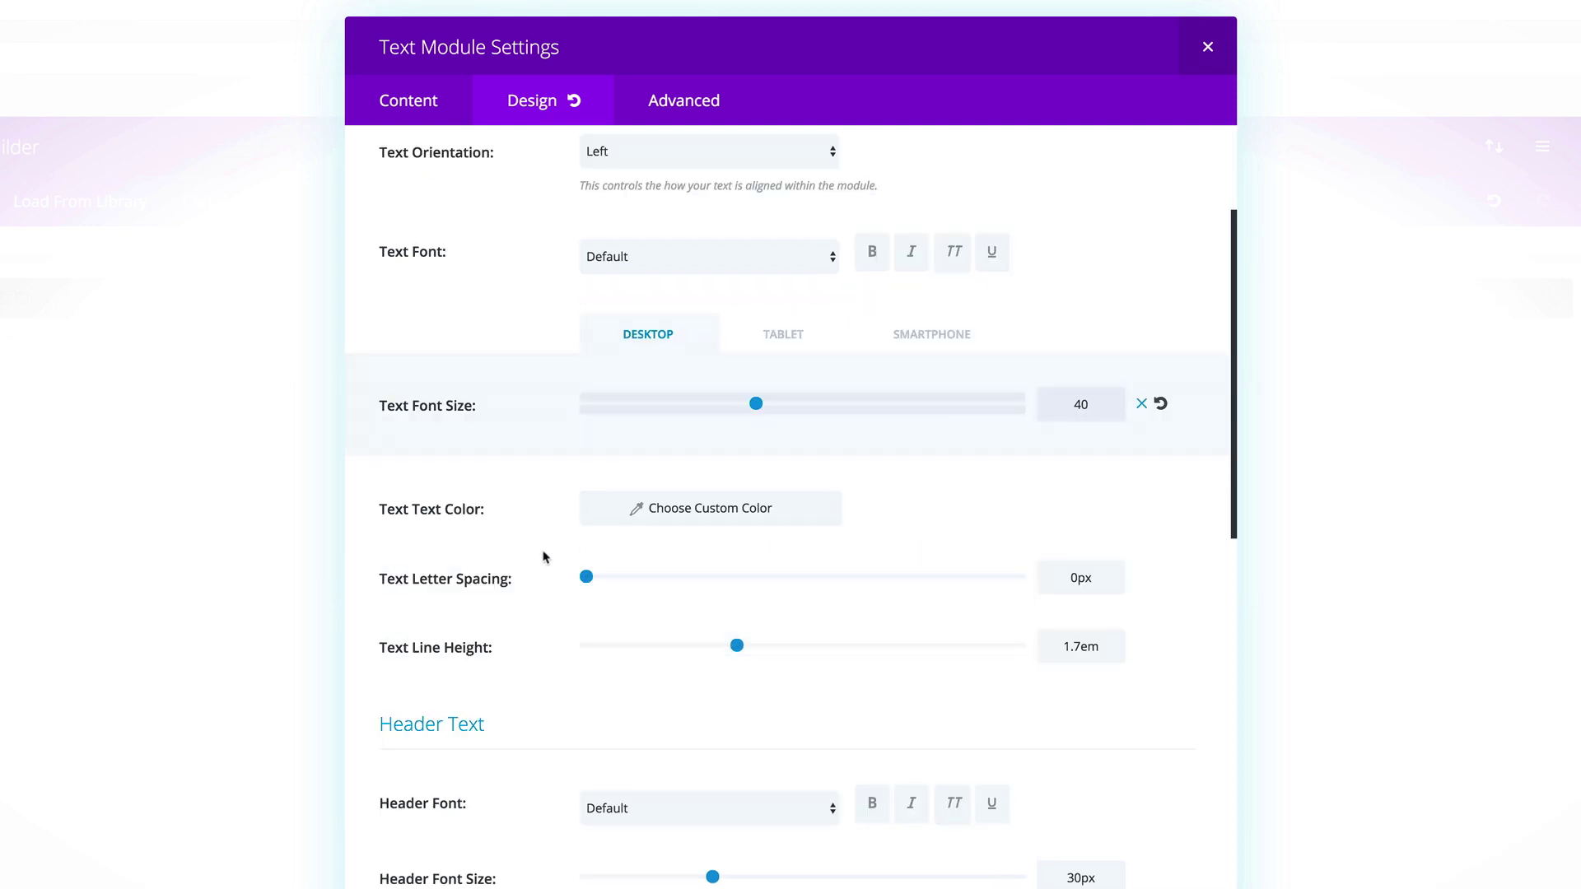
pyautogui.scroll(-4, 546, 675)
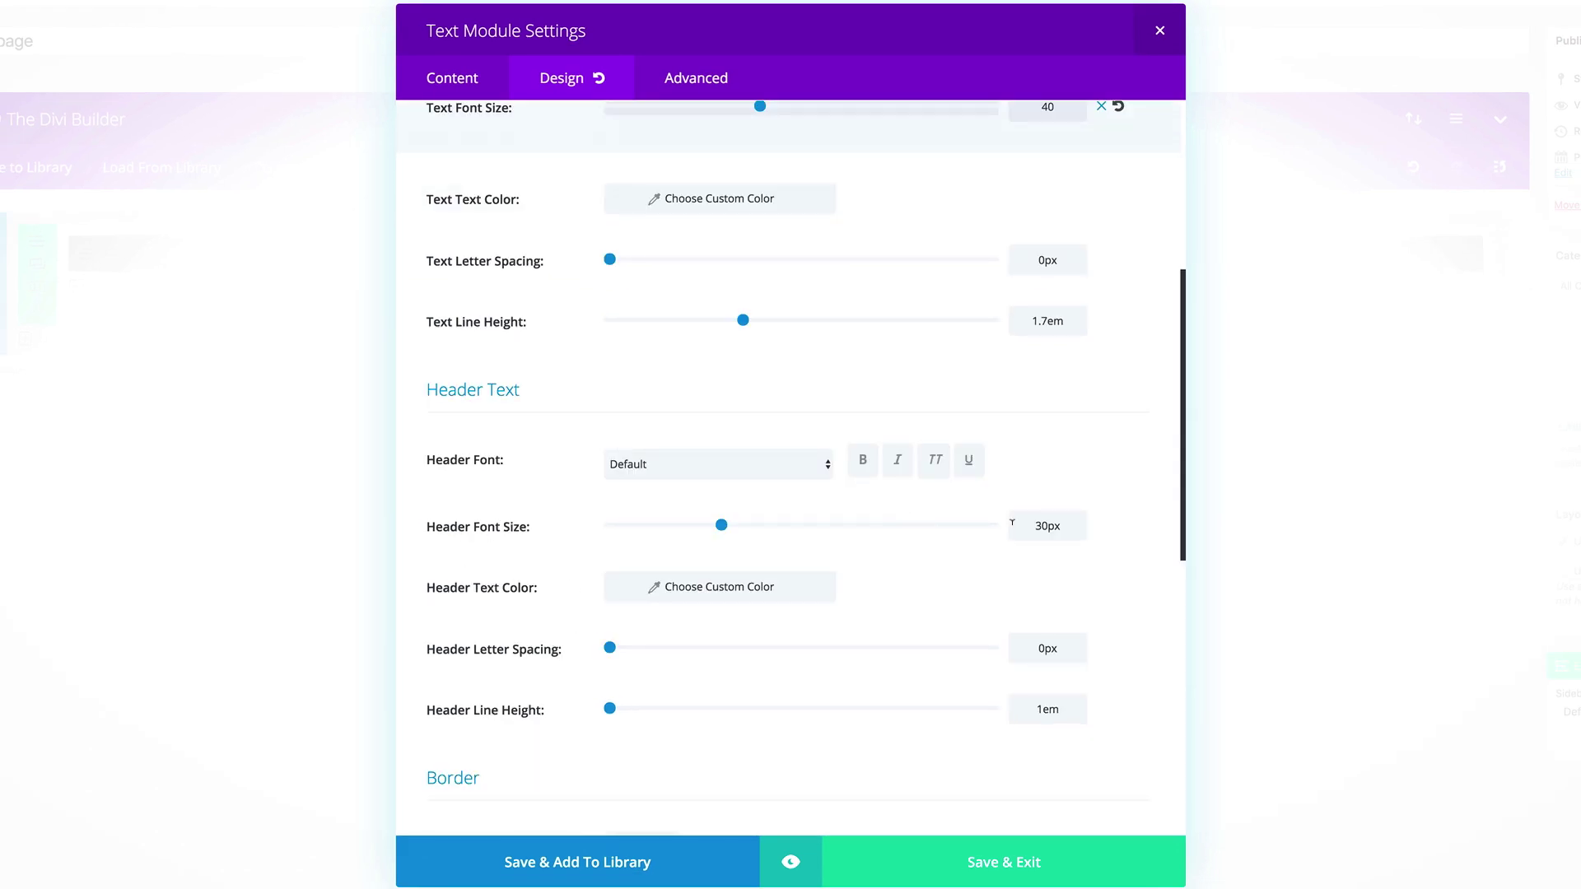
pyautogui.moveTo(1045, 524); pyautogui.dragTo(1013, 526)
pyautogui.write('42')
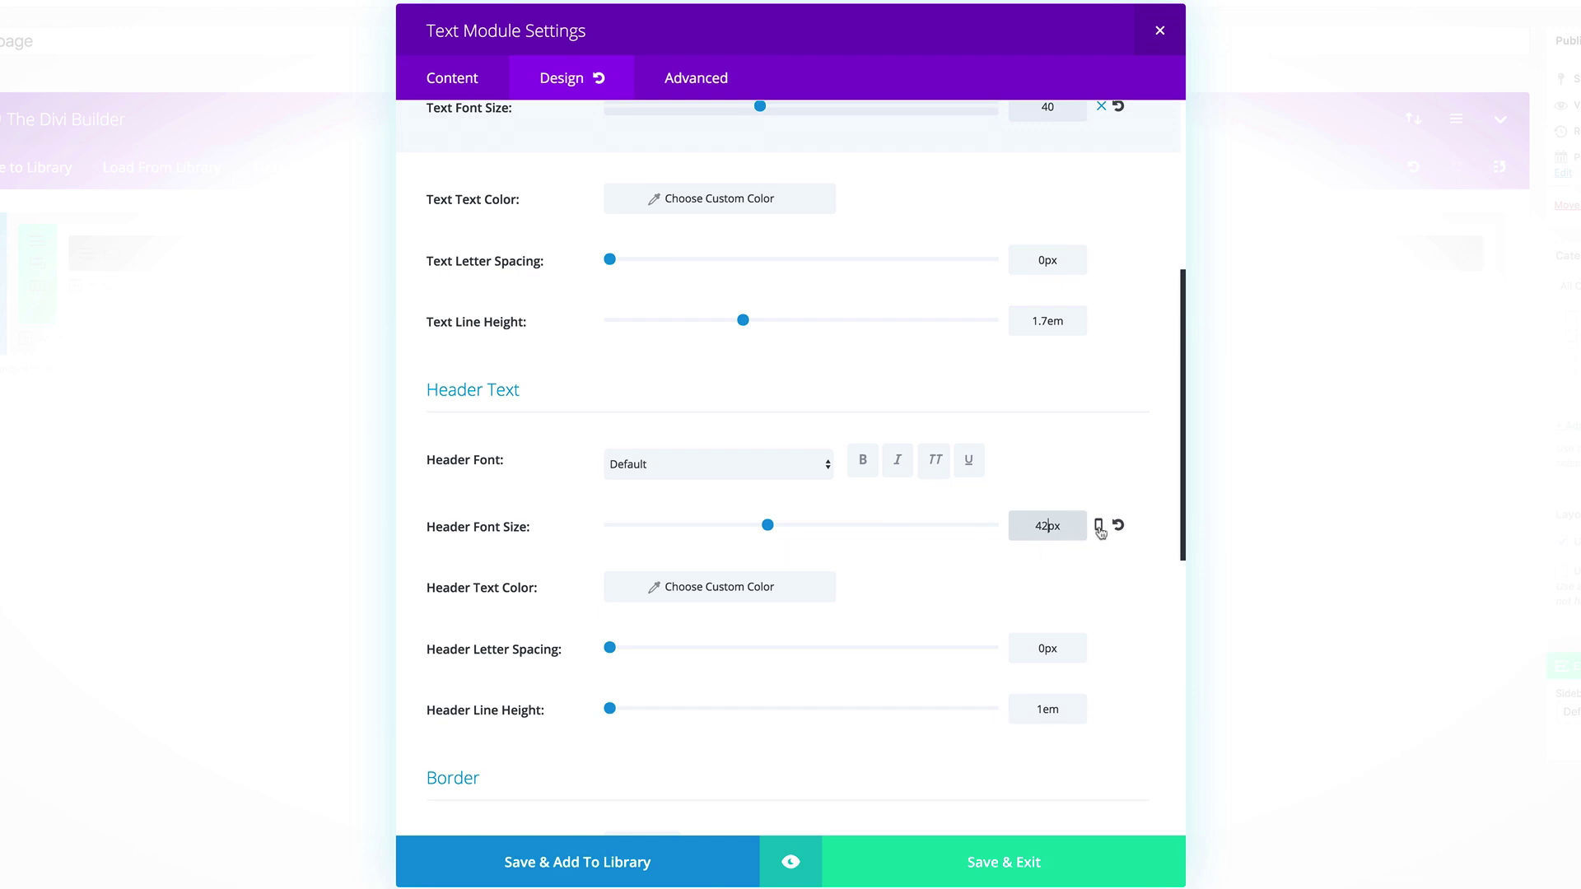
pyautogui.click(1099, 527)
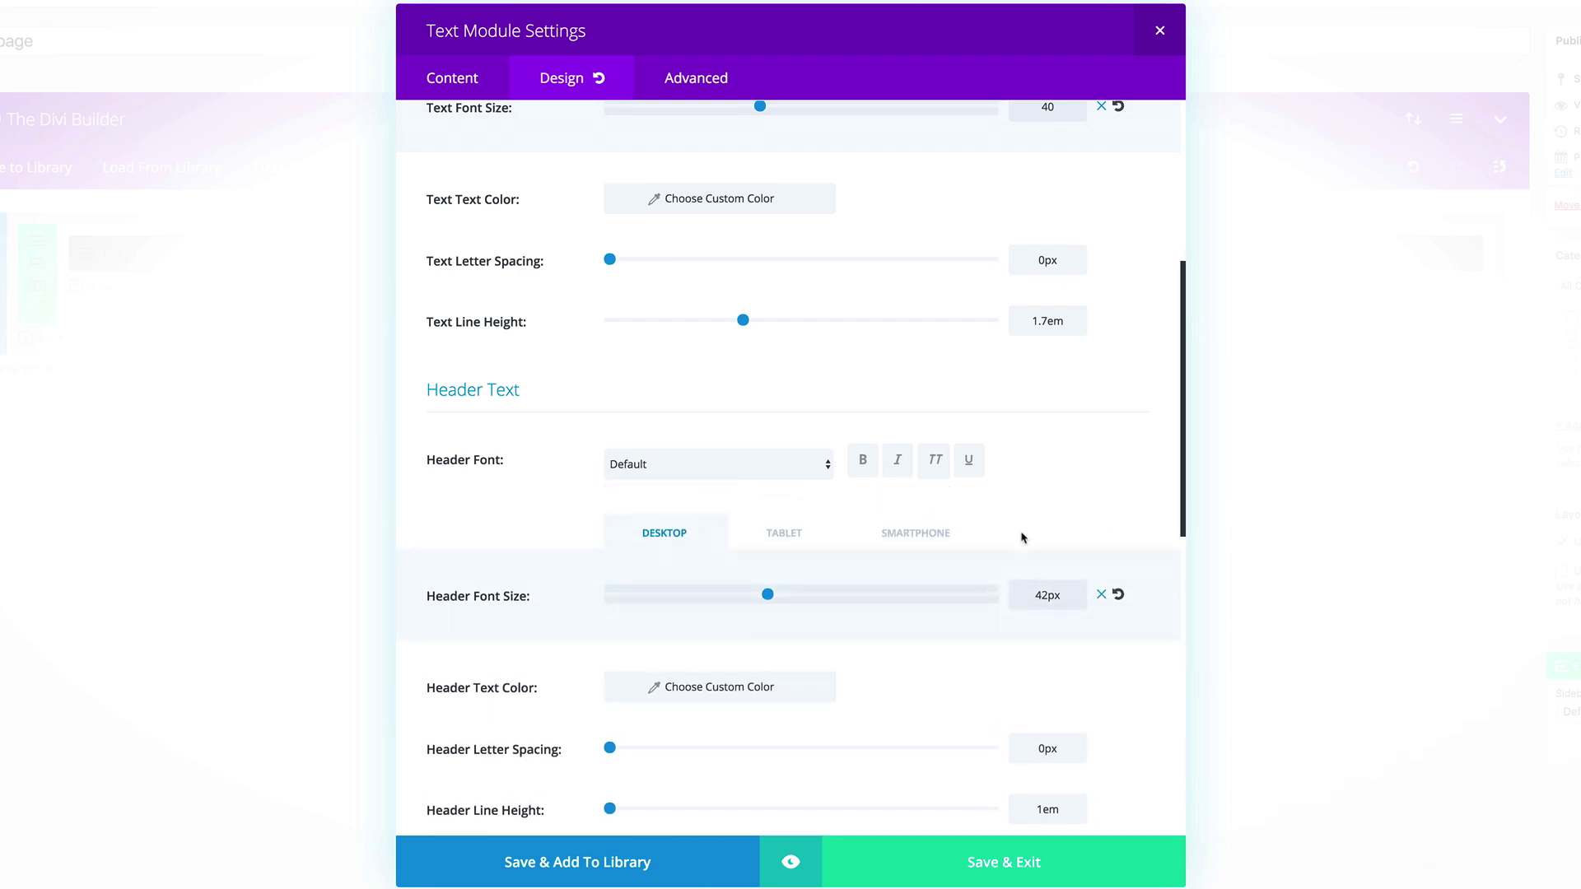
pyautogui.click(794, 538)
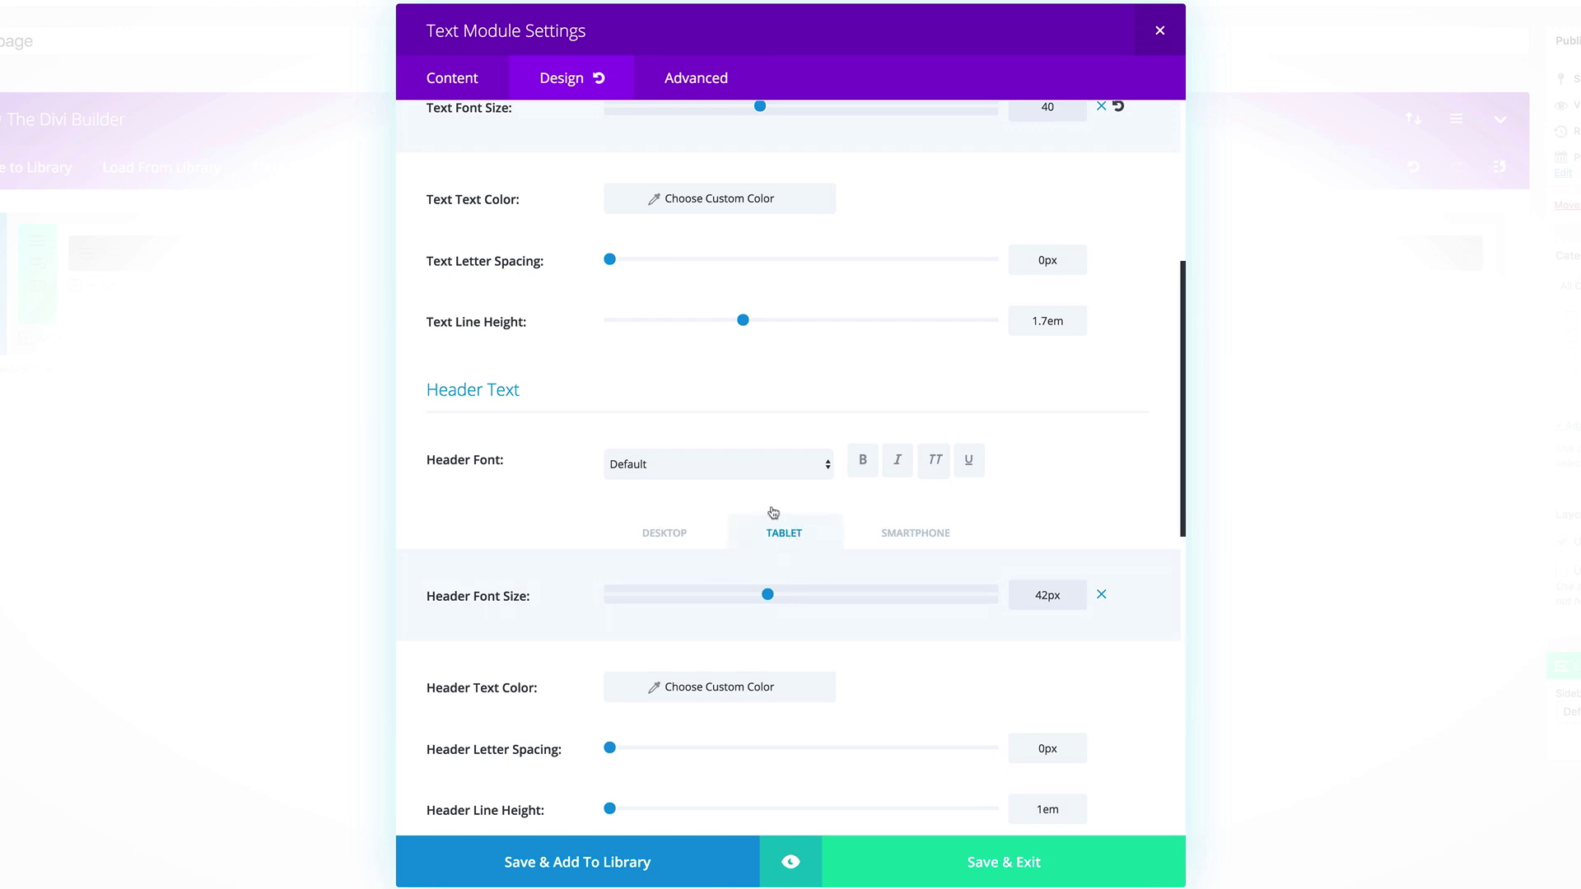
pyautogui.moveTo(1047, 589); pyautogui.dragTo(1014, 591)
pyautogui.write('38')
pyautogui.click(903, 534)
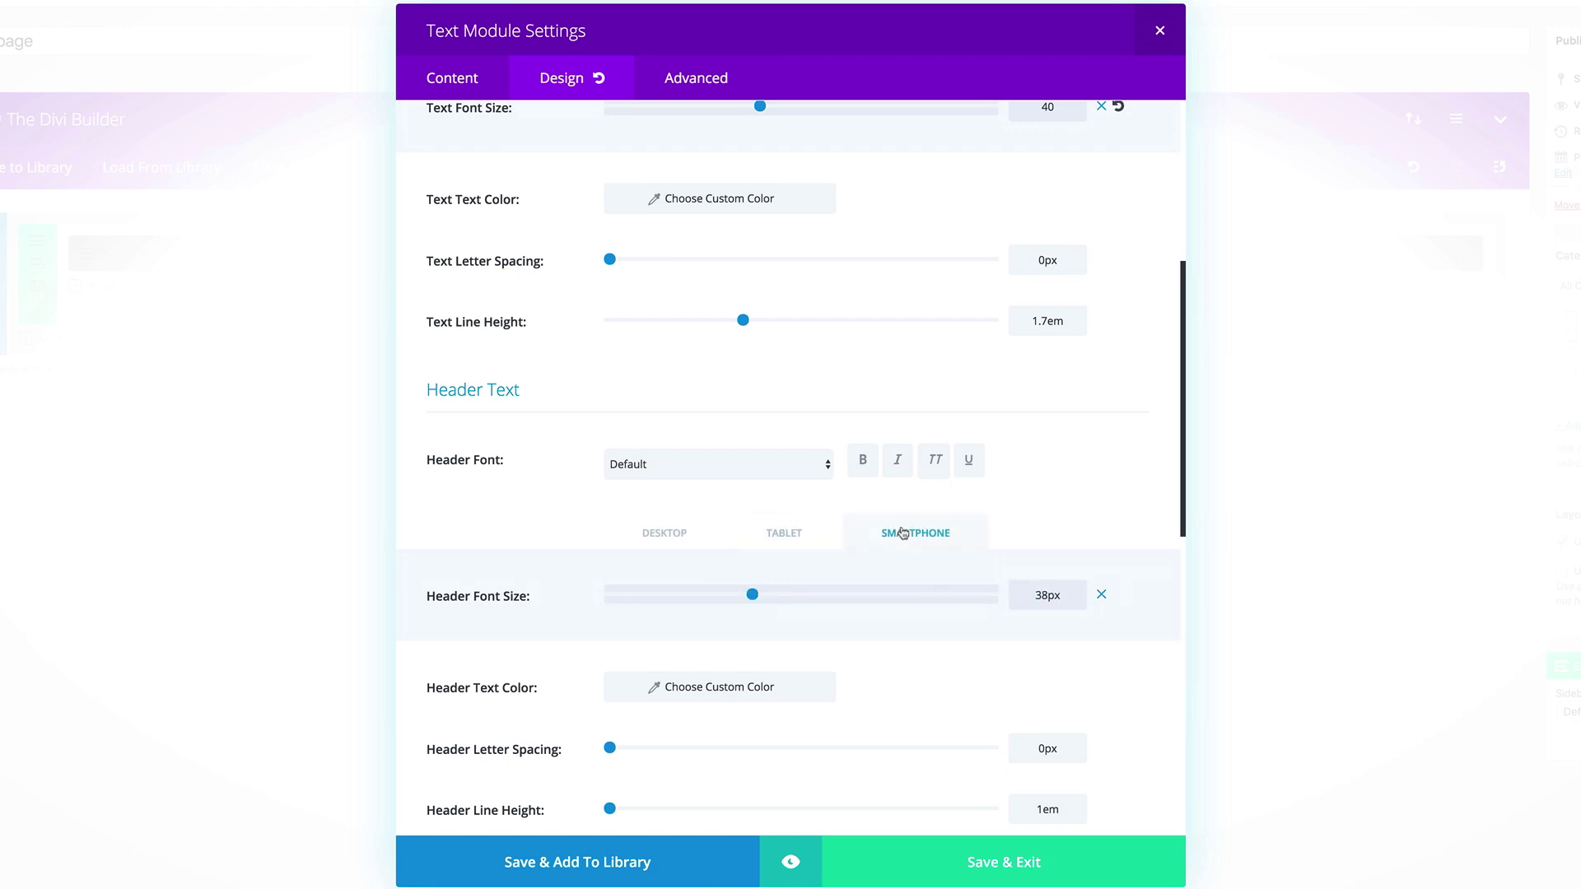
pyautogui.moveTo(1041, 593); pyautogui.dragTo(1024, 590)
pyautogui.write('2')
# Give the module custom padding of 40 top and 15 right, bottom and left, then save.
pyautogui.scroll(-8, 766, 483)
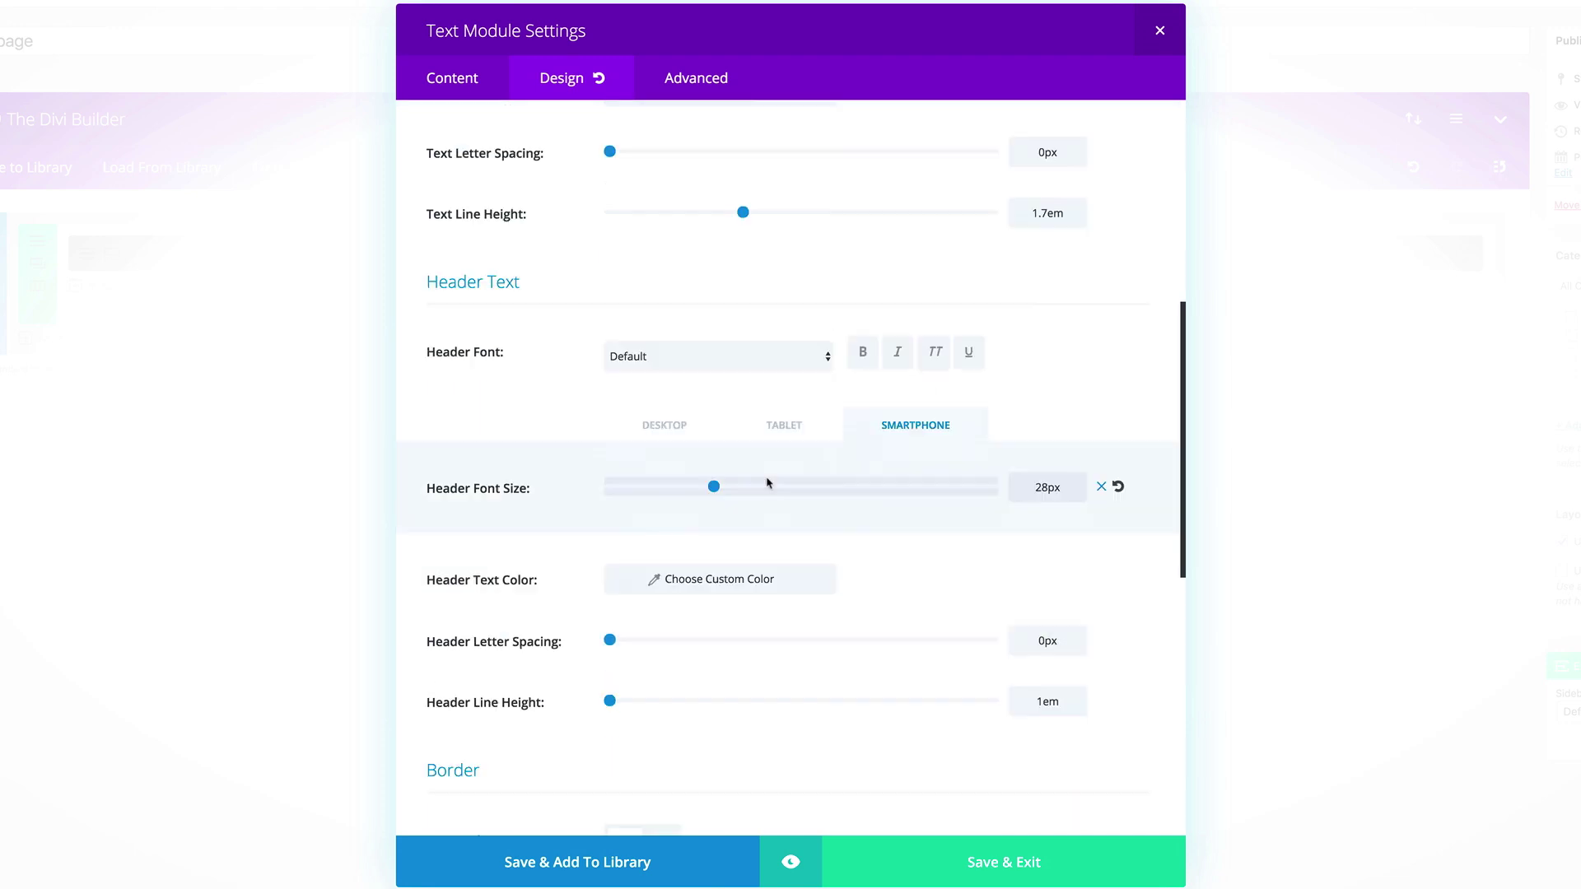
pyautogui.scroll(-2, 769, 483)
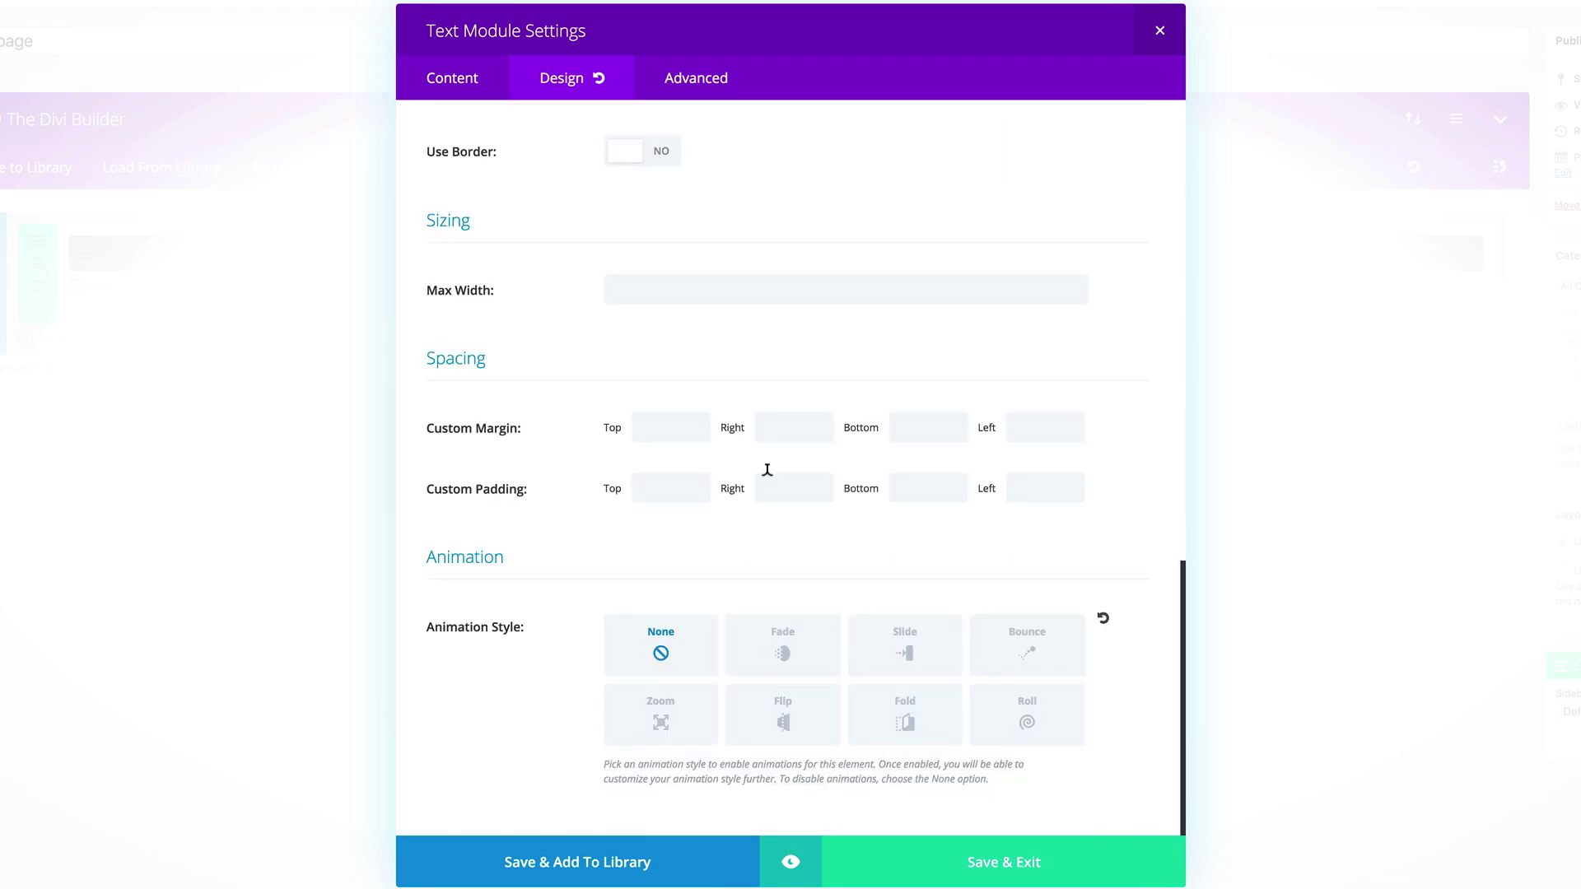
pyautogui.click(688, 484)
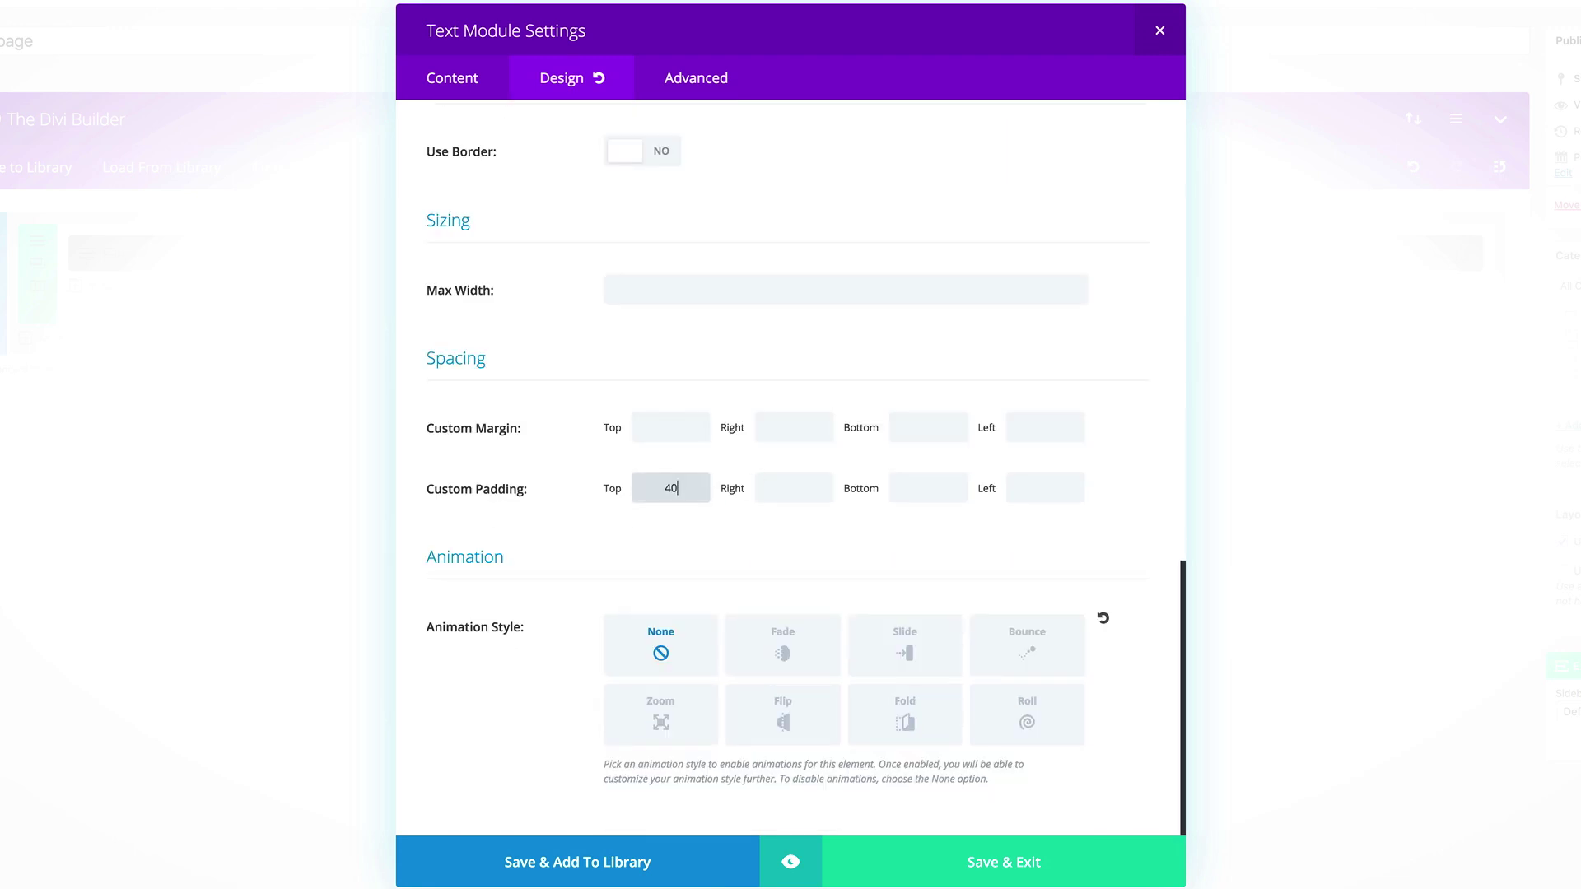
pyautogui.click(794, 488)
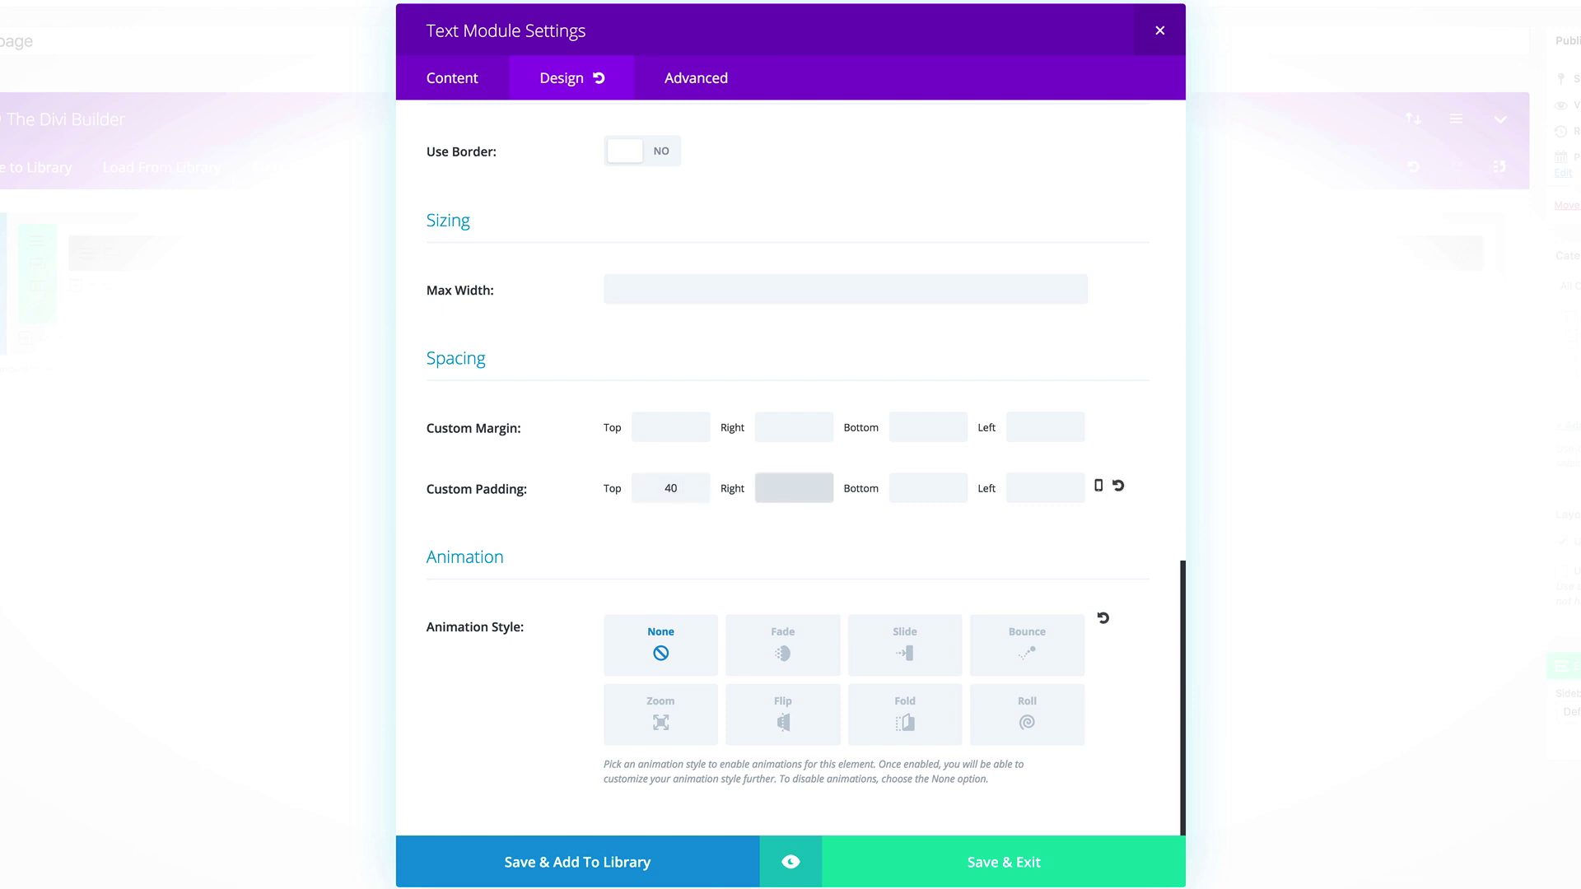
pyautogui.click(928, 487)
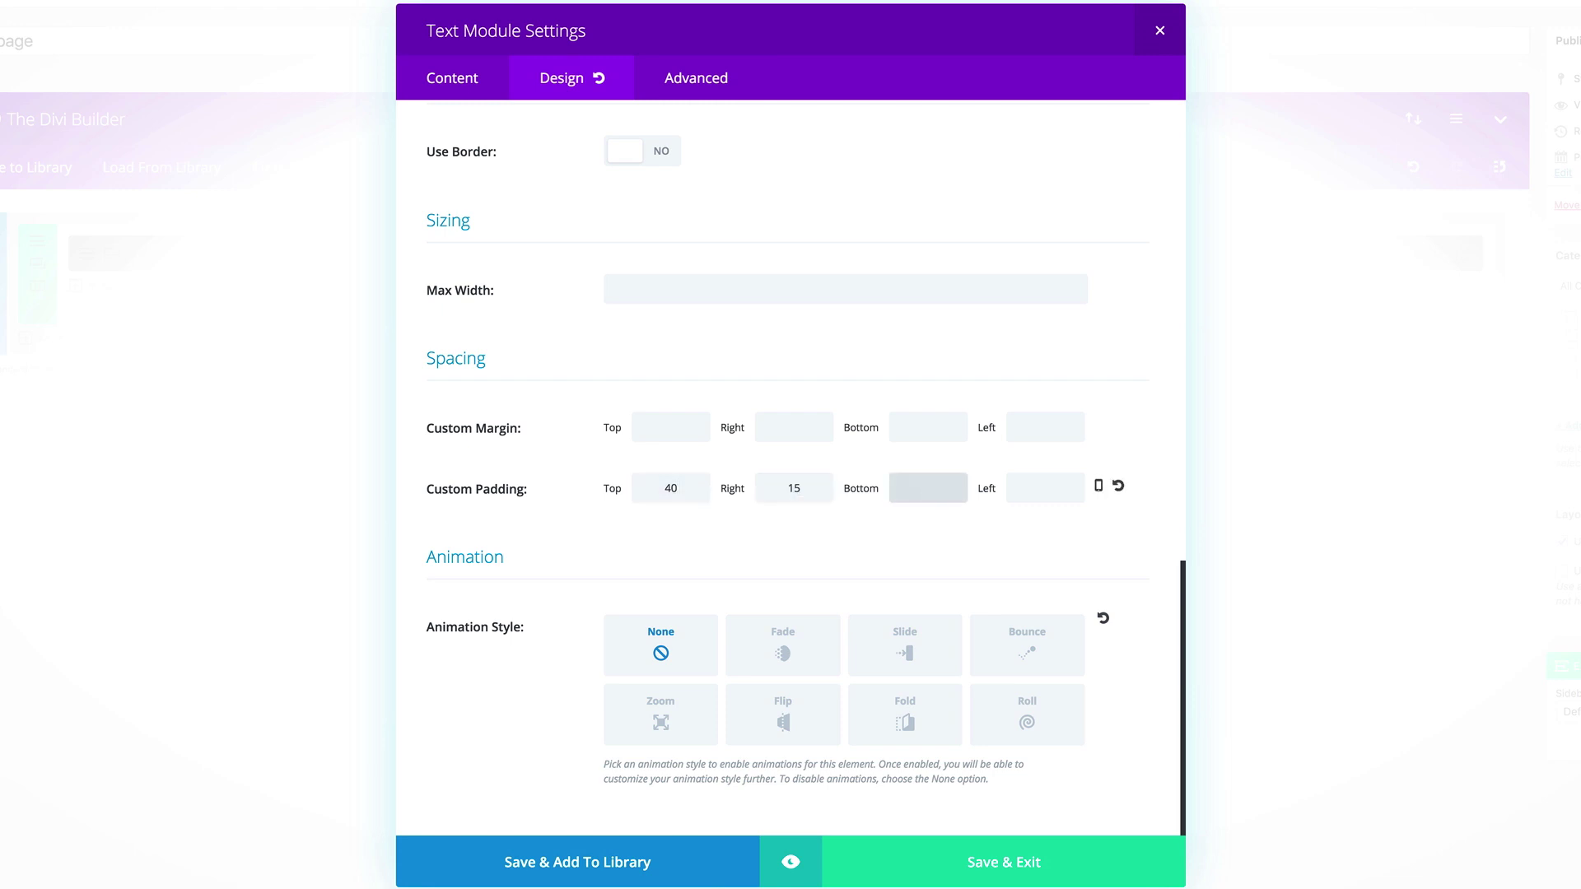
pyautogui.click(1045, 488)
pyautogui.write('15')
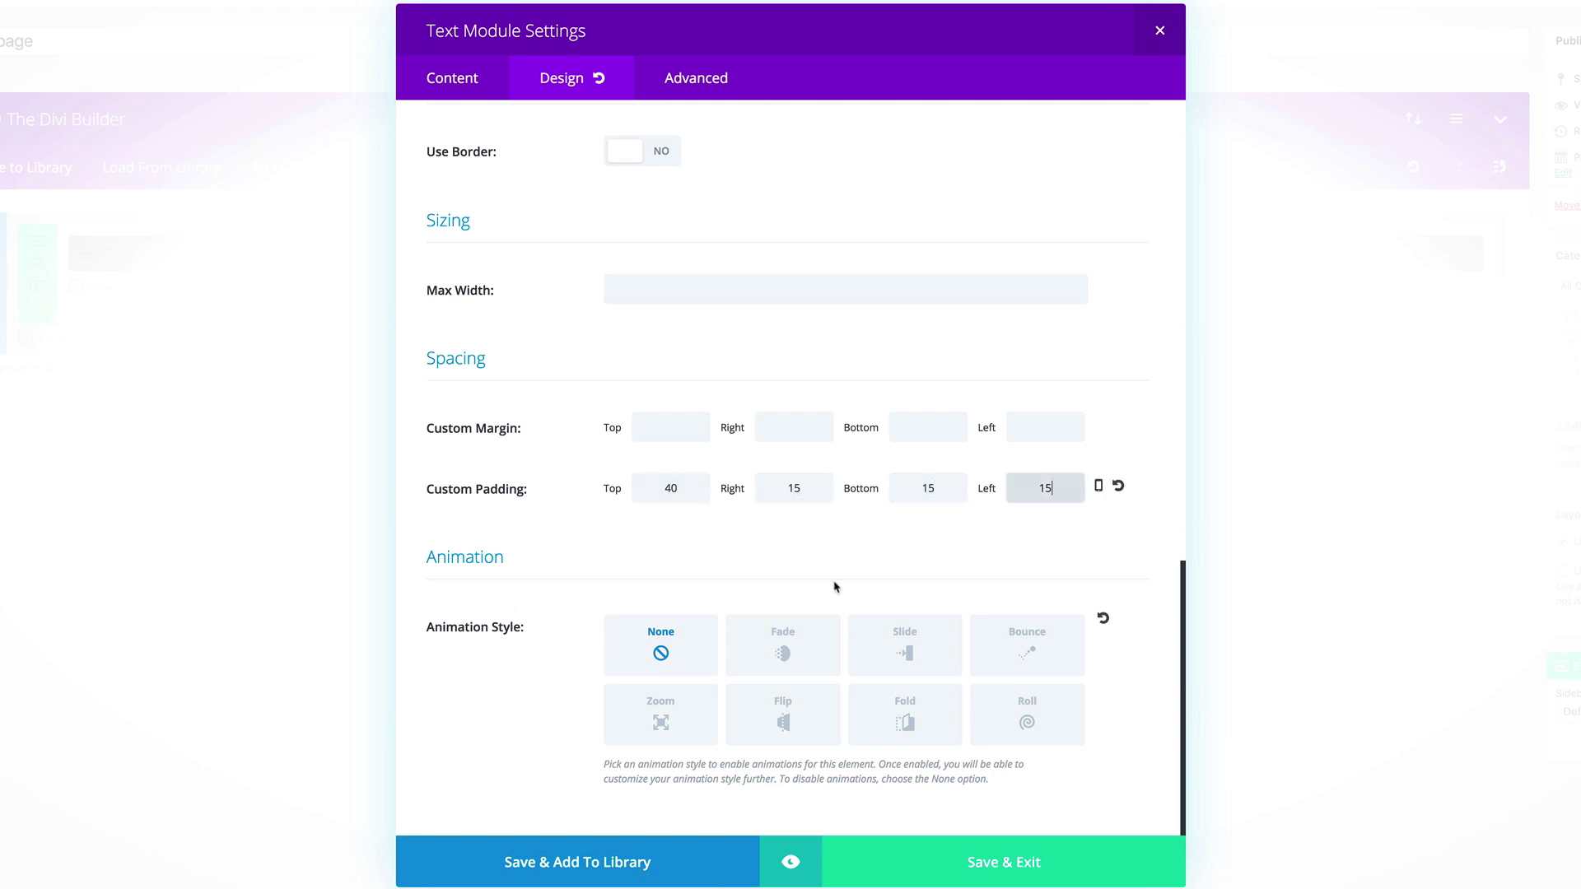
pyautogui.click(1008, 871)
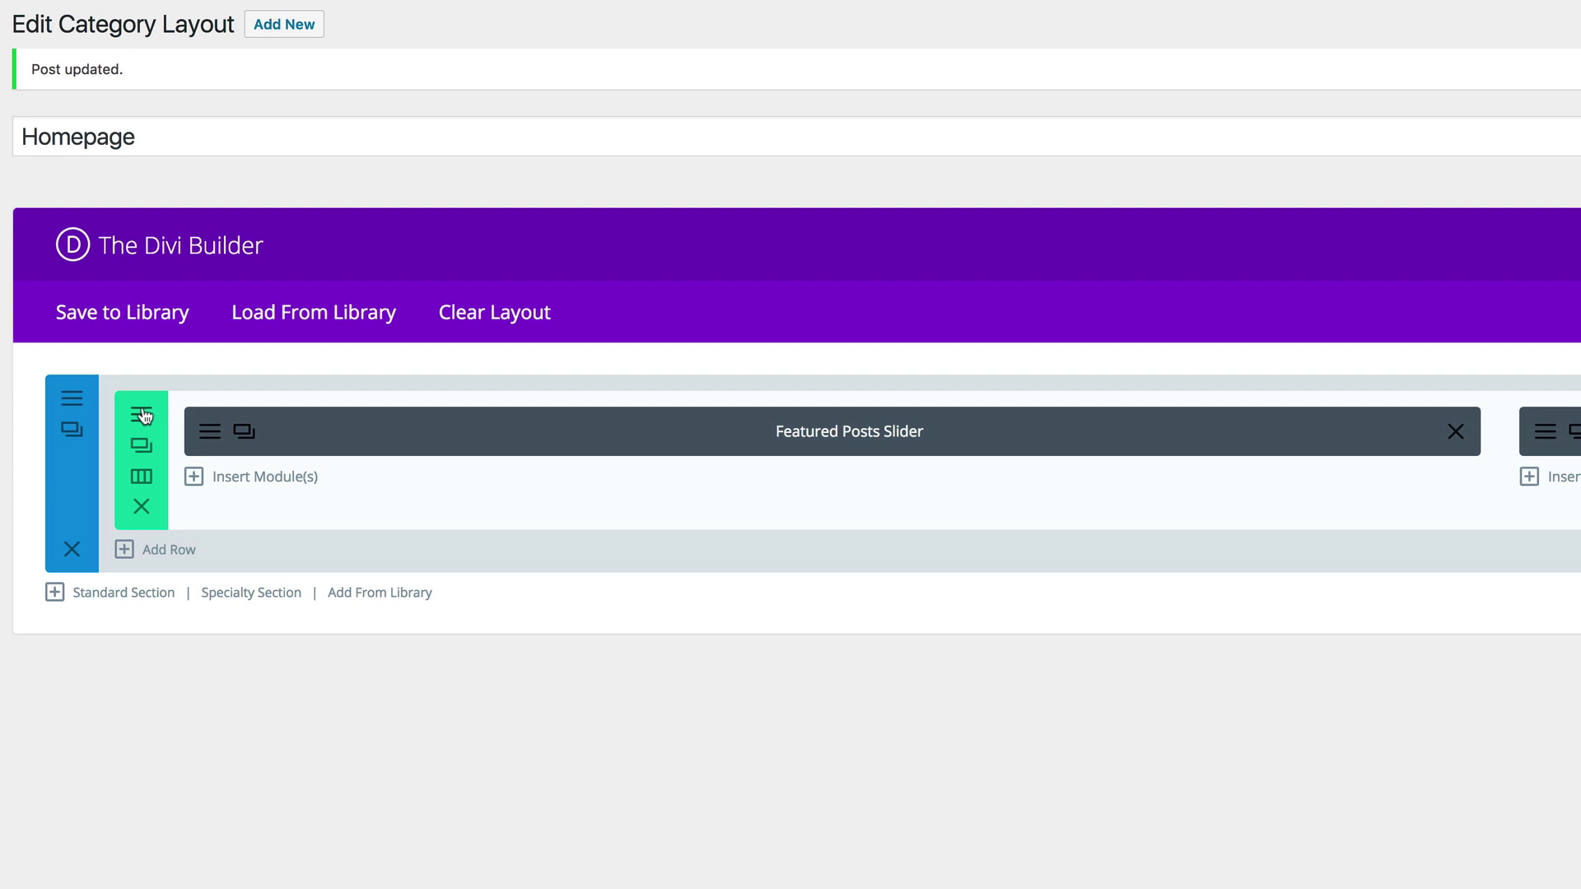
# Give the slider row a white #ffffff background, full width and equal column heights.
pyautogui.click(141, 416)
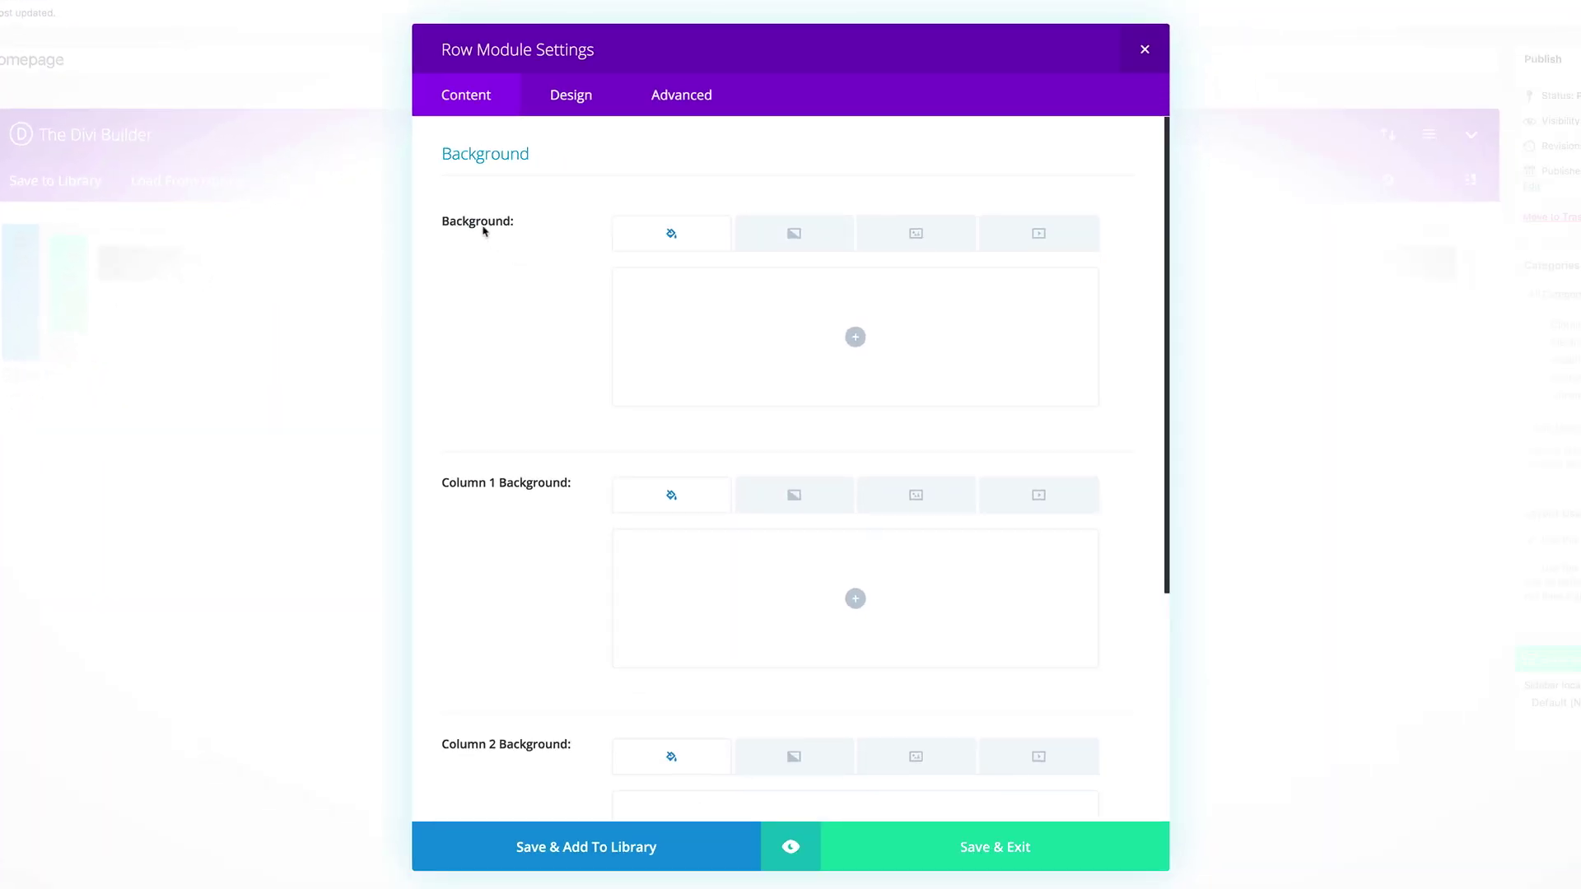
pyautogui.click(856, 338)
pyautogui.click(780, 409)
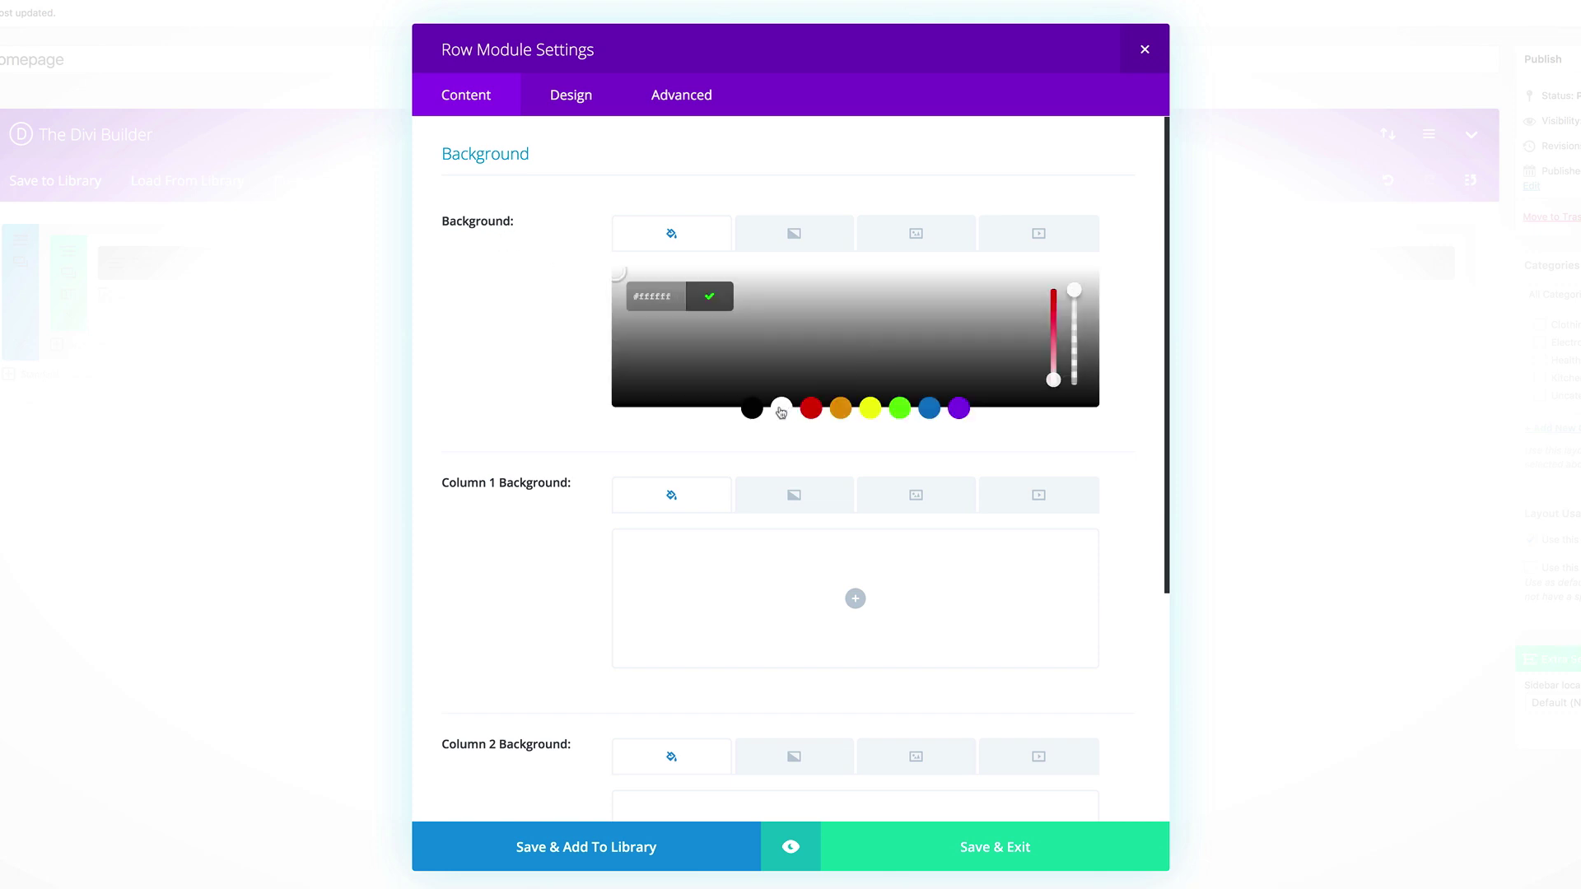
pyautogui.click(577, 97)
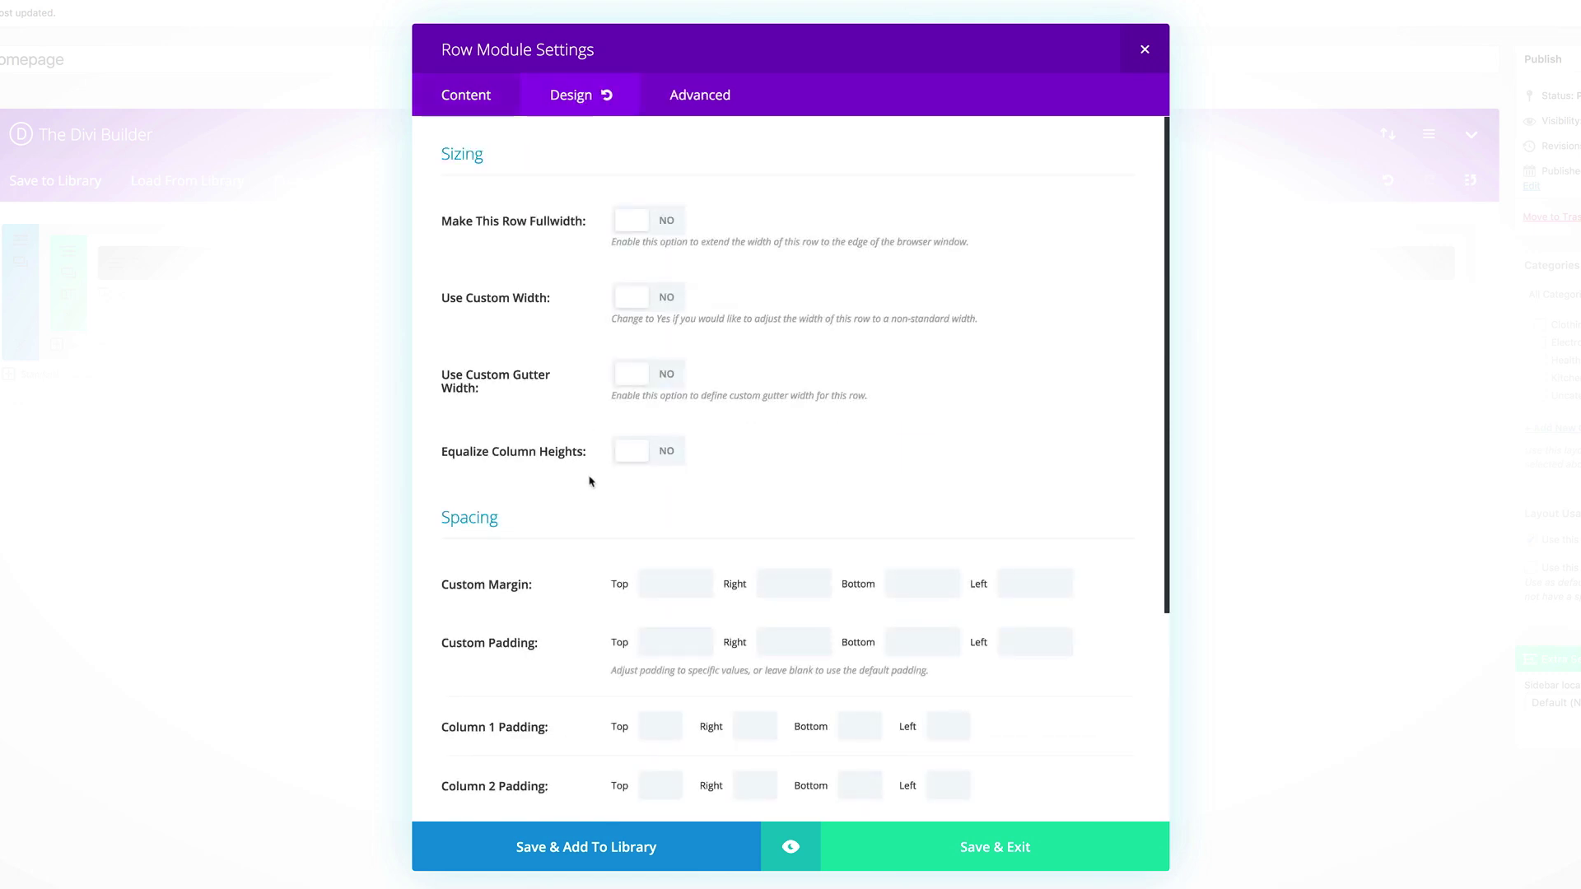
pyautogui.click(671, 454)
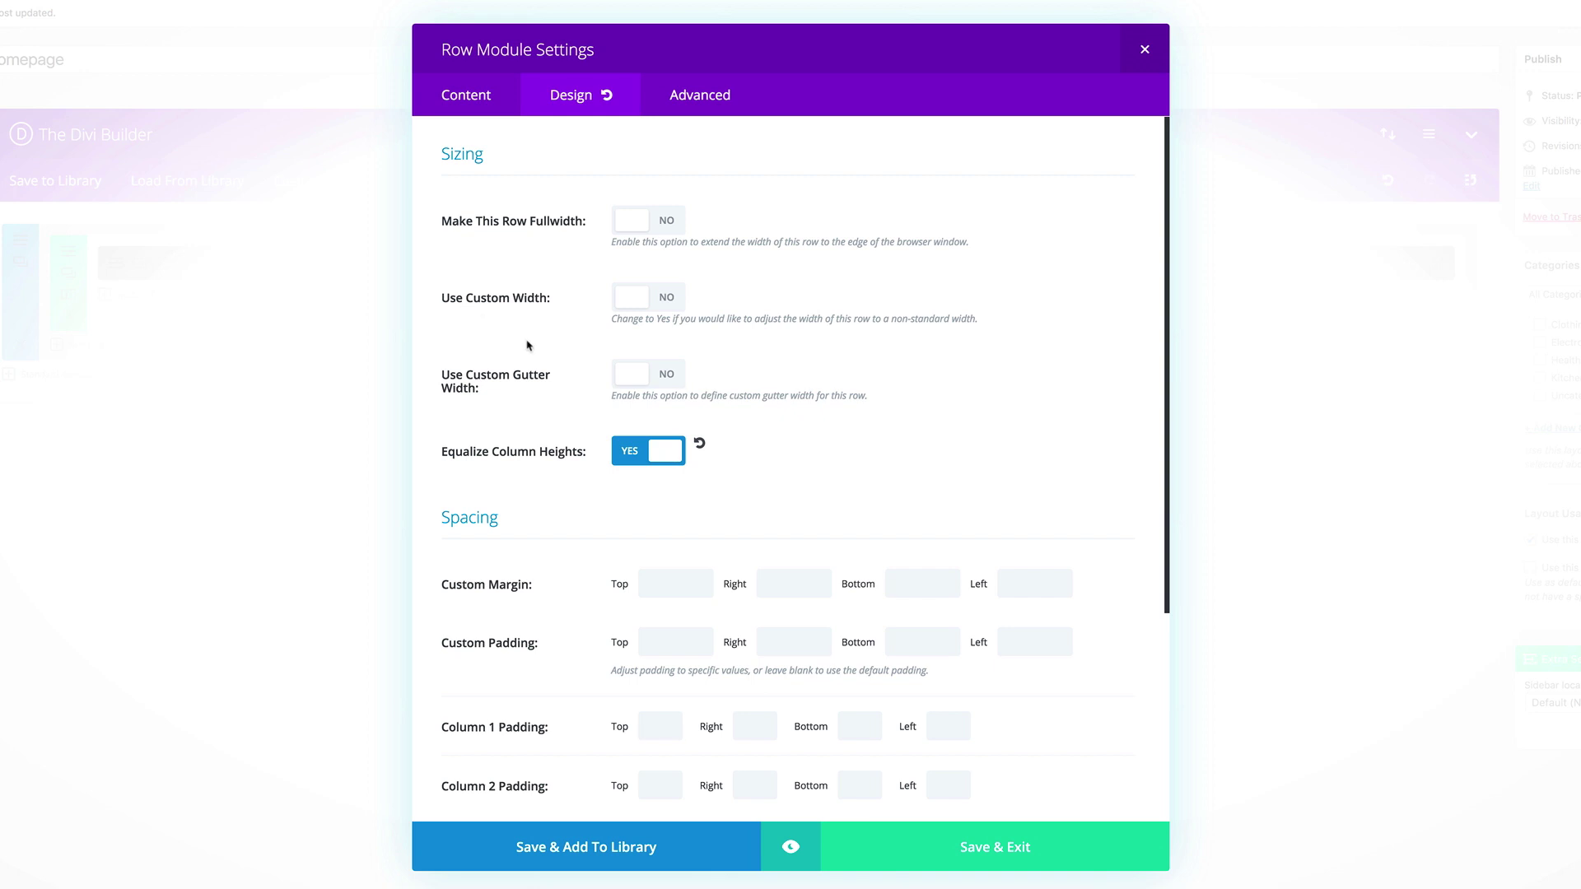
pyautogui.click(667, 225)
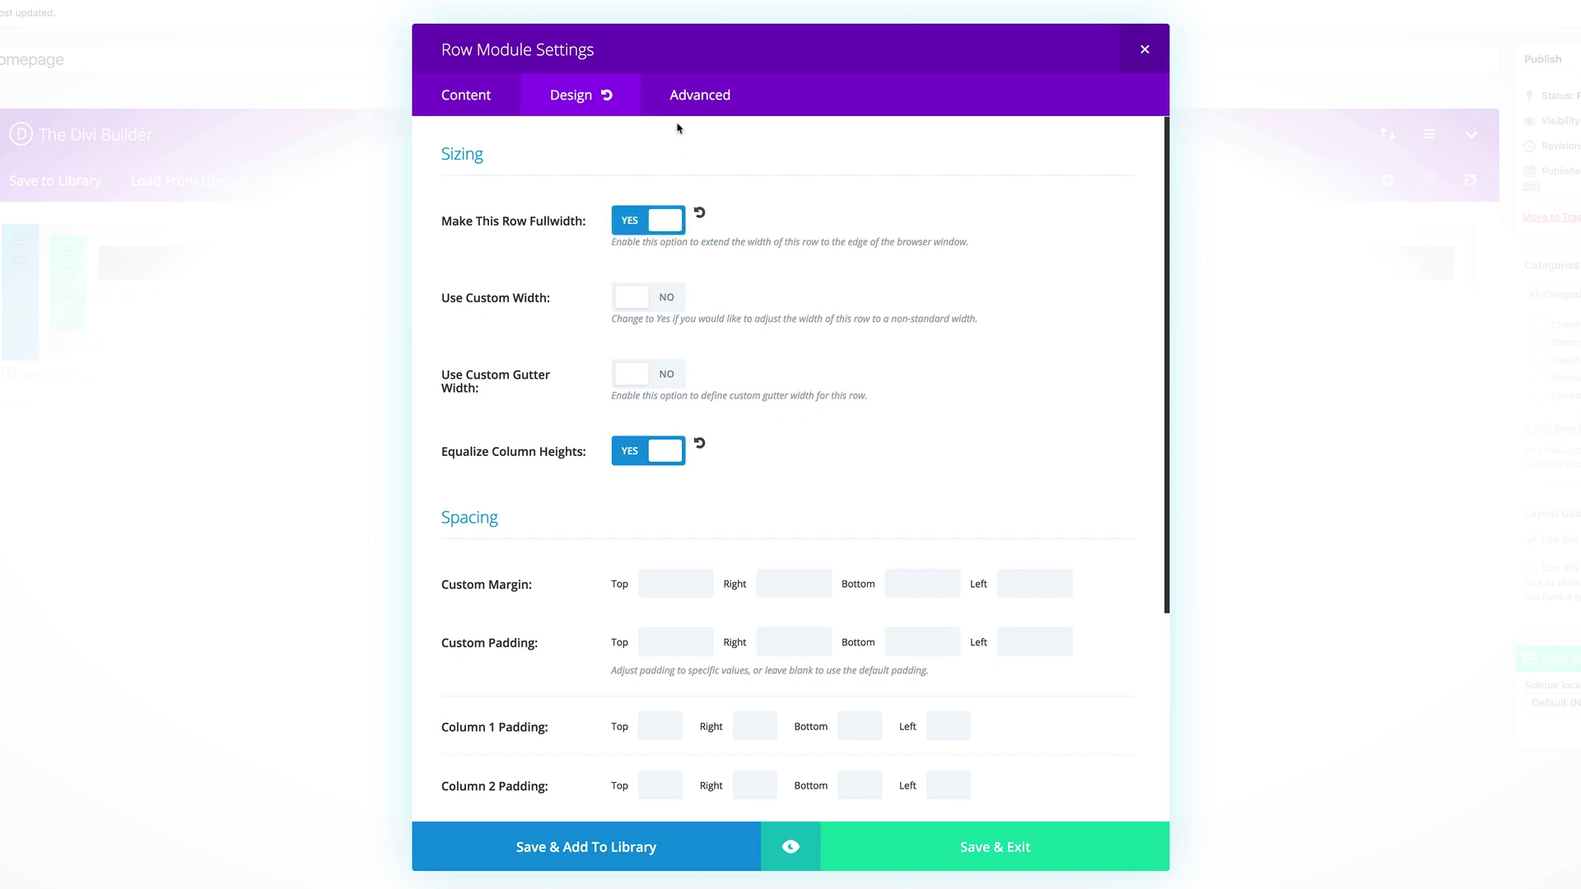
# Add box-shadow CSS to the row's Main Element and save the row settings.
pyautogui.click(711, 97)
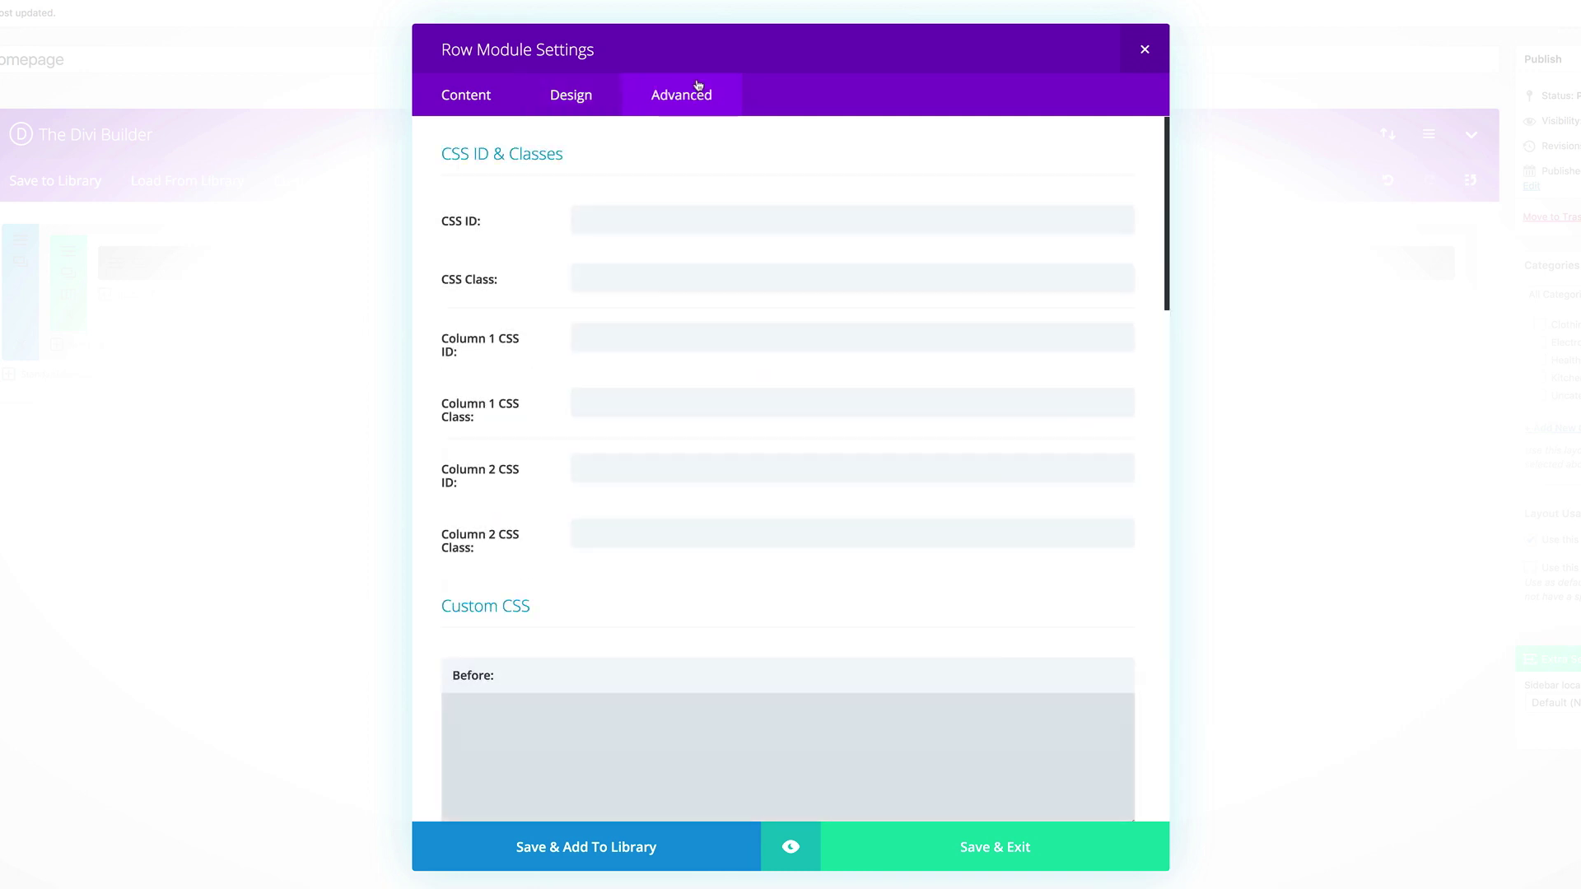
pyautogui.scroll(-6, 769, 431)
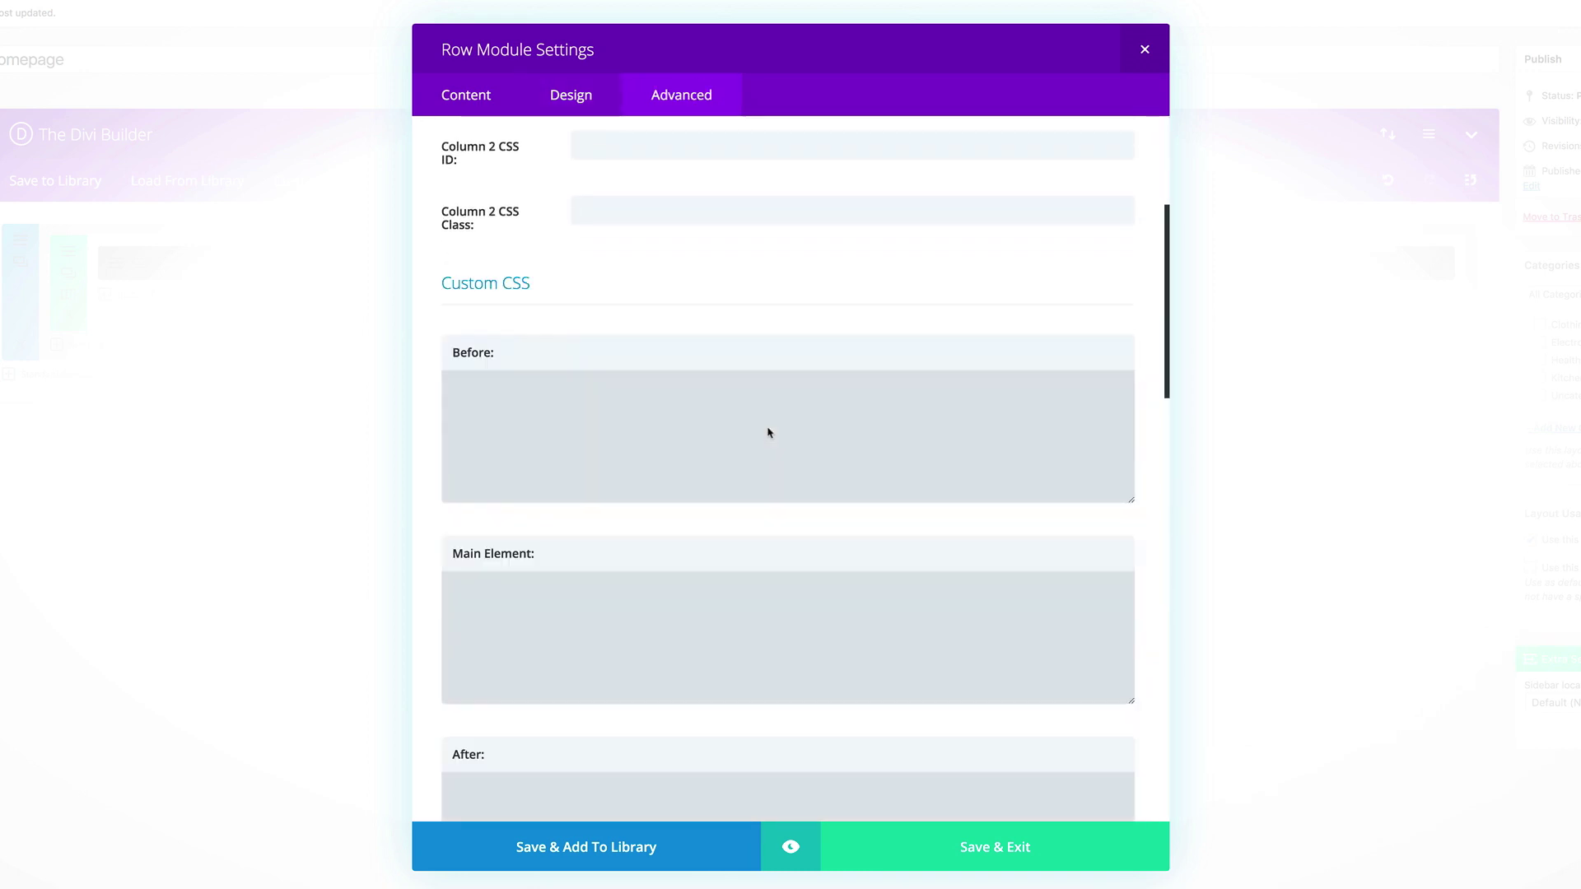
pyautogui.click(471, 424)
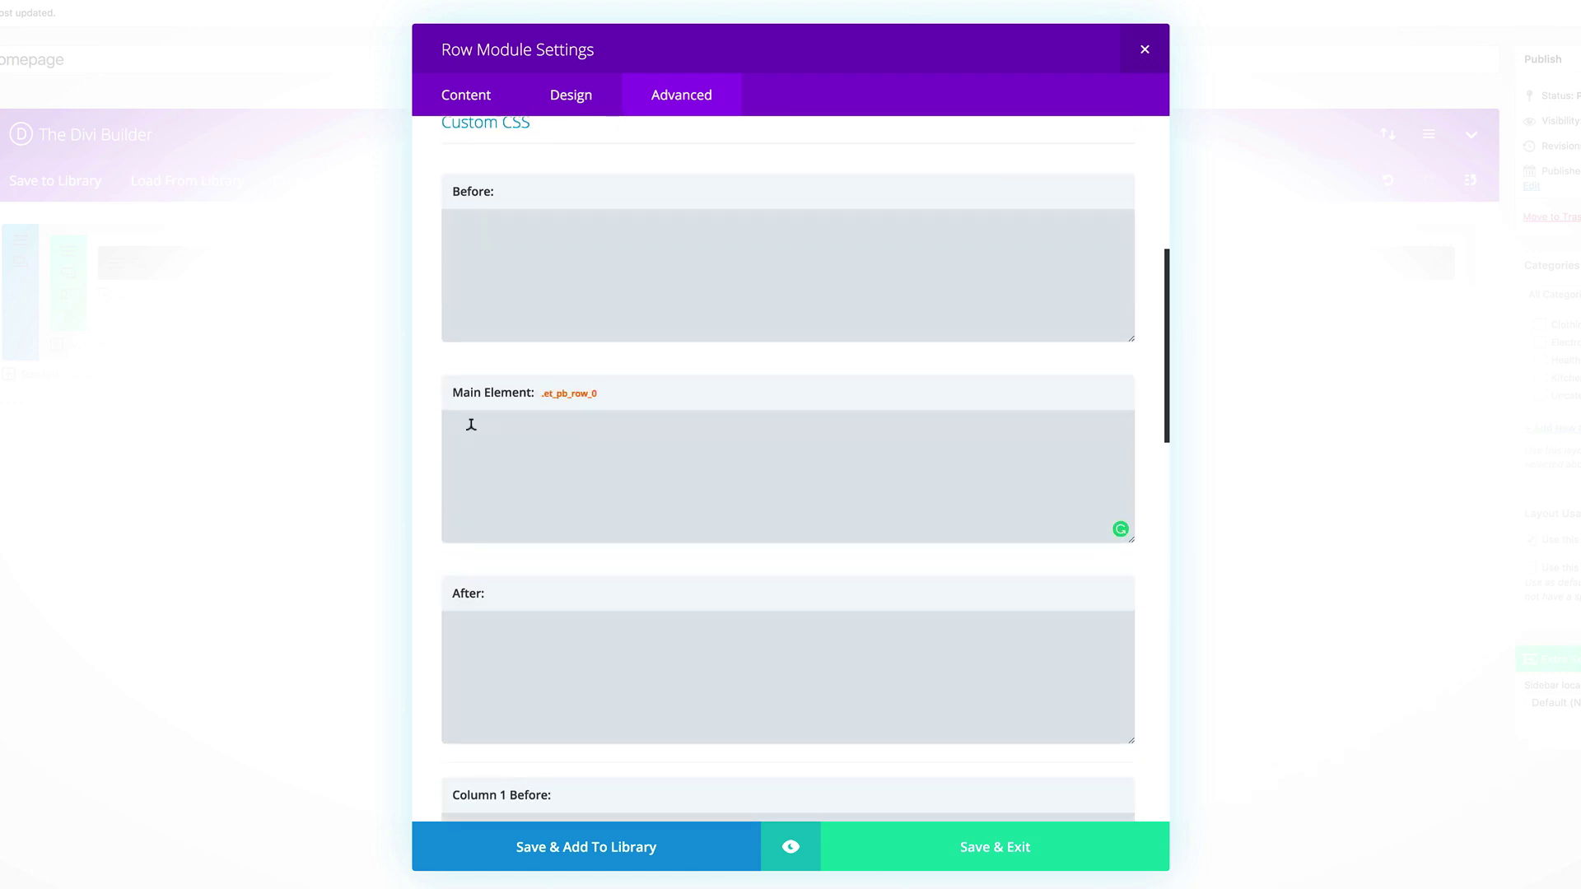
pyautogui.write('-webkit-box-shadow: -1px 0 2px 0 rgba(0,0,0,0.12), 1px 0 2px 0 rgba(0,0,0,0.12), 0 1px 1px 0 rgba(0,0,0,0.24); -moz-box-shadow: -1px 0 2px 0 rgba(0,0,0,0.12), 1px 0 2px 0 rgba(0,0,0,0.12), 0 1px 1px 0 rgba(0,0,0,0.24); box-shadow: -1px 0 2px 0 rgba(0,0,0,0.12), 1px 0 2px 0 rgba(0,0,0,0.12), 0 1px 1px 0 rgba(0,0,0,0.24);')
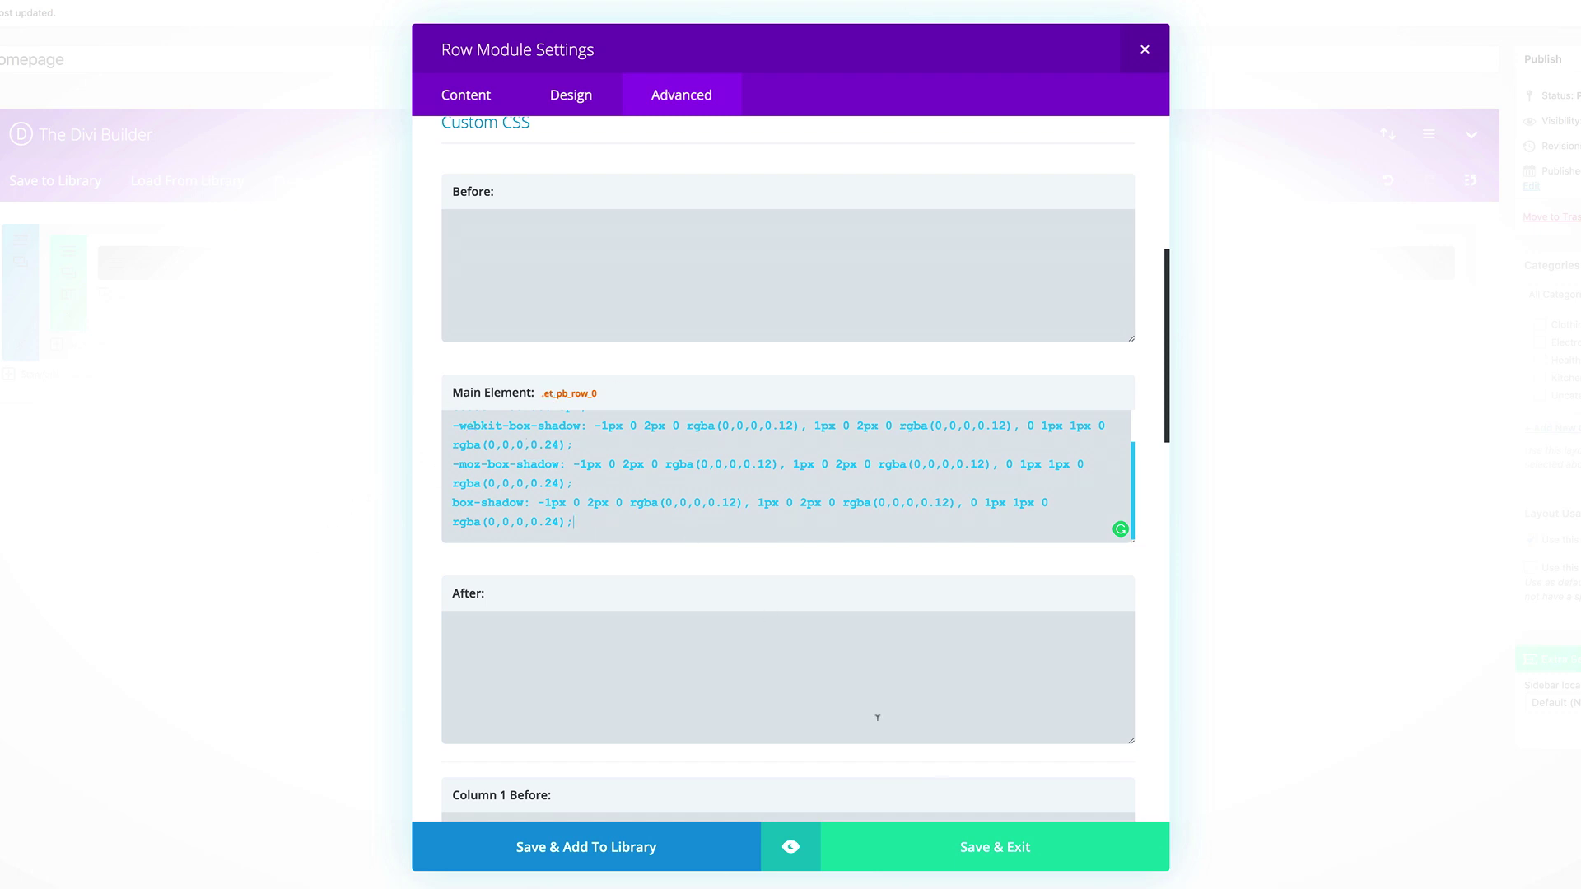
pyautogui.click(1021, 851)
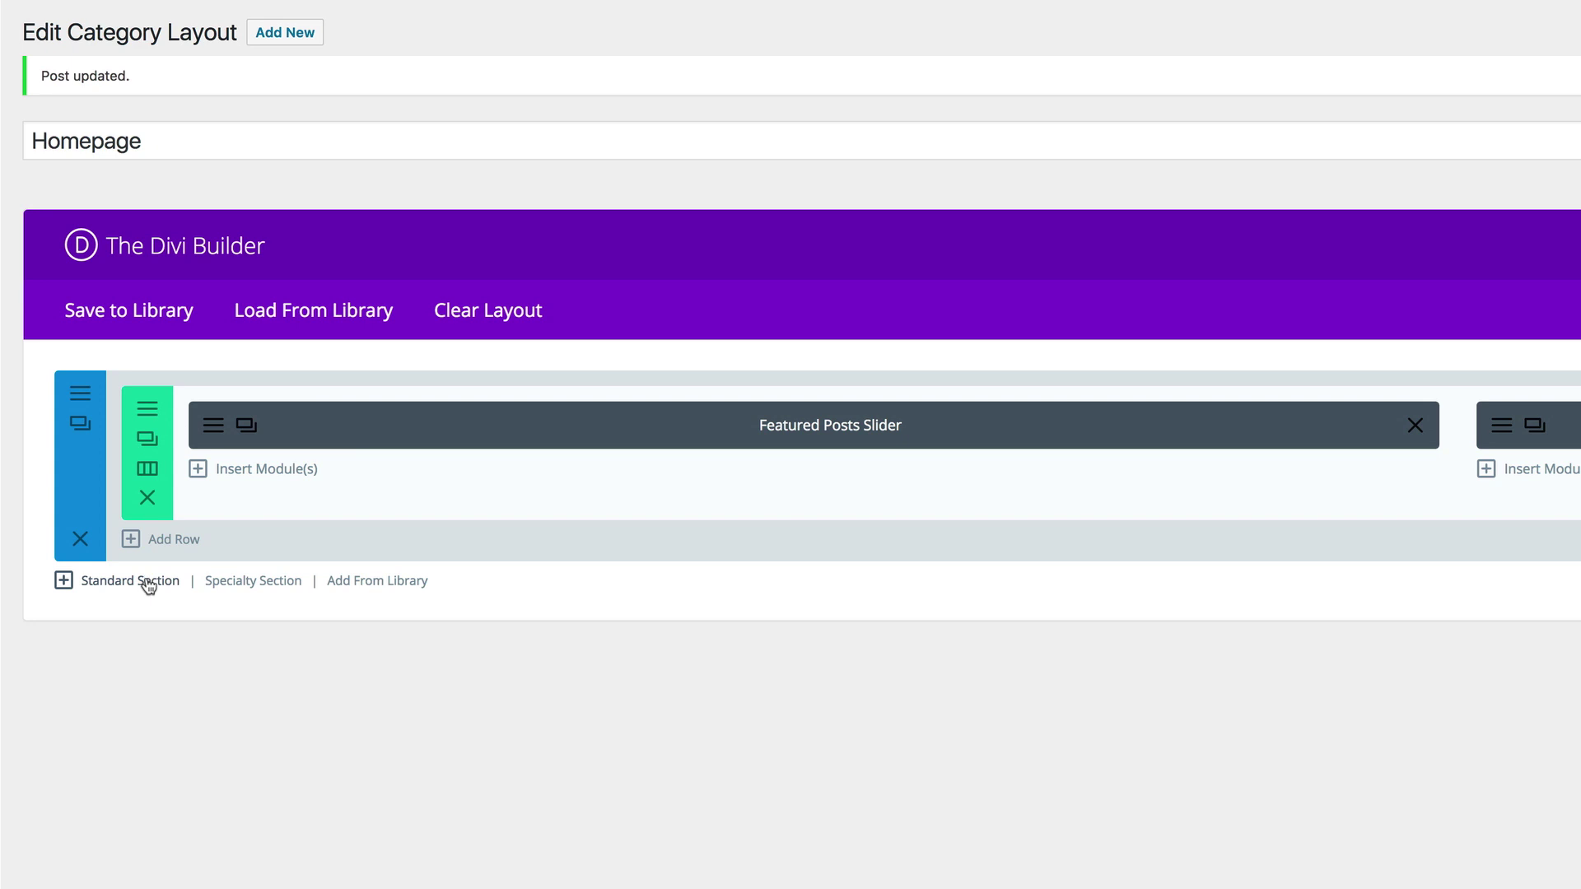
# Add a standard section with a full-width row holding a Text module with the pasted Product Reviews h1 HTML.
pyautogui.click(148, 582)
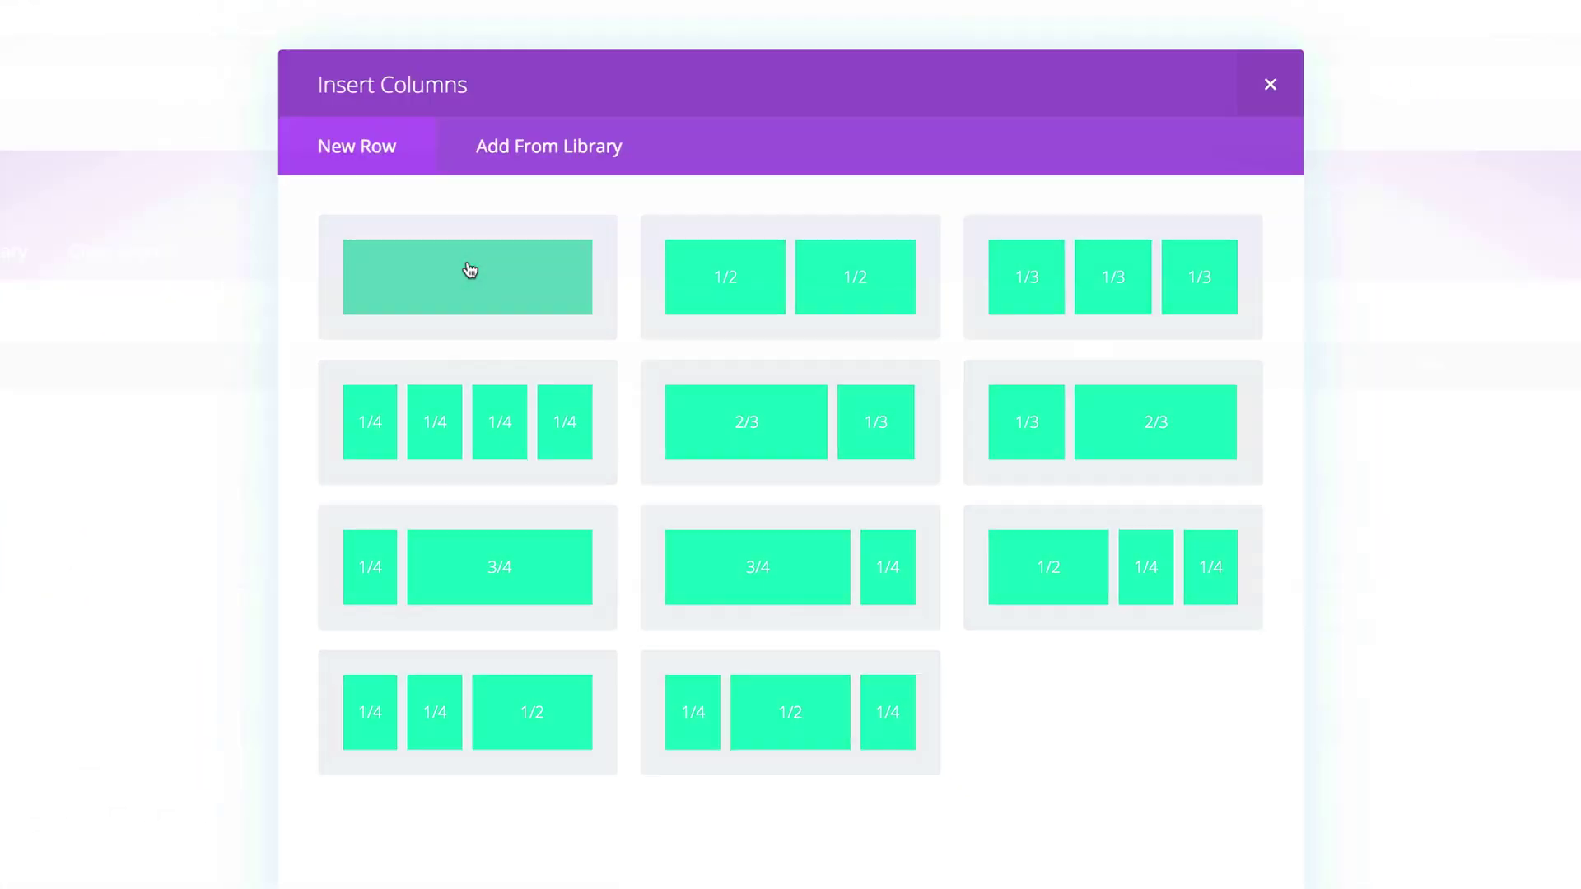
pyautogui.click(469, 270)
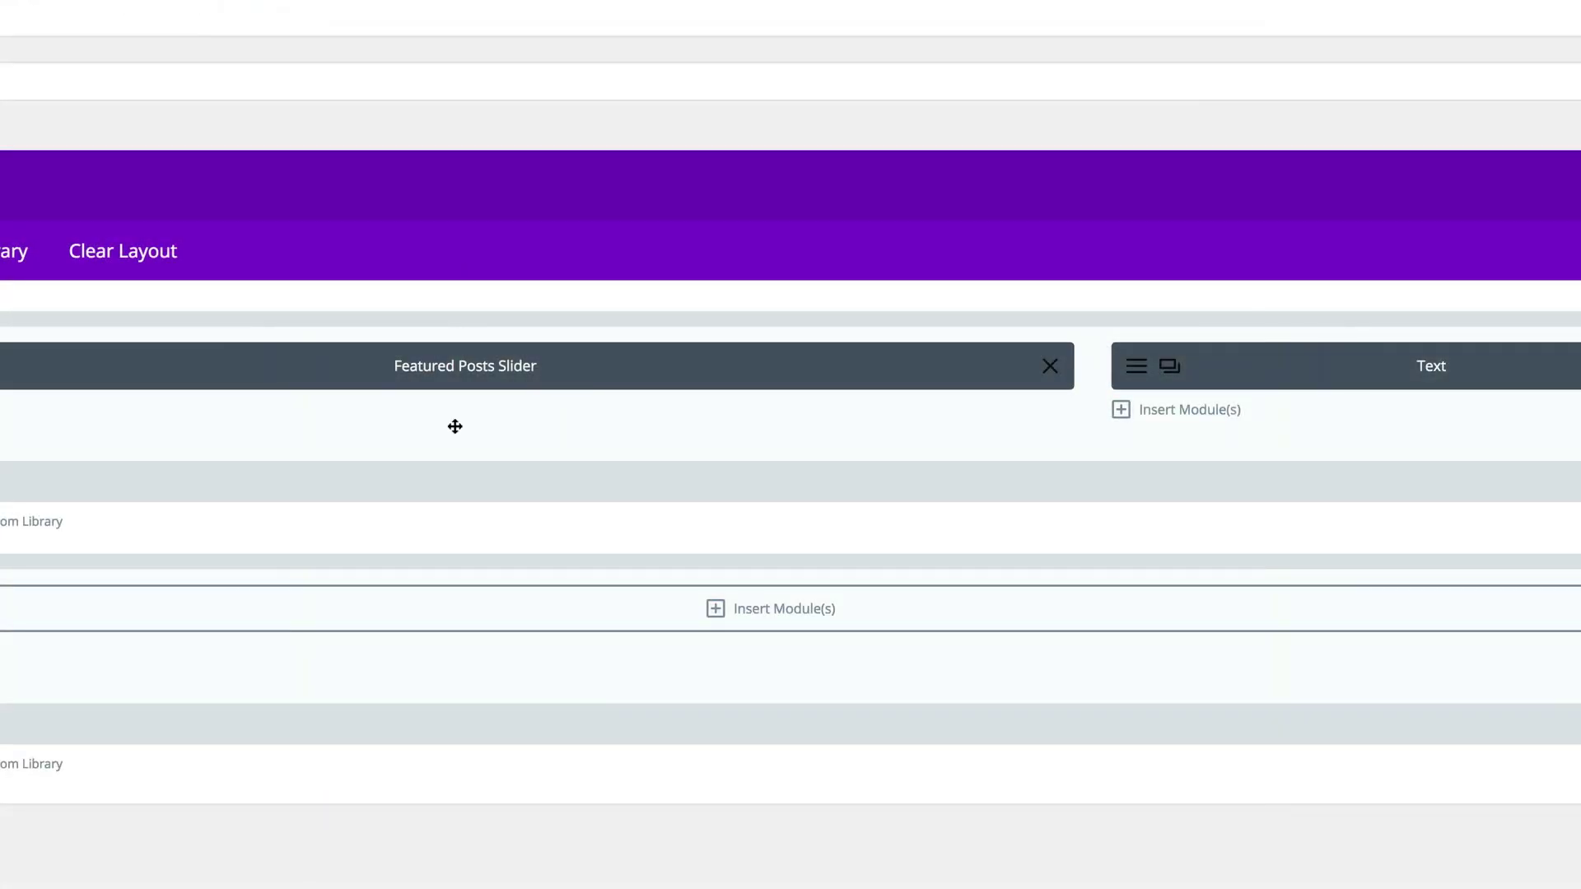
pyautogui.click(716, 607)
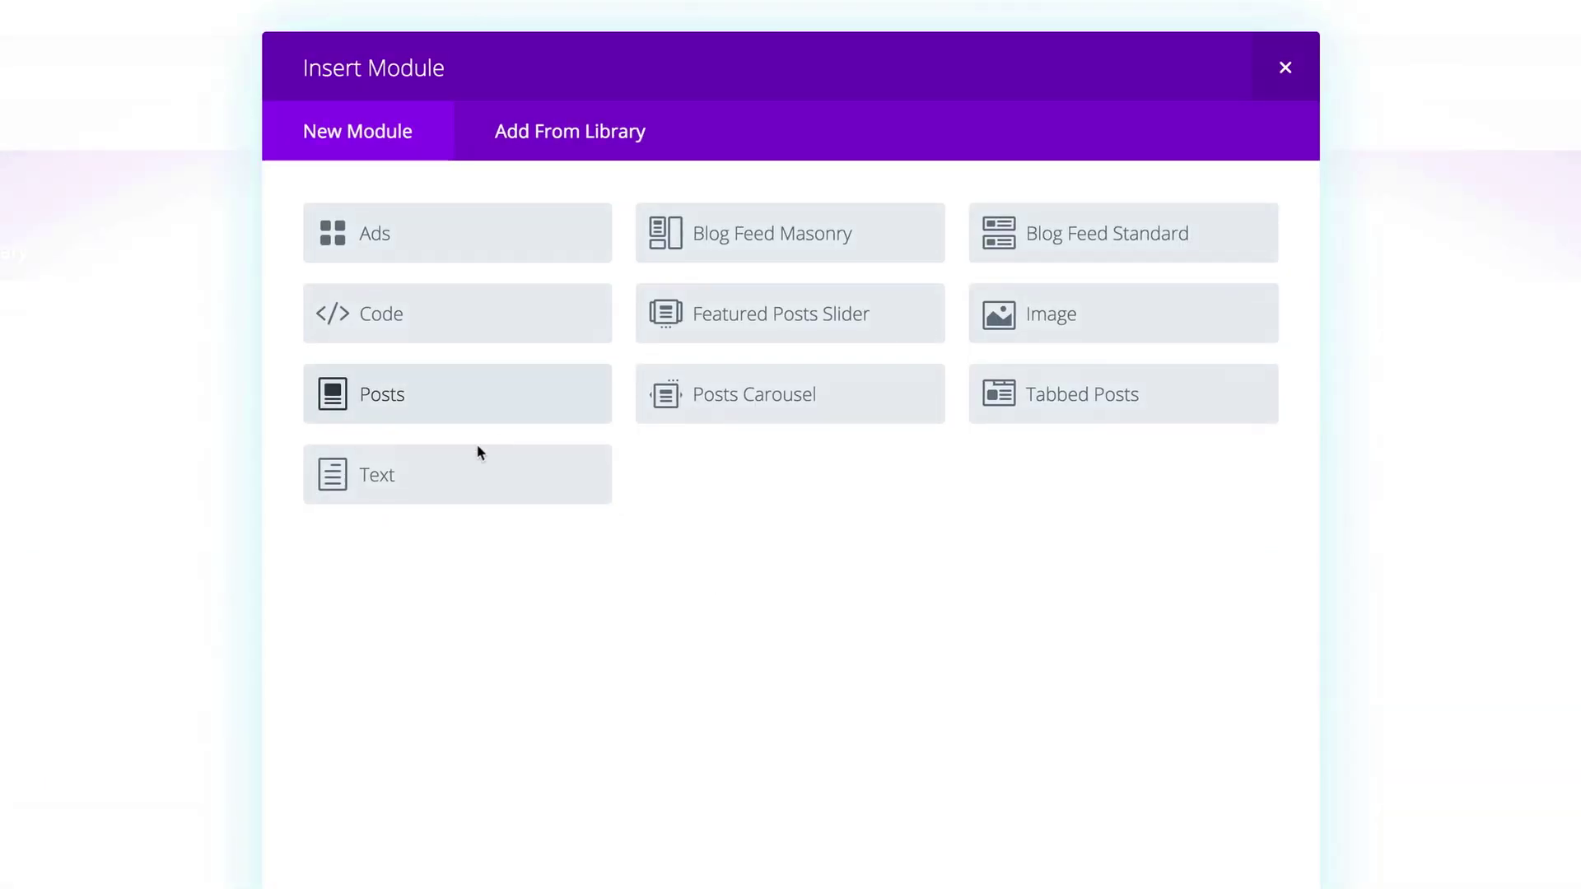
pyautogui.click(366, 475)
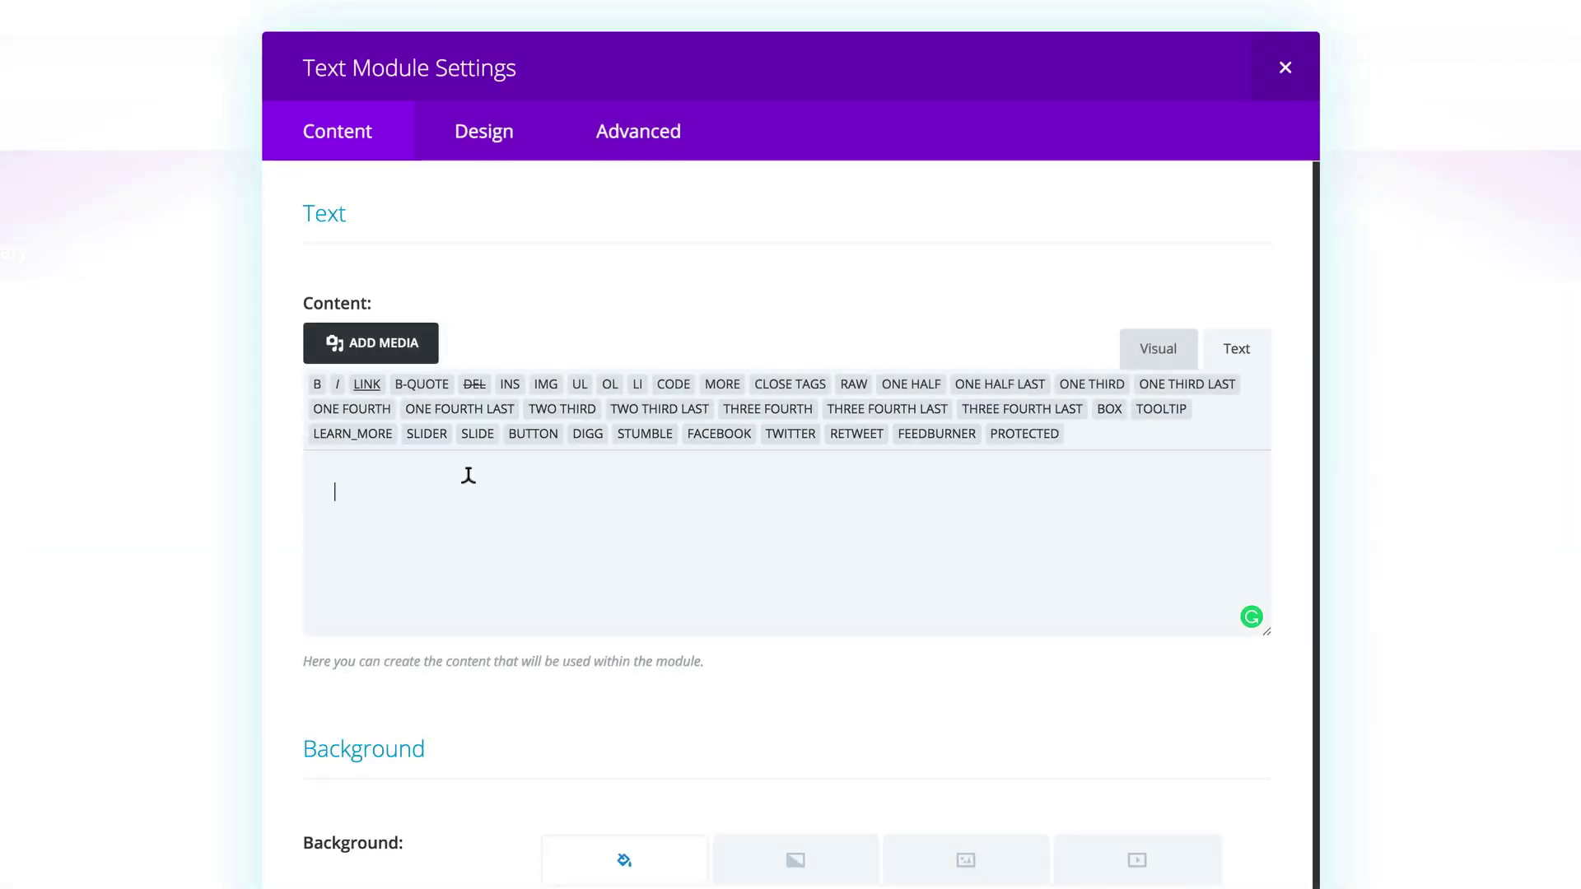
pyautogui.write('<h1 class="subtitle fancy"><span>Product Reviews</span></h1>')
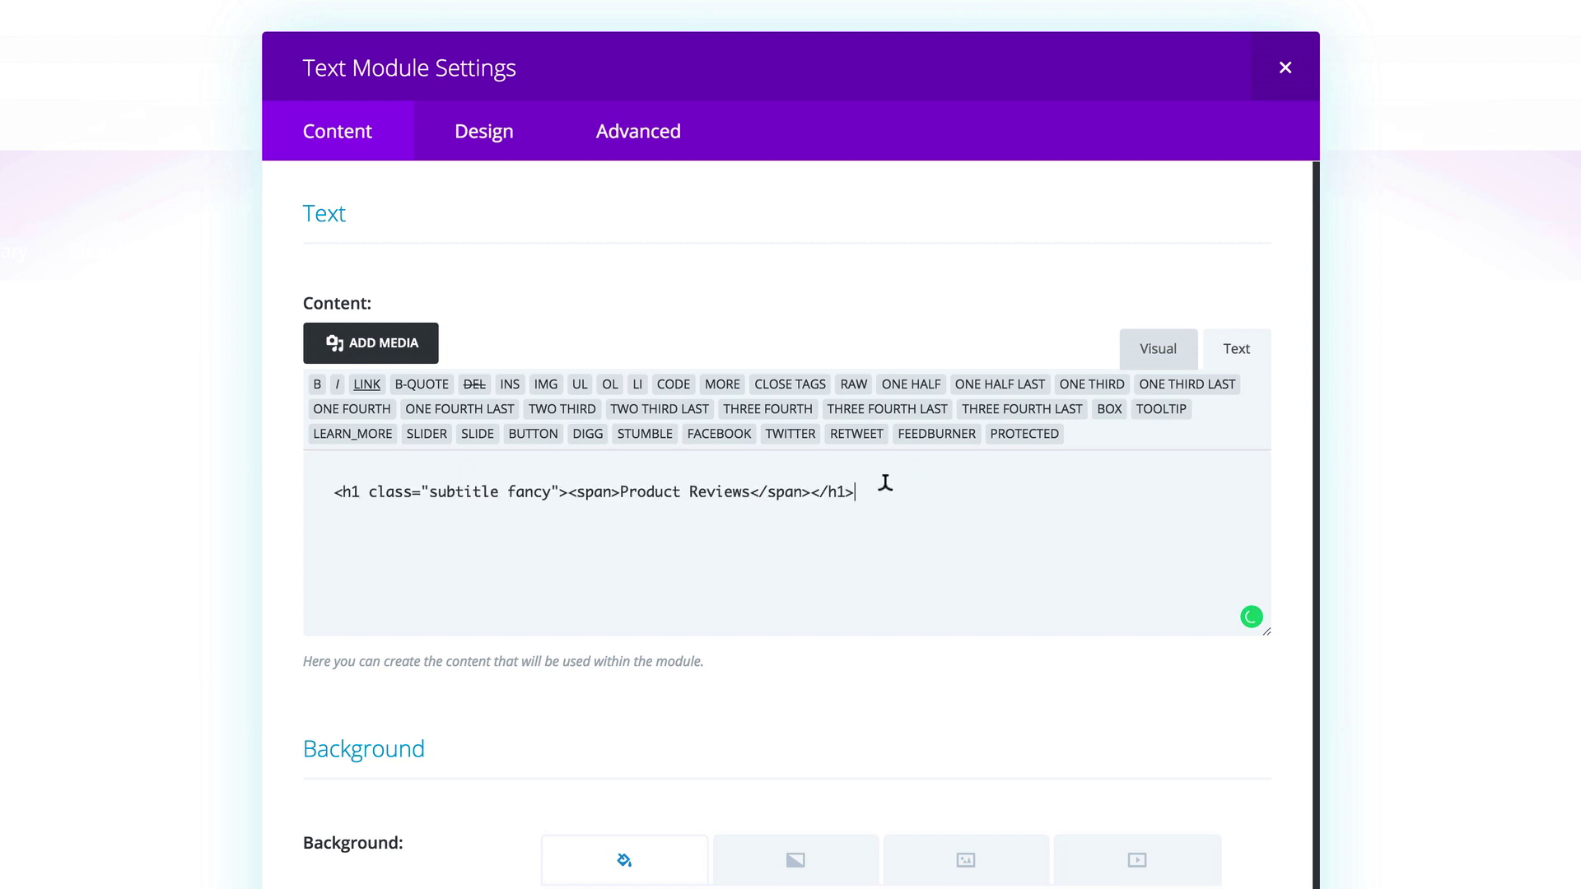
pyautogui.scroll(-6, 1144, 782)
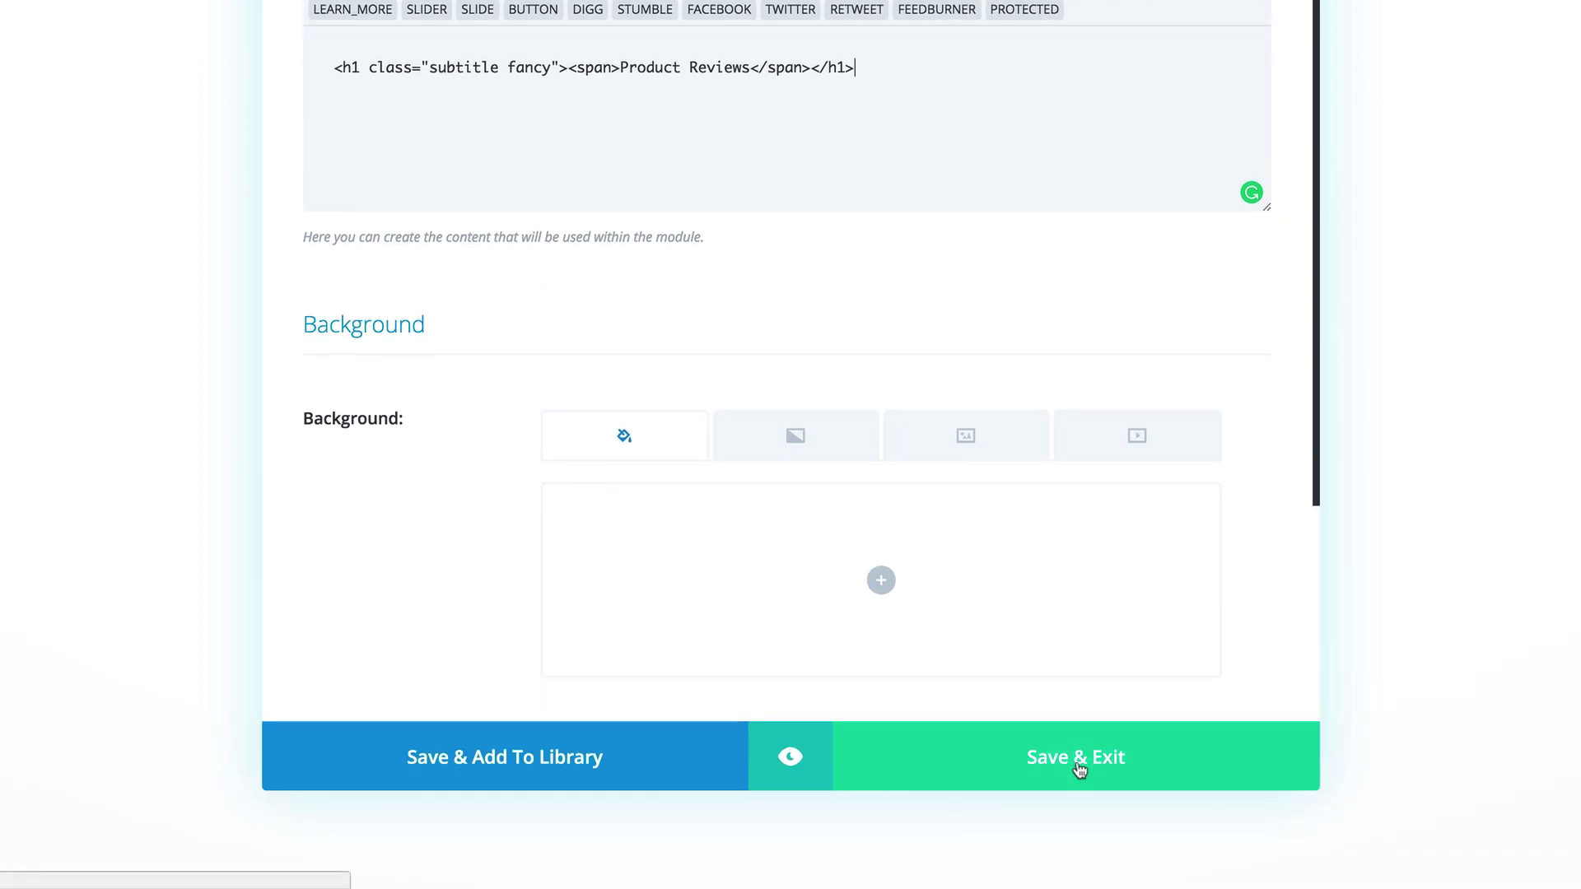
pyautogui.click(1084, 759)
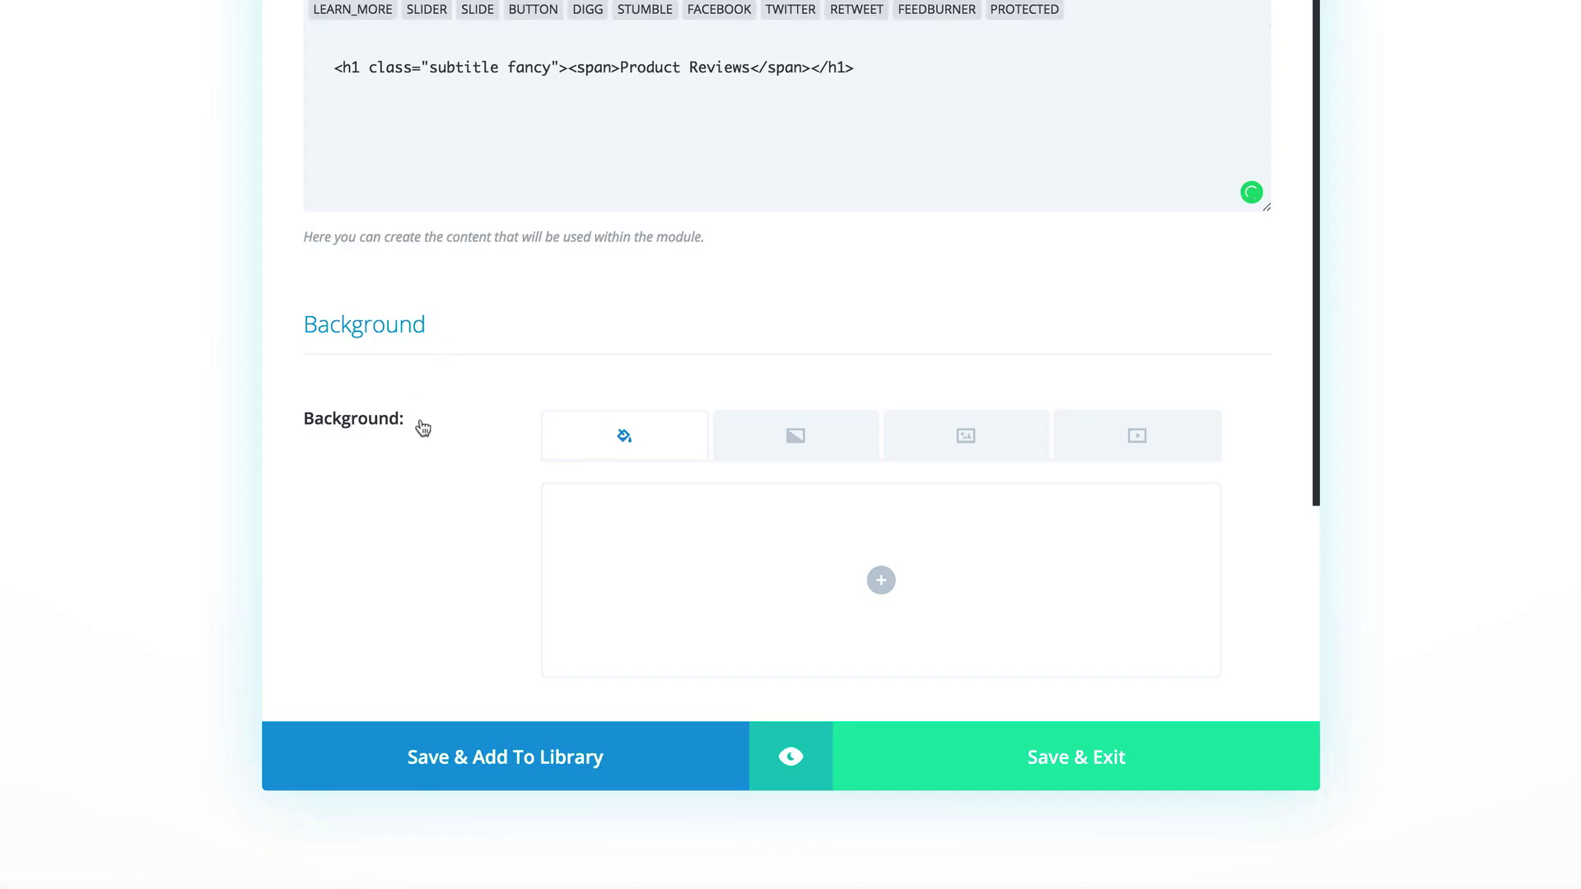
pyautogui.scroll(5, 422, 428)
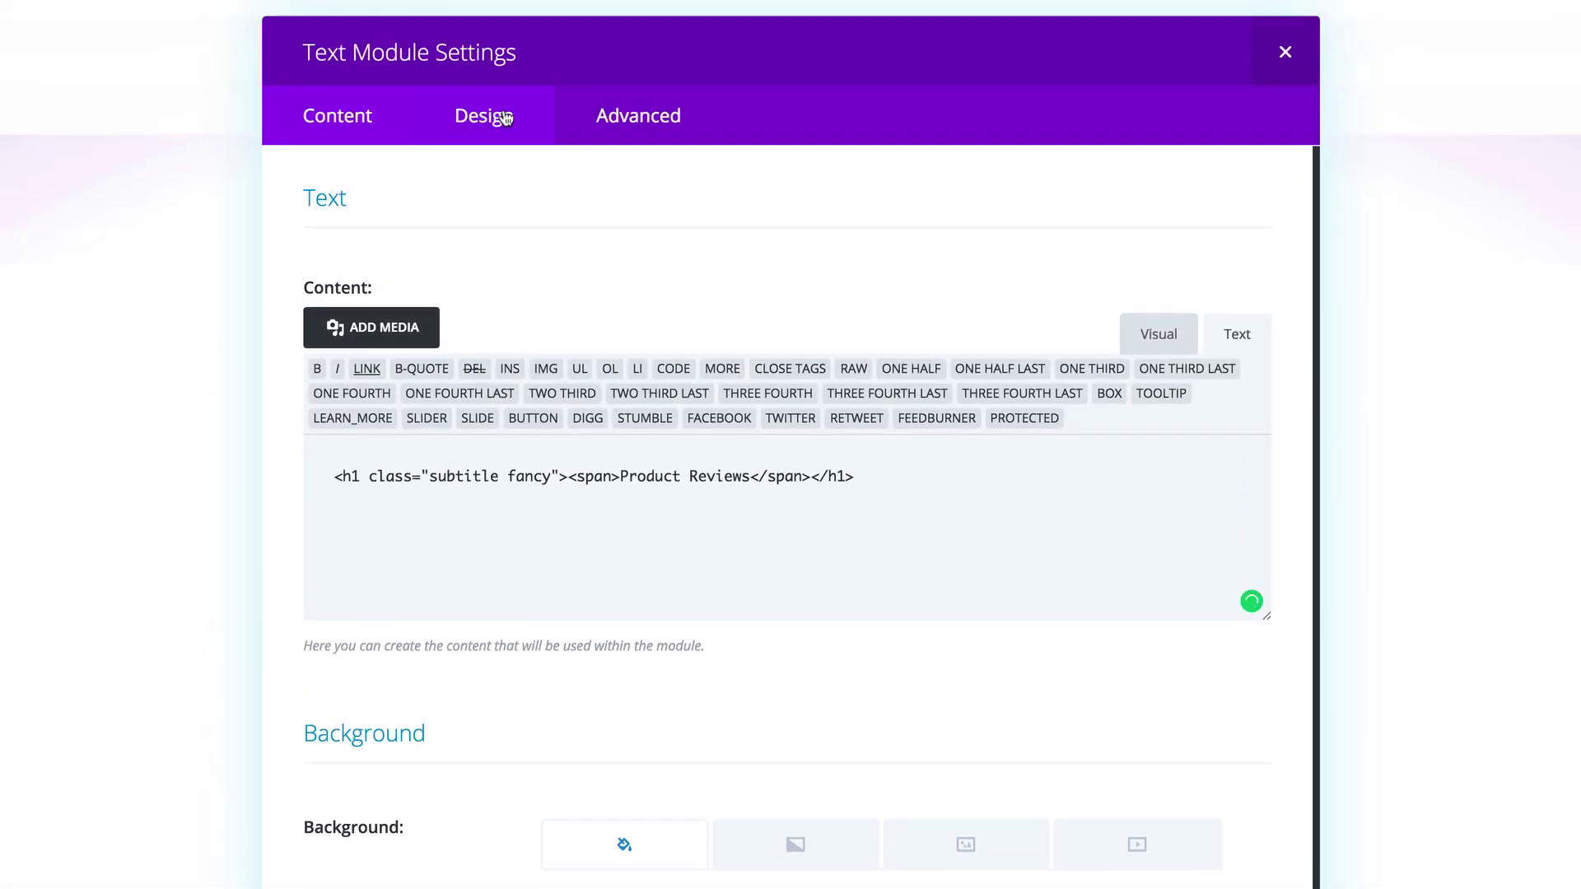
# Centre the heading and set its font size to 48, with 36 on smartphones.
pyautogui.click(505, 118)
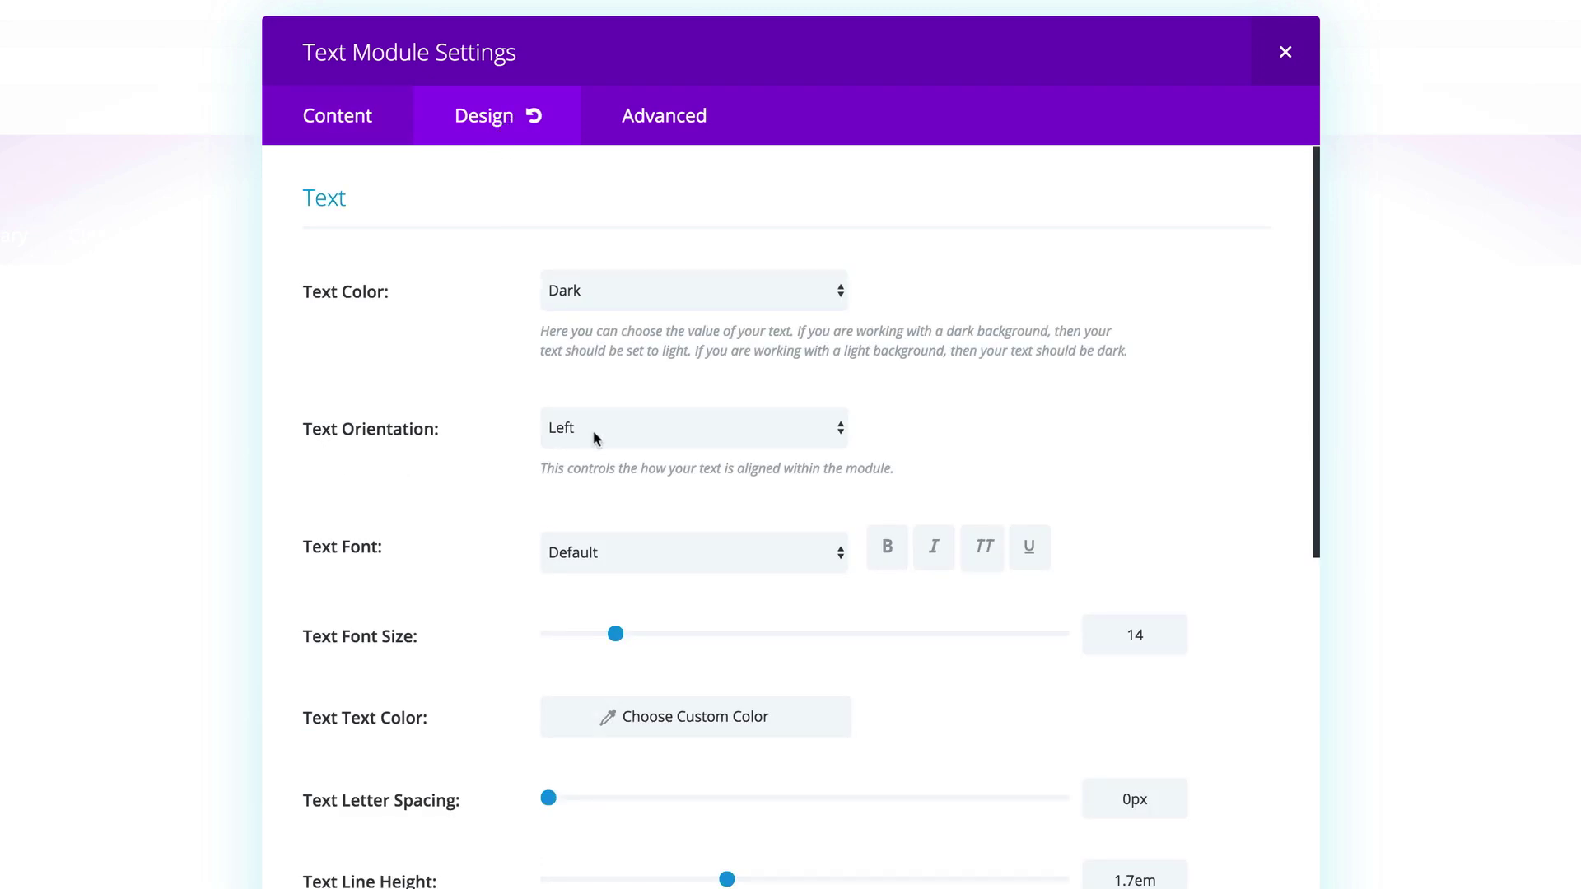
pyautogui.click(684, 432)
pyautogui.click(619, 453)
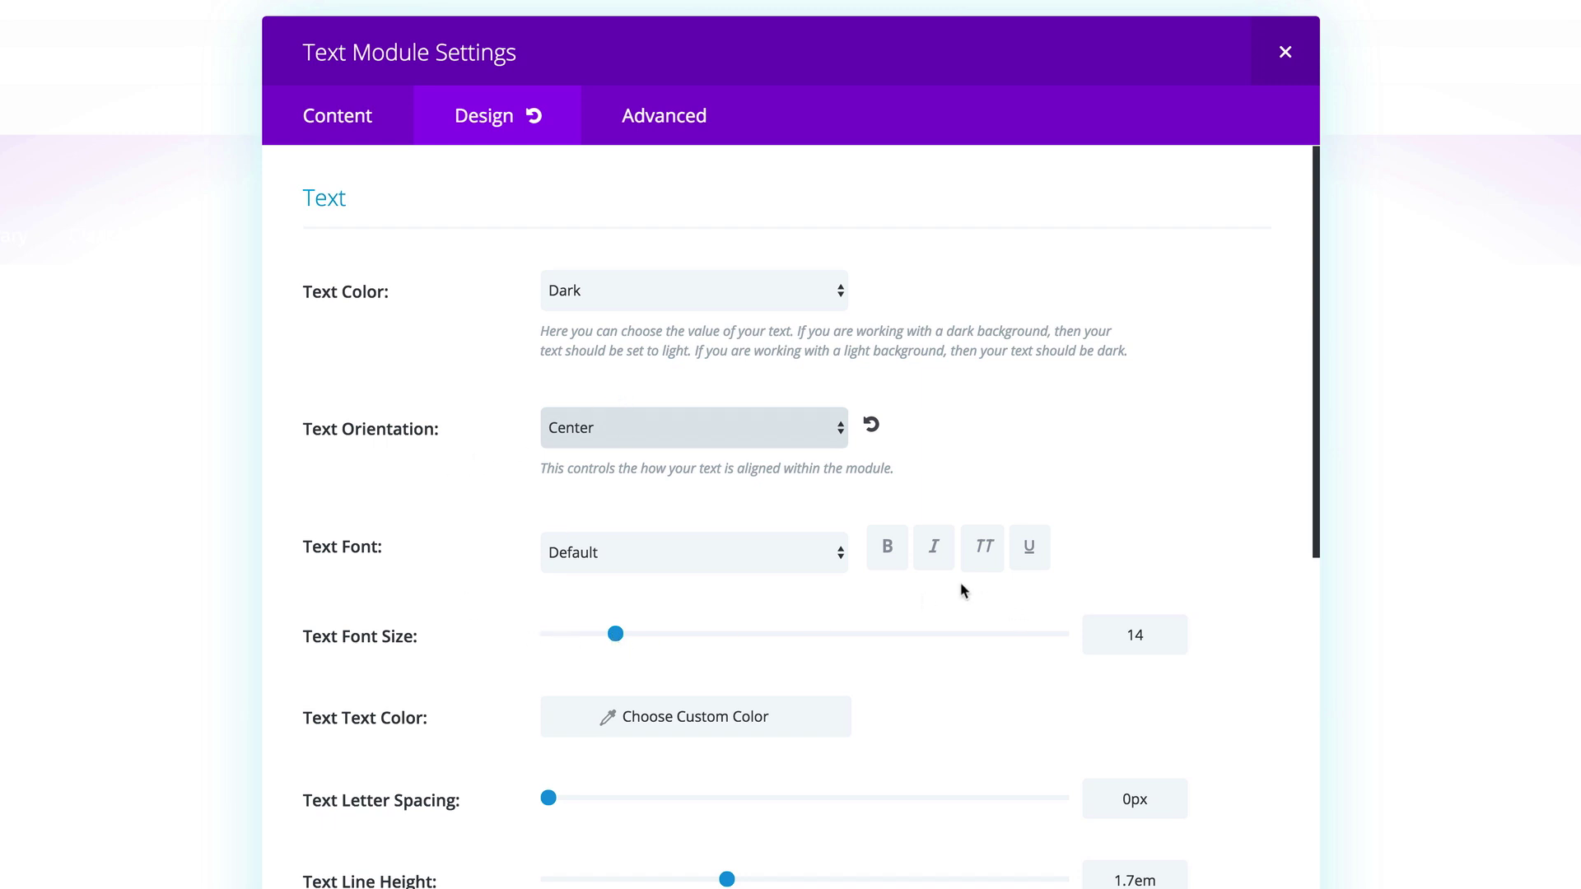
pyautogui.moveTo(1151, 634); pyautogui.dragTo(1099, 629)
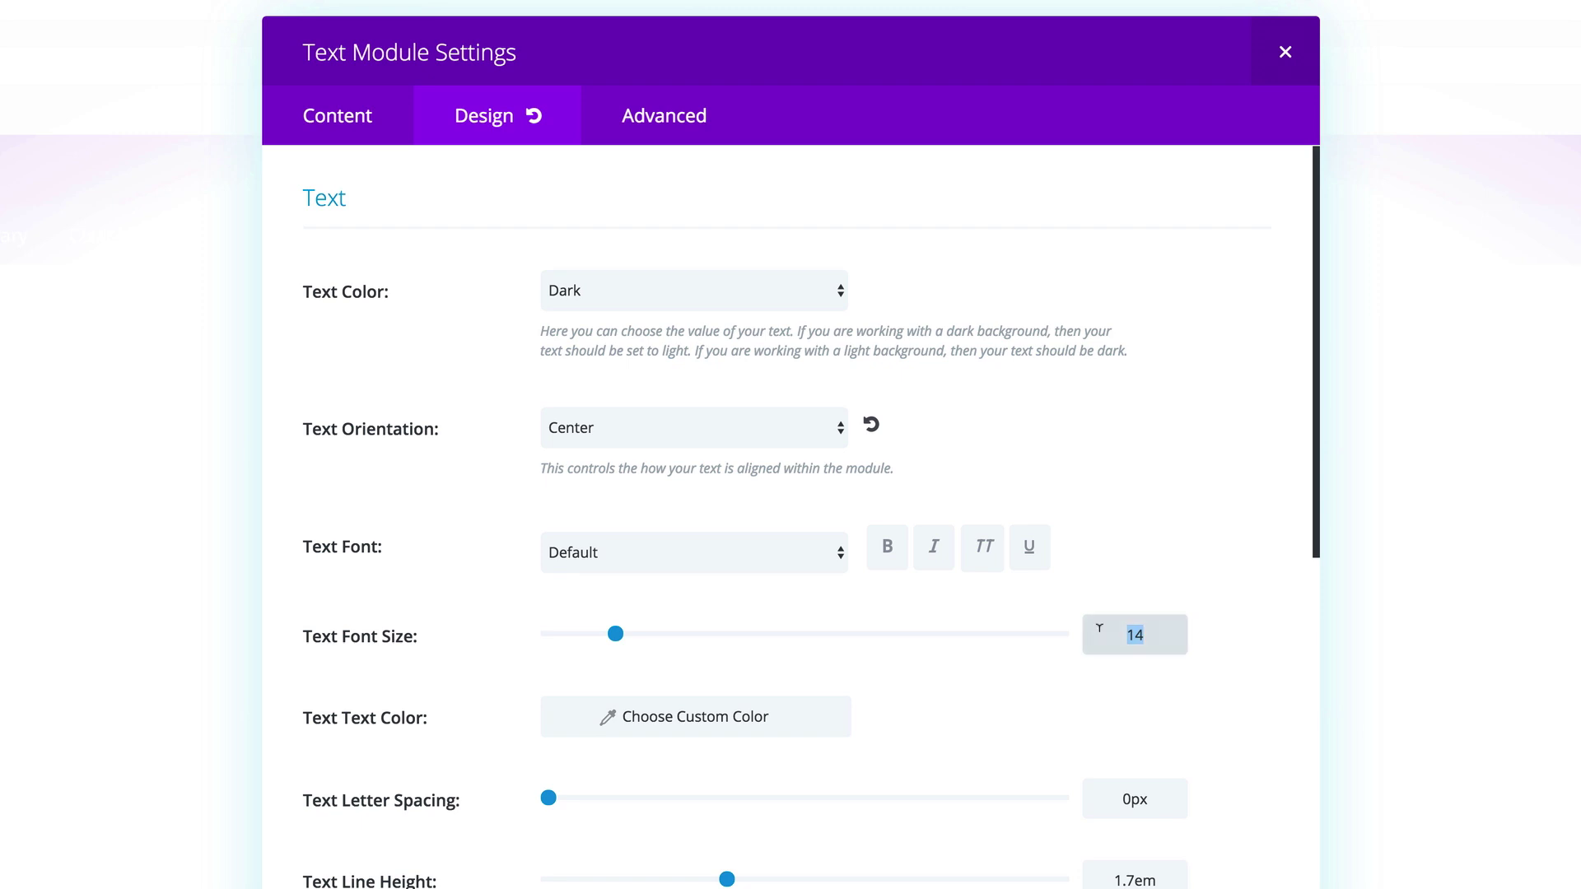
pyautogui.write('48')
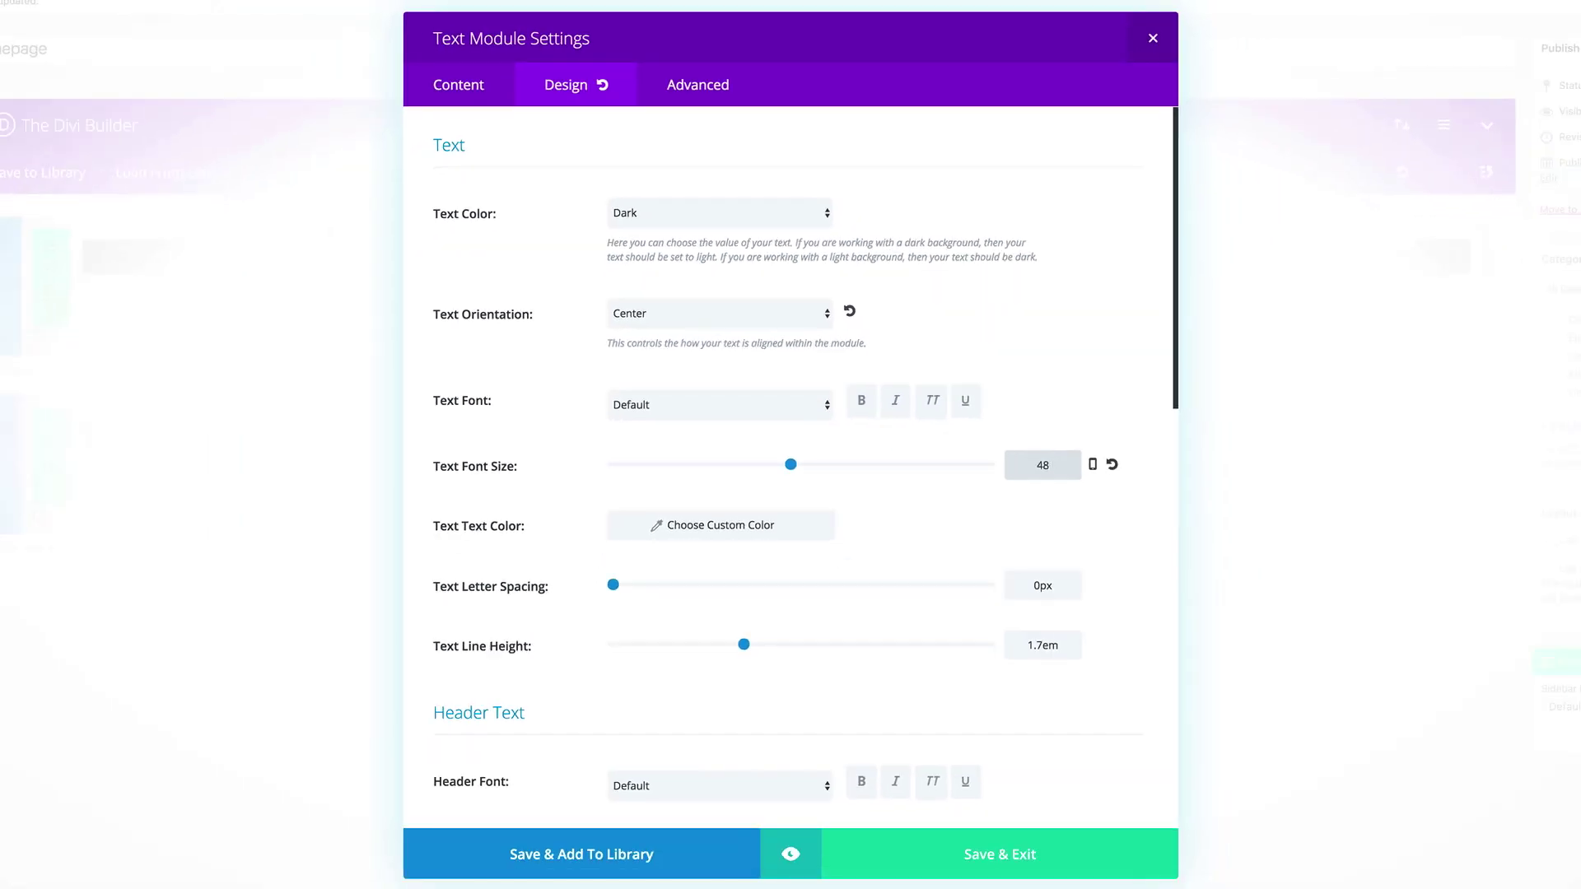
pyautogui.click(1093, 464)
pyautogui.click(789, 473)
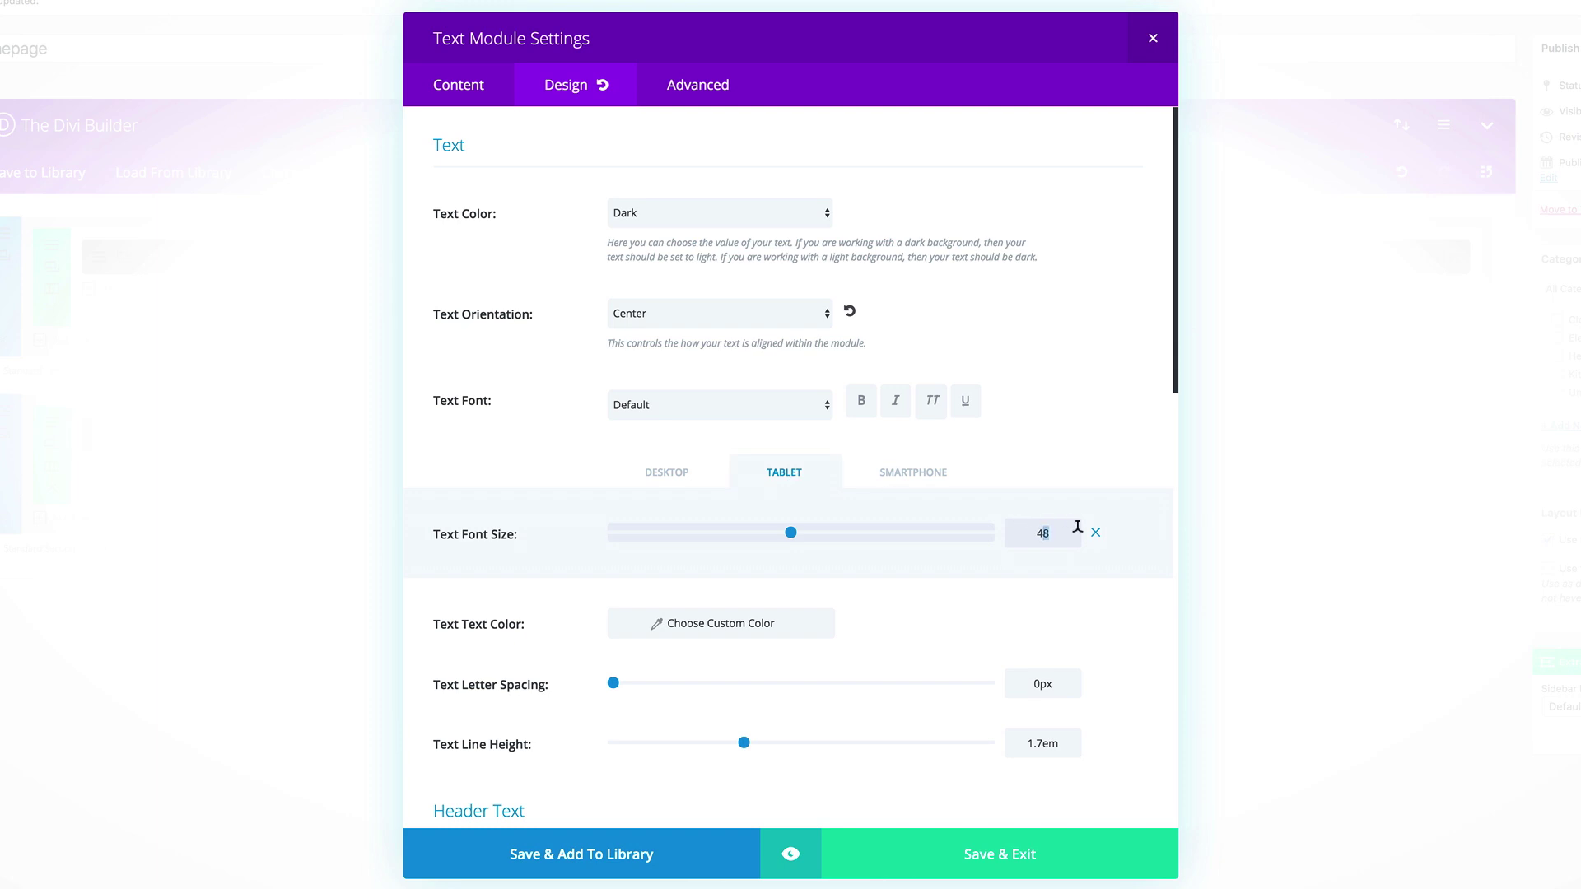
pyautogui.click(919, 476)
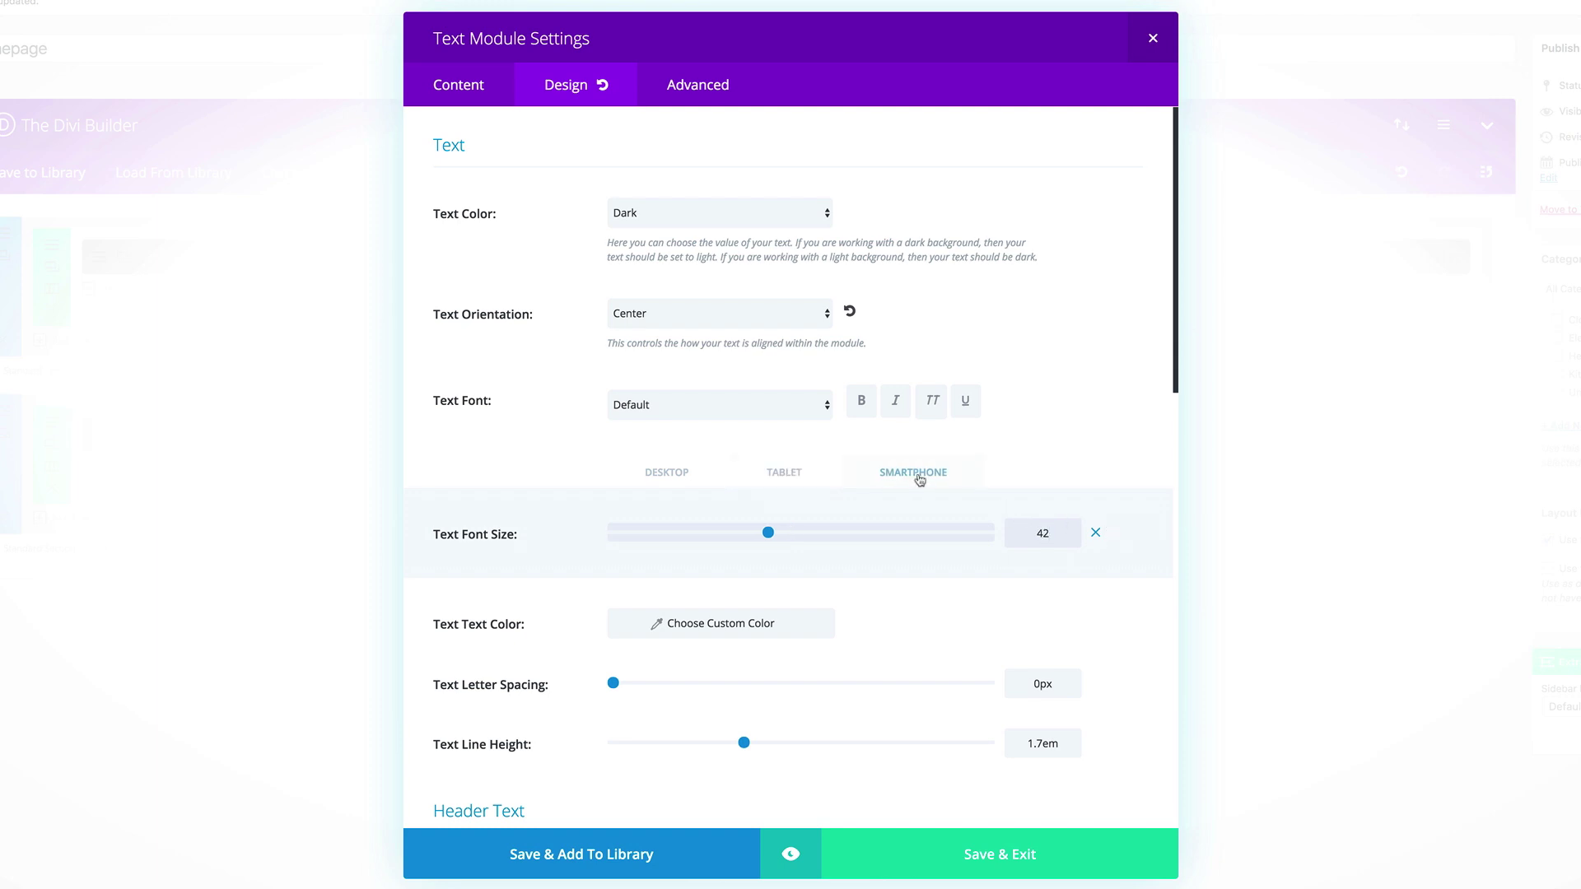
pyautogui.moveTo(1056, 529); pyautogui.dragTo(1035, 532)
pyautogui.write('36')
pyautogui.click(996, 858)
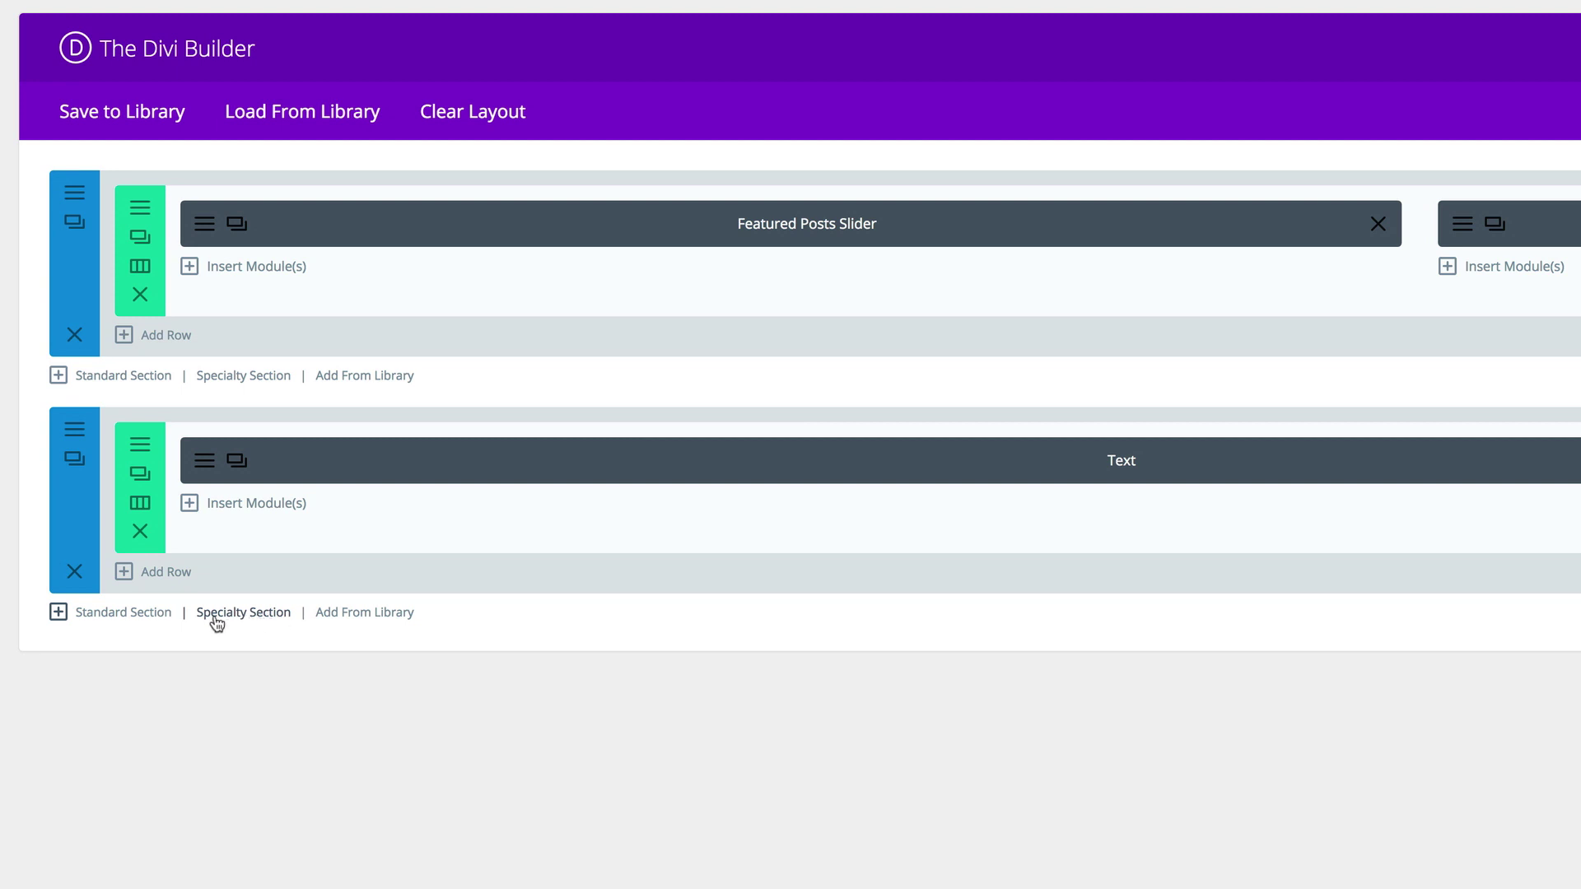
# Add a specialty section with a side column and split its main area into 1/2 + 1/2 columns.
pyautogui.click(275, 622)
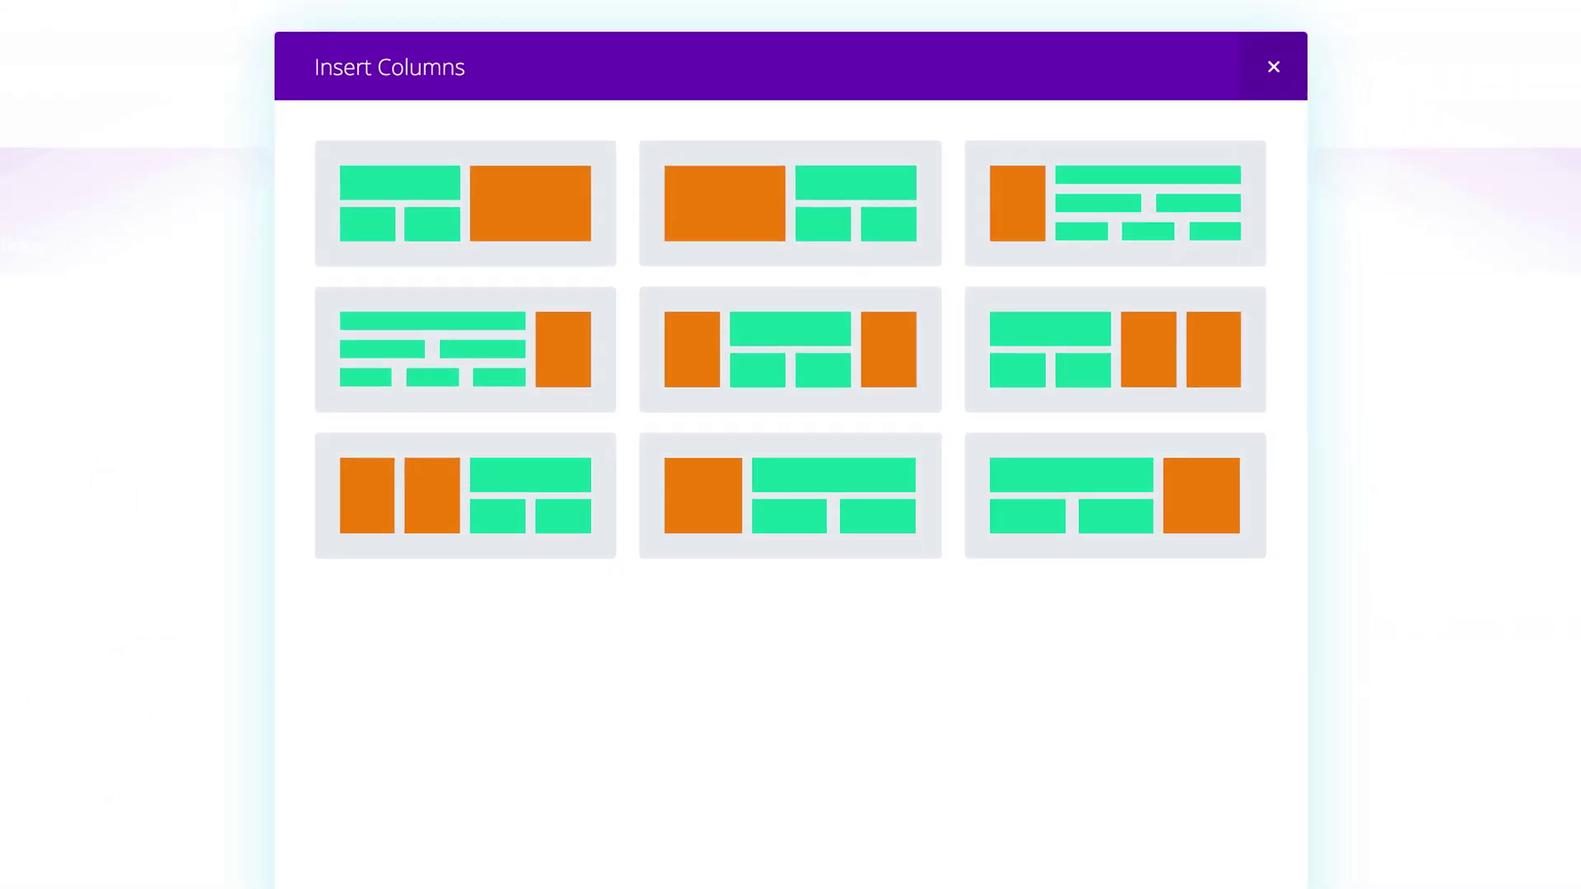
pyautogui.click(432, 353)
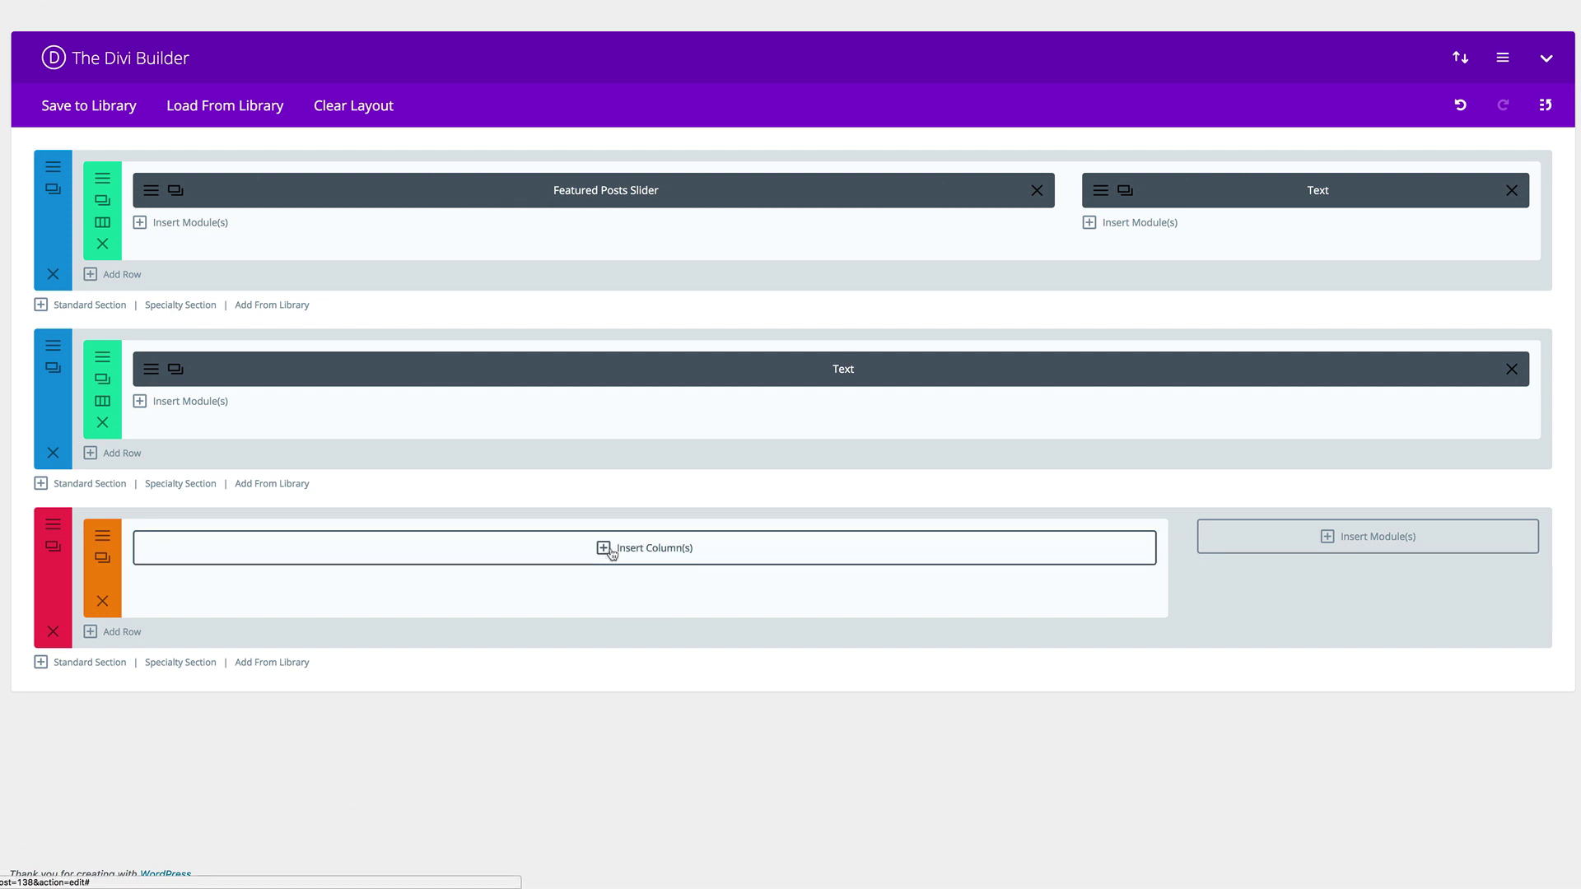
pyautogui.click(605, 549)
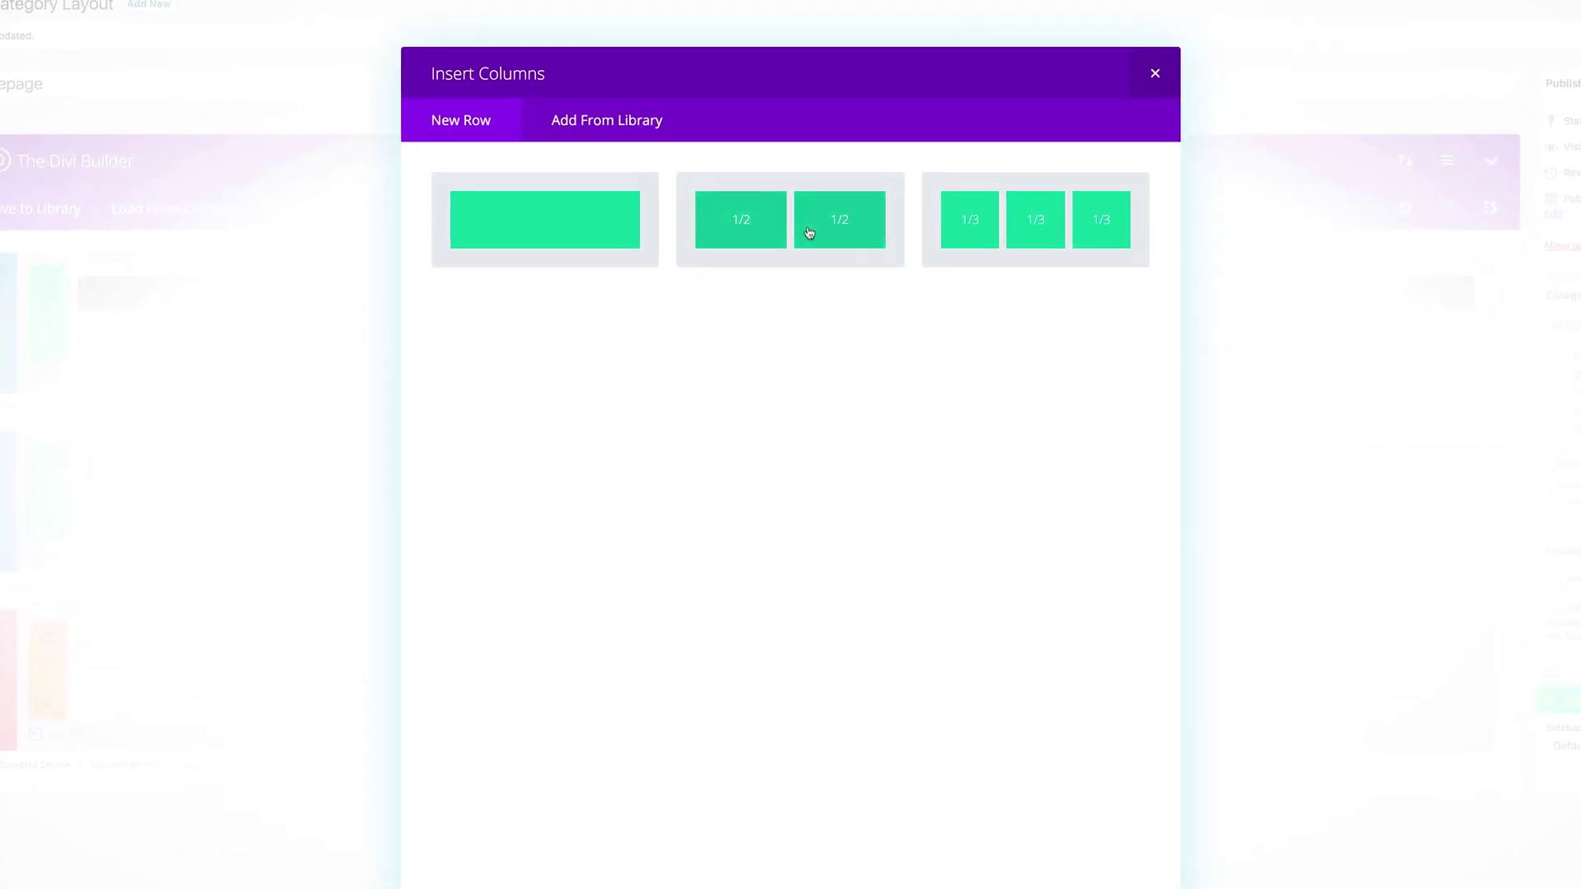
pyautogui.click(822, 239)
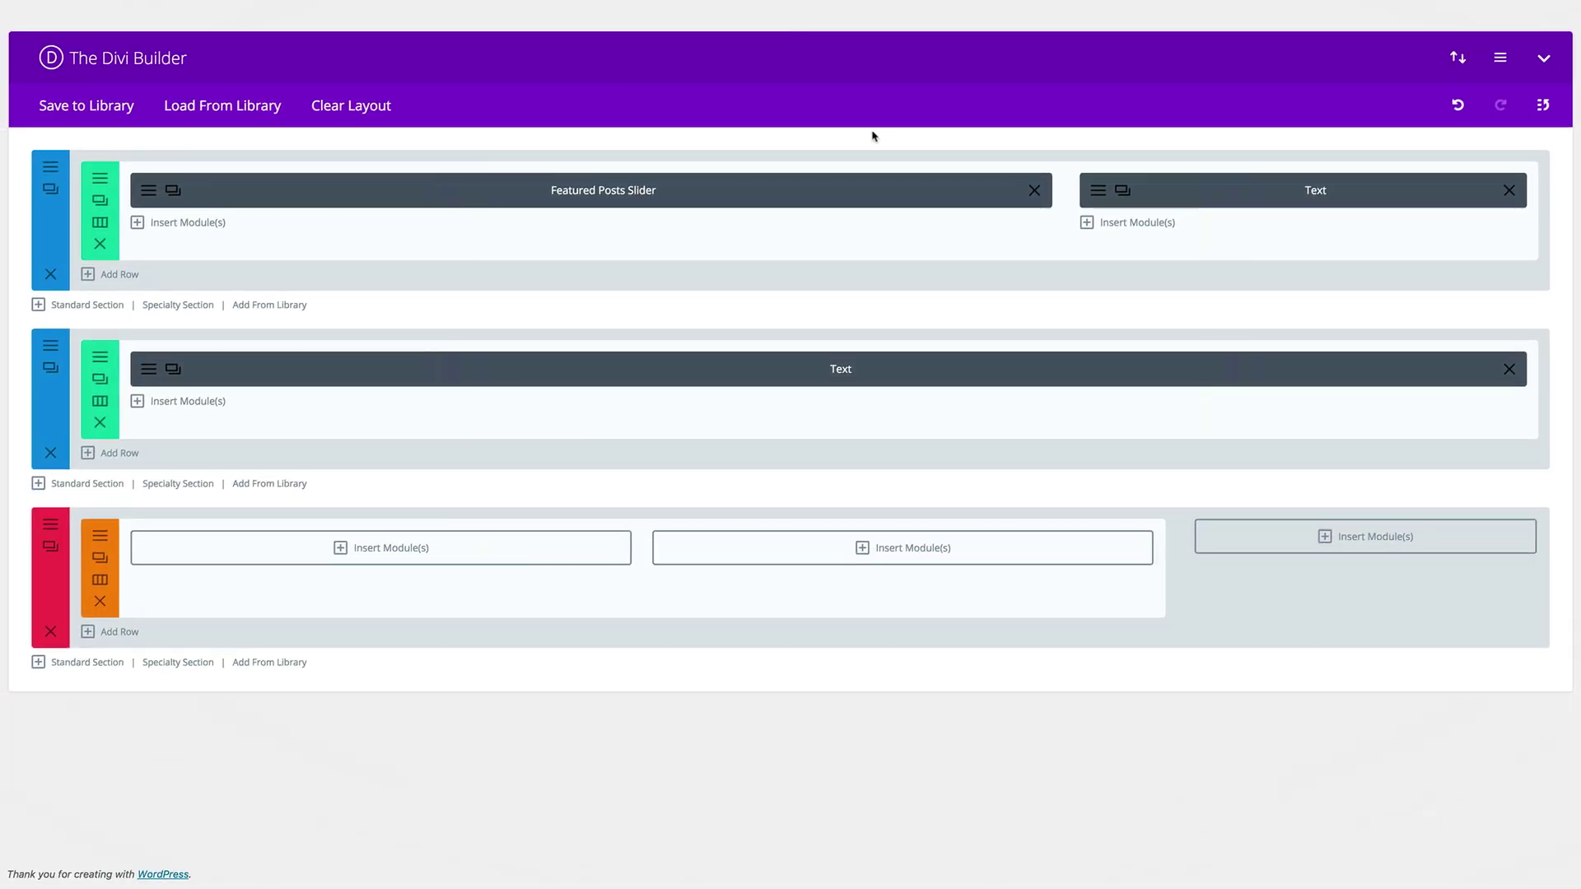
# Insert a Posts module in the first half showing Clothing posts with author and date hidden.
pyautogui.click(340, 549)
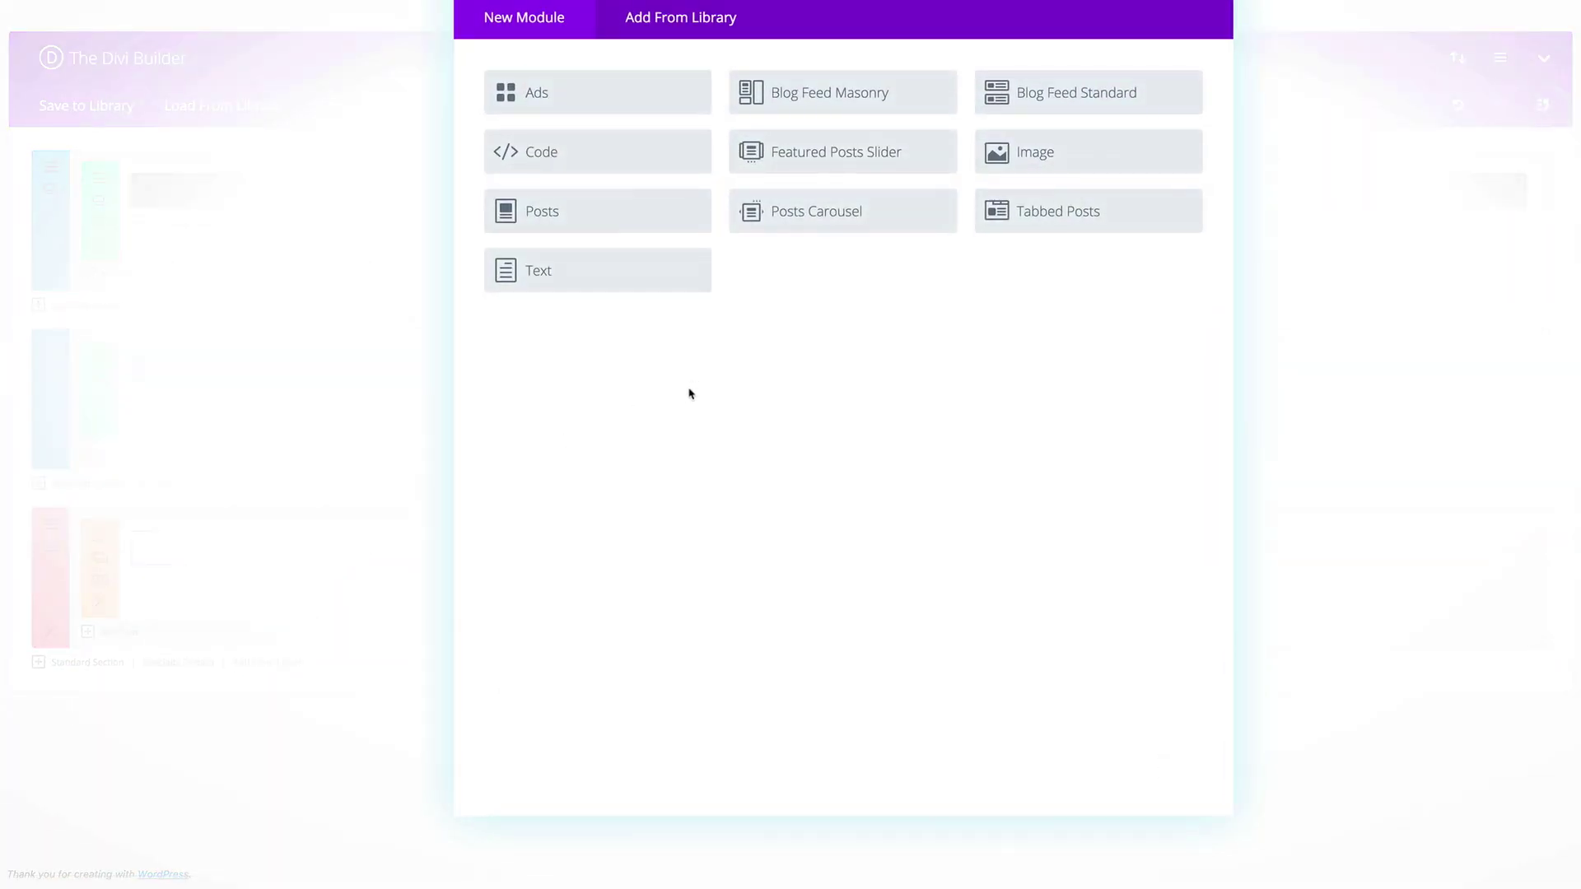
pyautogui.click(540, 217)
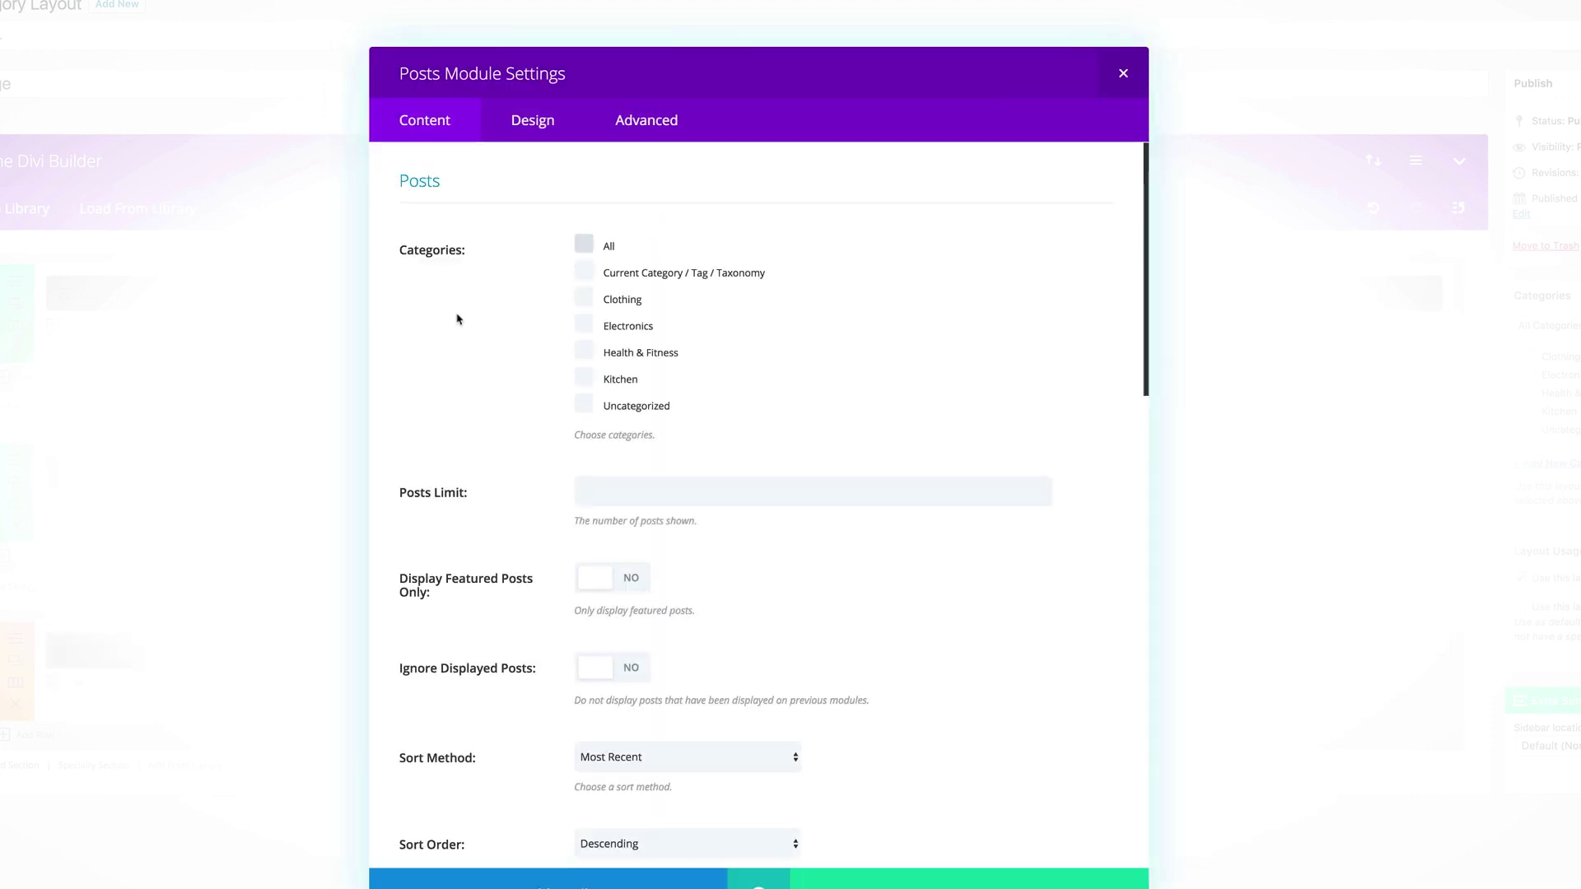
pyautogui.click(584, 298)
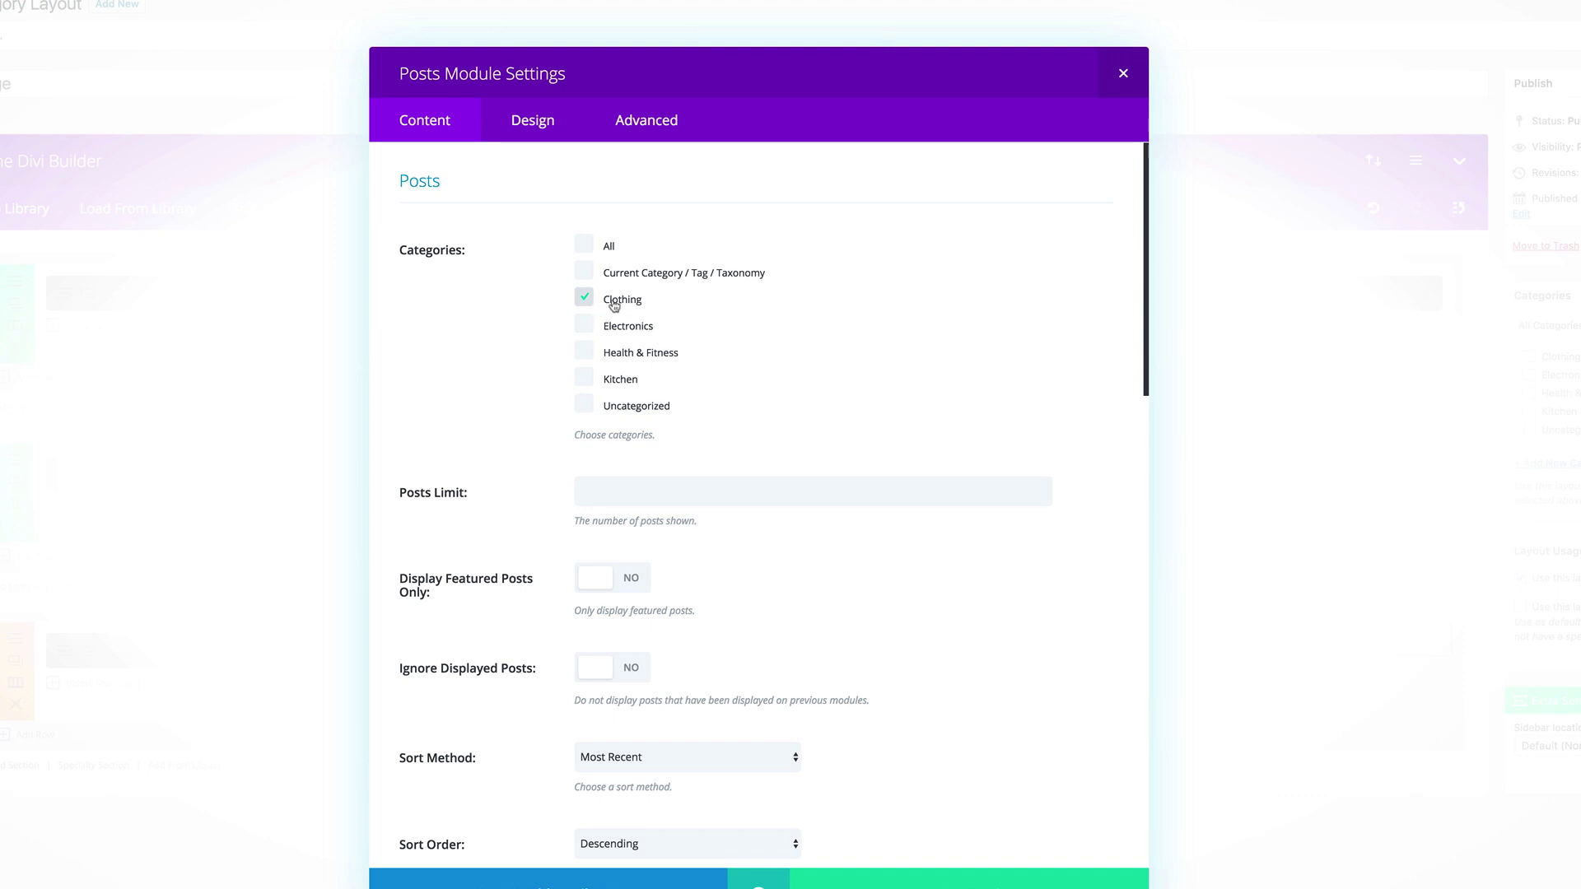
pyautogui.scroll(-6, 822, 629)
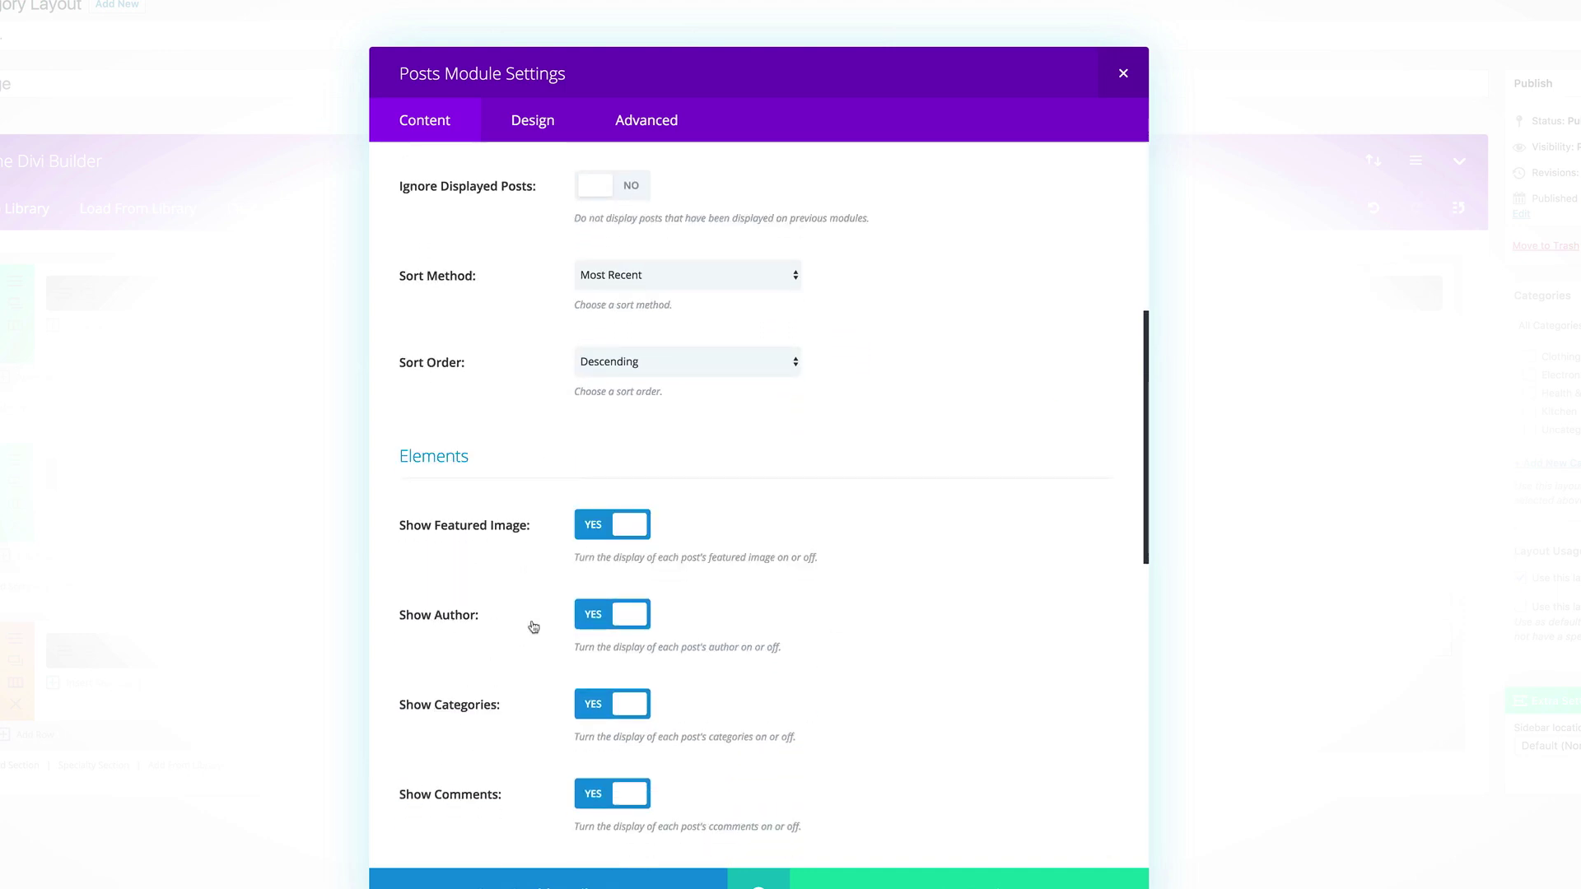
pyautogui.click(594, 619)
pyautogui.scroll(-3, 784, 630)
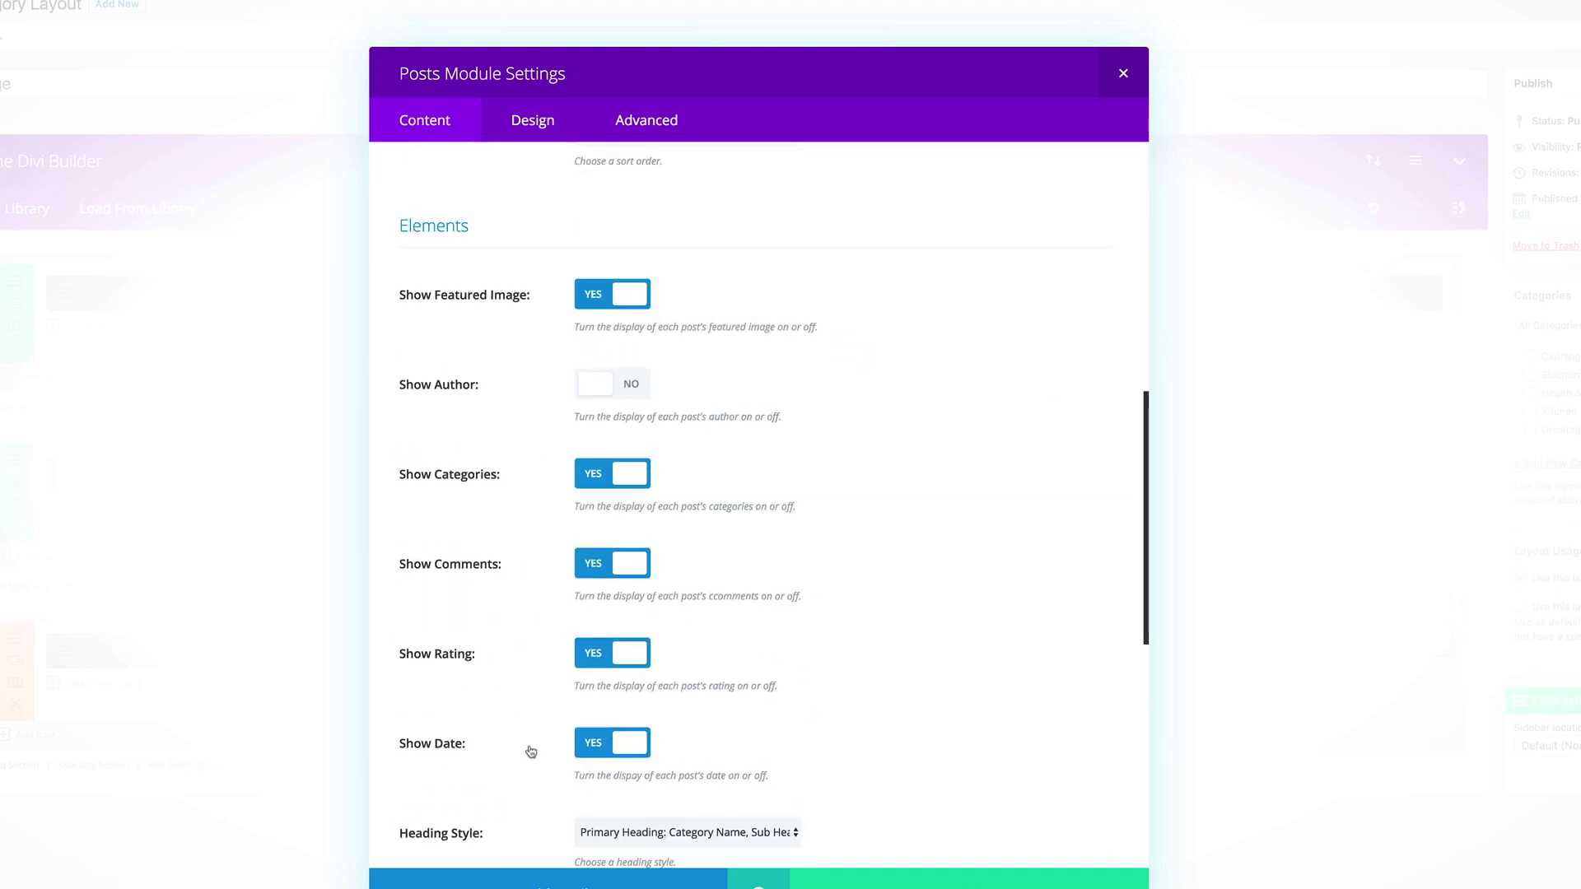
pyautogui.click(596, 751)
pyautogui.scroll(-2, 741, 607)
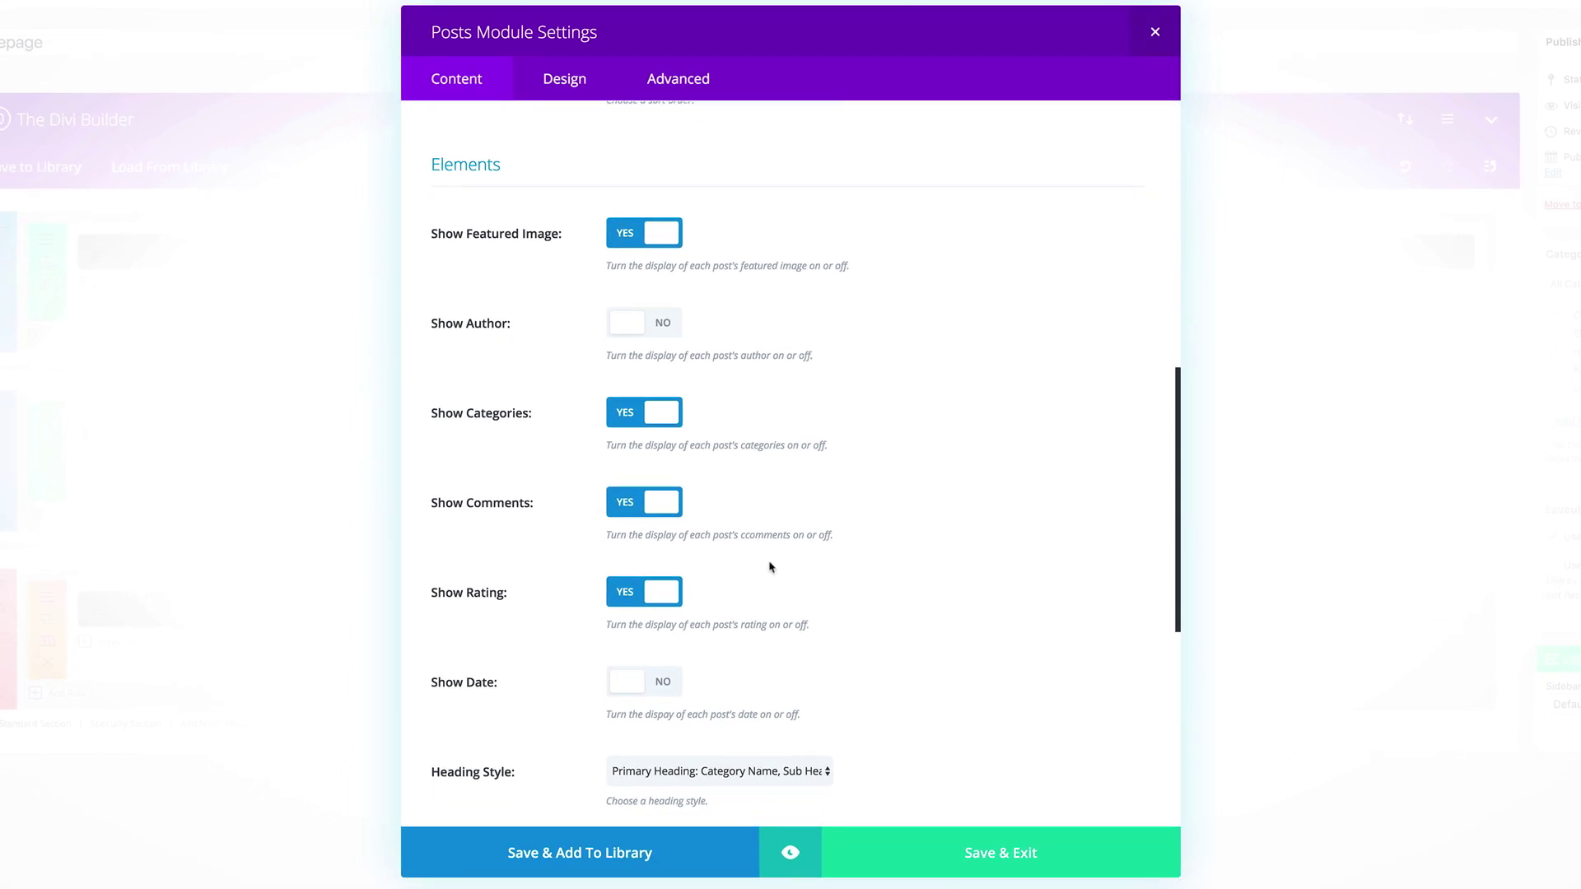
pyautogui.click(1013, 858)
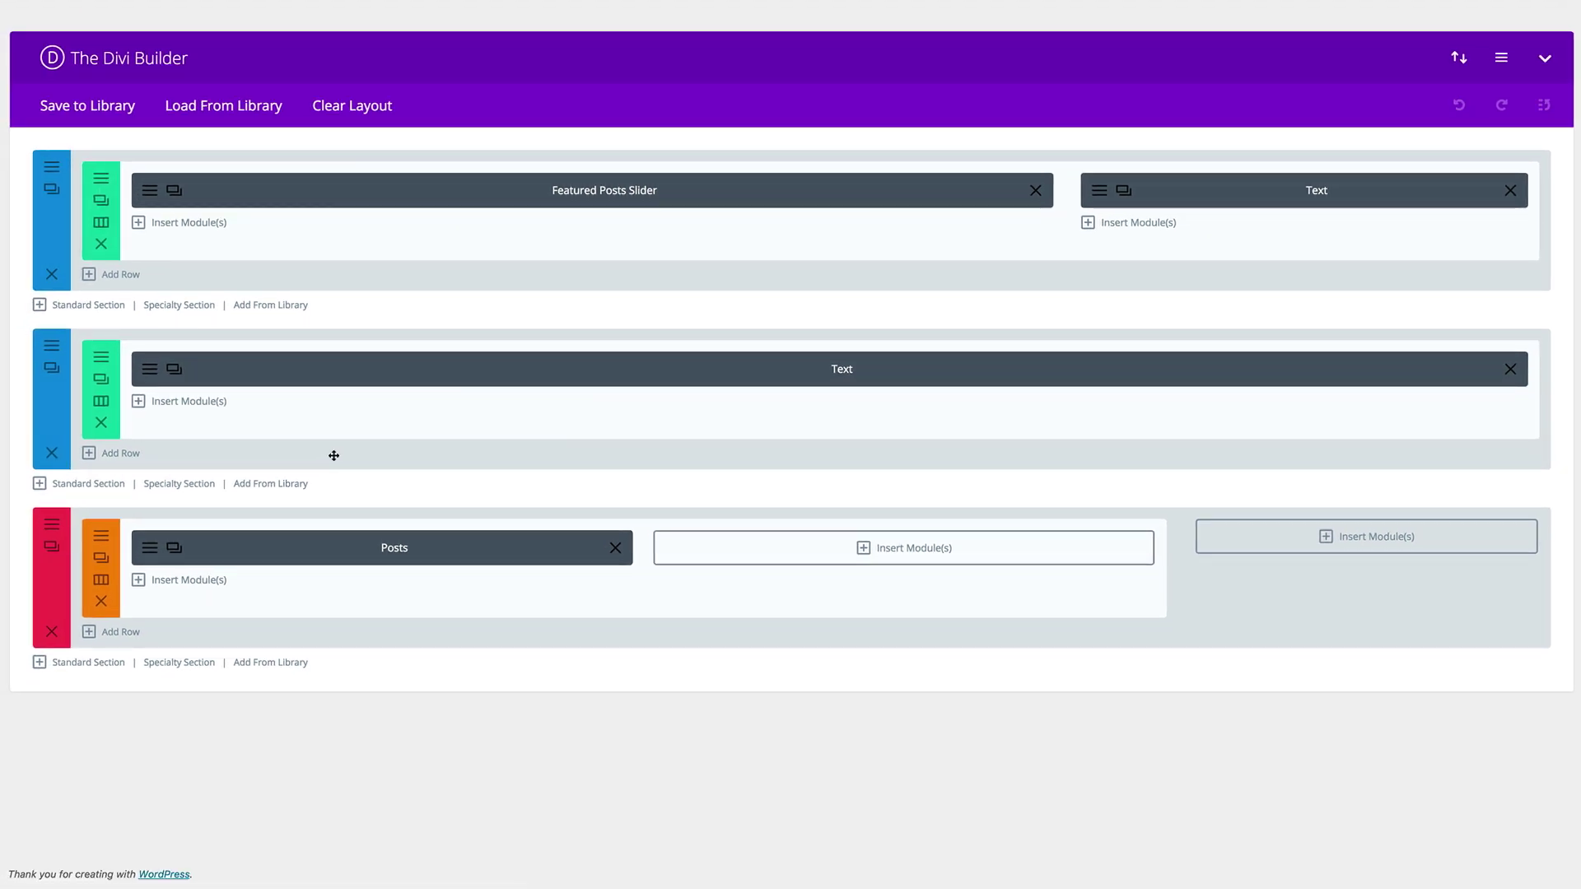
# Clone the Clothing Posts module and place the copies across both half columns.
pyautogui.click(174, 549)
pyautogui.click(174, 549)
pyautogui.click(173, 549)
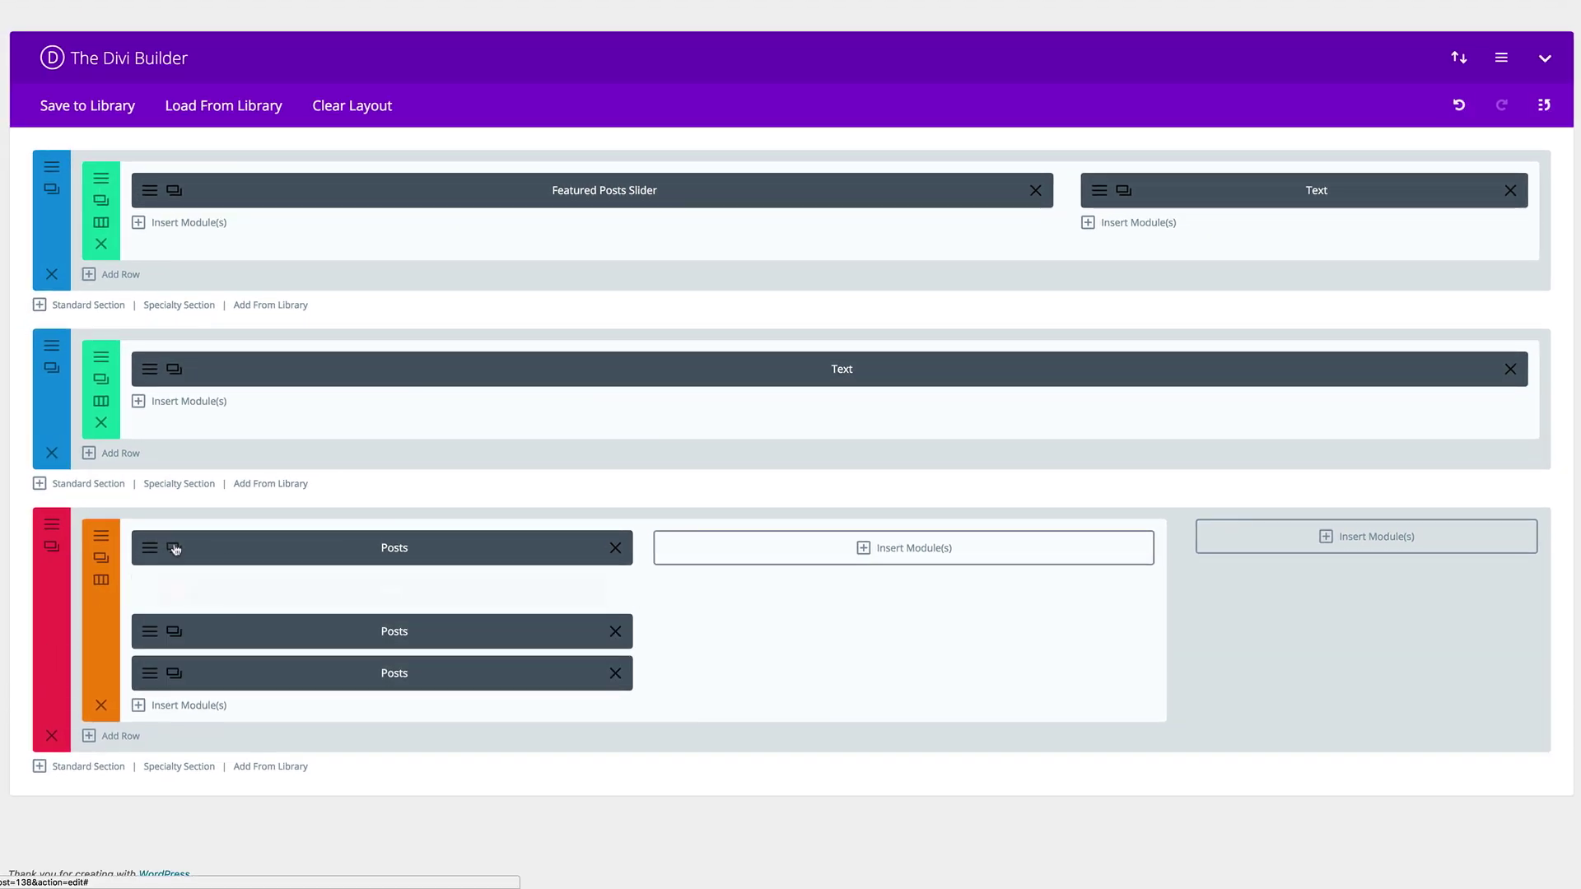
pyautogui.moveTo(174, 590)
pyautogui.mouseDown()
pyautogui.moveTo(690, 545)
pyautogui.moveTo(910, 547)
pyautogui.mouseUp()
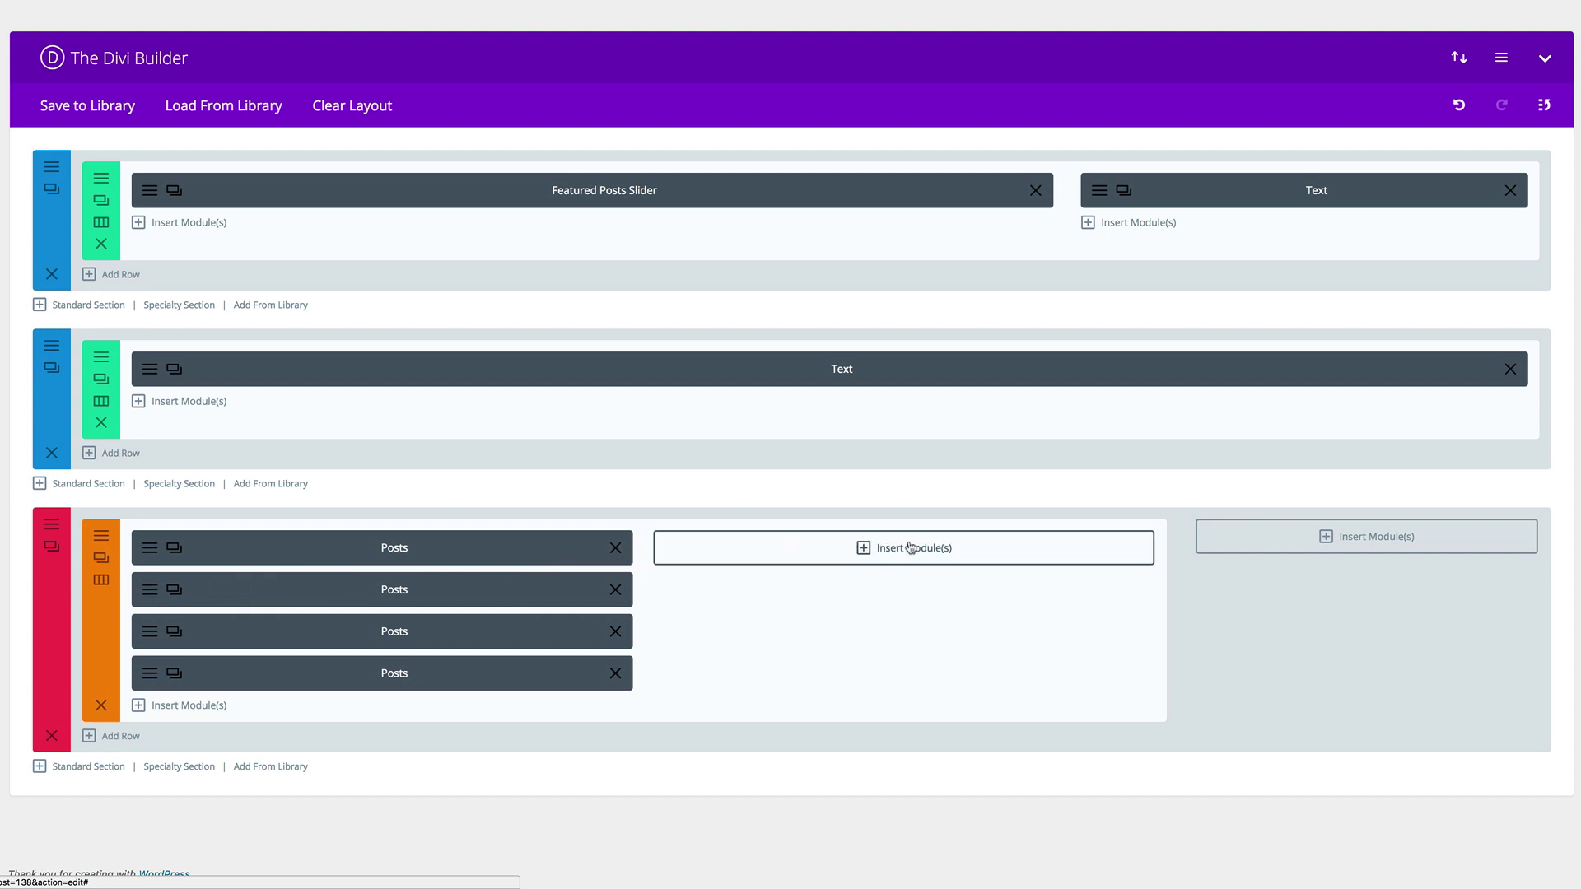
pyautogui.moveTo(272, 634); pyautogui.dragTo(775, 588)
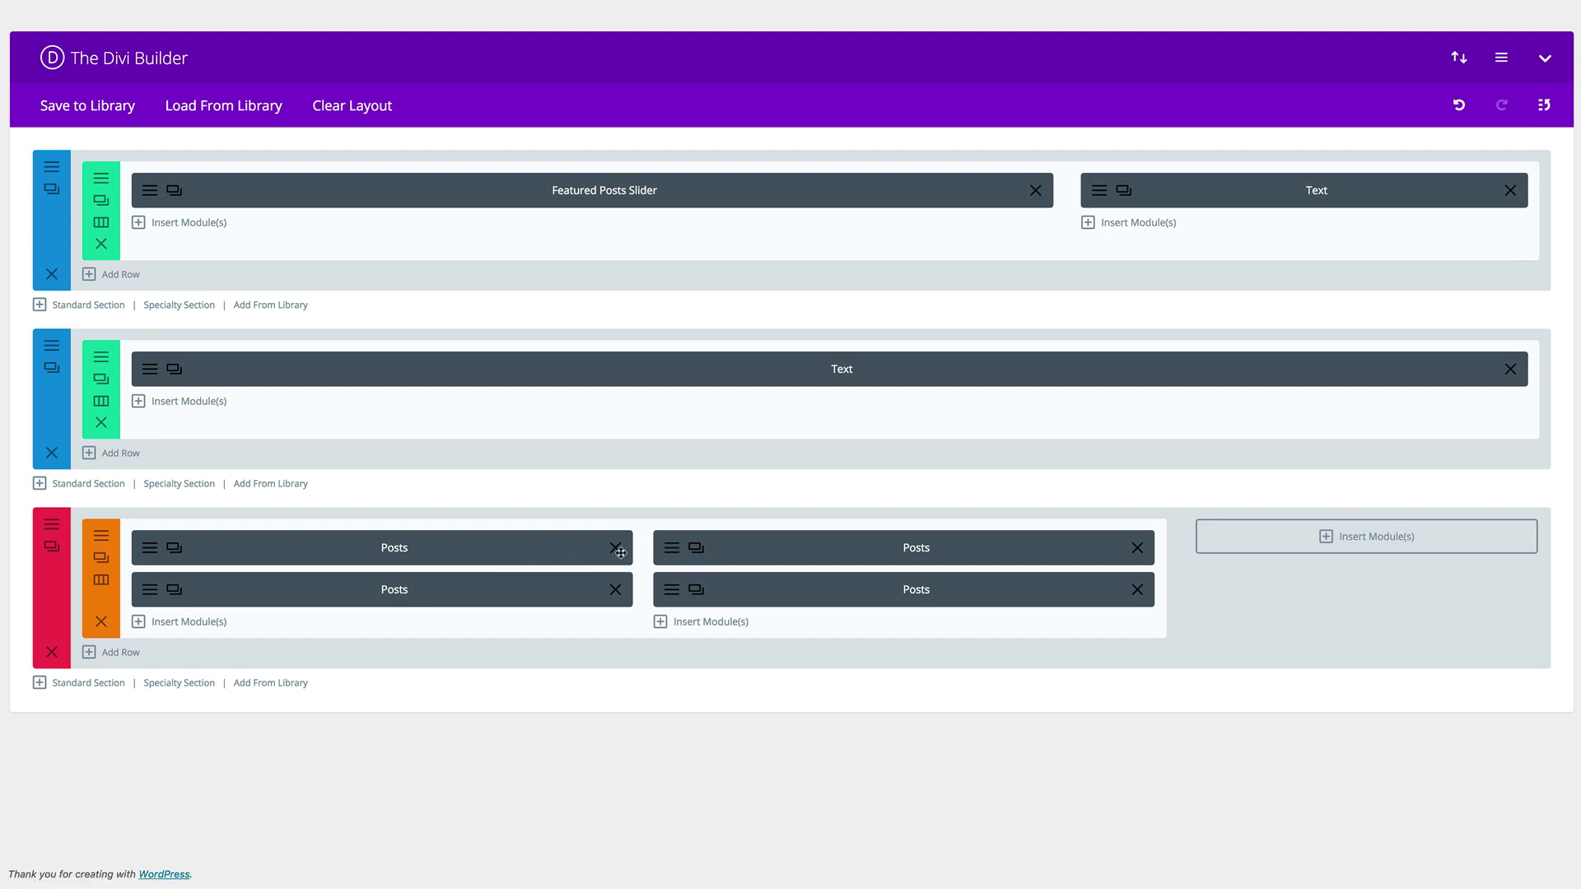
# Change the three copies' categories to Electronics, Health & Fitness and Kitchen.
pyautogui.click(674, 552)
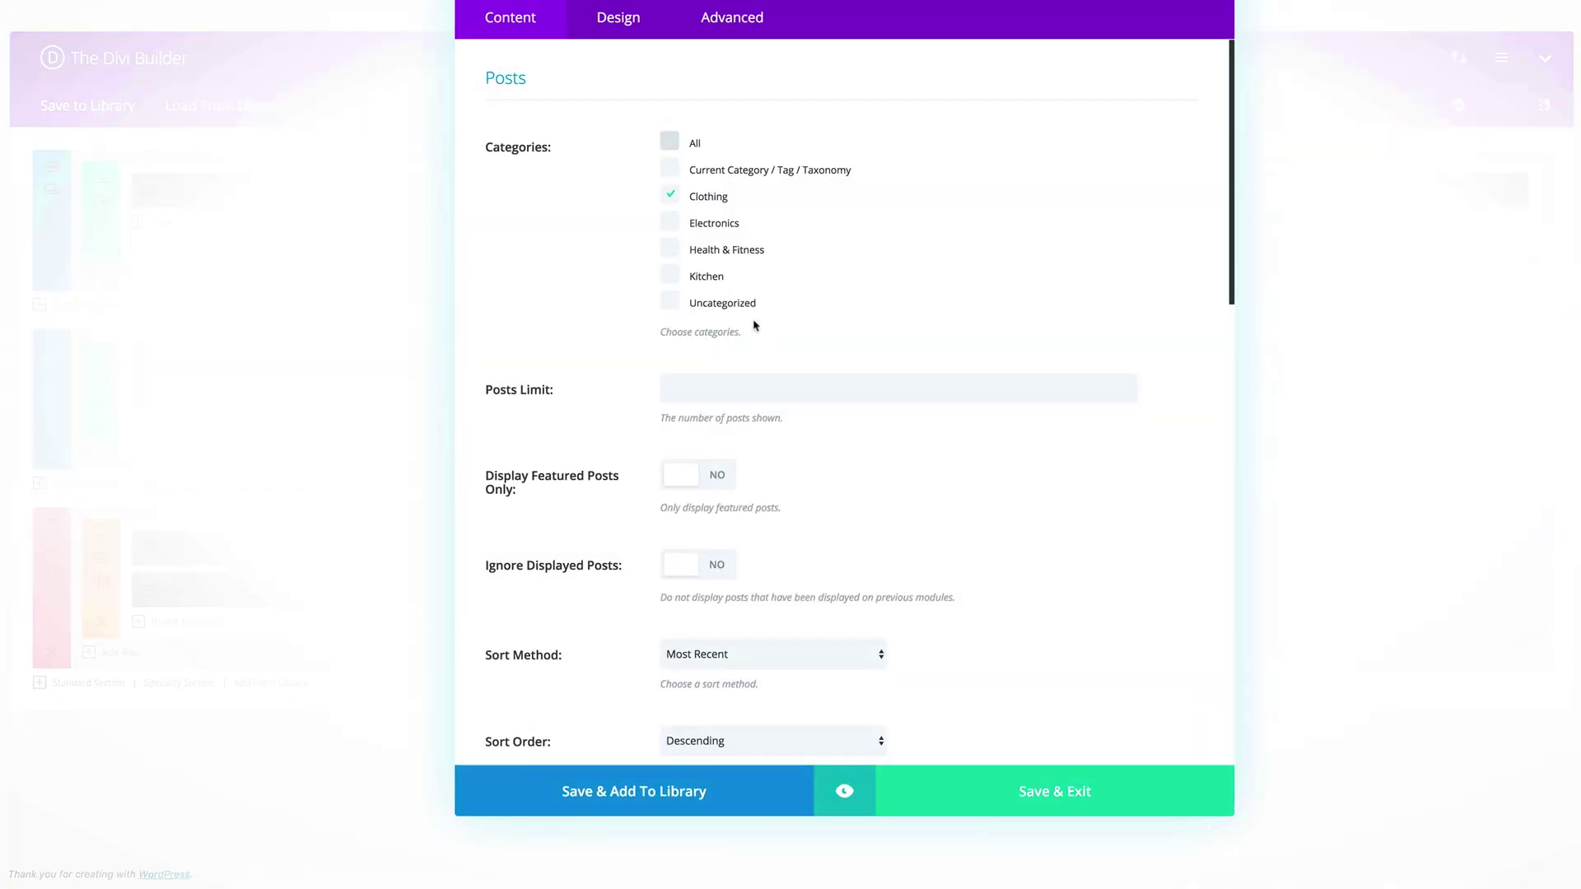
pyautogui.click(670, 220)
pyautogui.click(670, 195)
pyautogui.click(1065, 790)
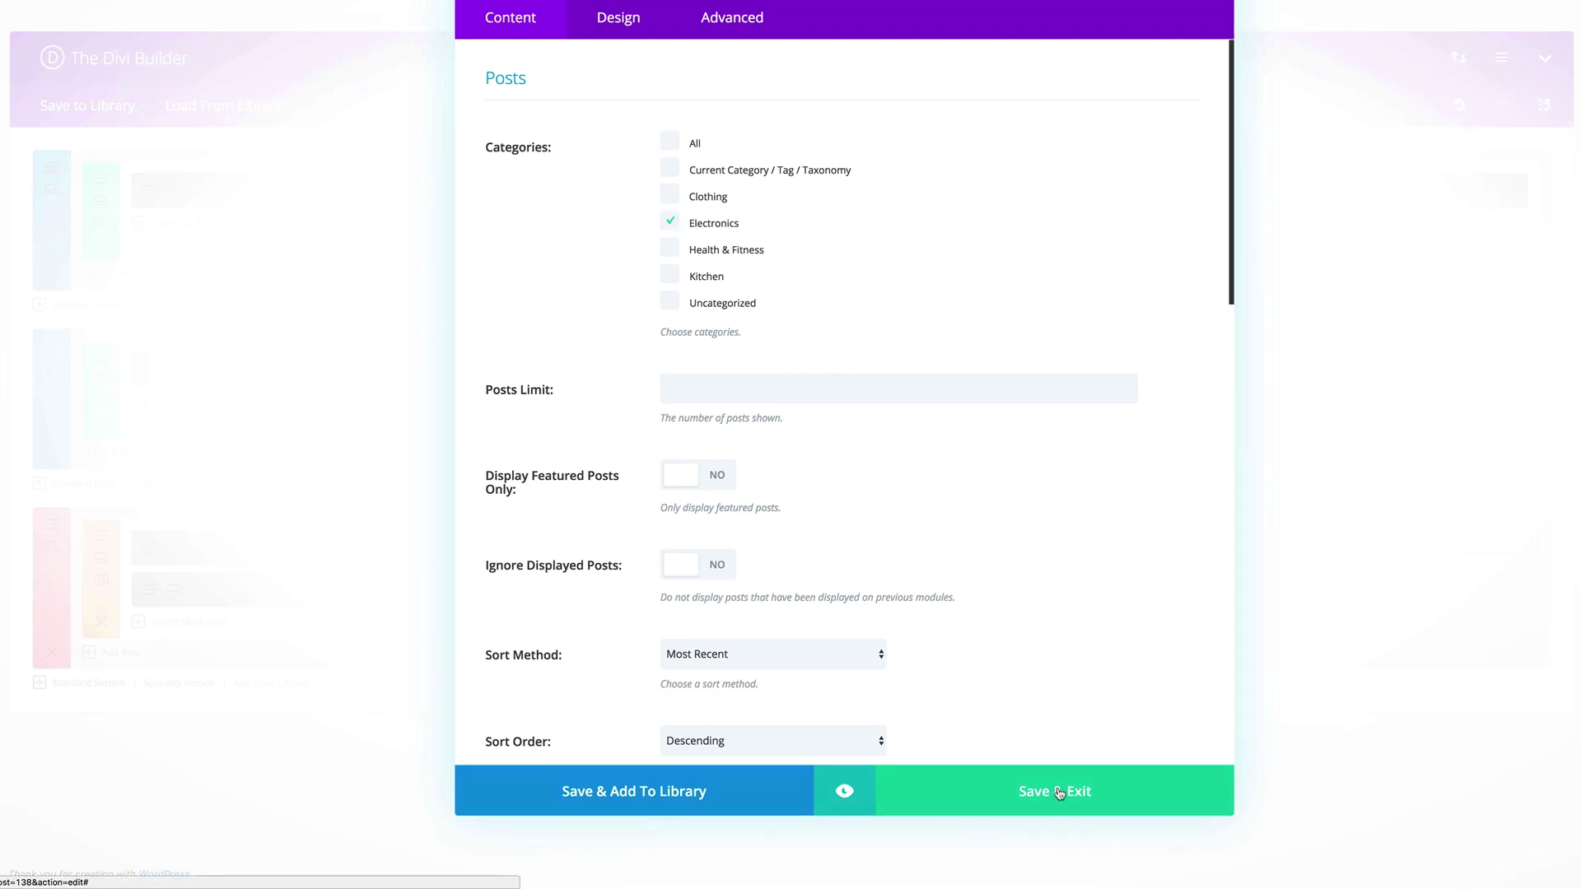
pyautogui.click(149, 591)
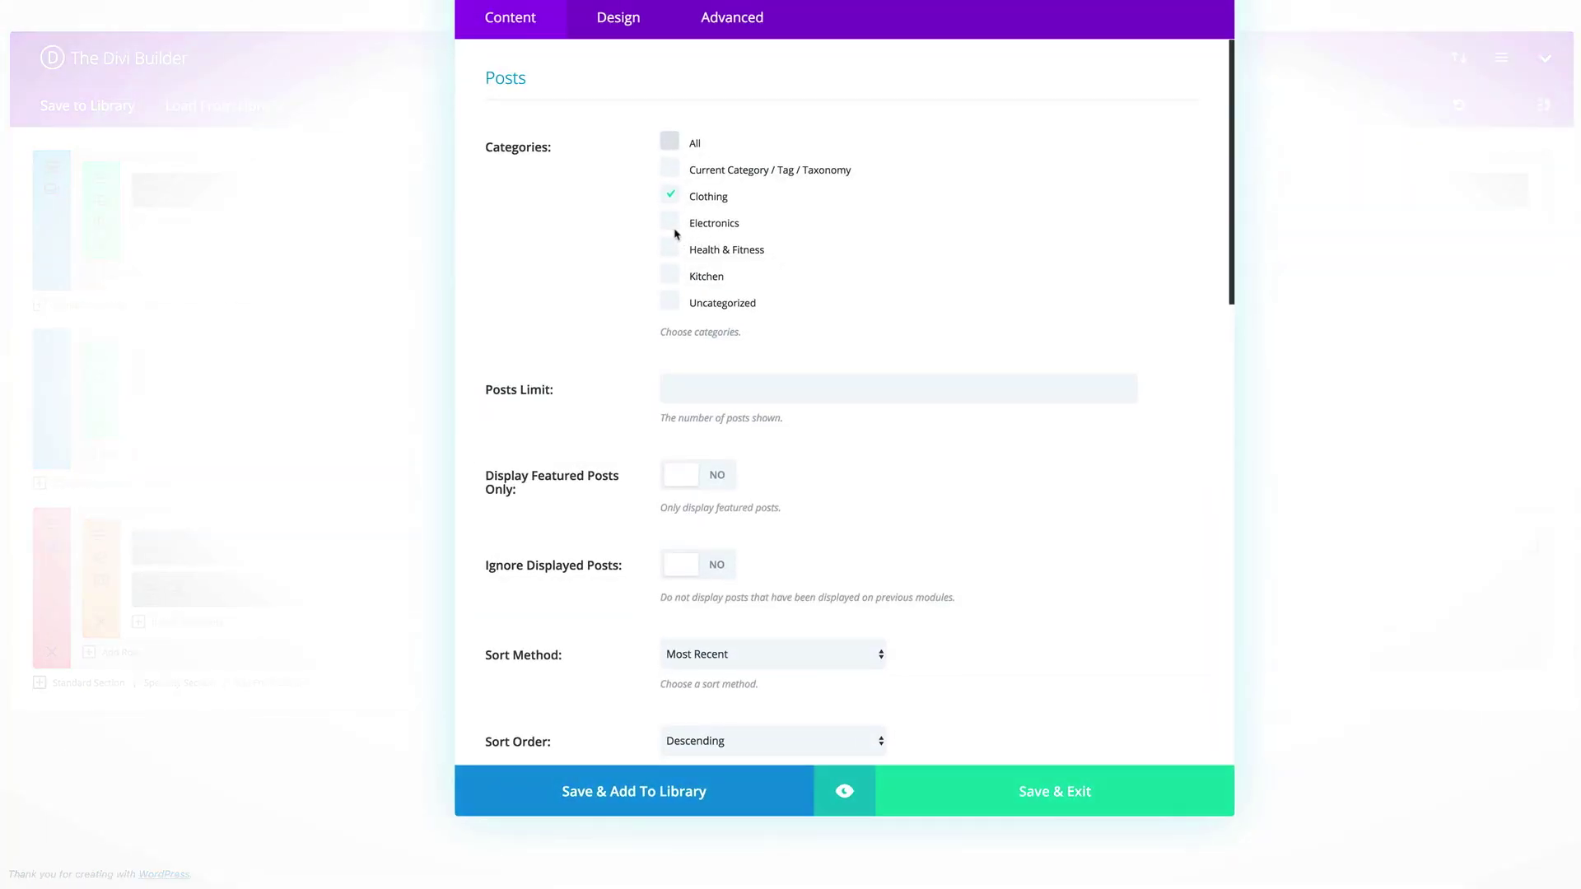
pyautogui.click(669, 249)
pyautogui.click(671, 198)
pyautogui.click(1066, 797)
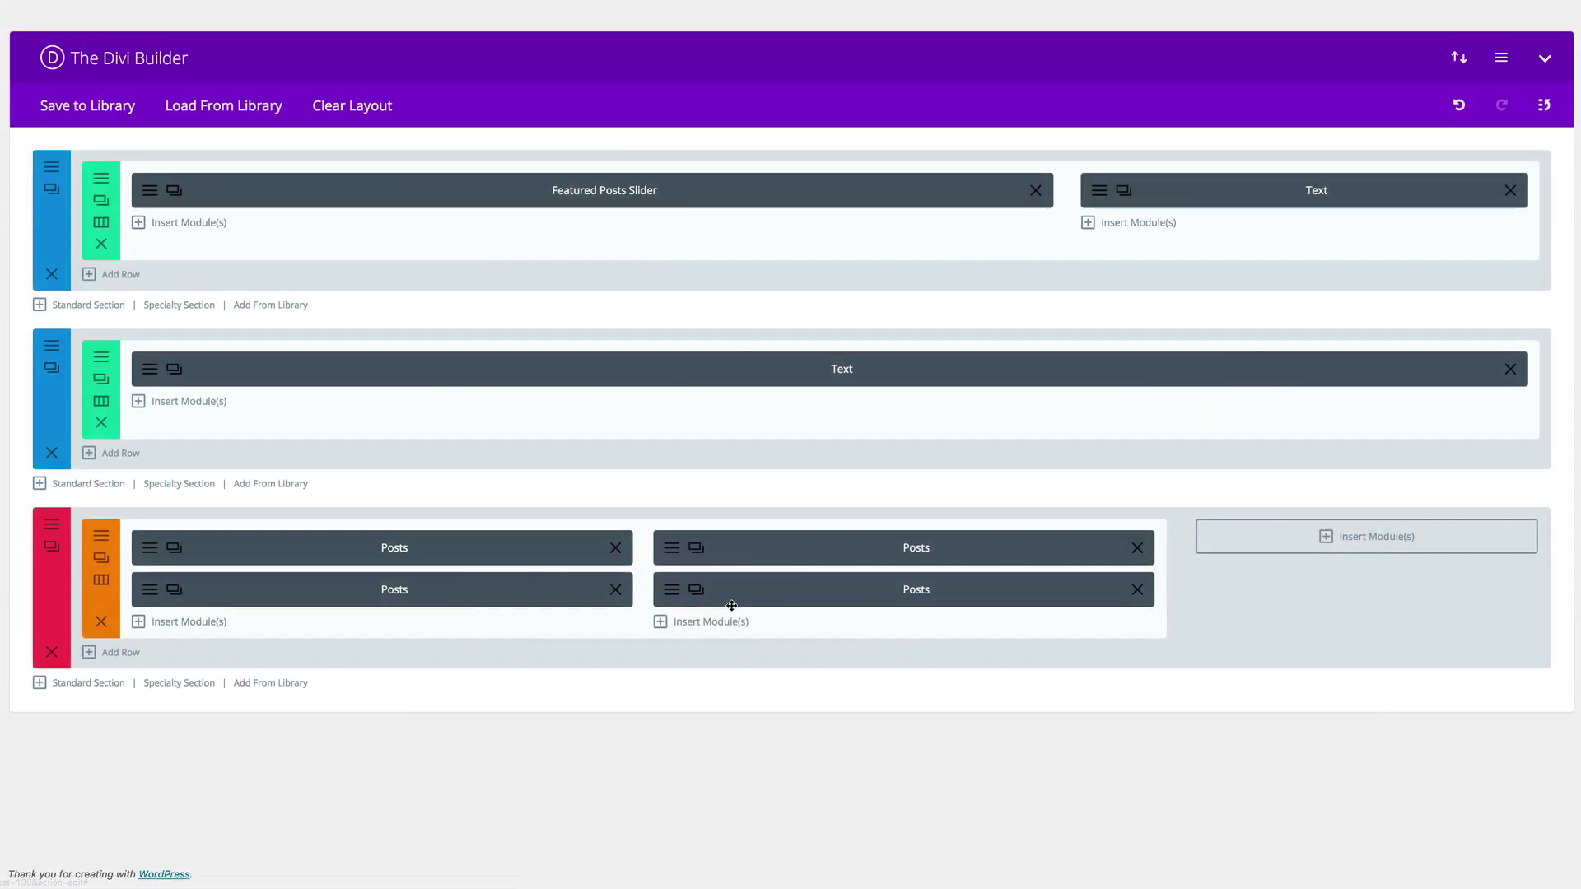
pyautogui.click(671, 589)
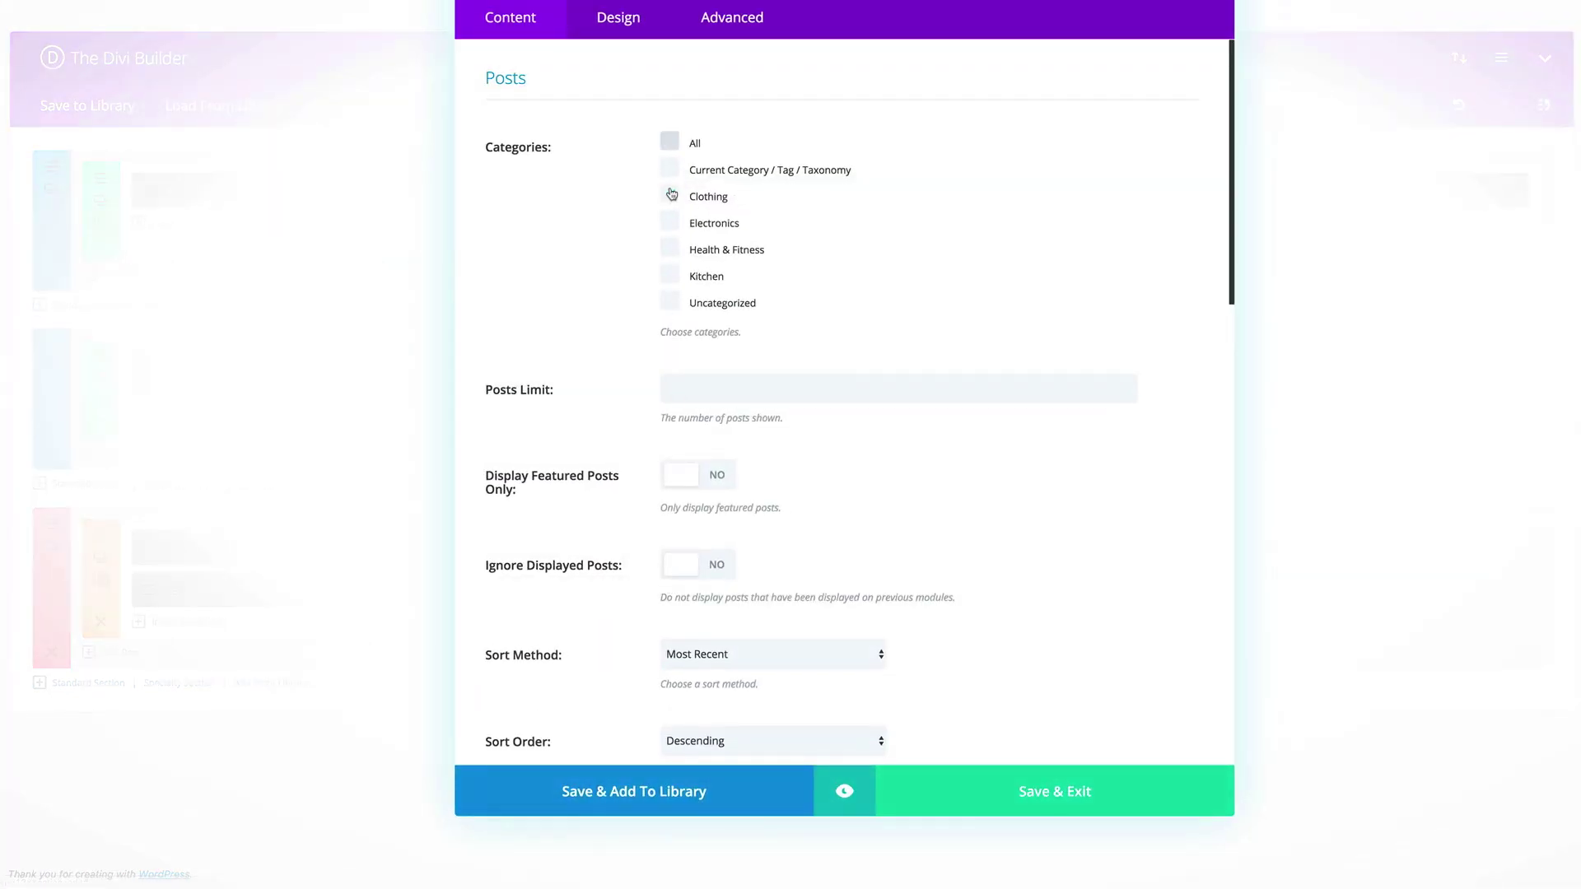
pyautogui.click(673, 276)
pyautogui.click(1061, 792)
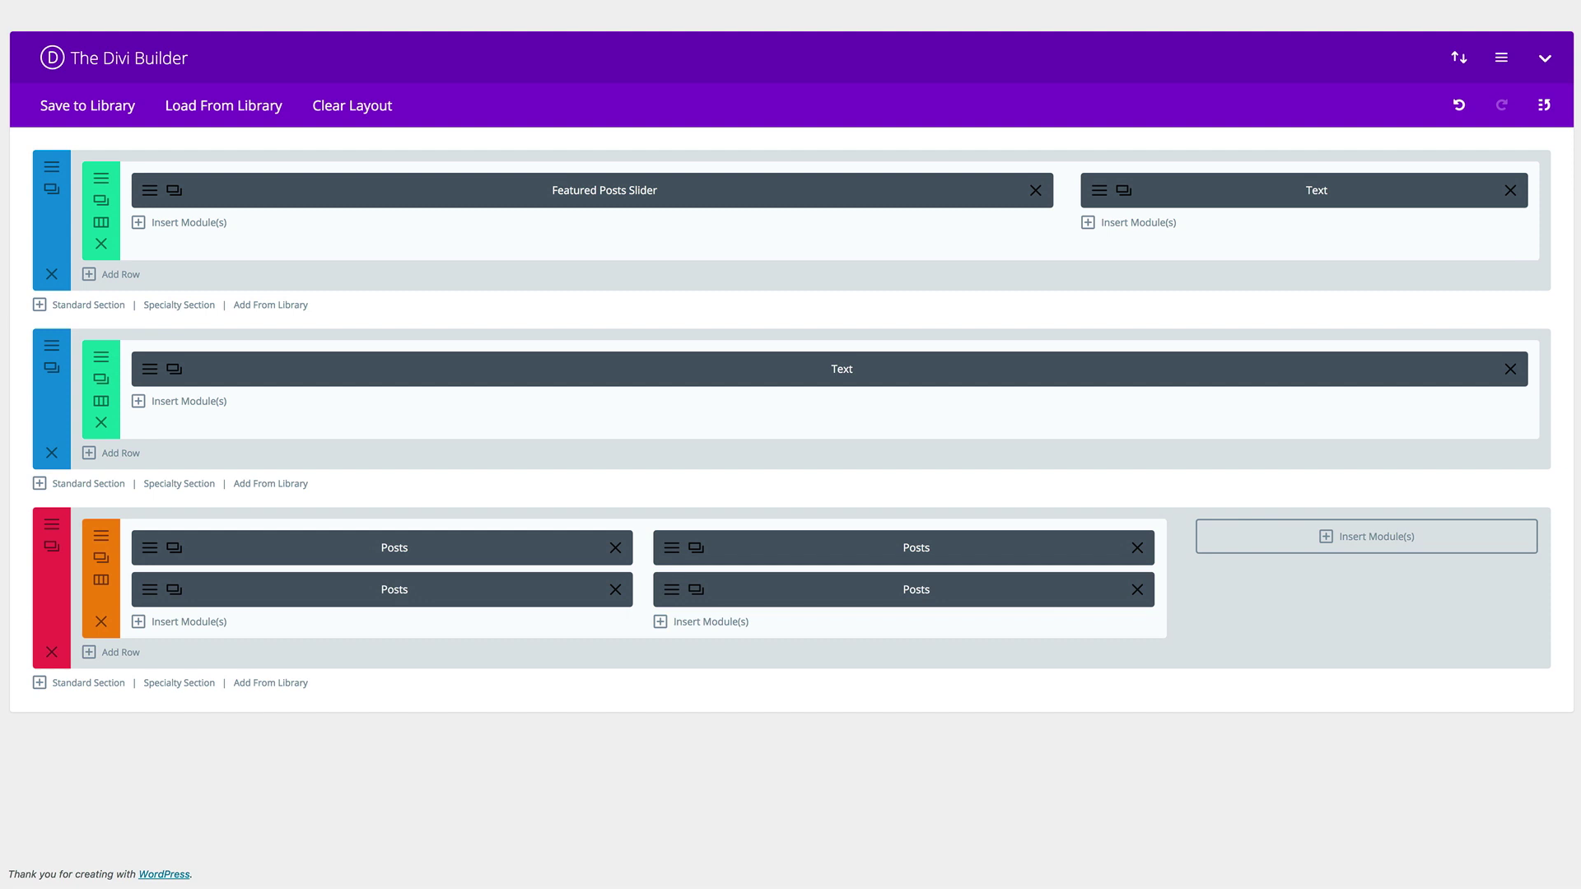
# Add a full-width row to the section and update the layout.
pyautogui.click(120, 655)
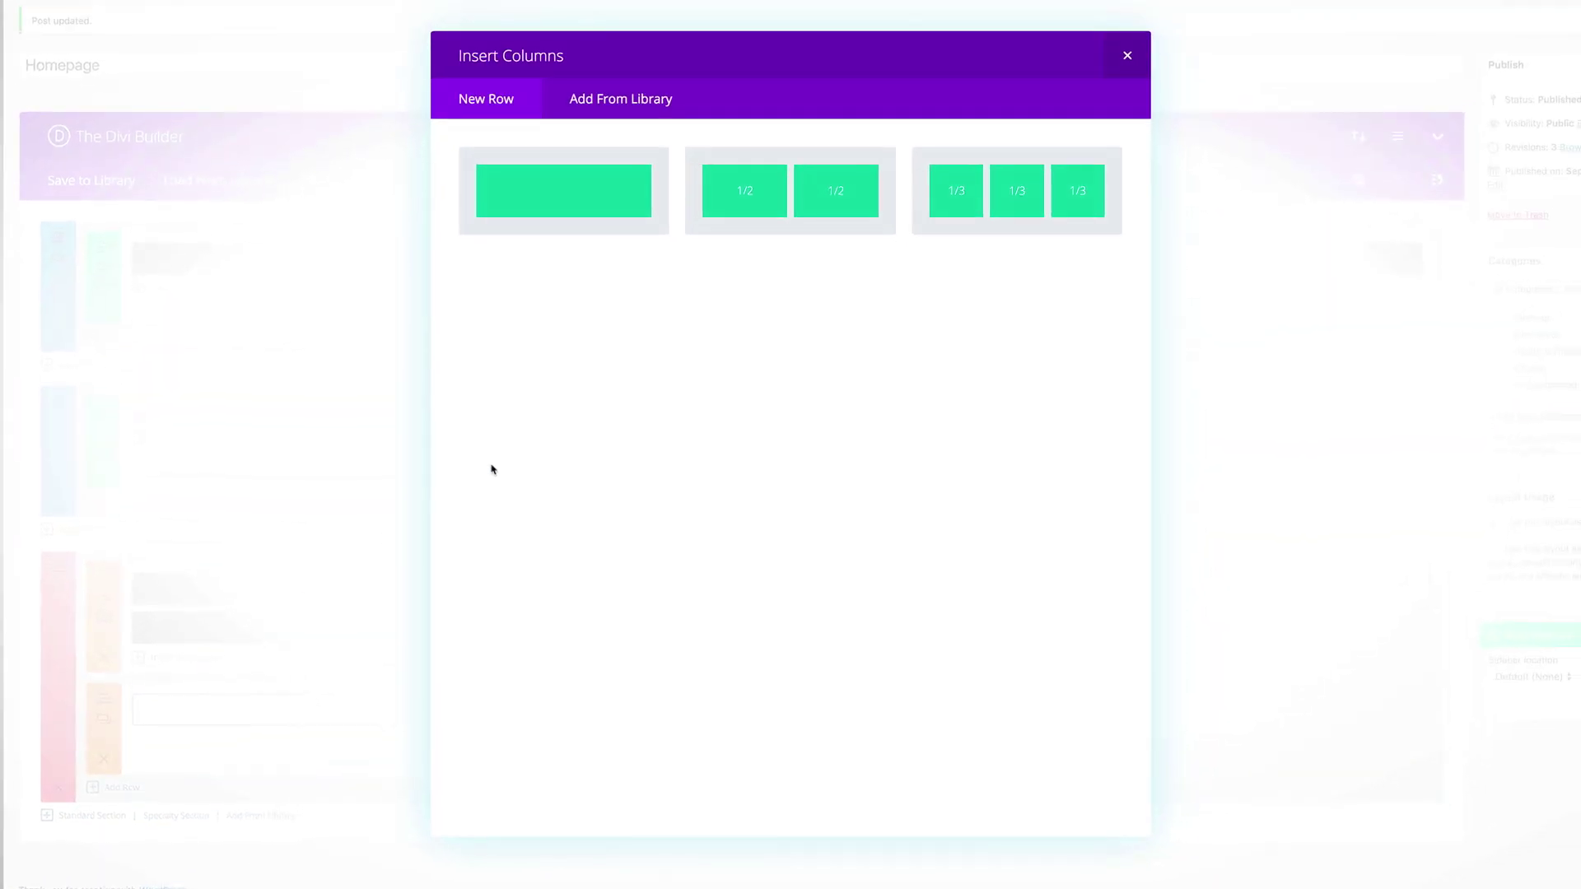
pyautogui.click(583, 195)
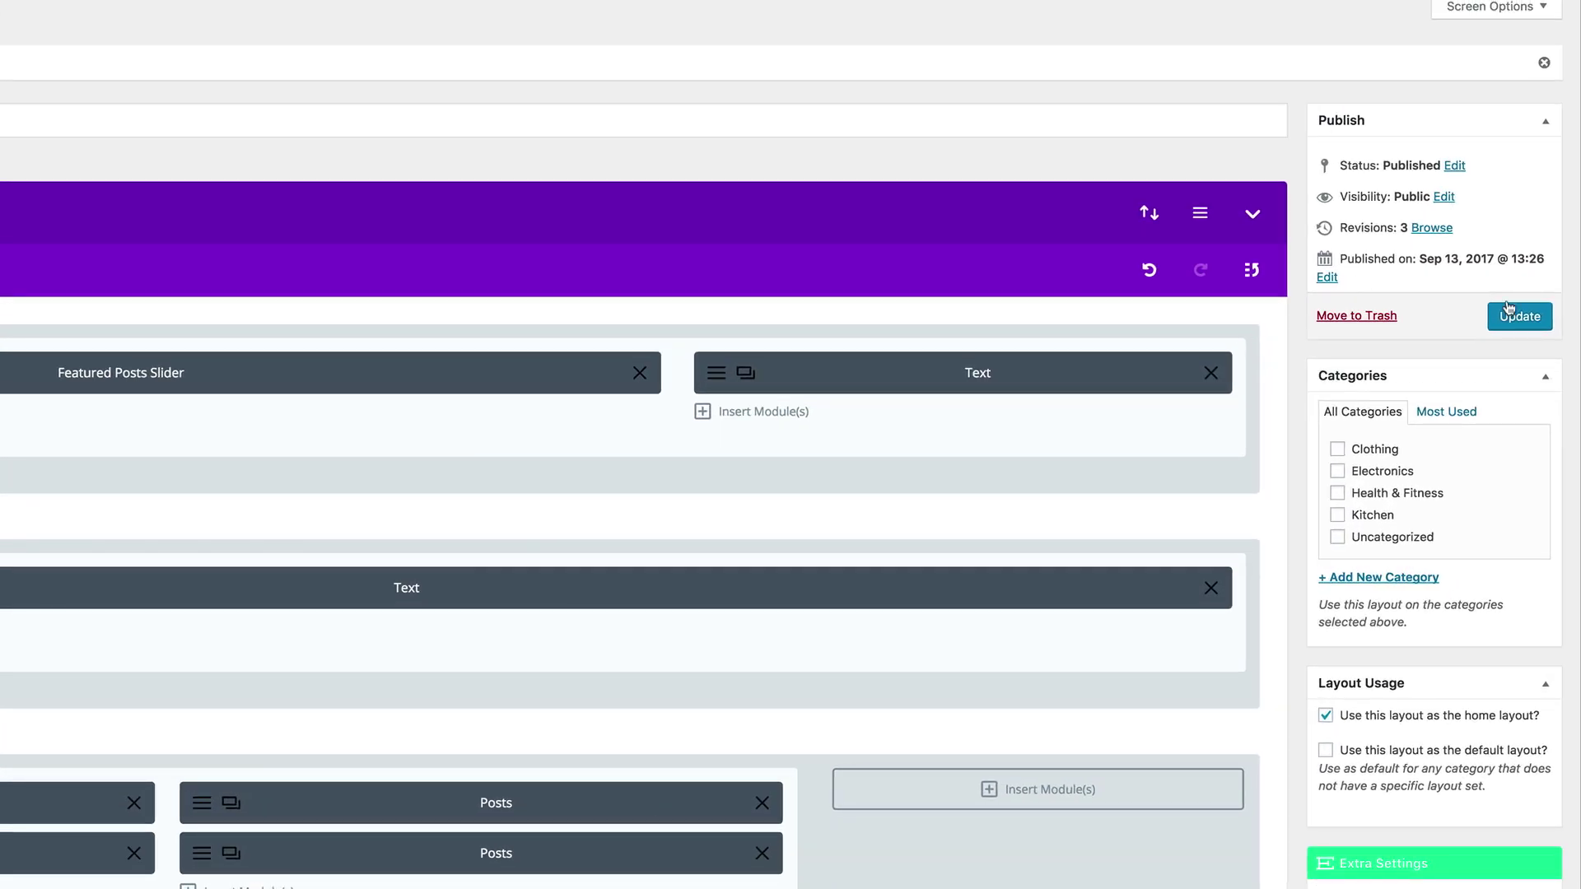
pyautogui.click(1512, 325)
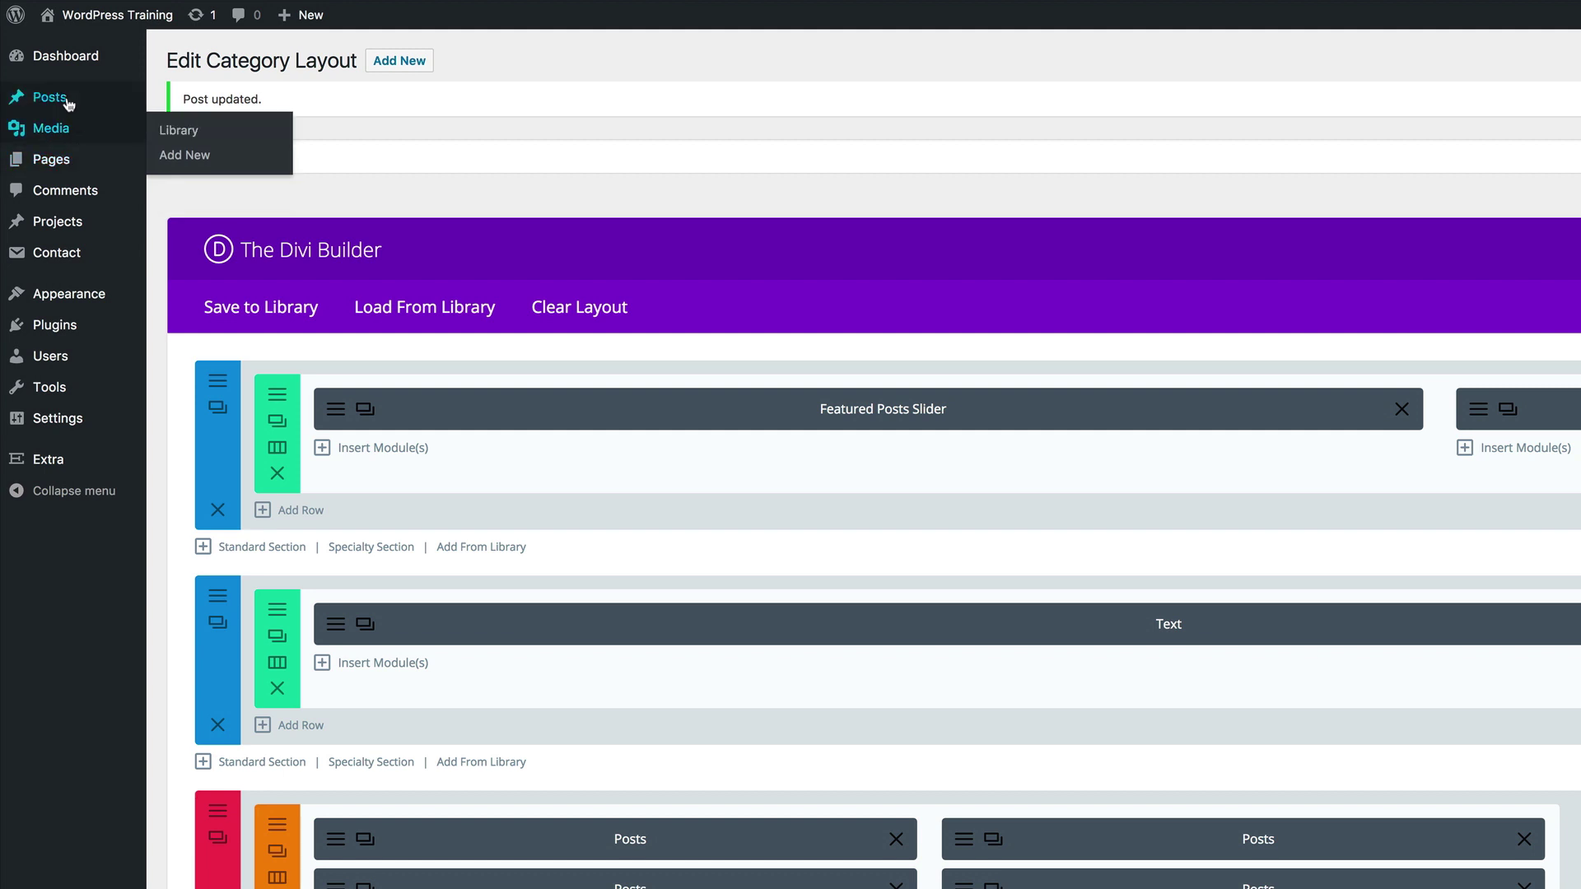
# Under Posts > Categories, add category 'Video' with slug 'Video' and colour #222222.
pyautogui.moveTo(62, 99)
pyautogui.click(186, 150)
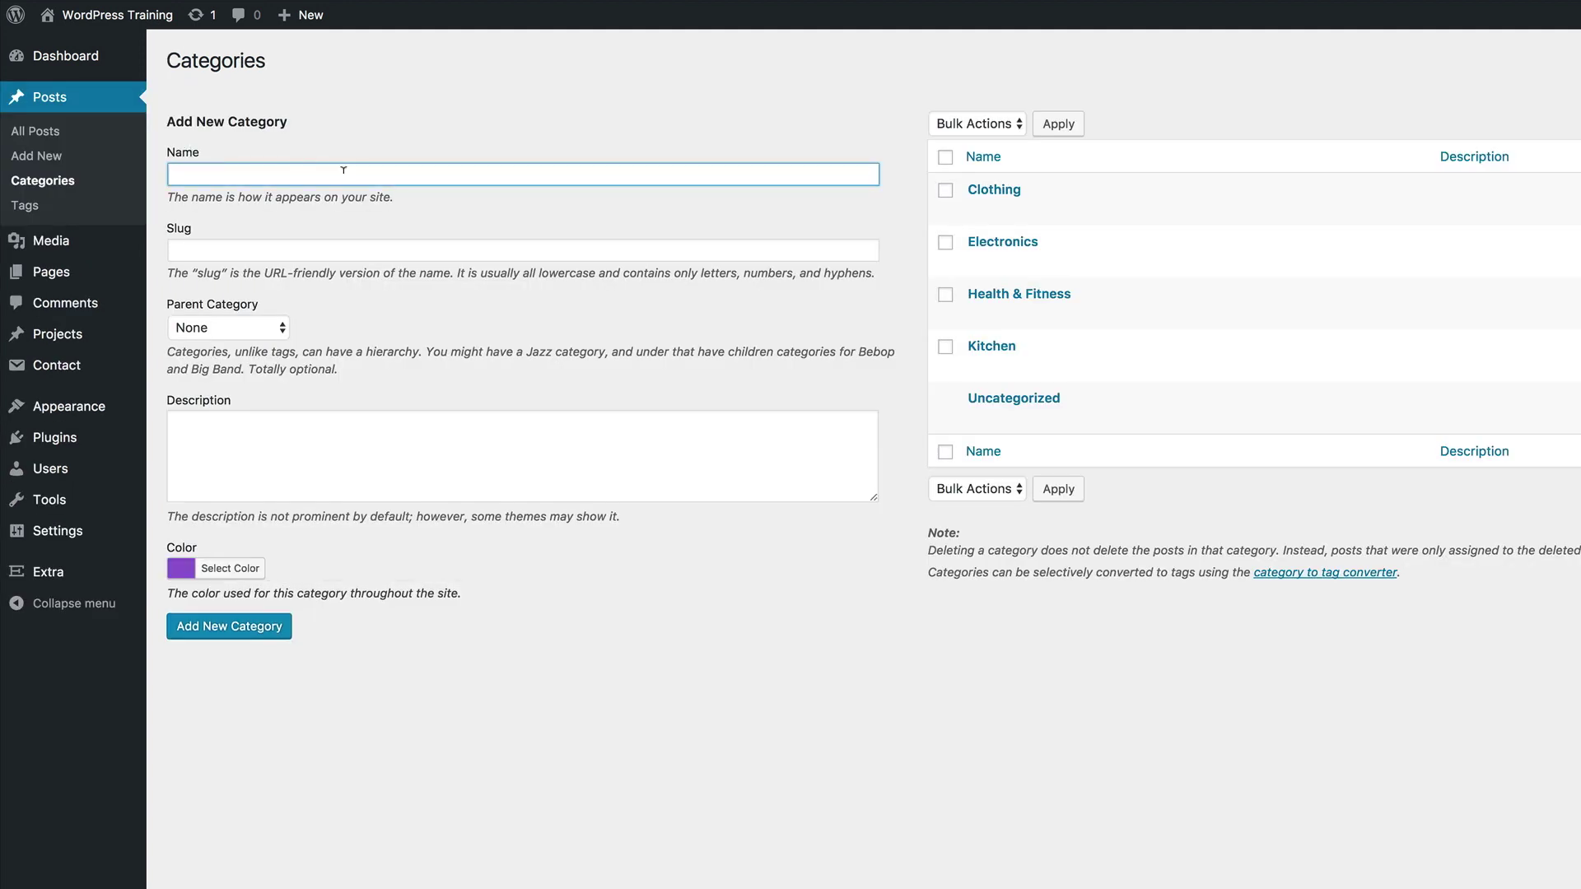
pyautogui.write('Video')
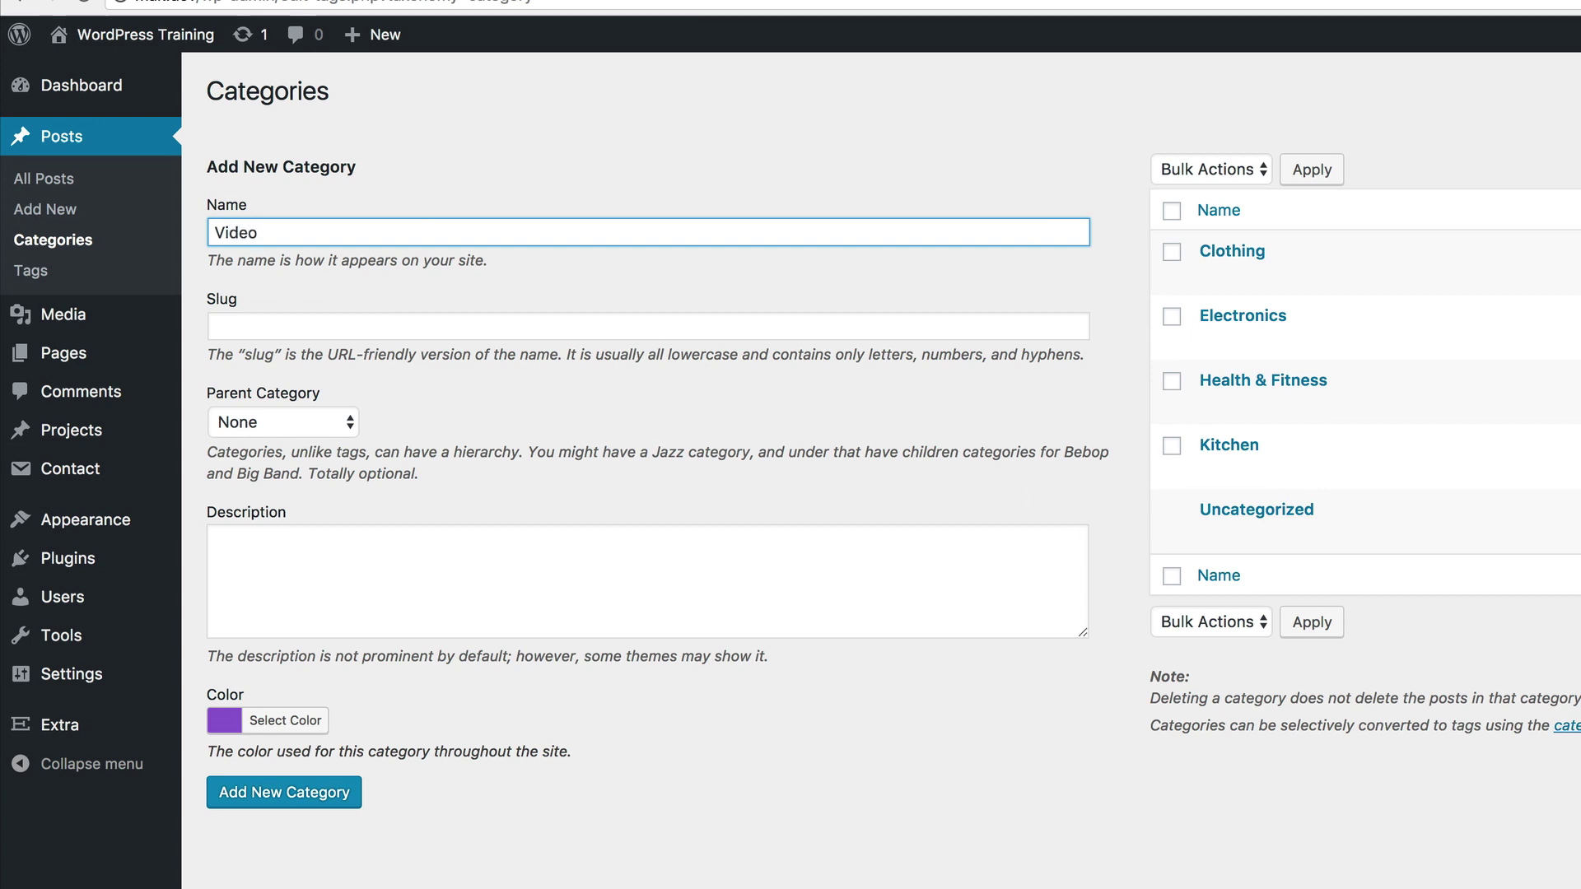
pyautogui.doubleClick(280, 222)
pyautogui.press('super+c')
pyautogui.click(257, 316)
pyautogui.press('super+v')
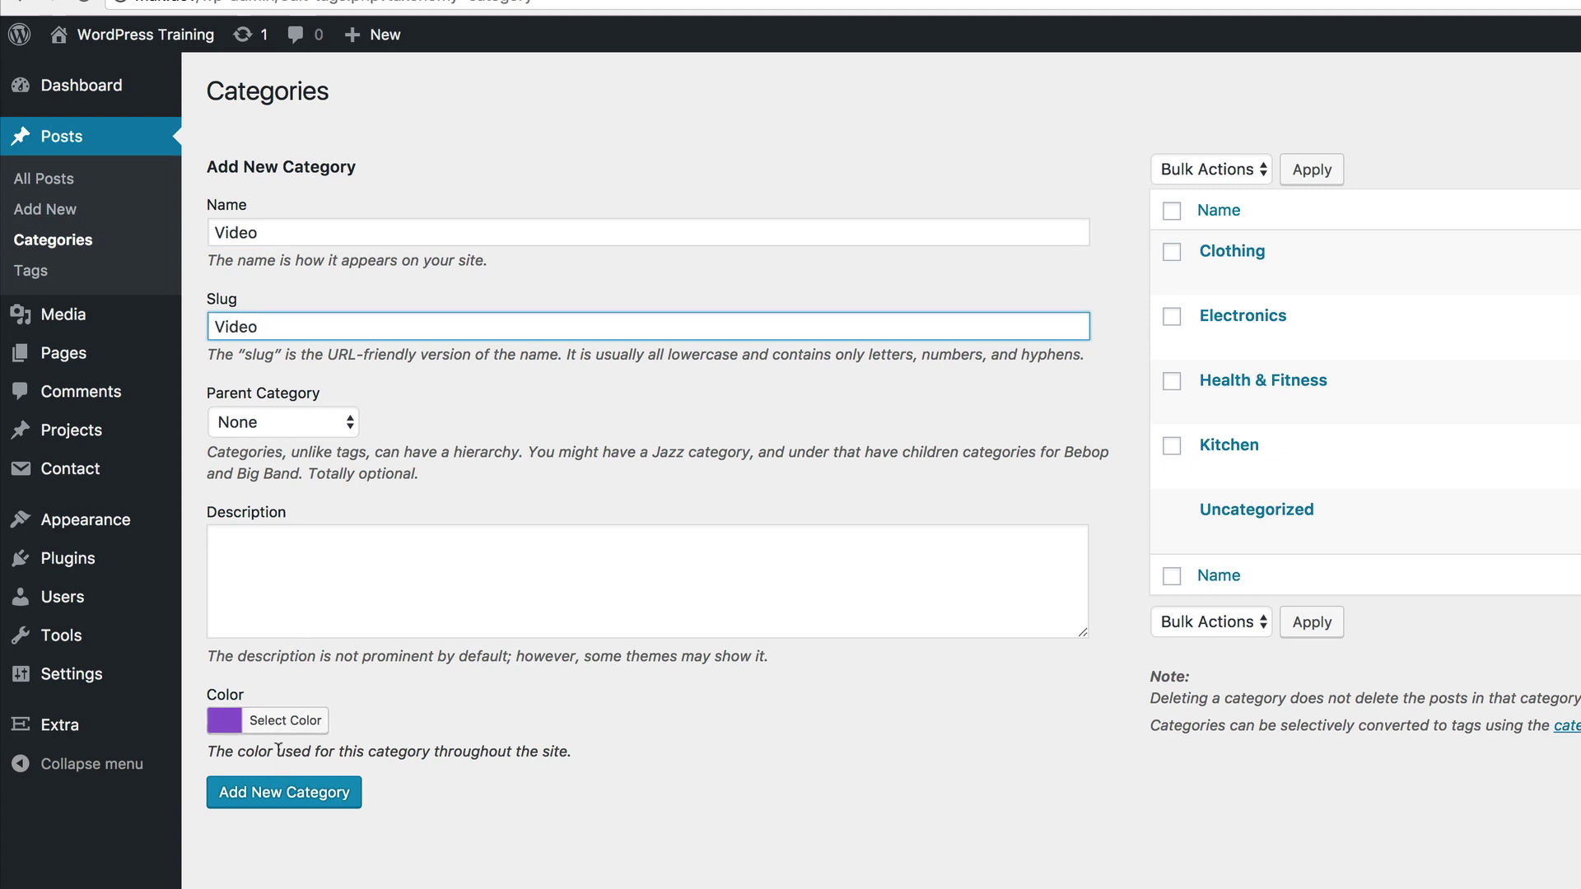
pyautogui.click(285, 720)
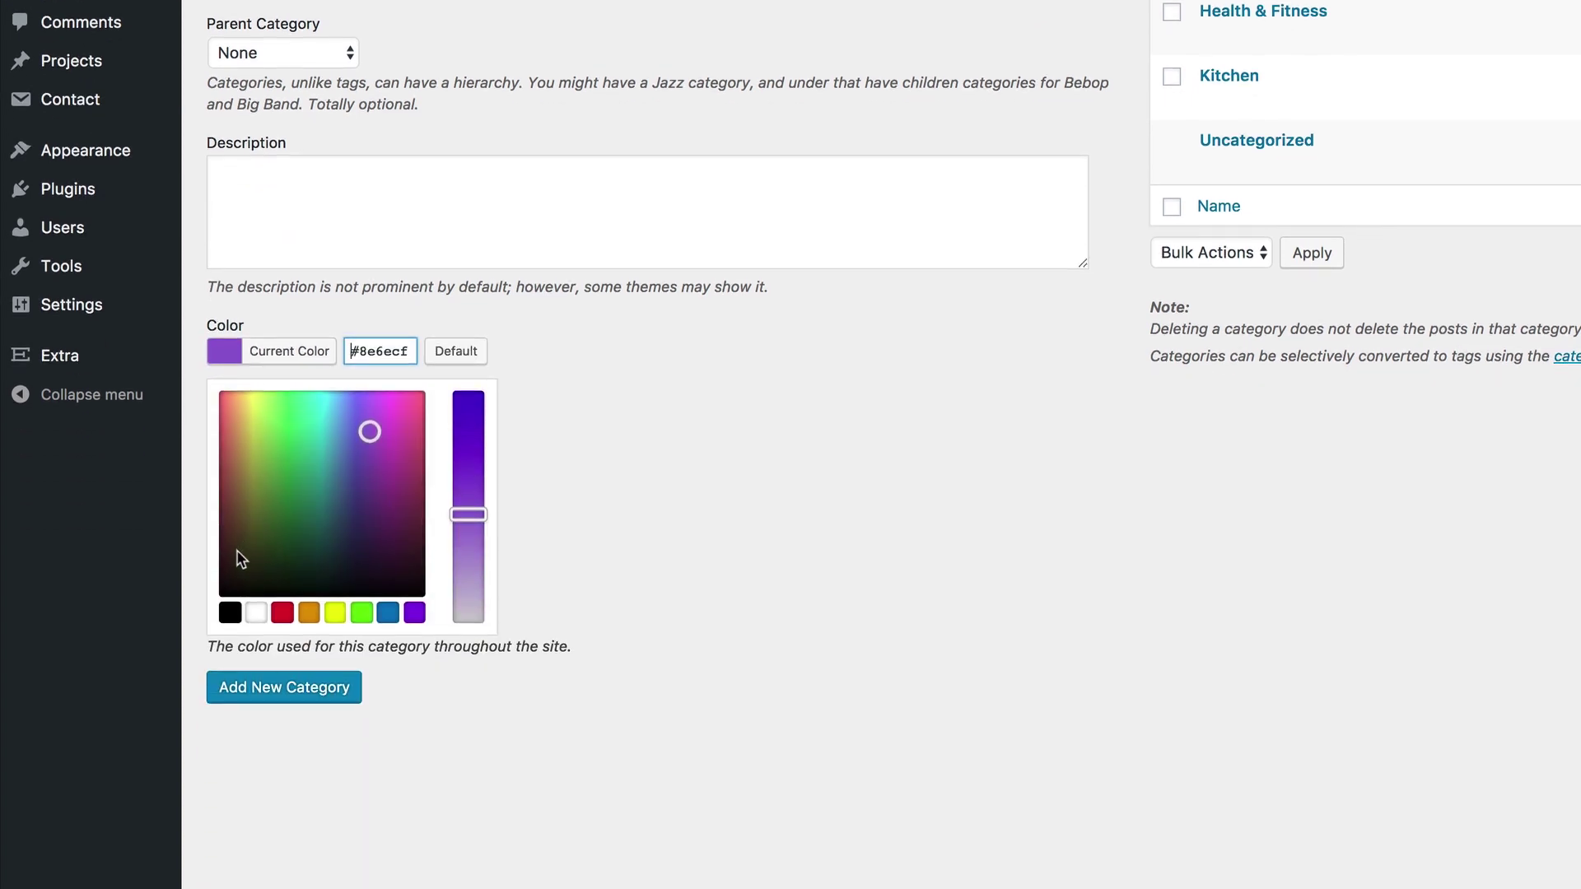
pyautogui.moveTo(241, 559); pyautogui.dragTo(219, 577)
pyautogui.moveTo(360, 349); pyautogui.dragTo(413, 339)
pyautogui.write('222222')
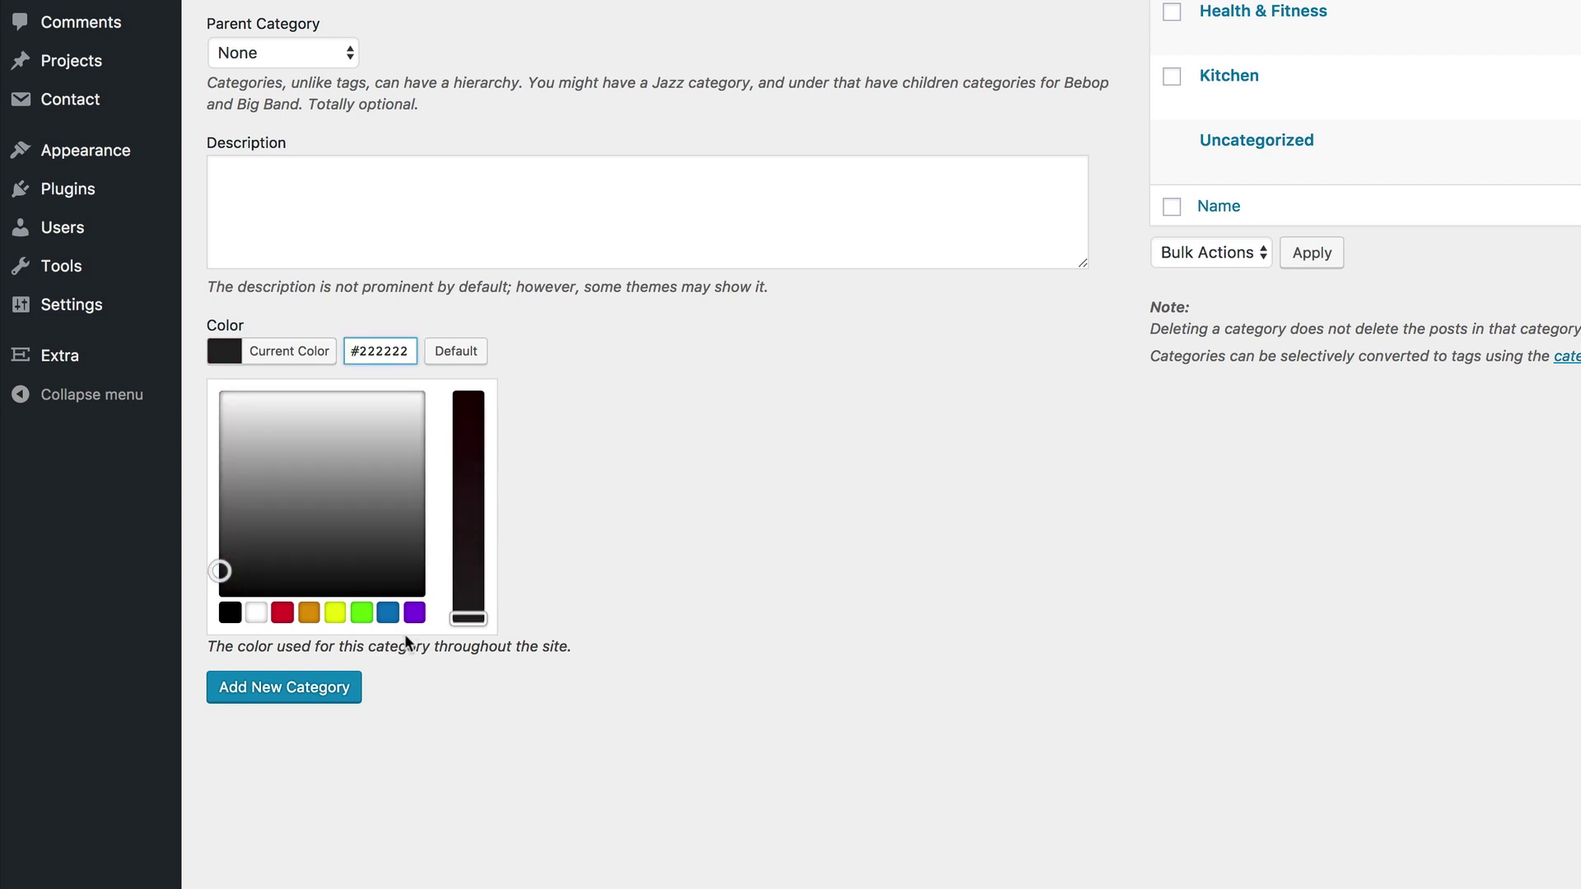
pyautogui.click(346, 690)
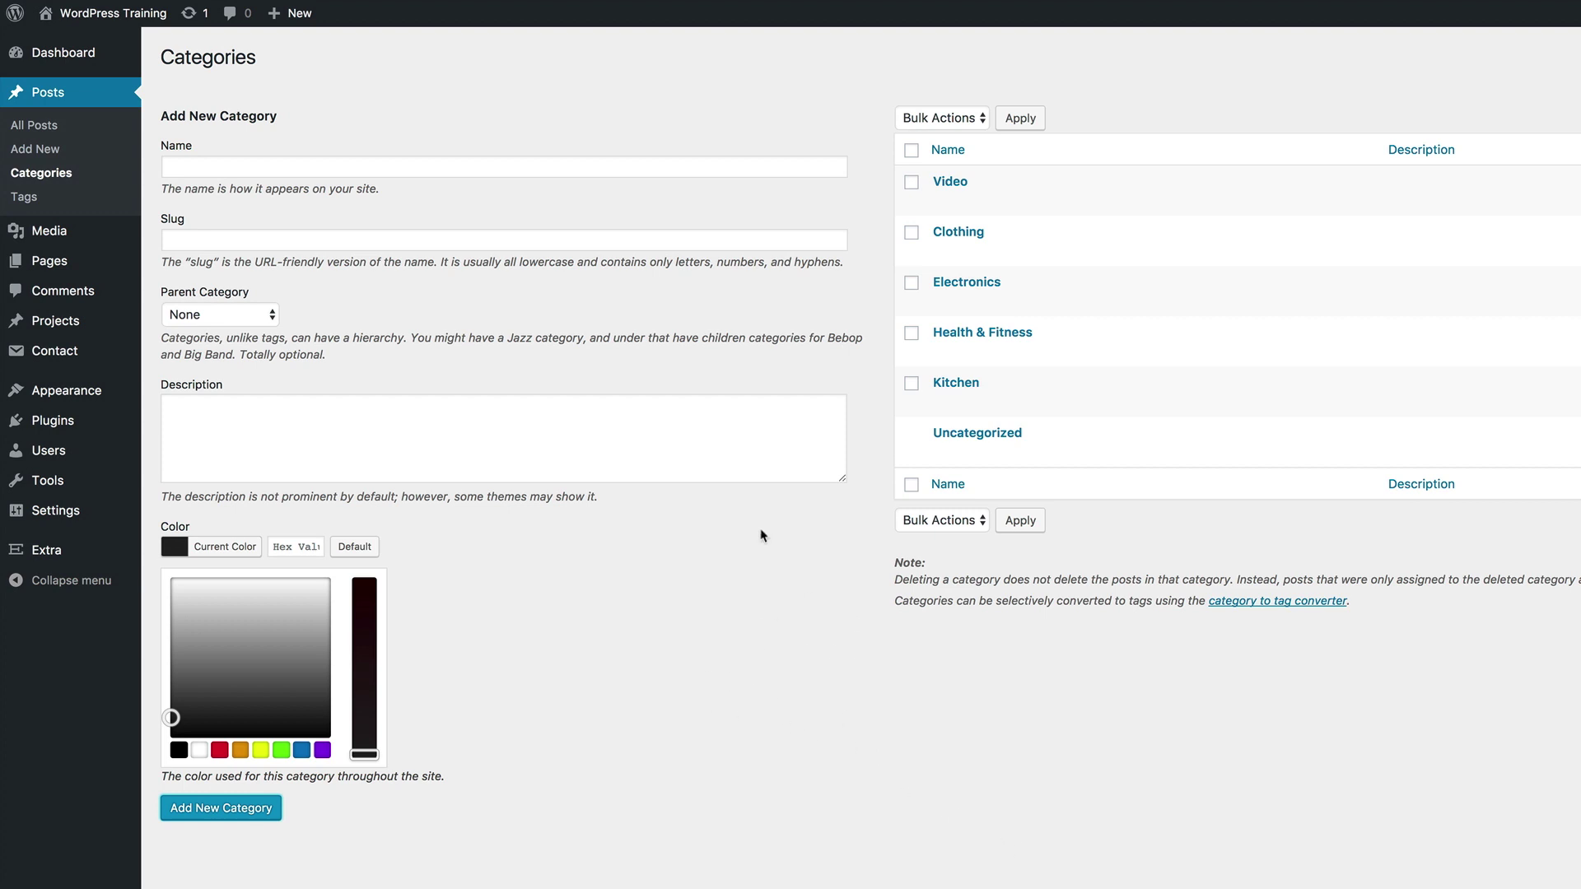
pyautogui.moveTo(904, 189)
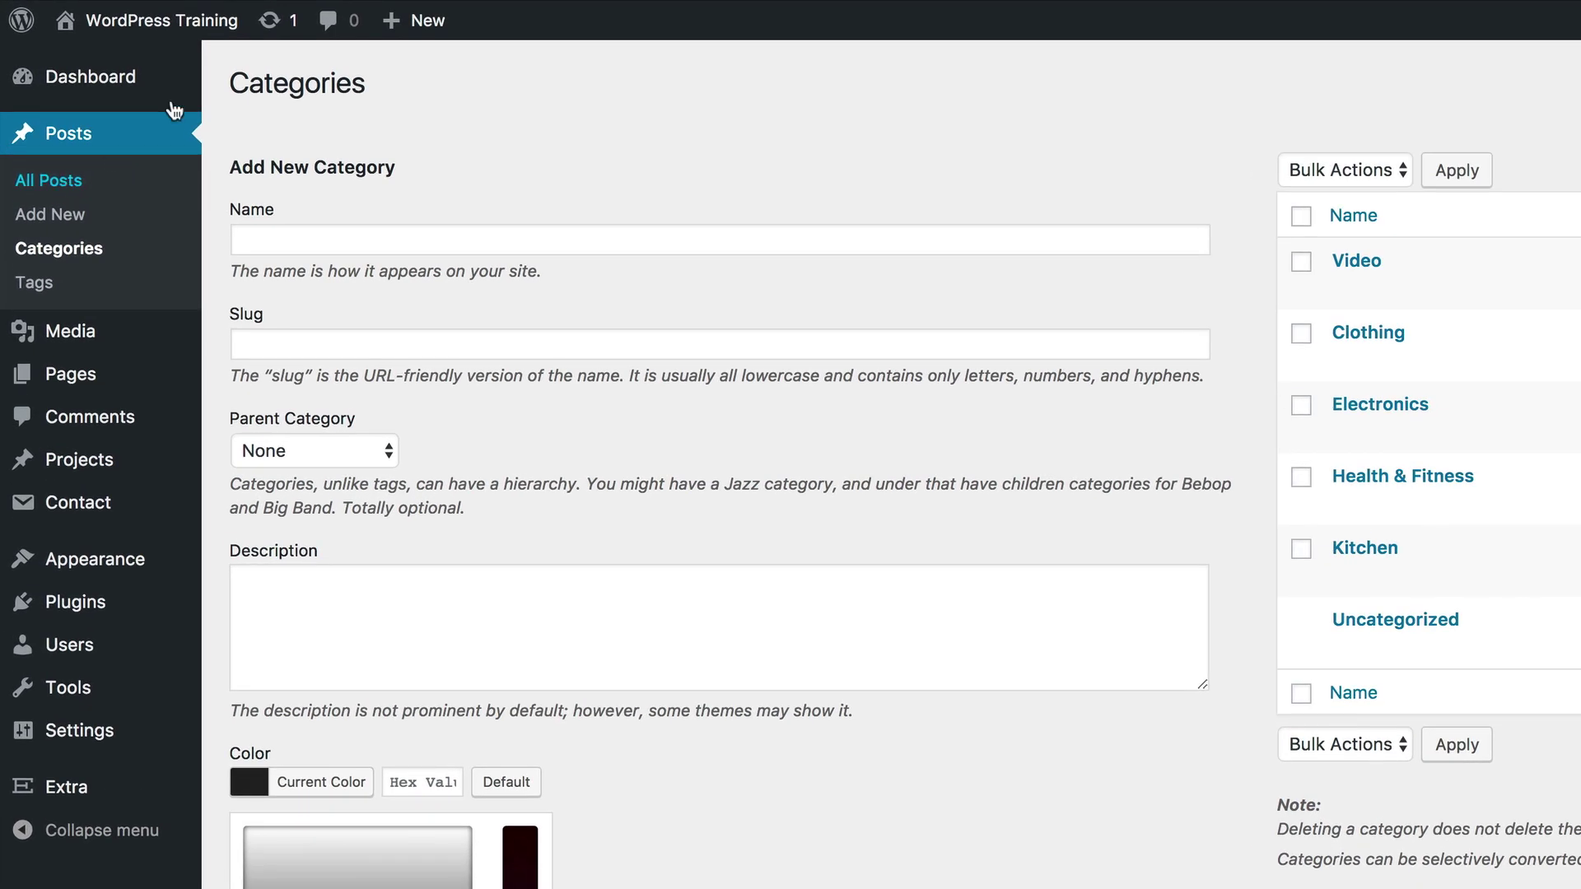
# Create a new post from the admin bar and title it 'Video'.
pyautogui.moveTo(336, 15)
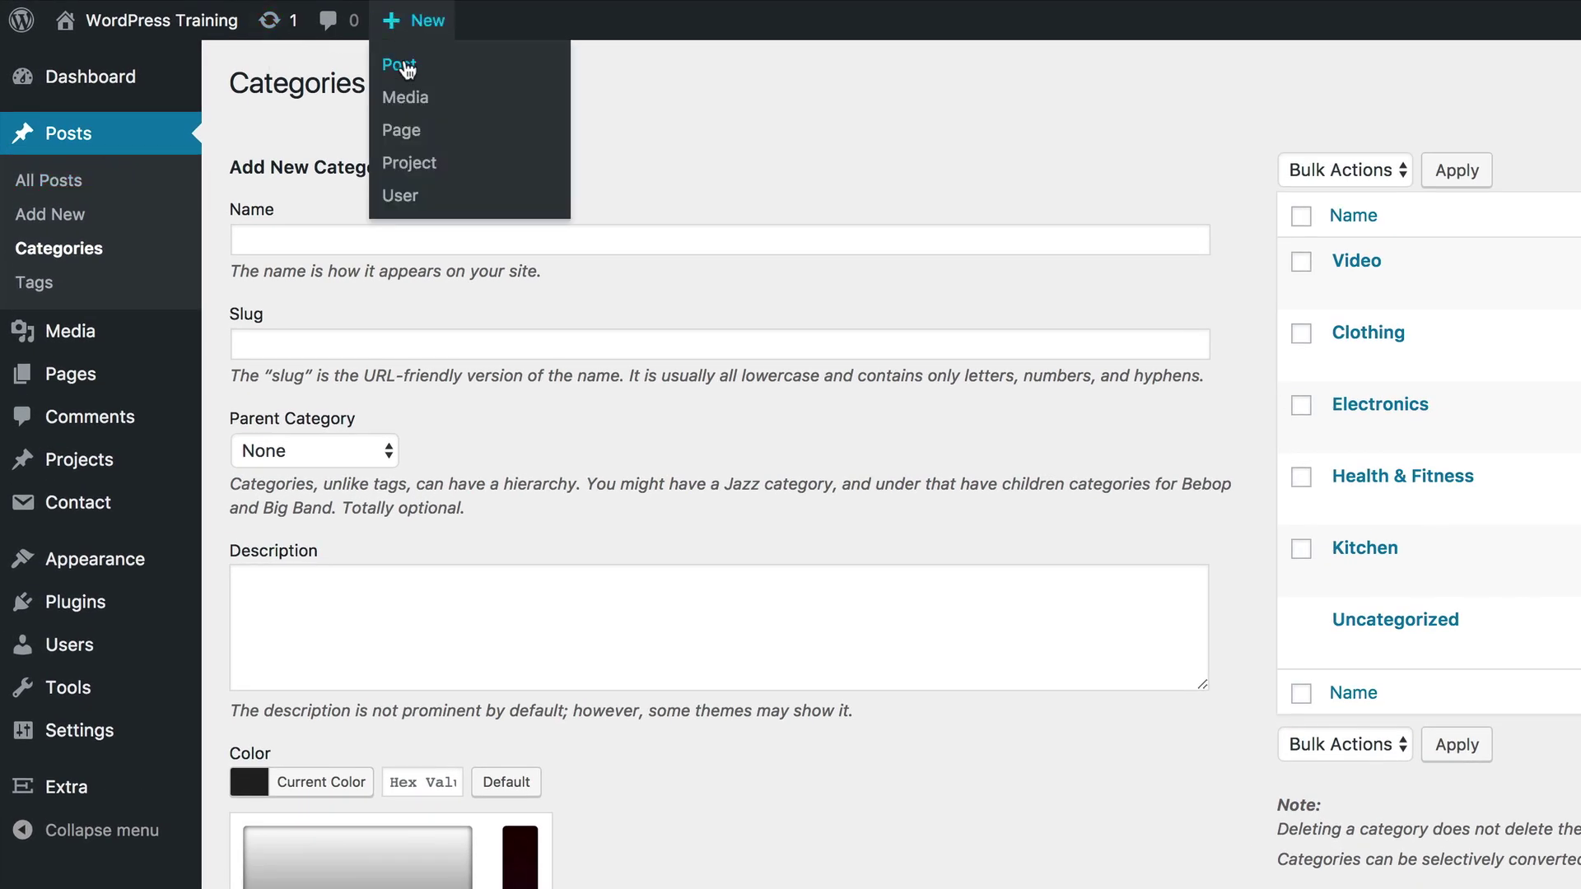
pyautogui.click(403, 66)
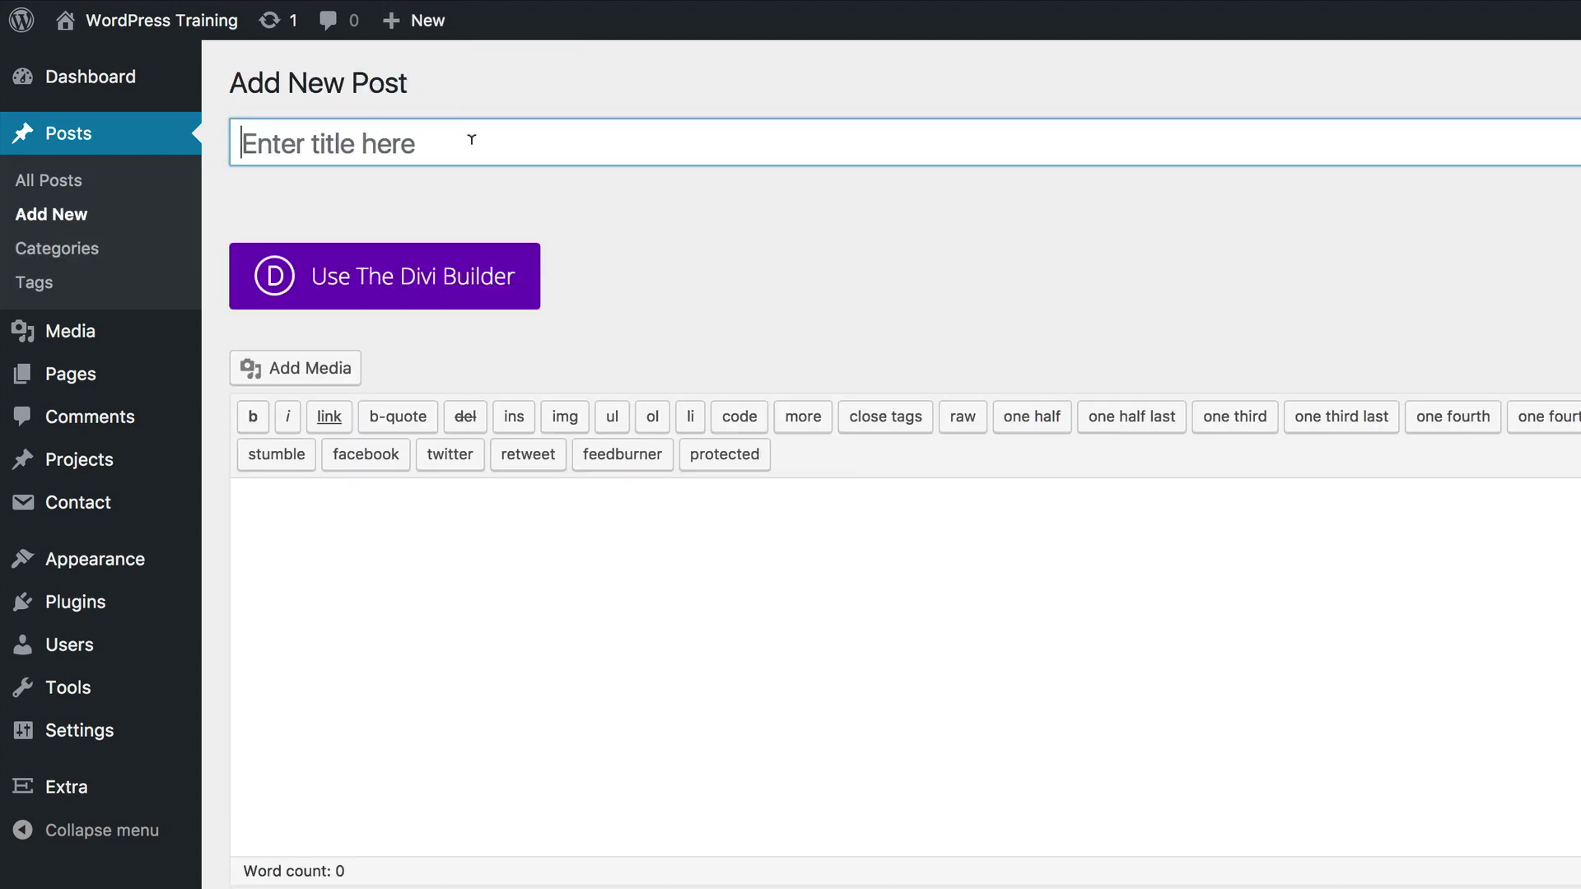
pyautogui.write('Video')
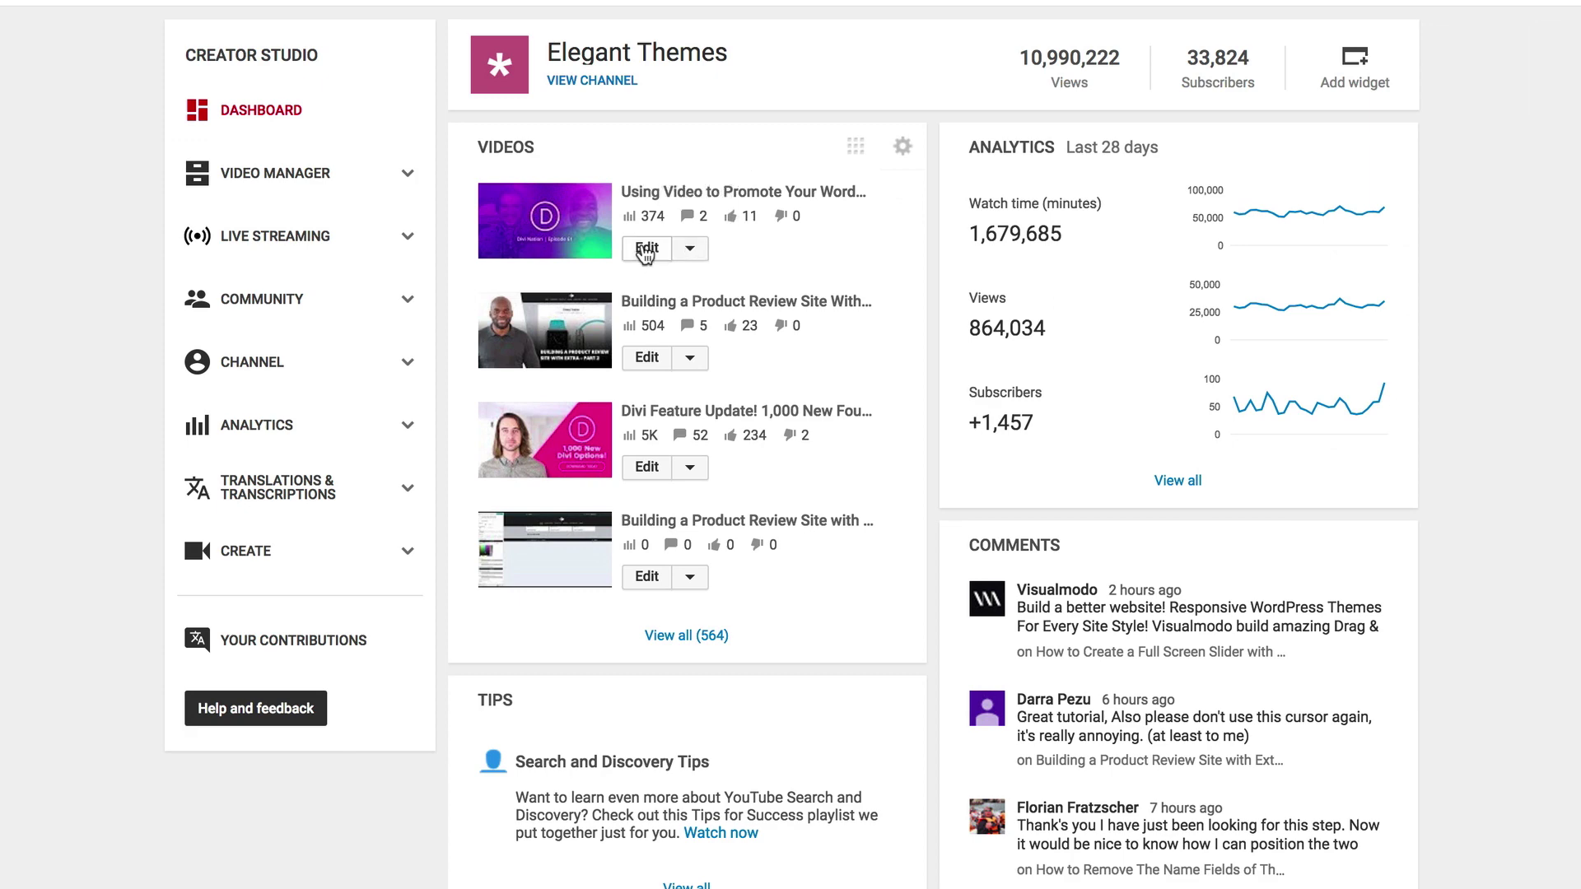
# Edit the first video in YouTube Studio and copy its short Video URL.
pyautogui.click(646, 250)
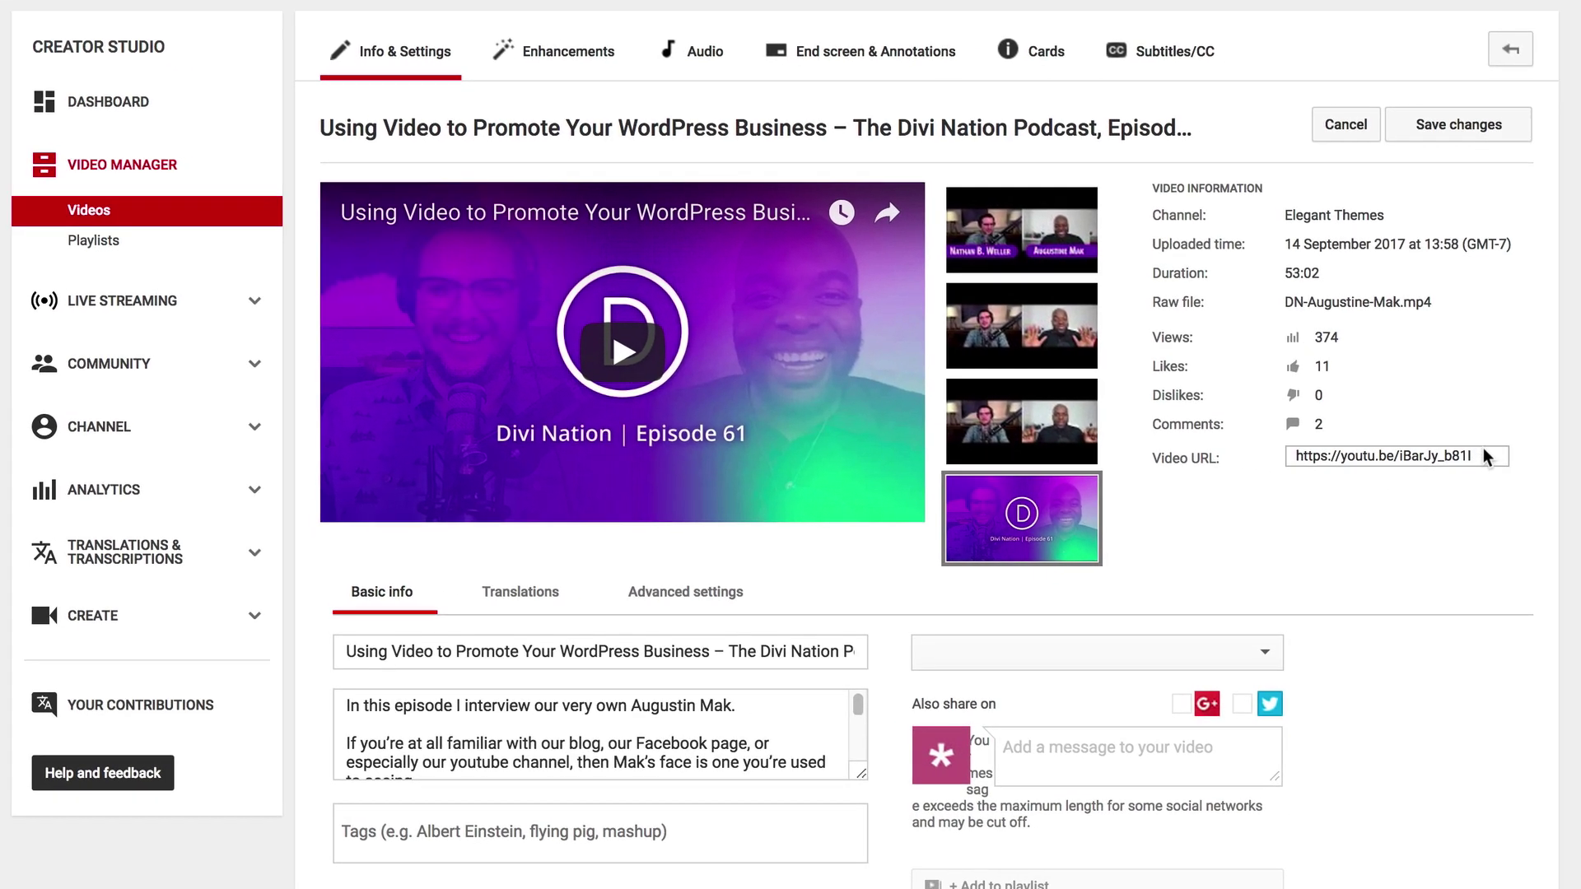
pyautogui.click(1453, 459)
pyautogui.hotkey('ctrl', 'c')
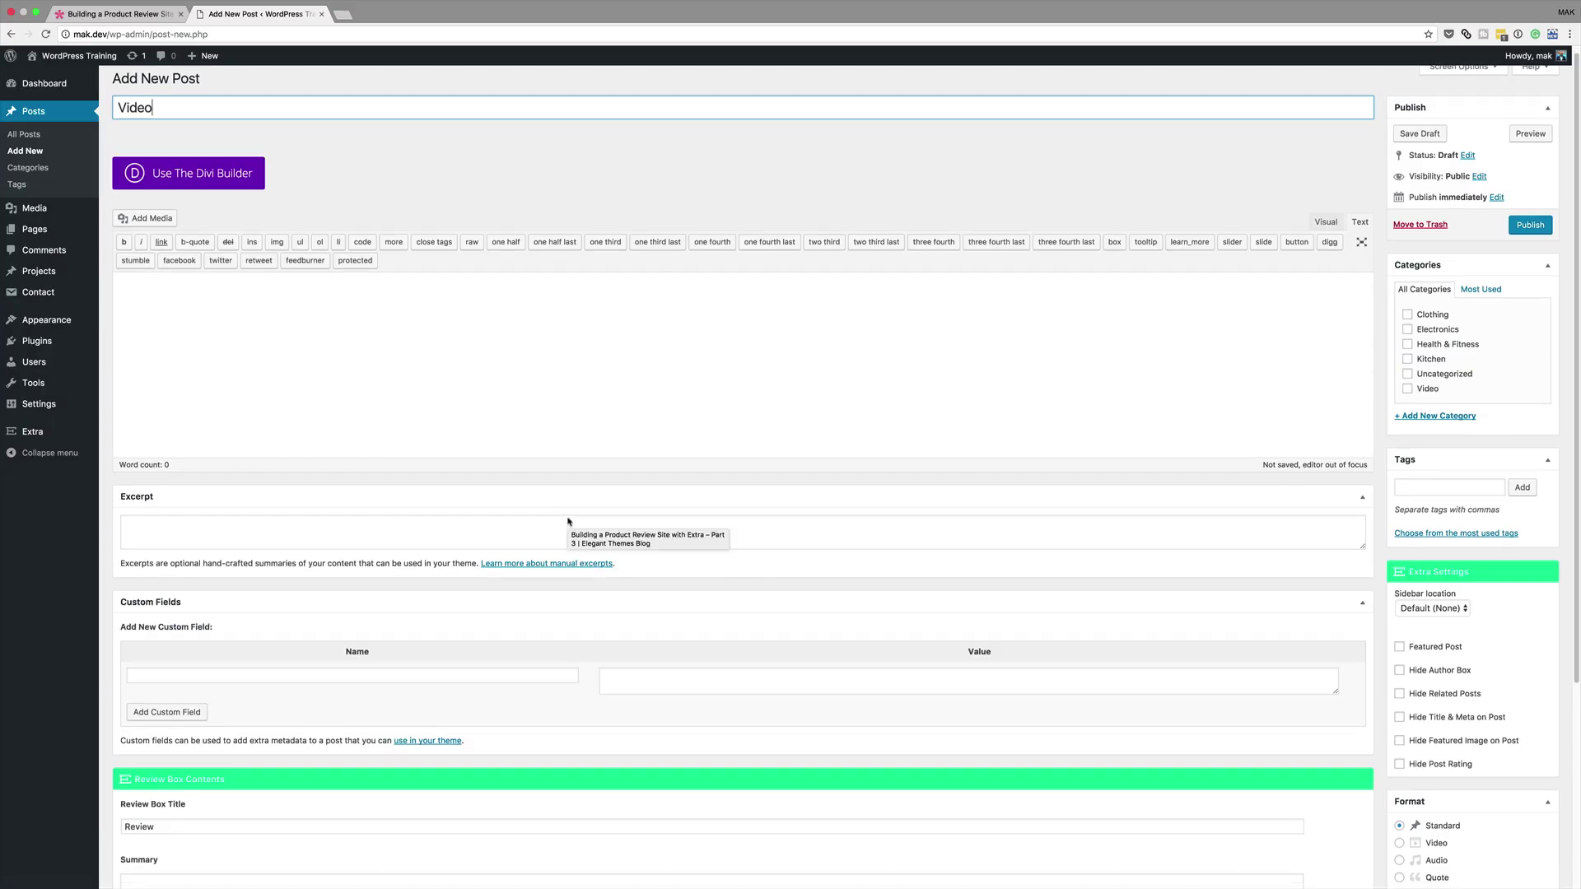
pyautogui.scroll(-3, 568, 521)
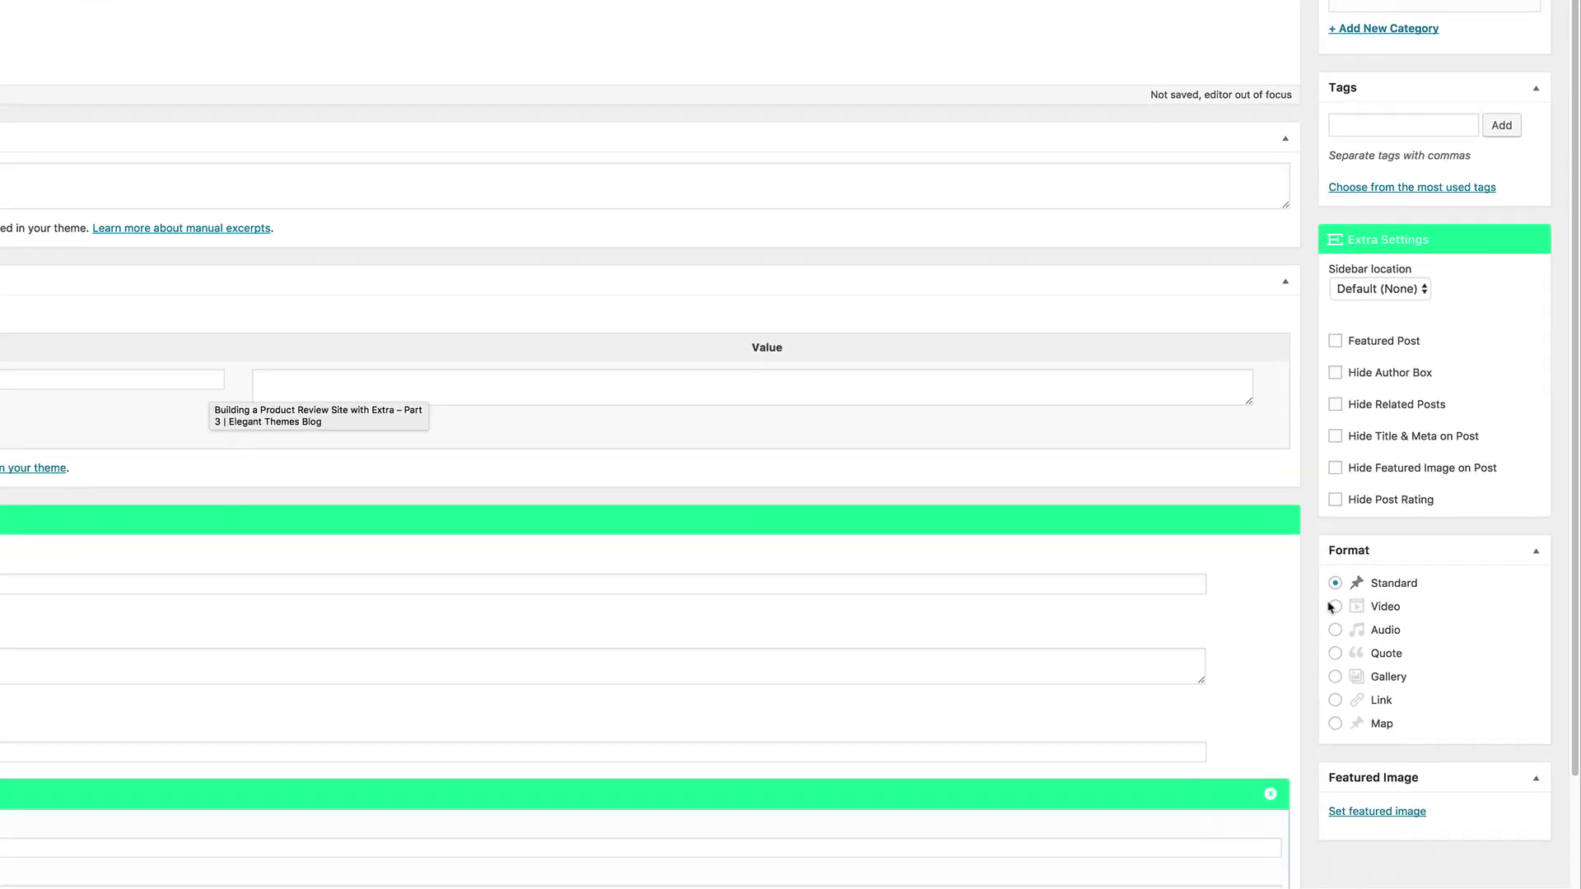
# Set Video format, paste the YouTube URL as Video URL, tick the Video category, and publish.
pyautogui.click(1336, 608)
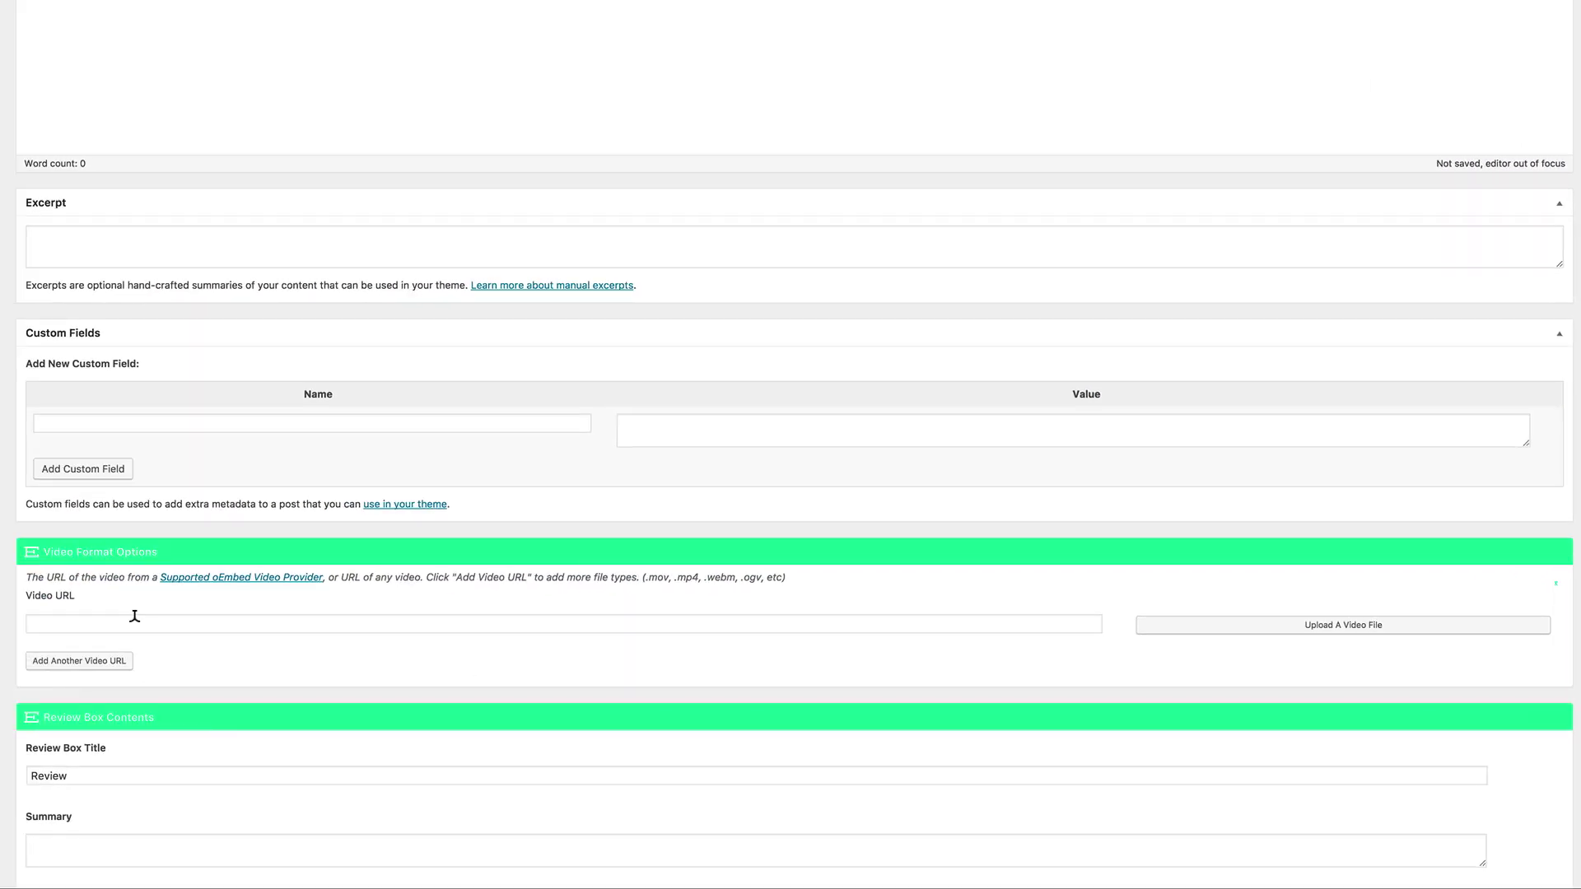
pyautogui.click(83, 619)
pyautogui.hotkey('ctrl', 'v')
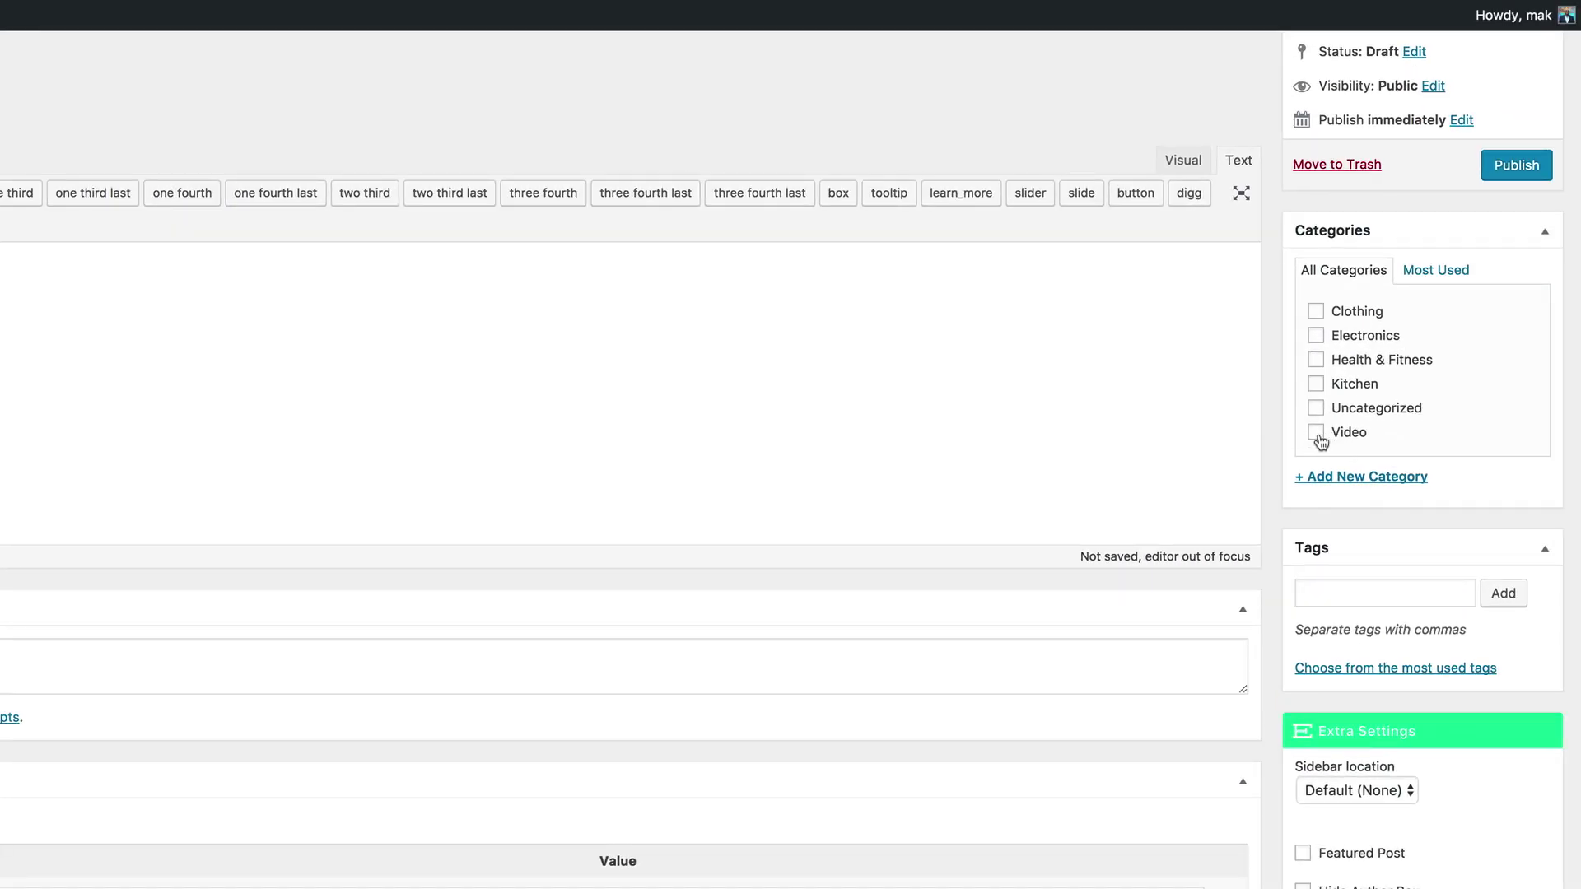
pyautogui.click(1317, 434)
pyautogui.click(1528, 168)
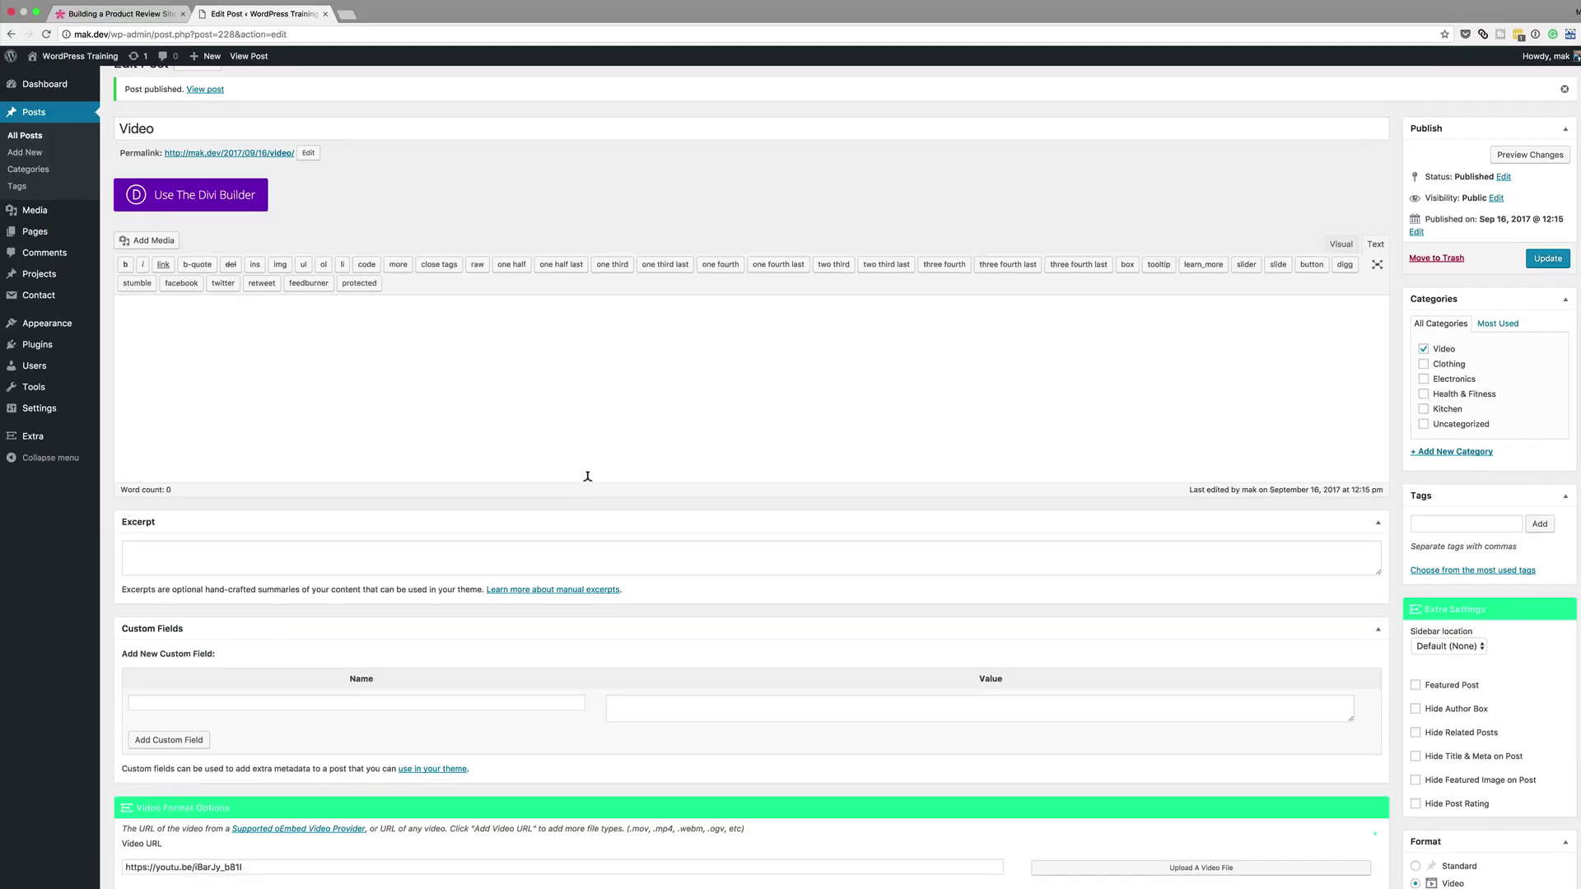
pyautogui.scroll(-5, 76, 502)
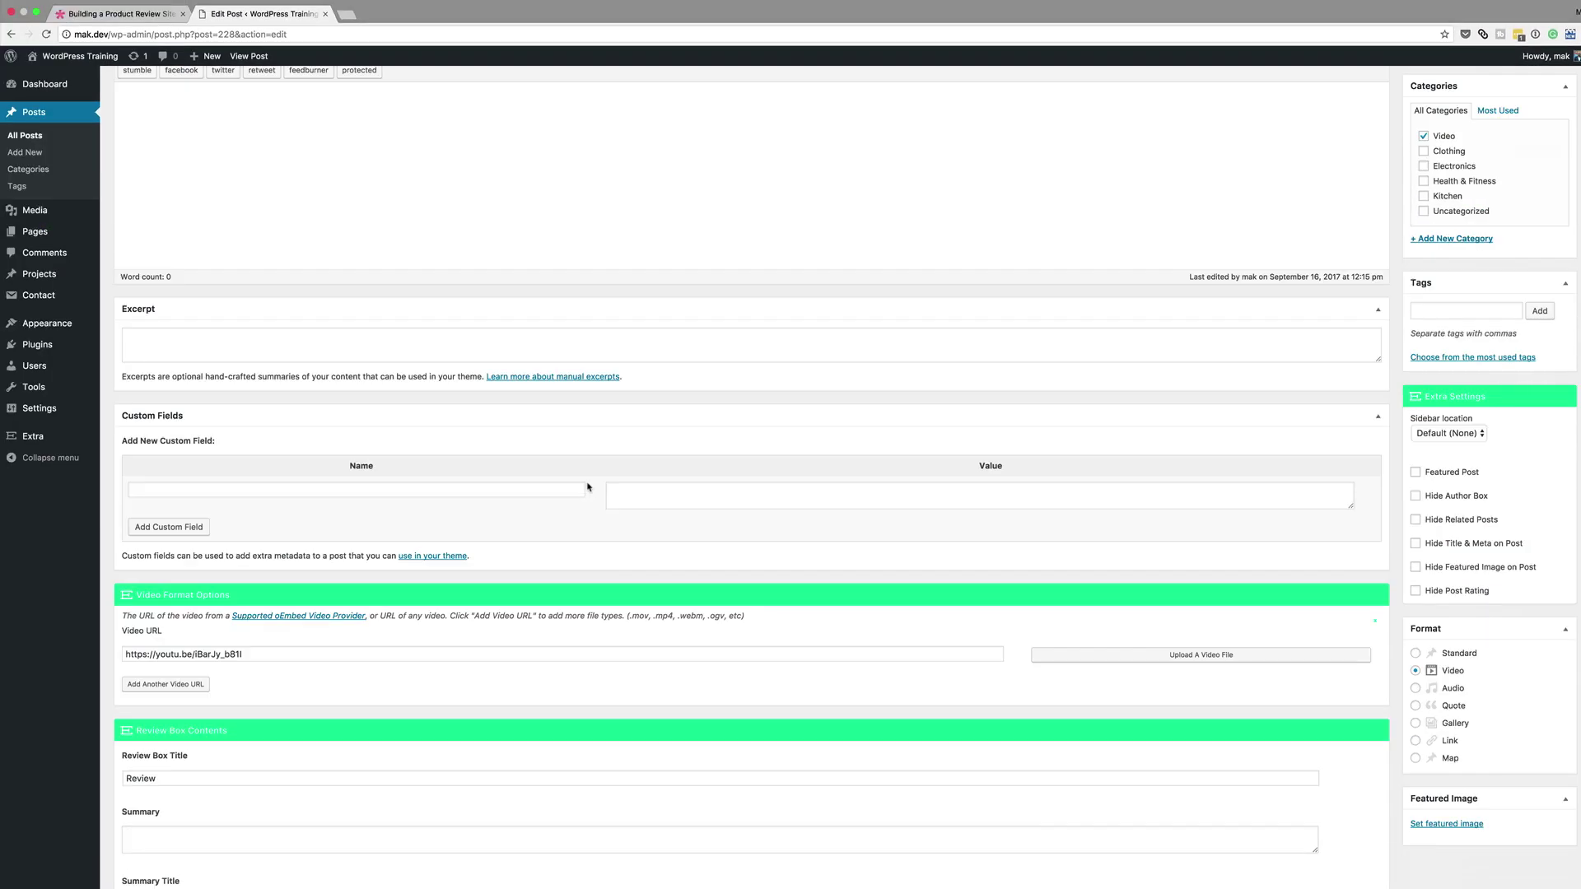
pyautogui.scroll(-5, 588, 487)
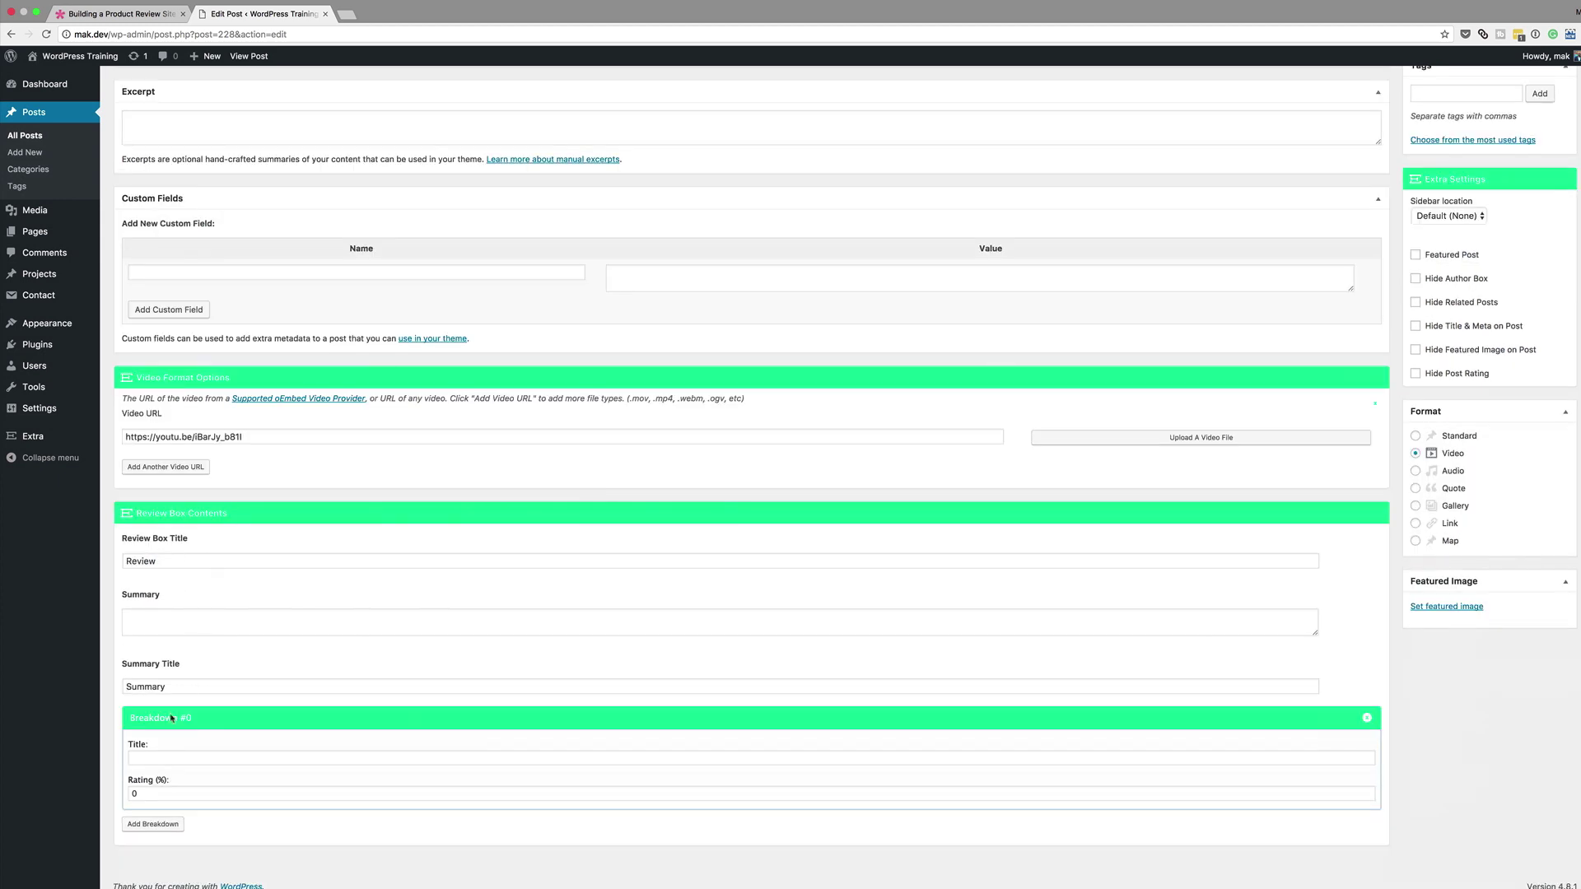
pyautogui.scroll(10, 627, 654)
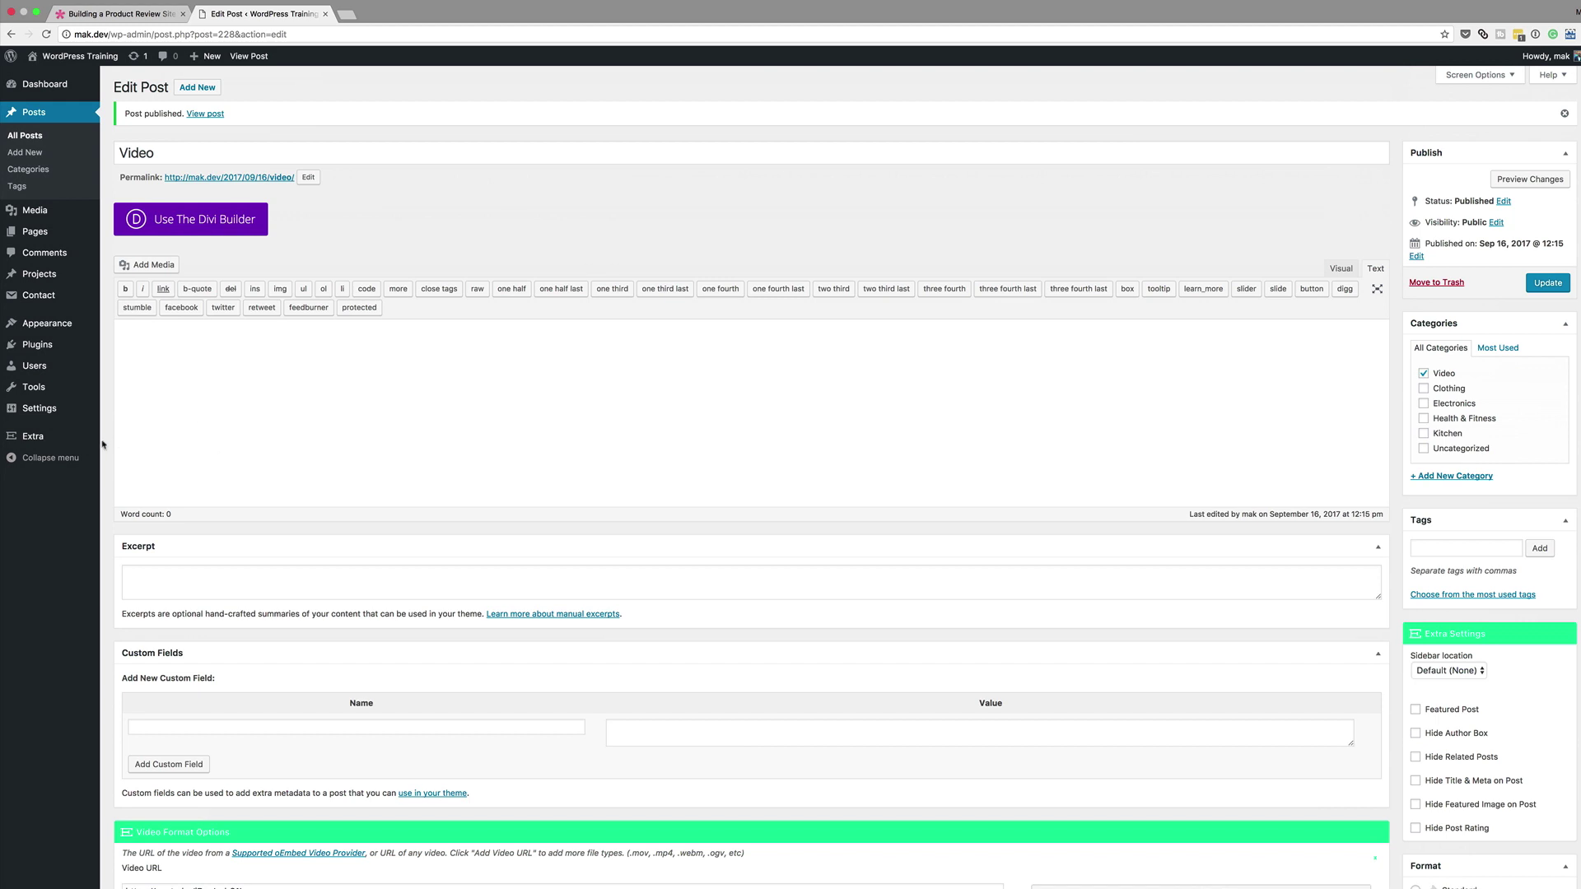
pyautogui.moveTo(28, 444)
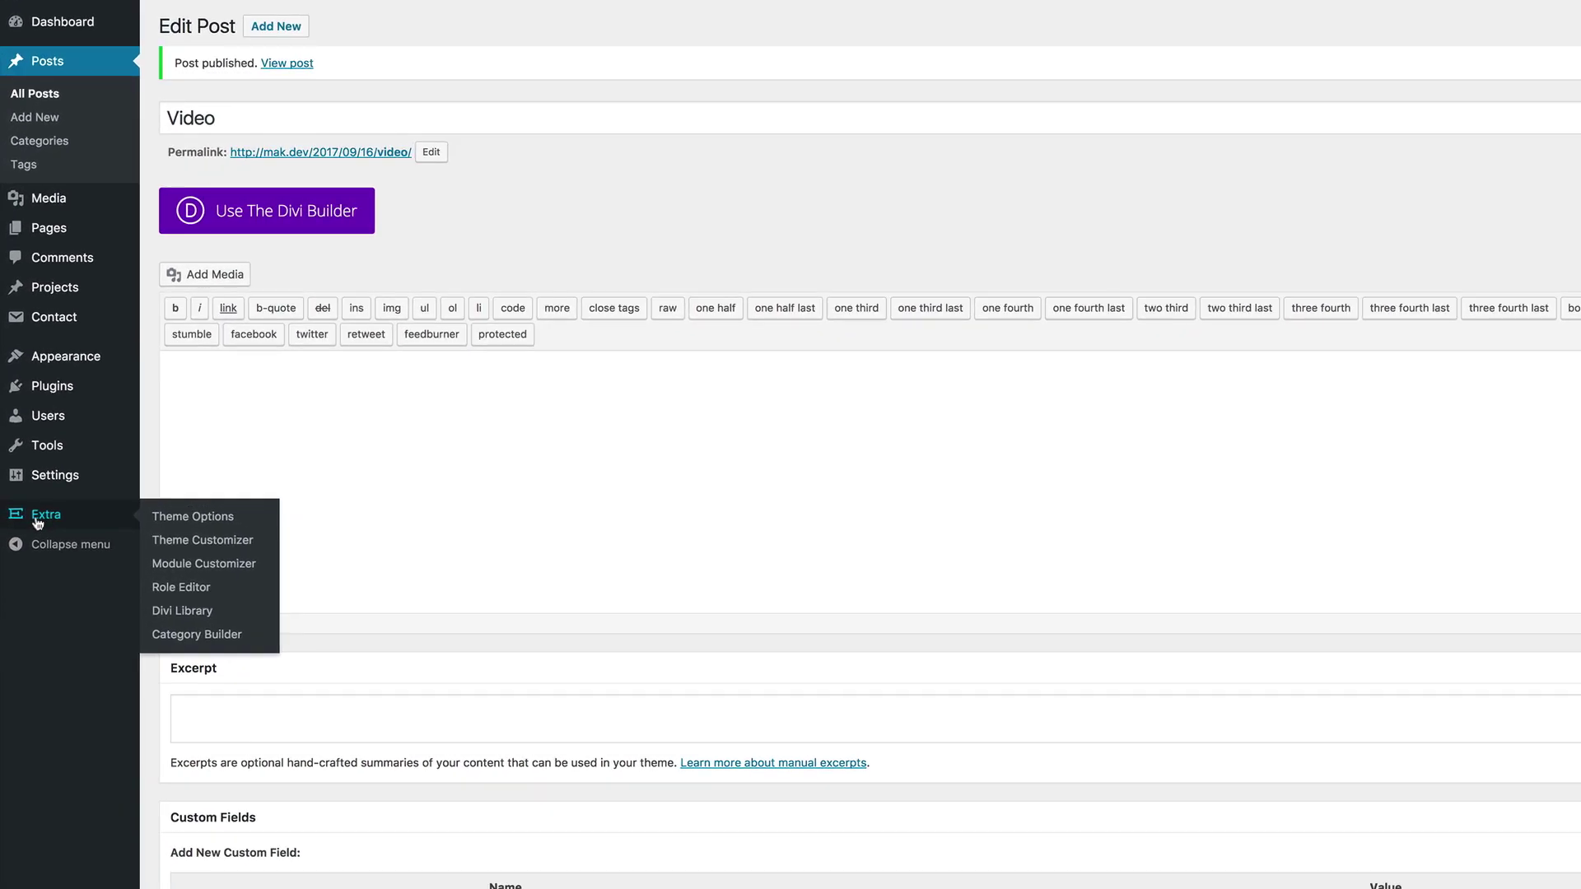
# Open the Homepage layout in the Category Builder and insert a Posts module in the empty lower row.
pyautogui.click(224, 636)
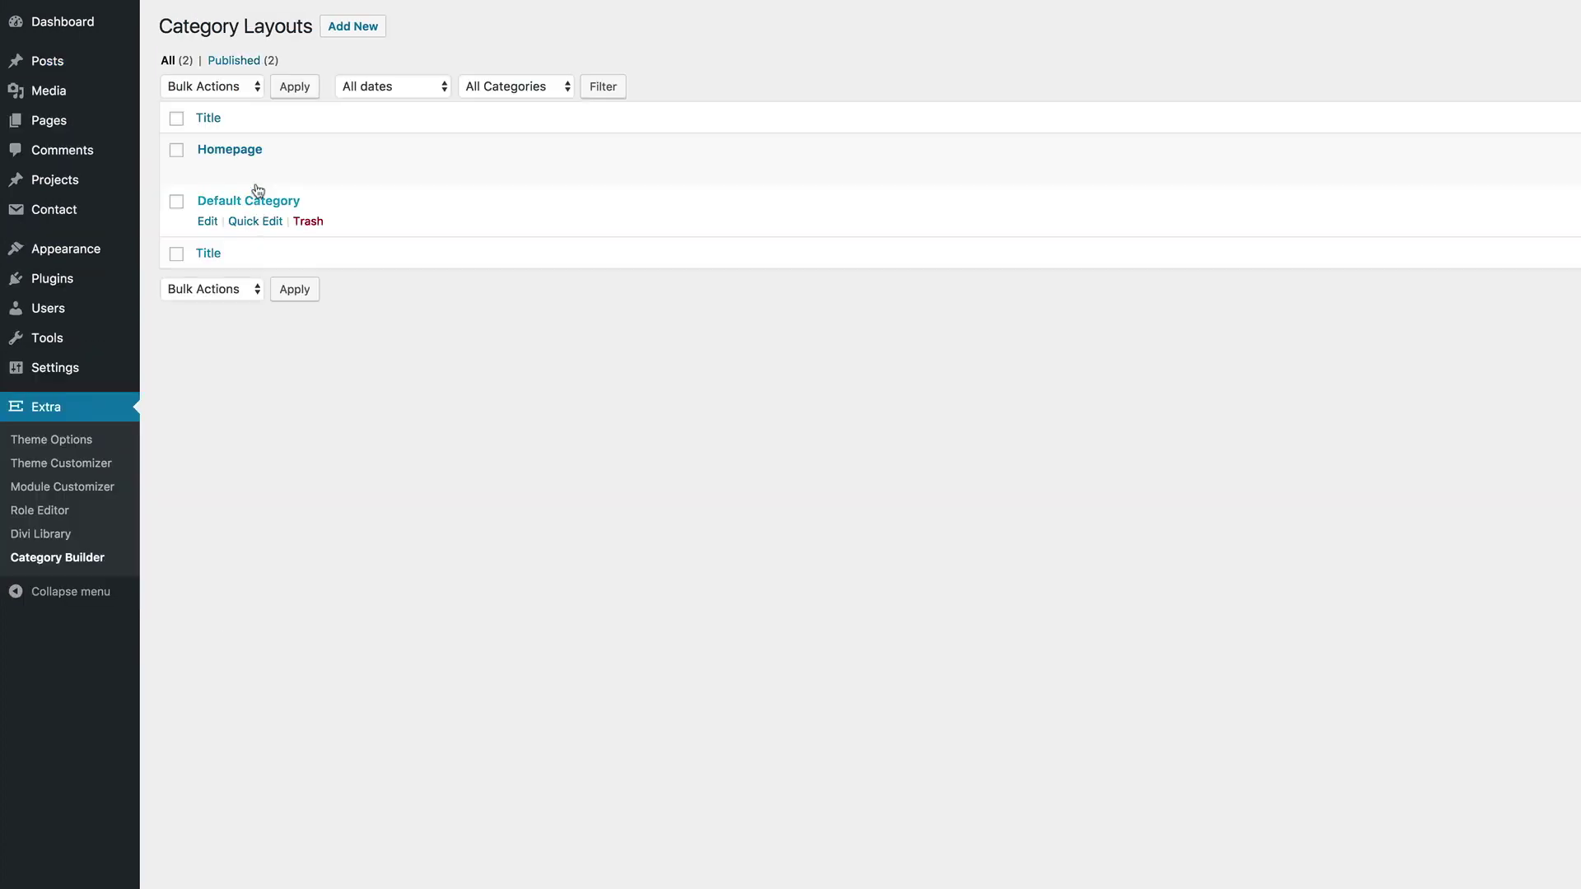
pyautogui.click(207, 171)
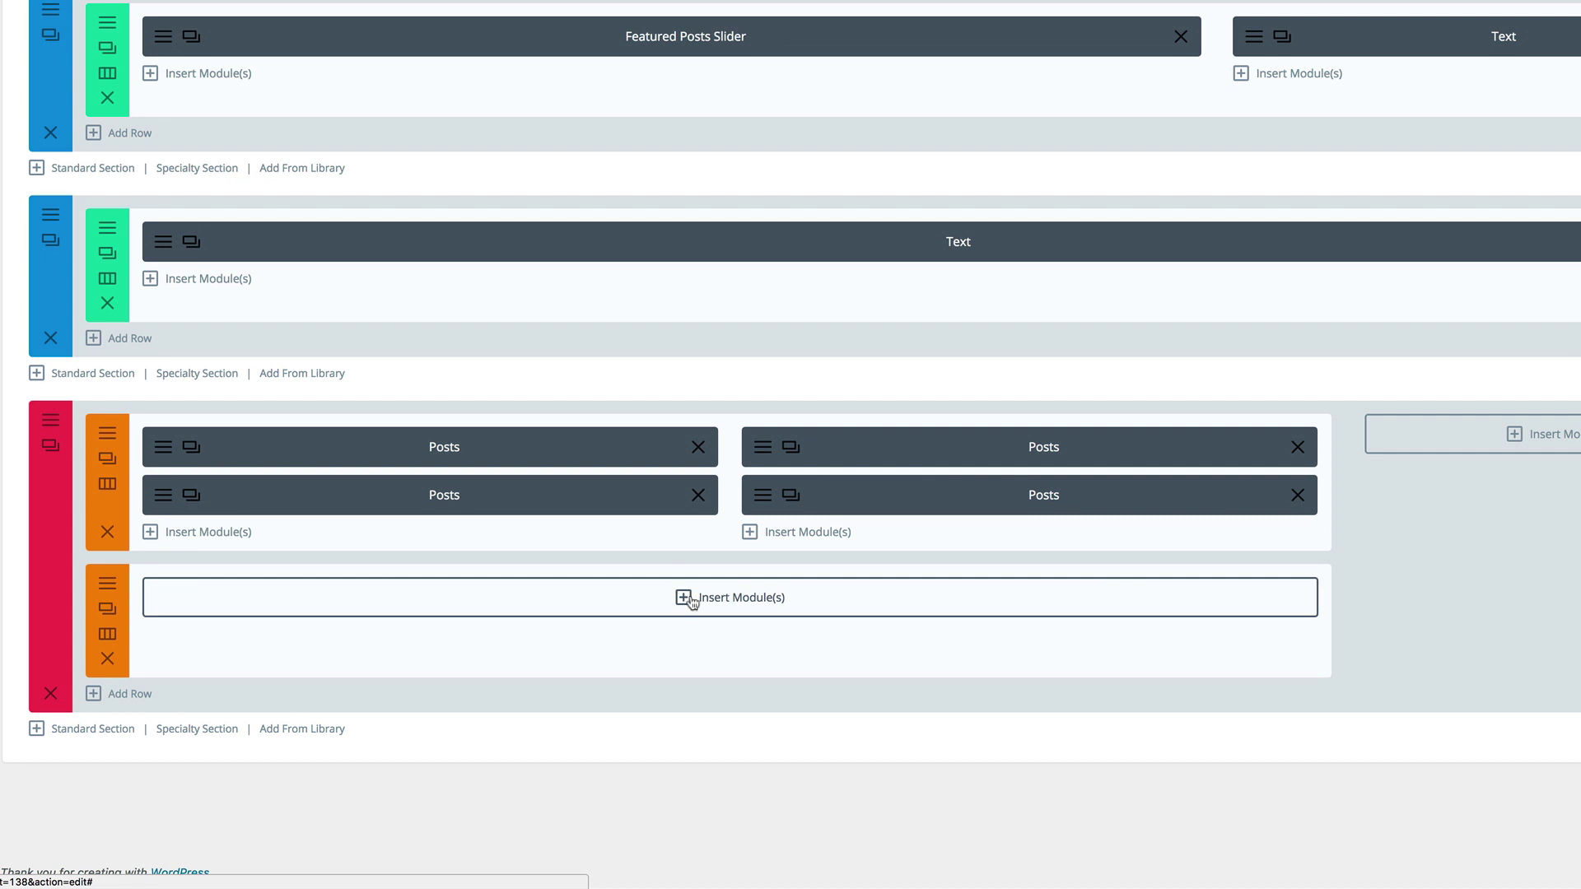
pyautogui.click(690, 601)
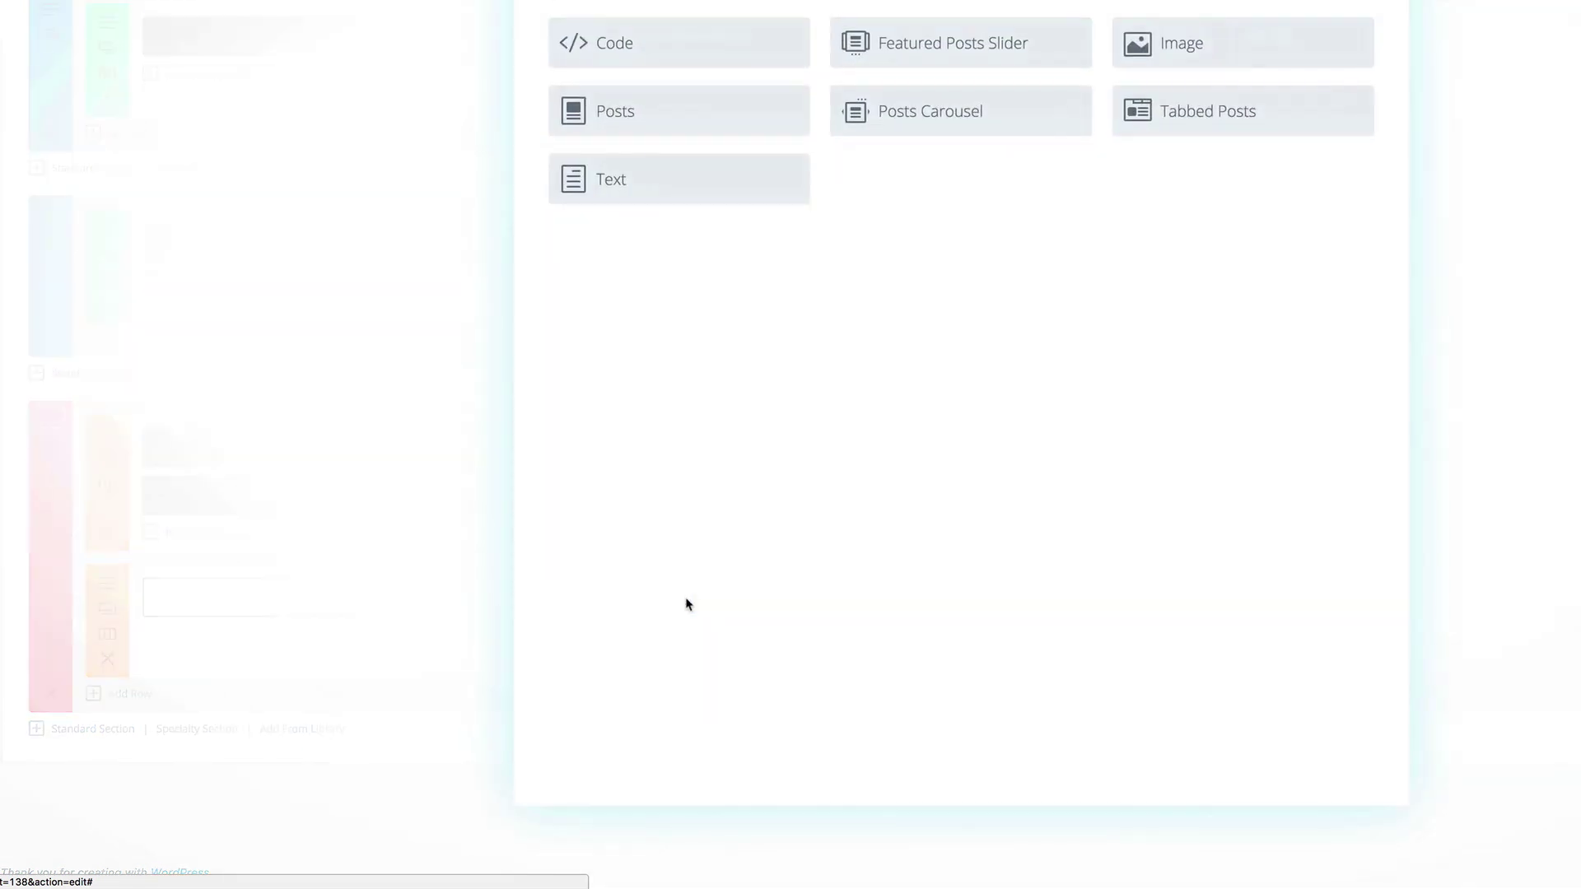
pyautogui.click(584, 115)
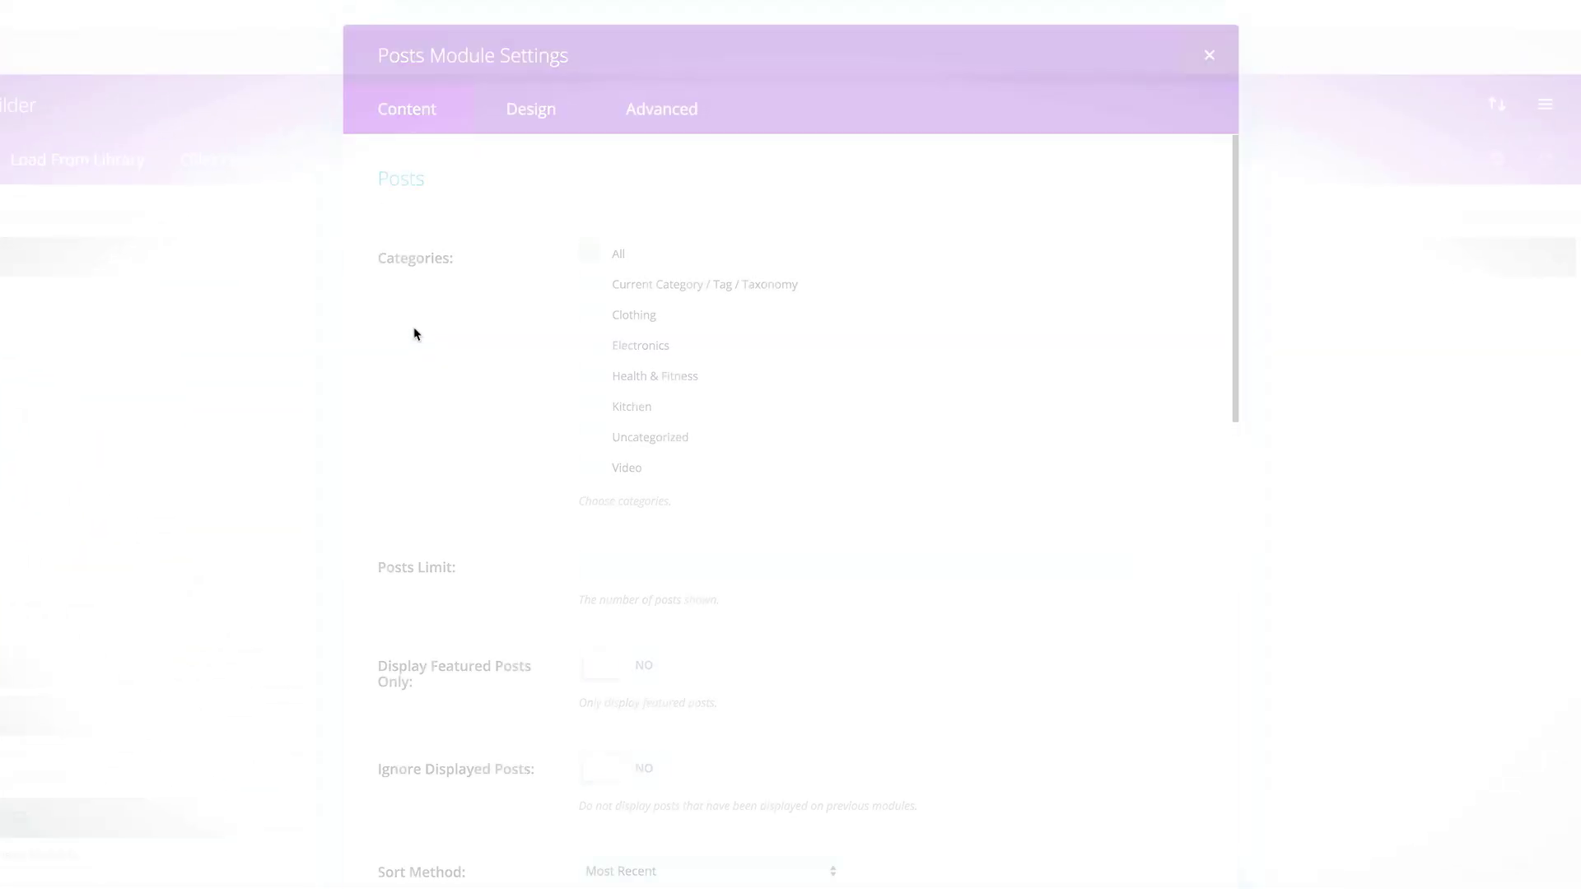
# Limit the module to Video posts, set Show Author and Show Date to NO, and save.
pyautogui.click(620, 393)
pyautogui.scroll(-10, 921, 663)
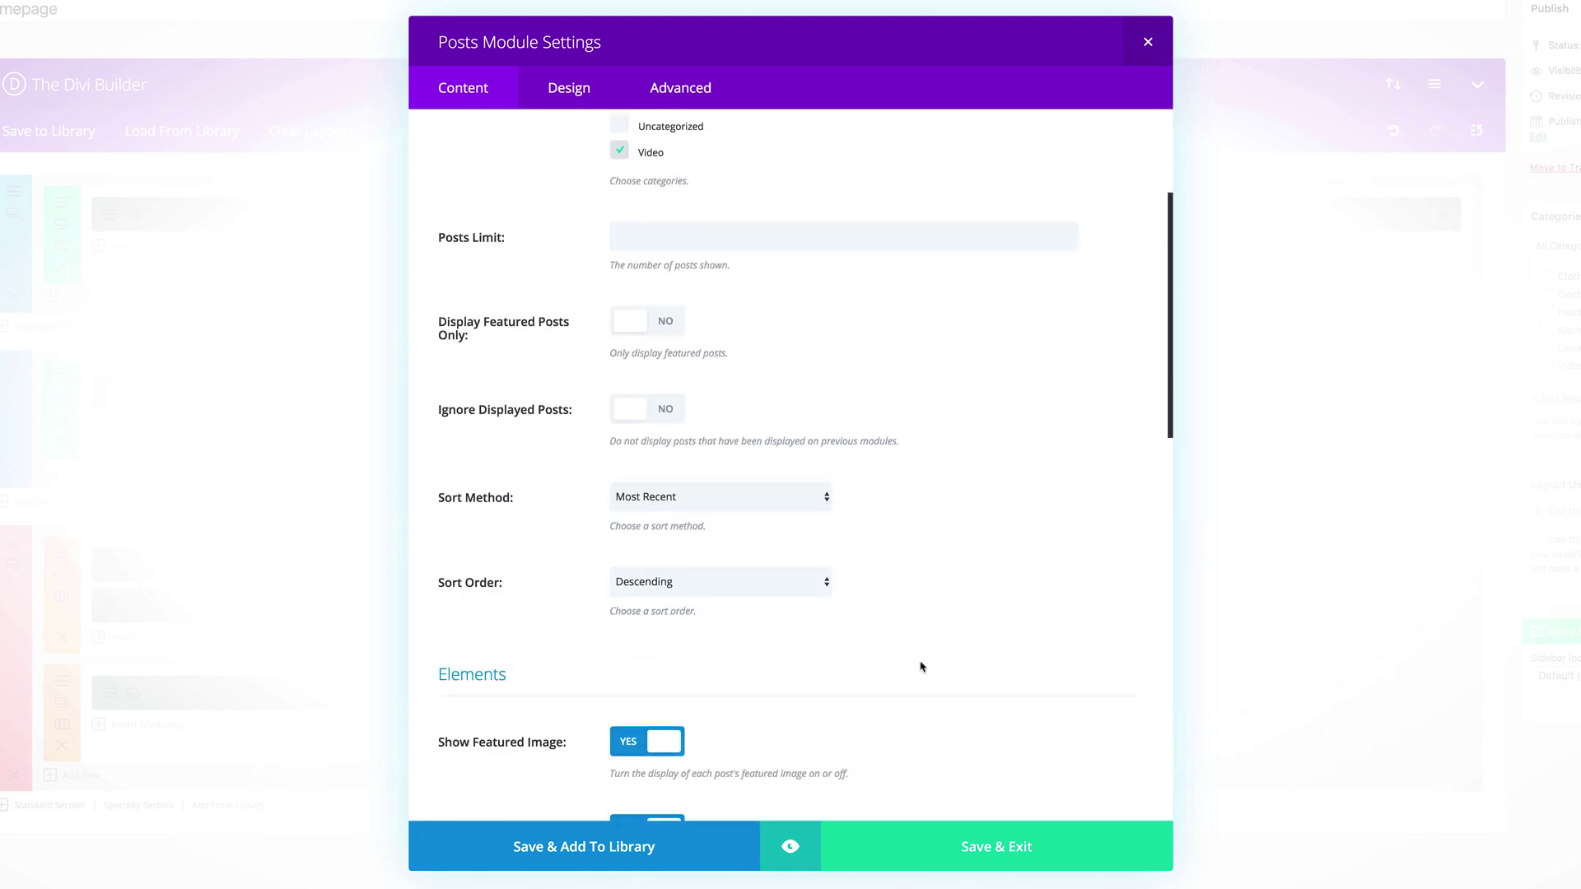
pyautogui.scroll(-5, 922, 664)
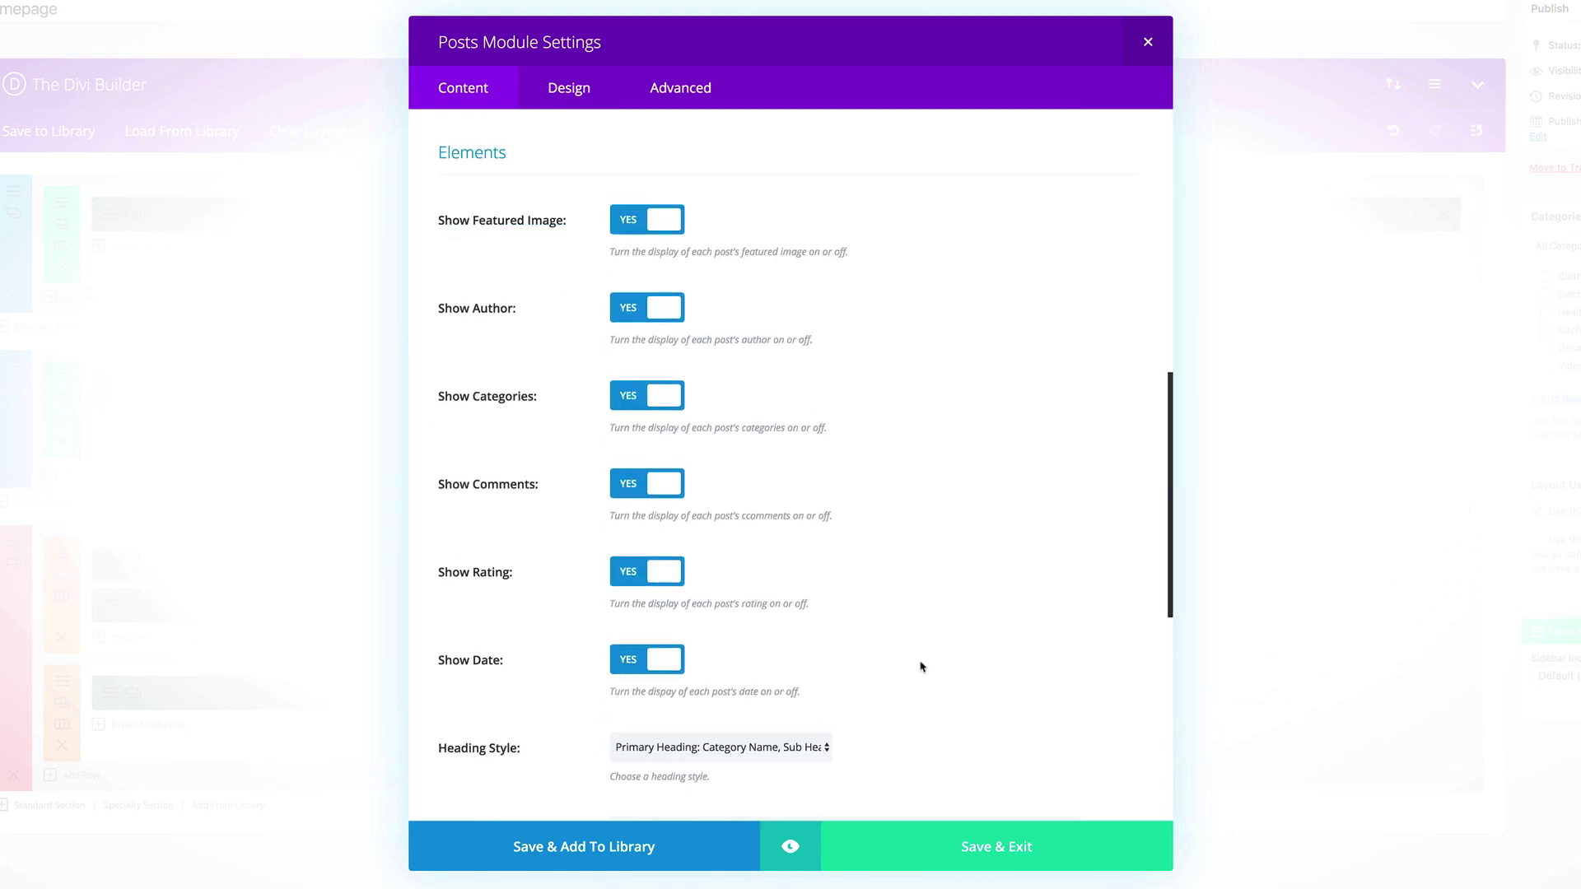
pyautogui.scroll(-2, 849, 661)
pyautogui.scroll(1, 848, 659)
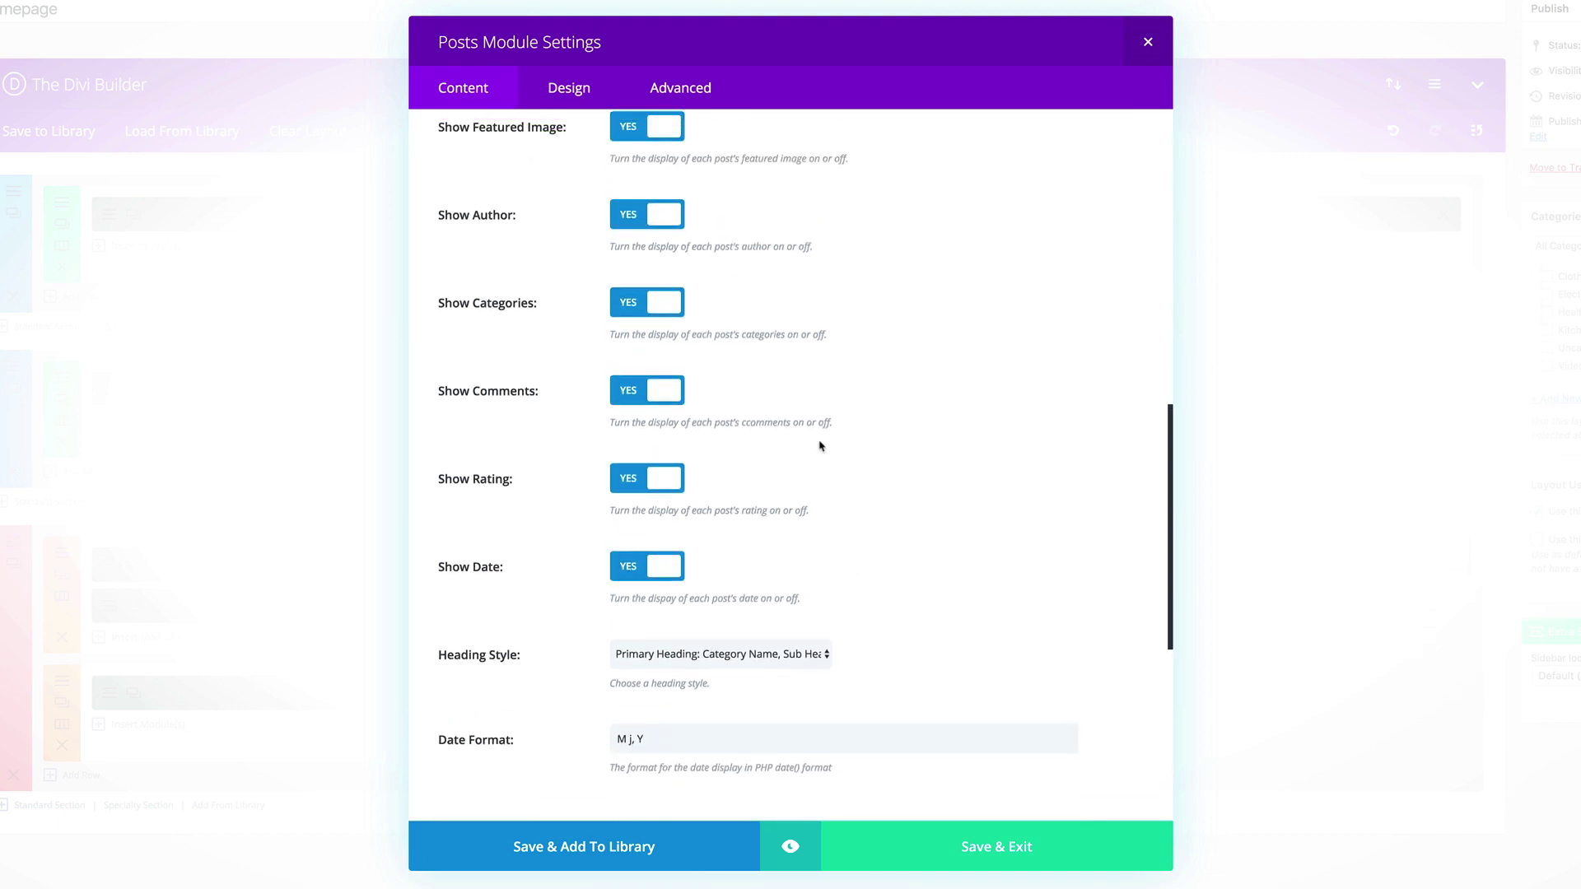
pyautogui.click(627, 216)
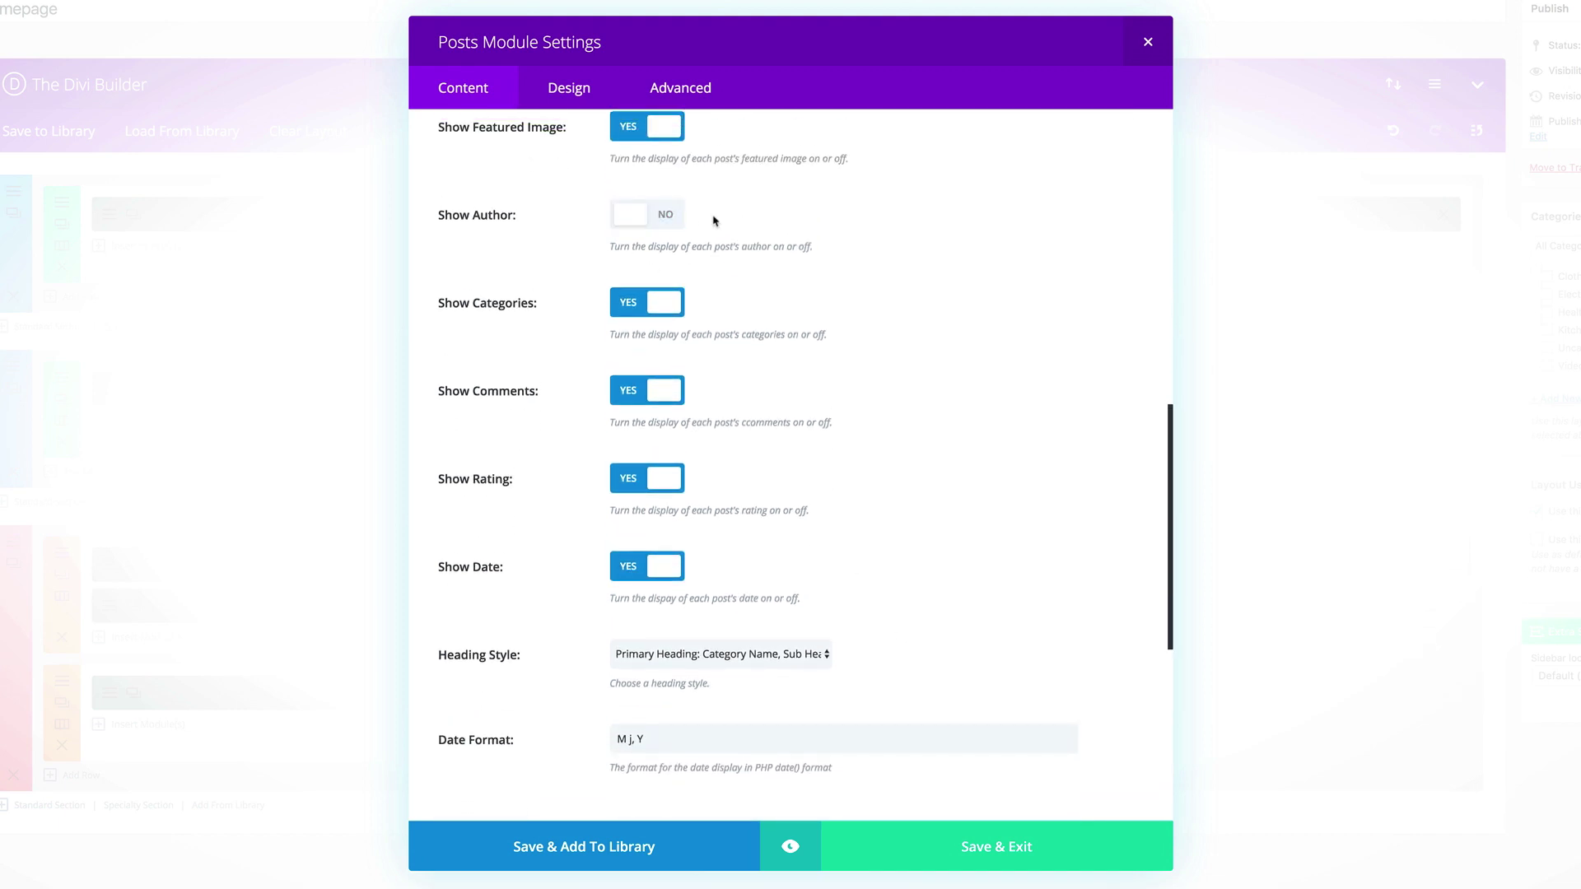
pyautogui.click(628, 567)
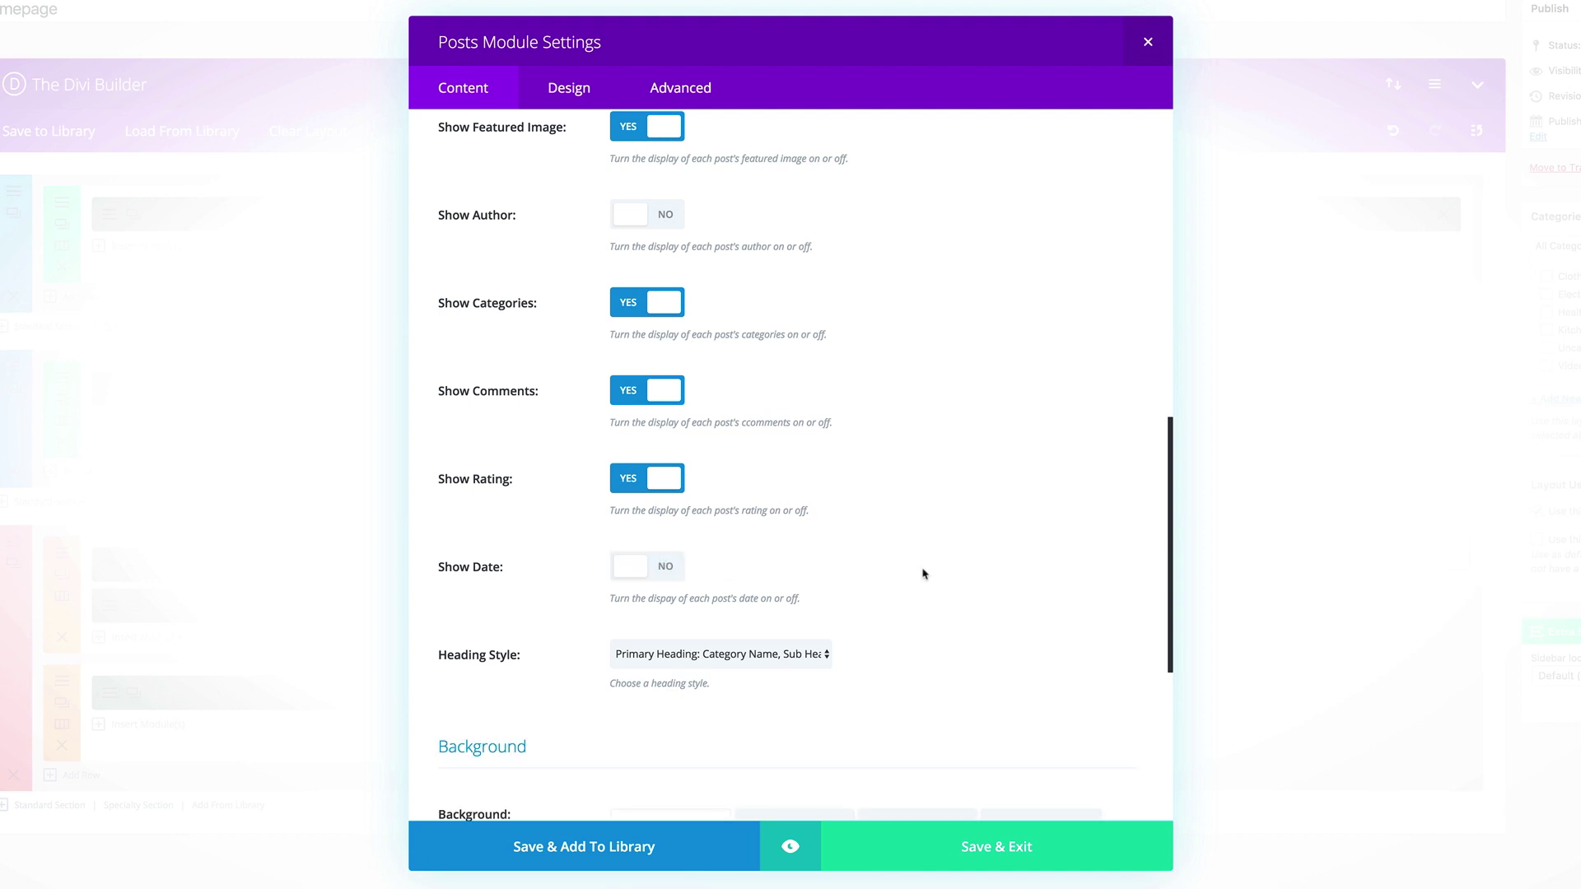
pyautogui.scroll(-4, 953, 579)
pyautogui.click(1014, 851)
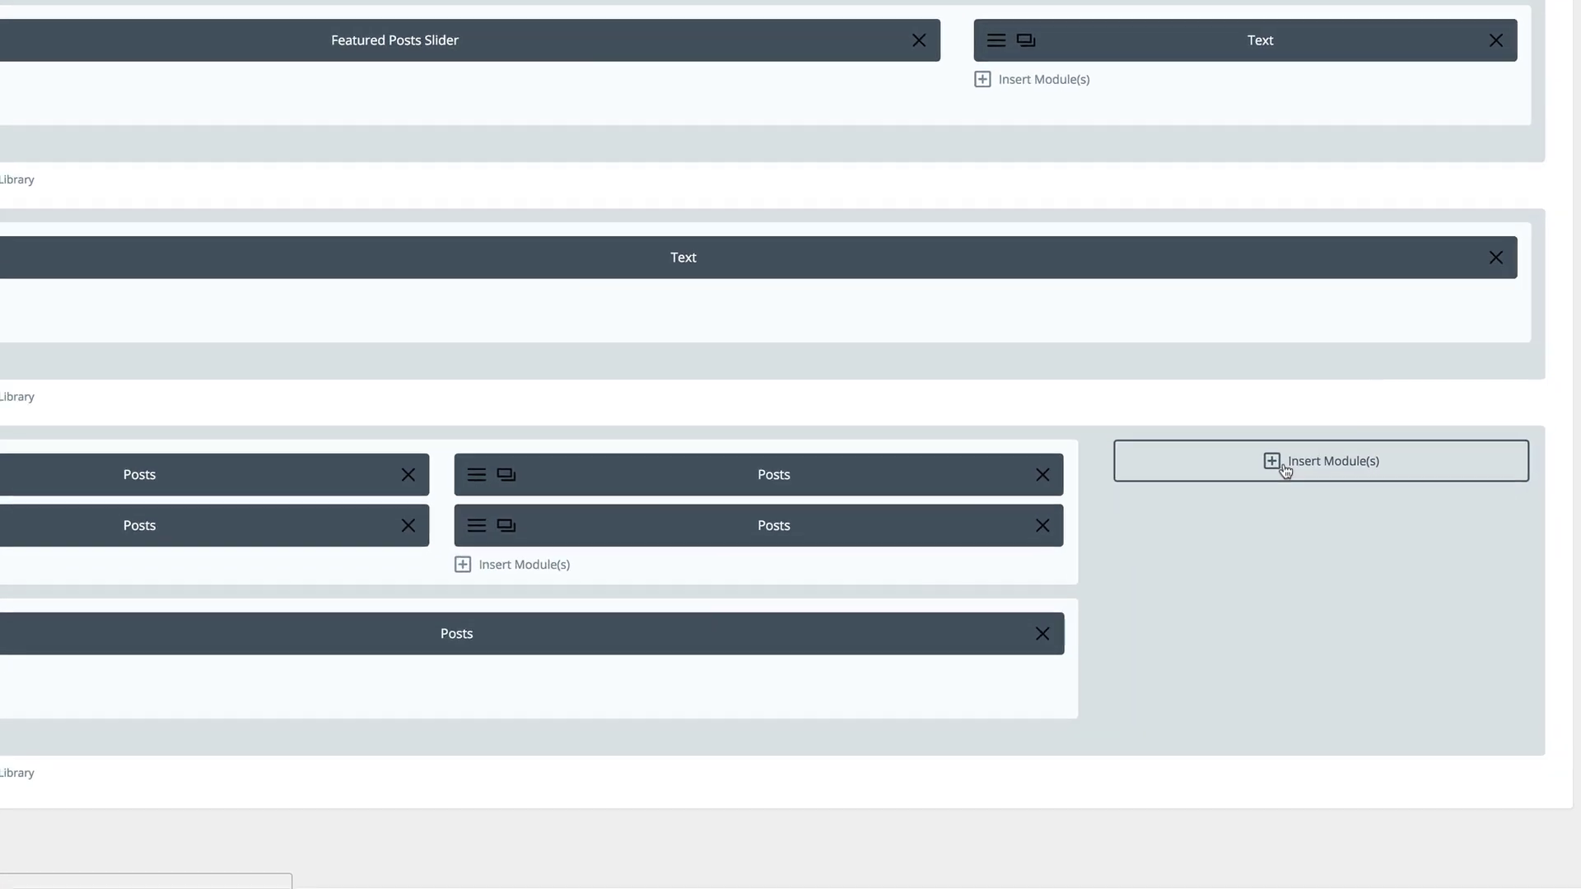
# Insert a Posts module in the empty side column sorted by Highest Rated.
pyautogui.click(1268, 454)
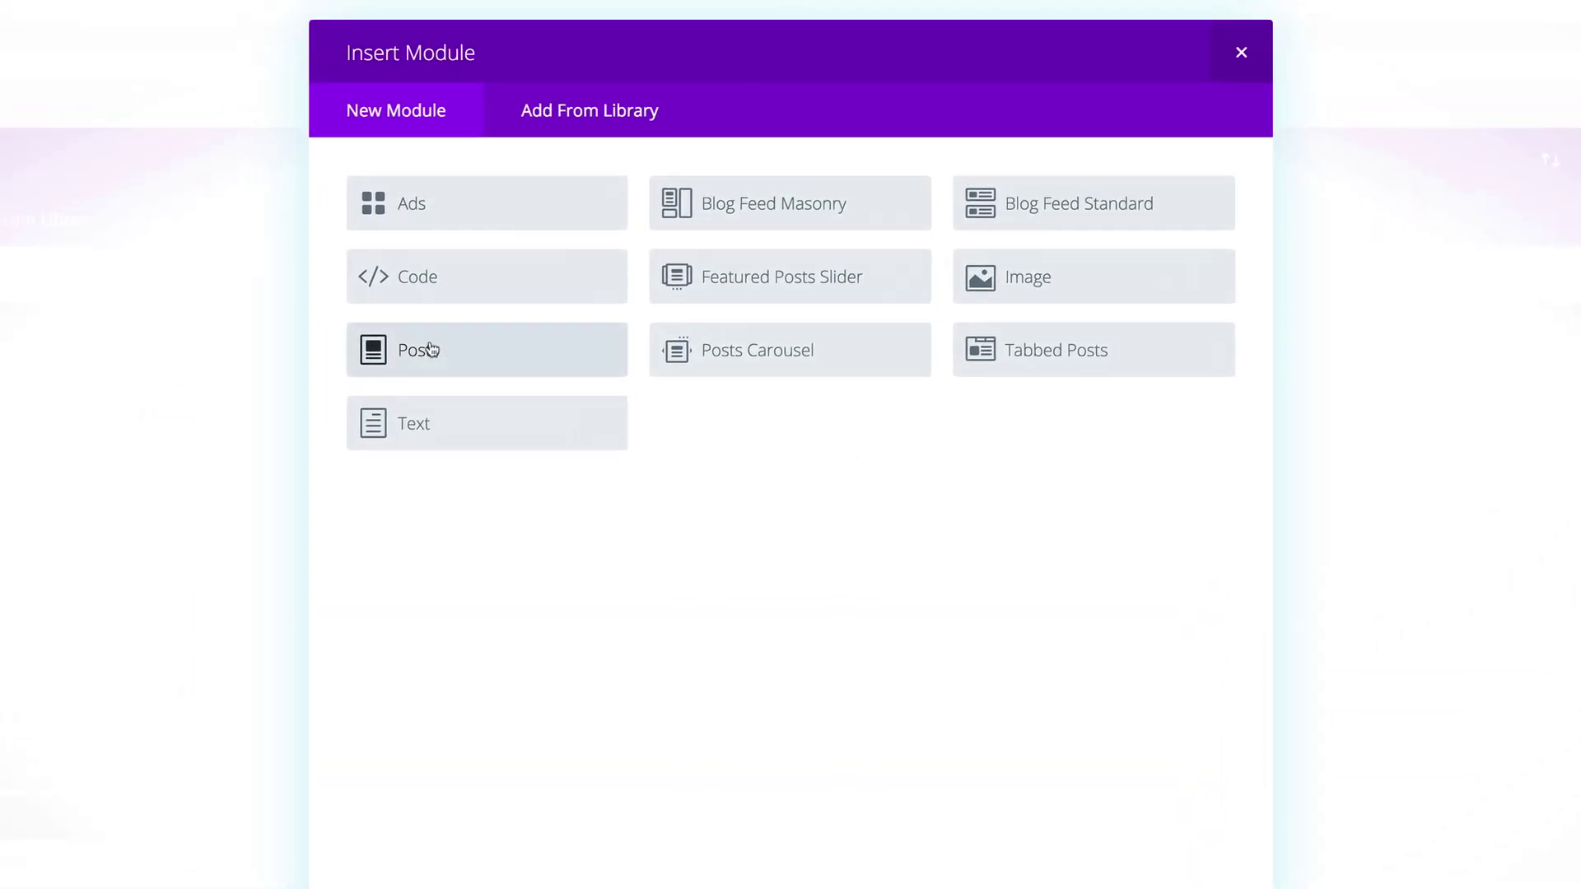
pyautogui.click(305, 45)
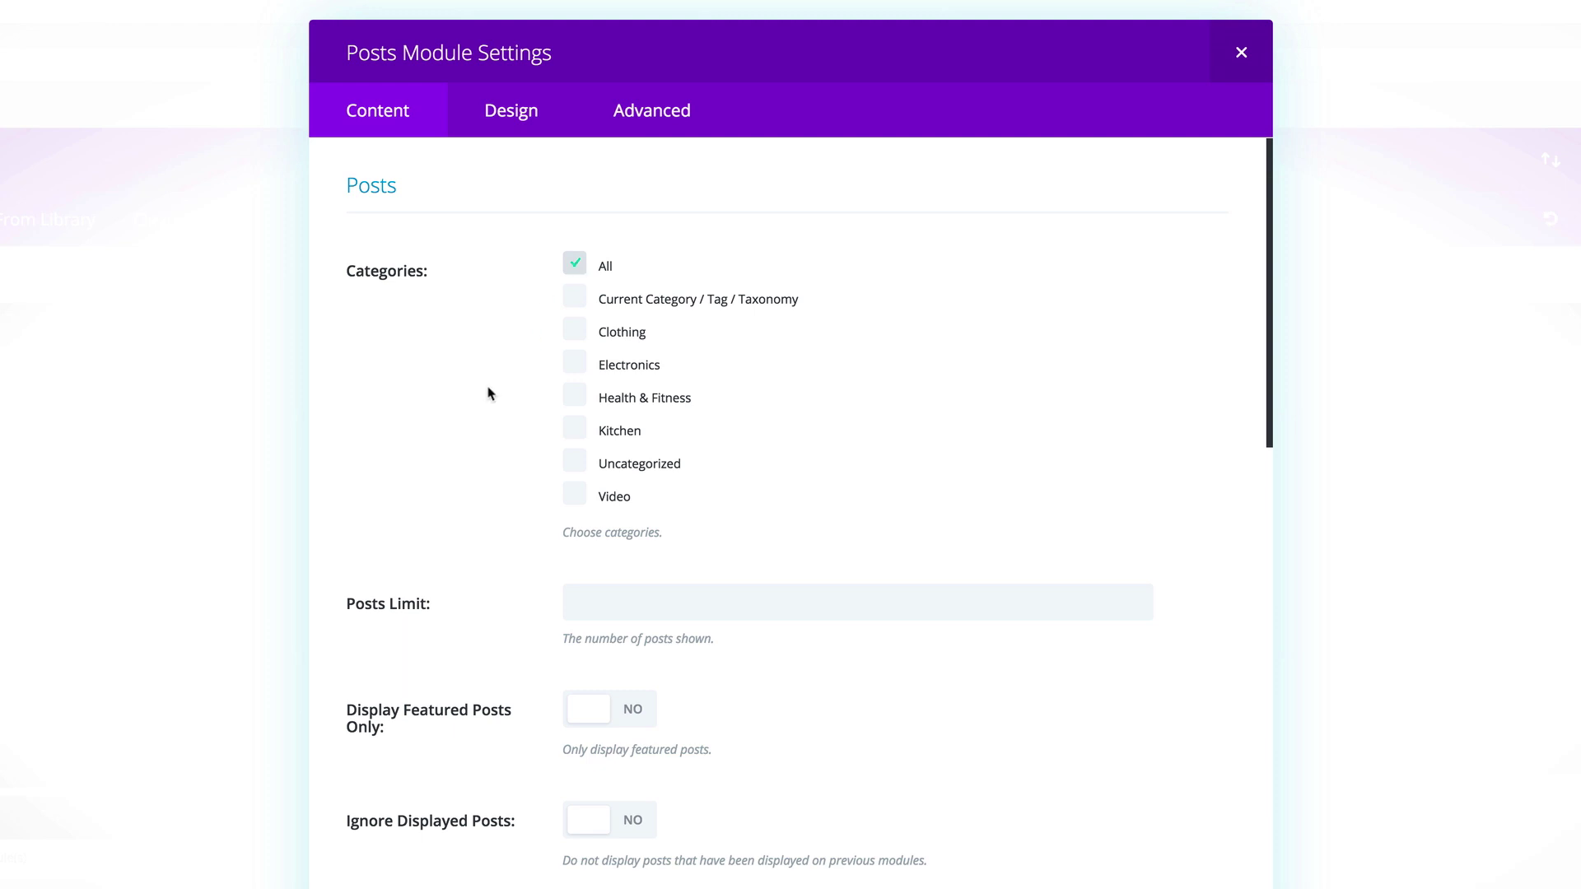
pyautogui.scroll(-2, 515, 457)
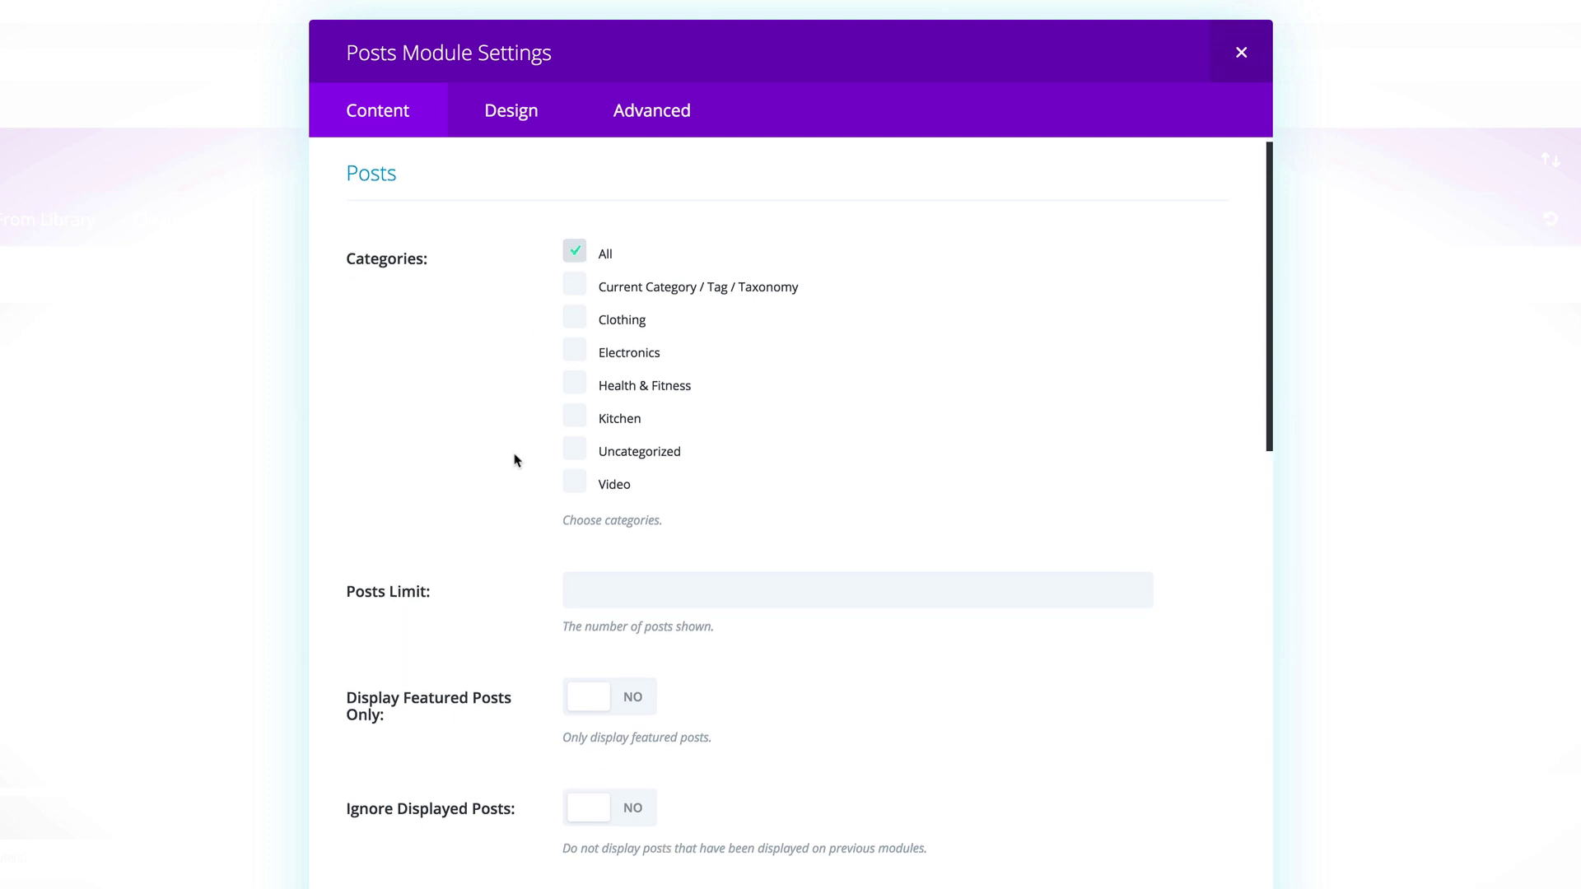
pyautogui.scroll(-3, 566, 362)
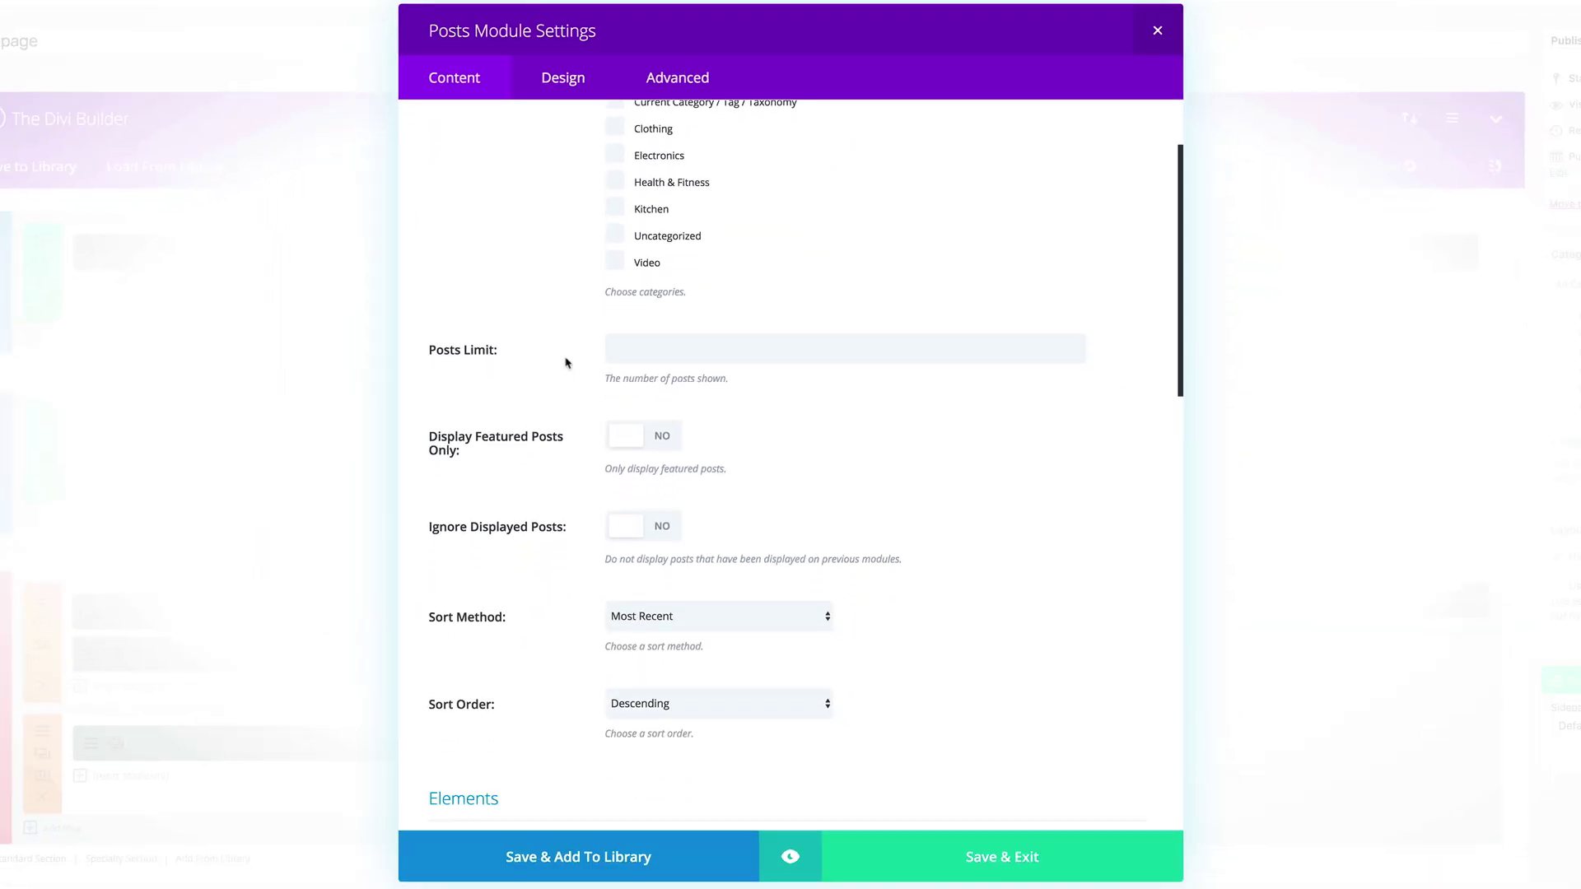
pyautogui.click(723, 572)
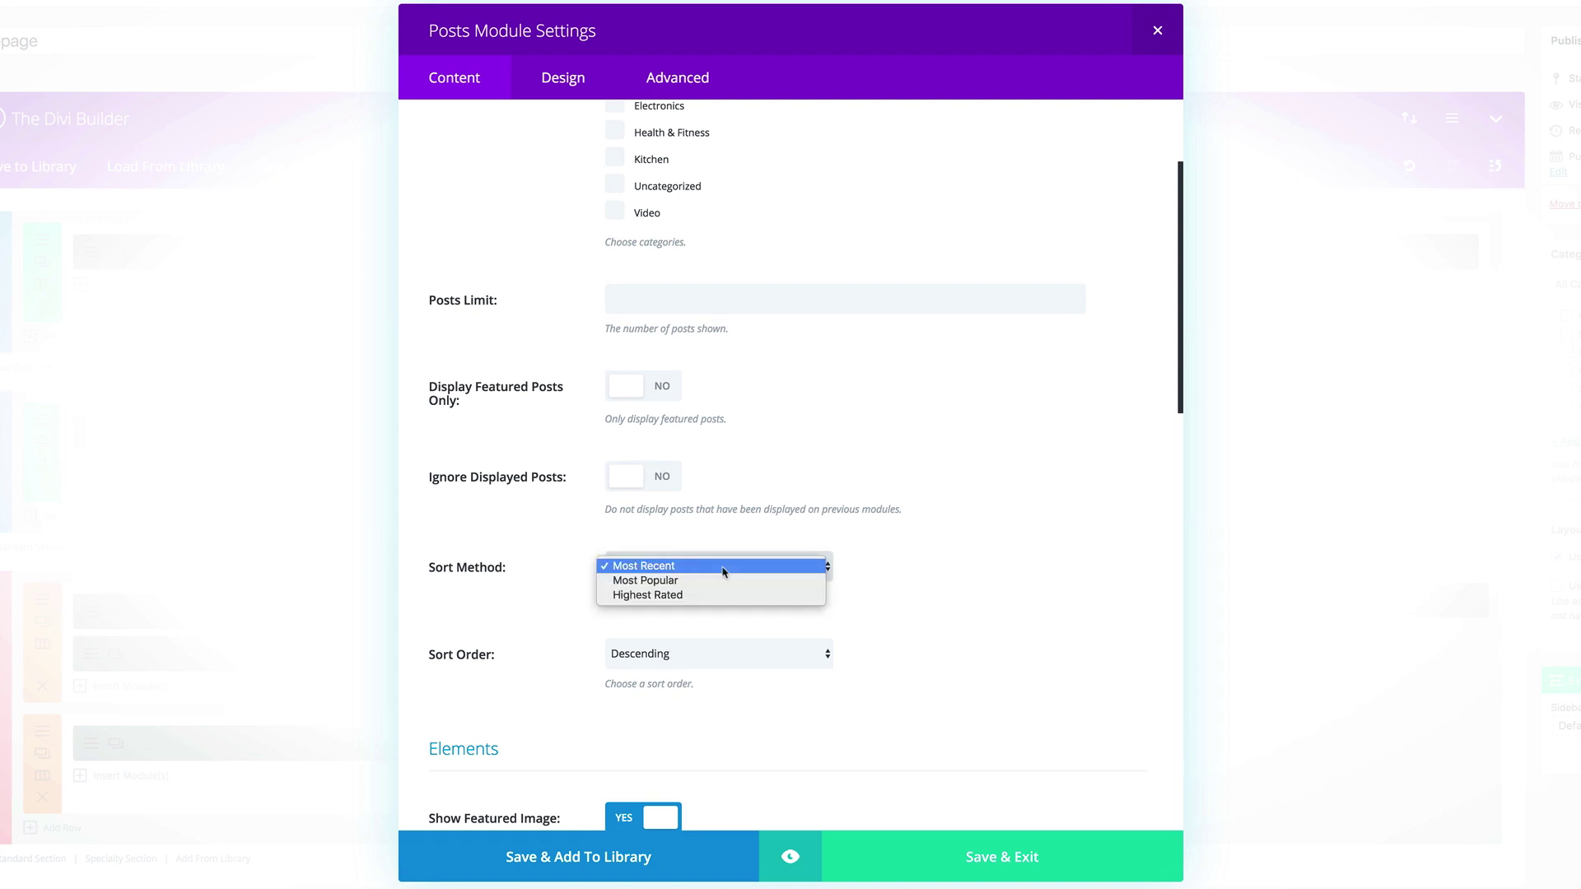
pyautogui.click(732, 596)
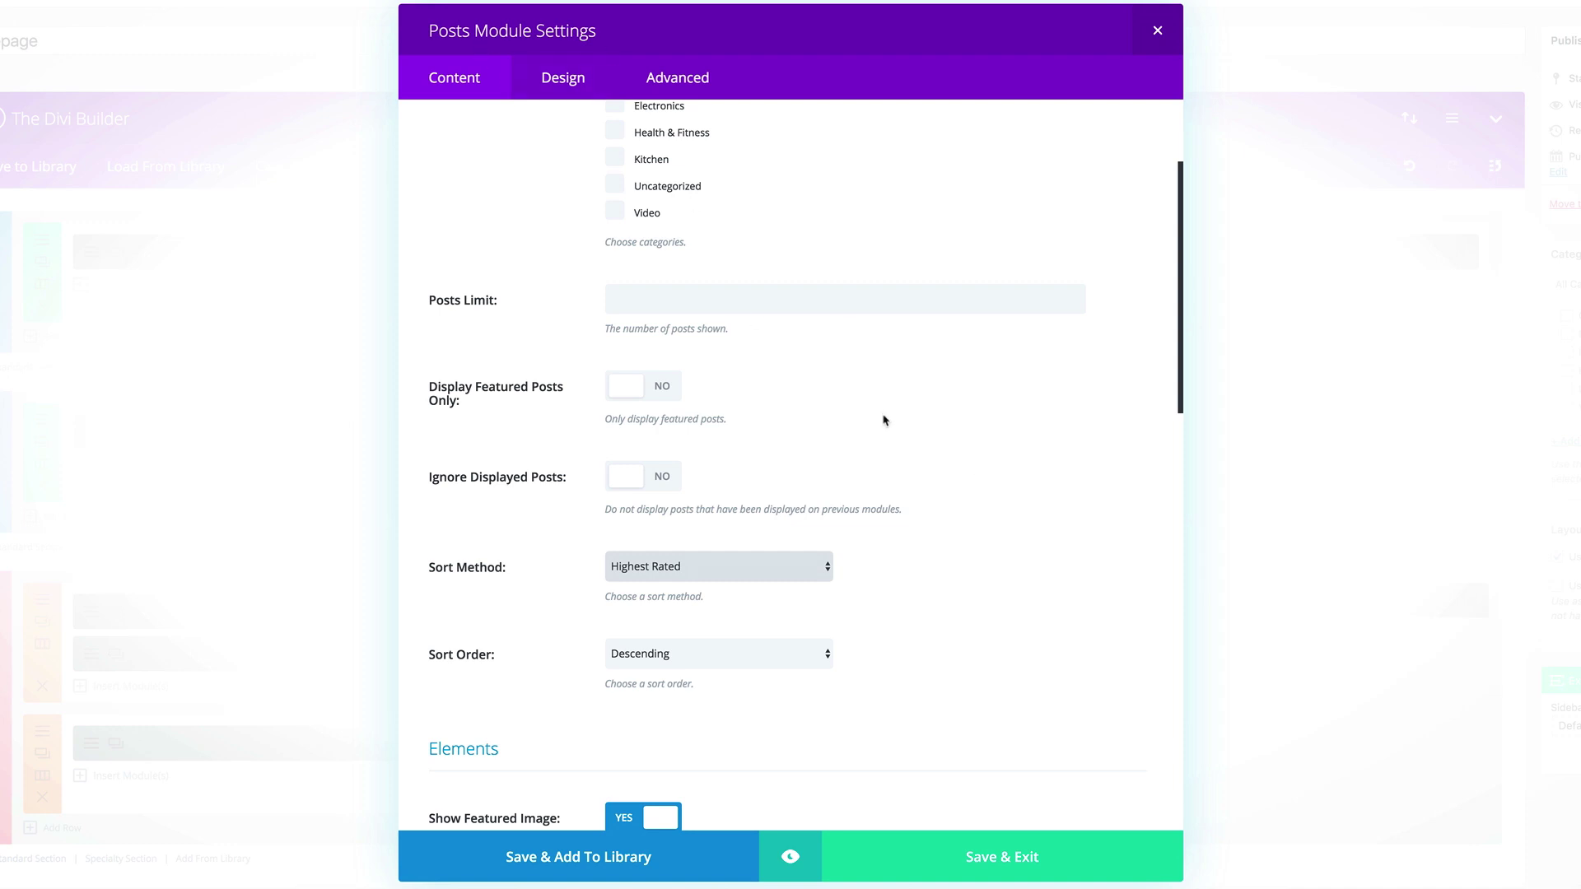
# Set Show Author and Show Date to NO and save the module.
pyautogui.scroll(-3, 883, 420)
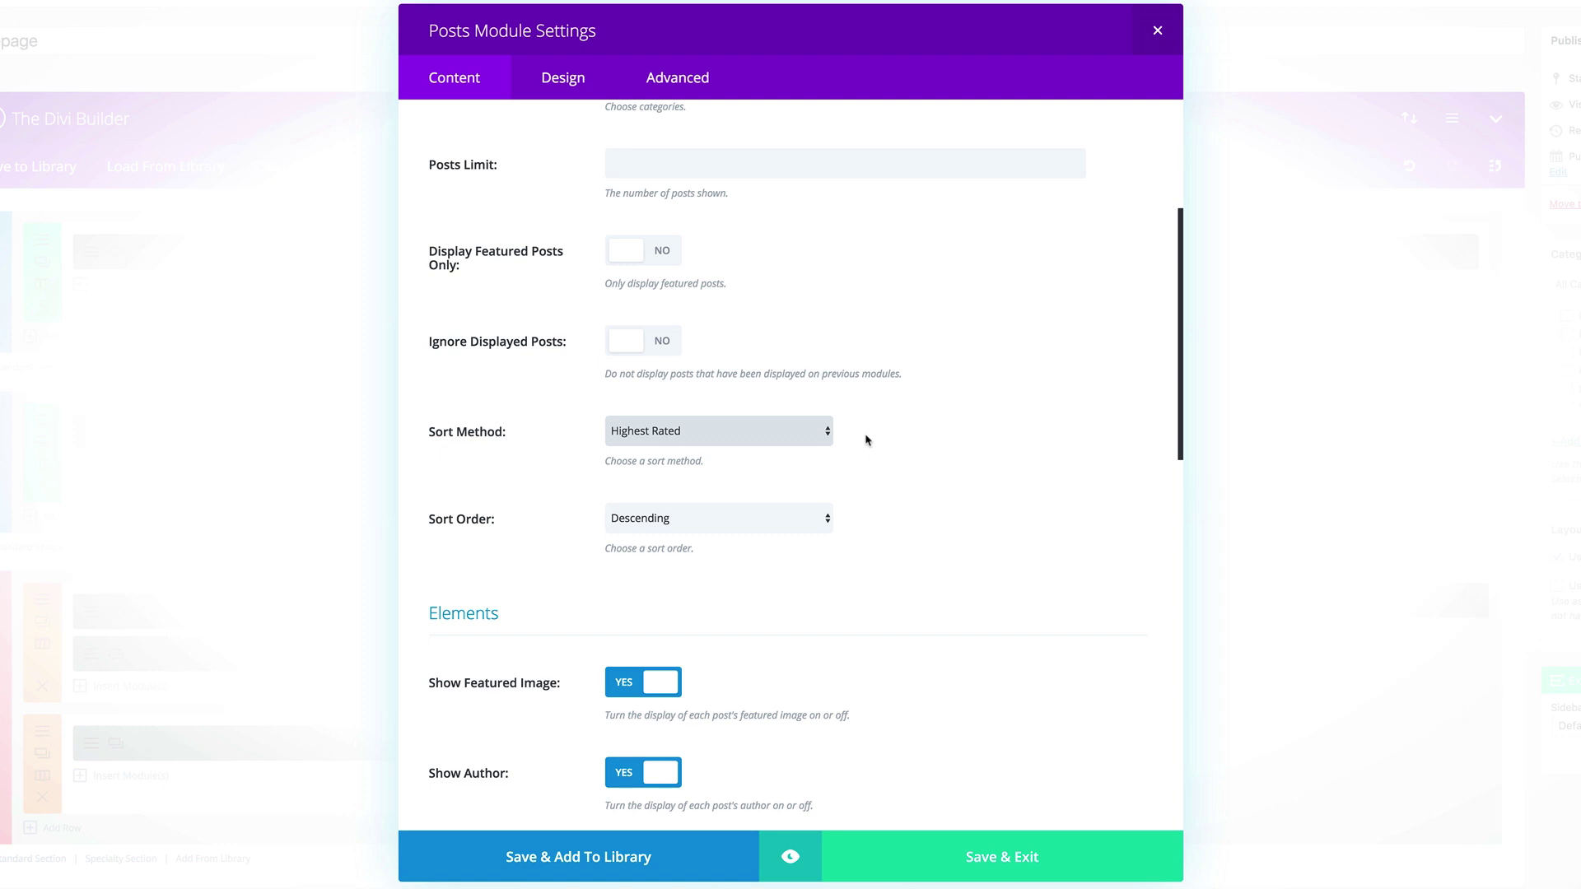
pyautogui.scroll(-6, 935, 476)
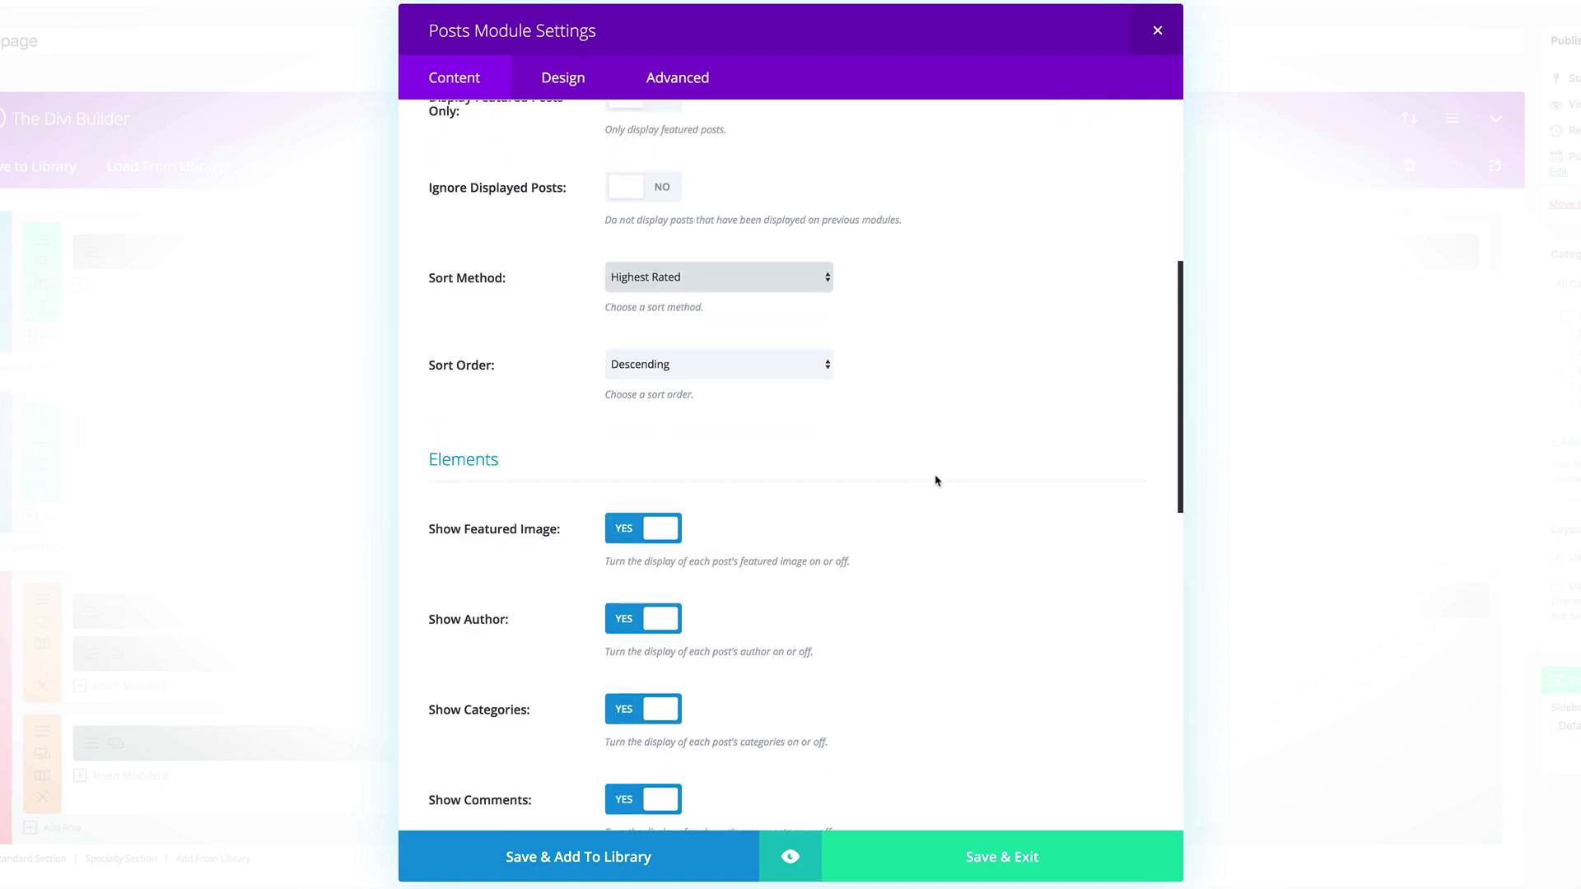
pyautogui.click(625, 471)
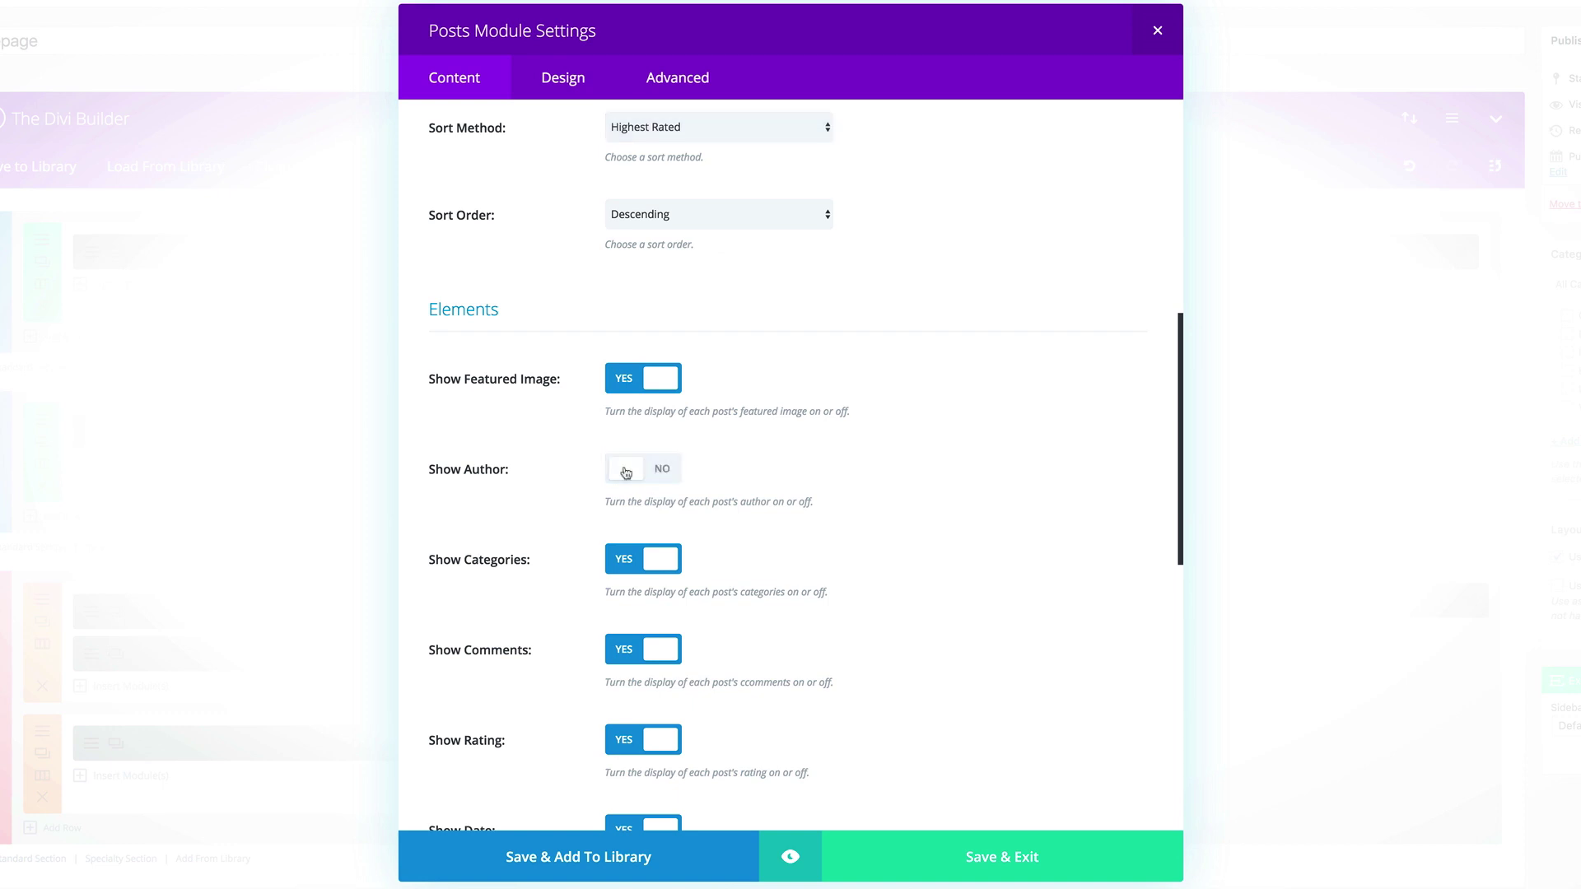
pyautogui.scroll(-3, 1008, 580)
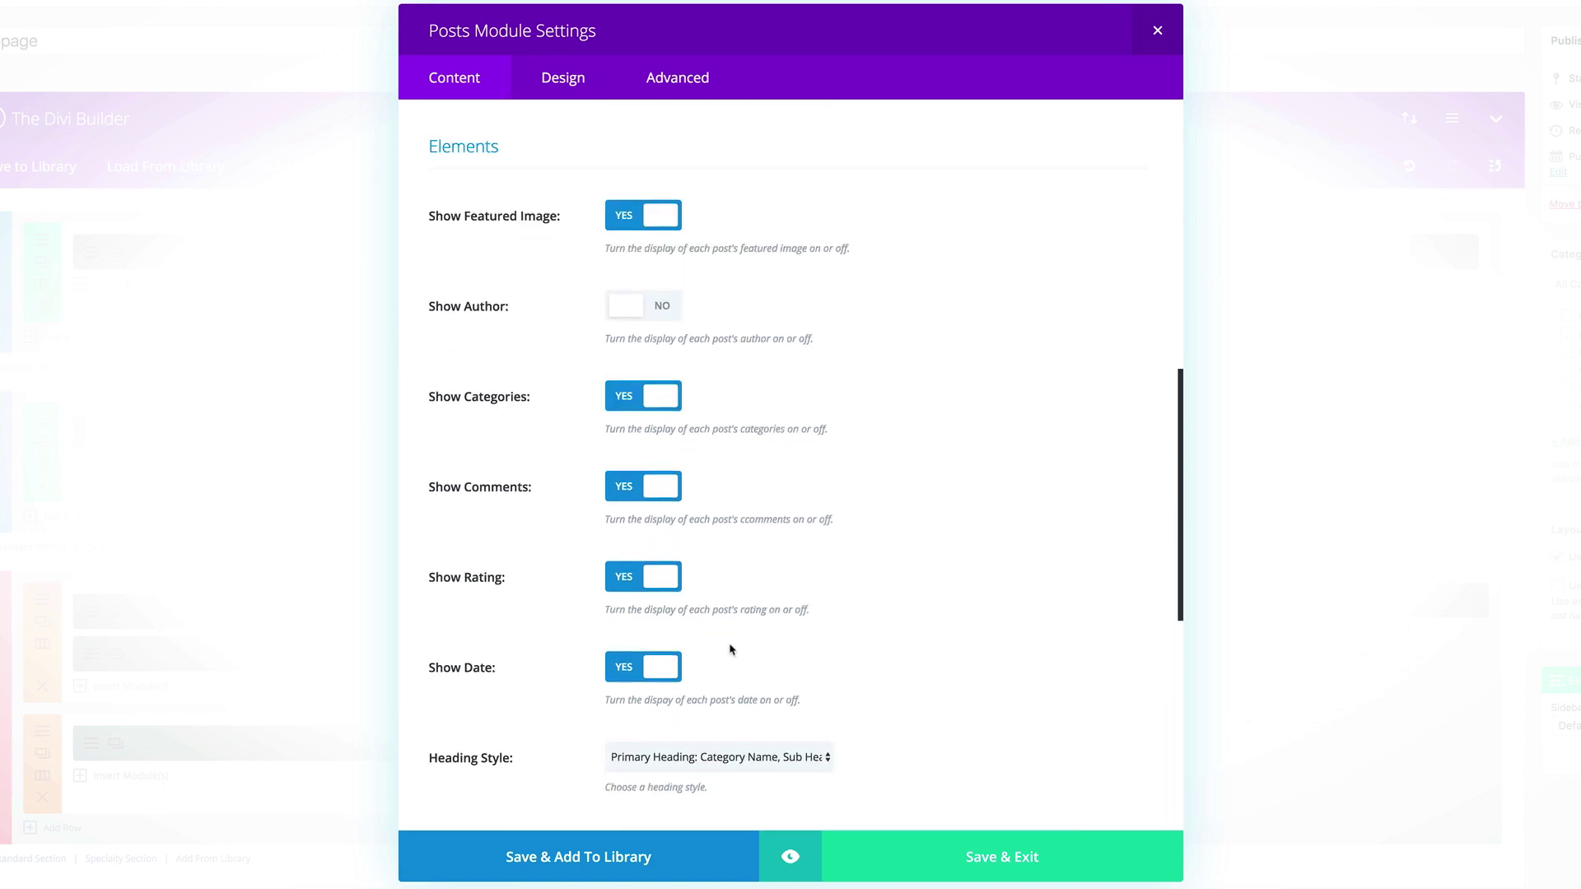
pyautogui.click(623, 680)
pyautogui.scroll(-3, 983, 770)
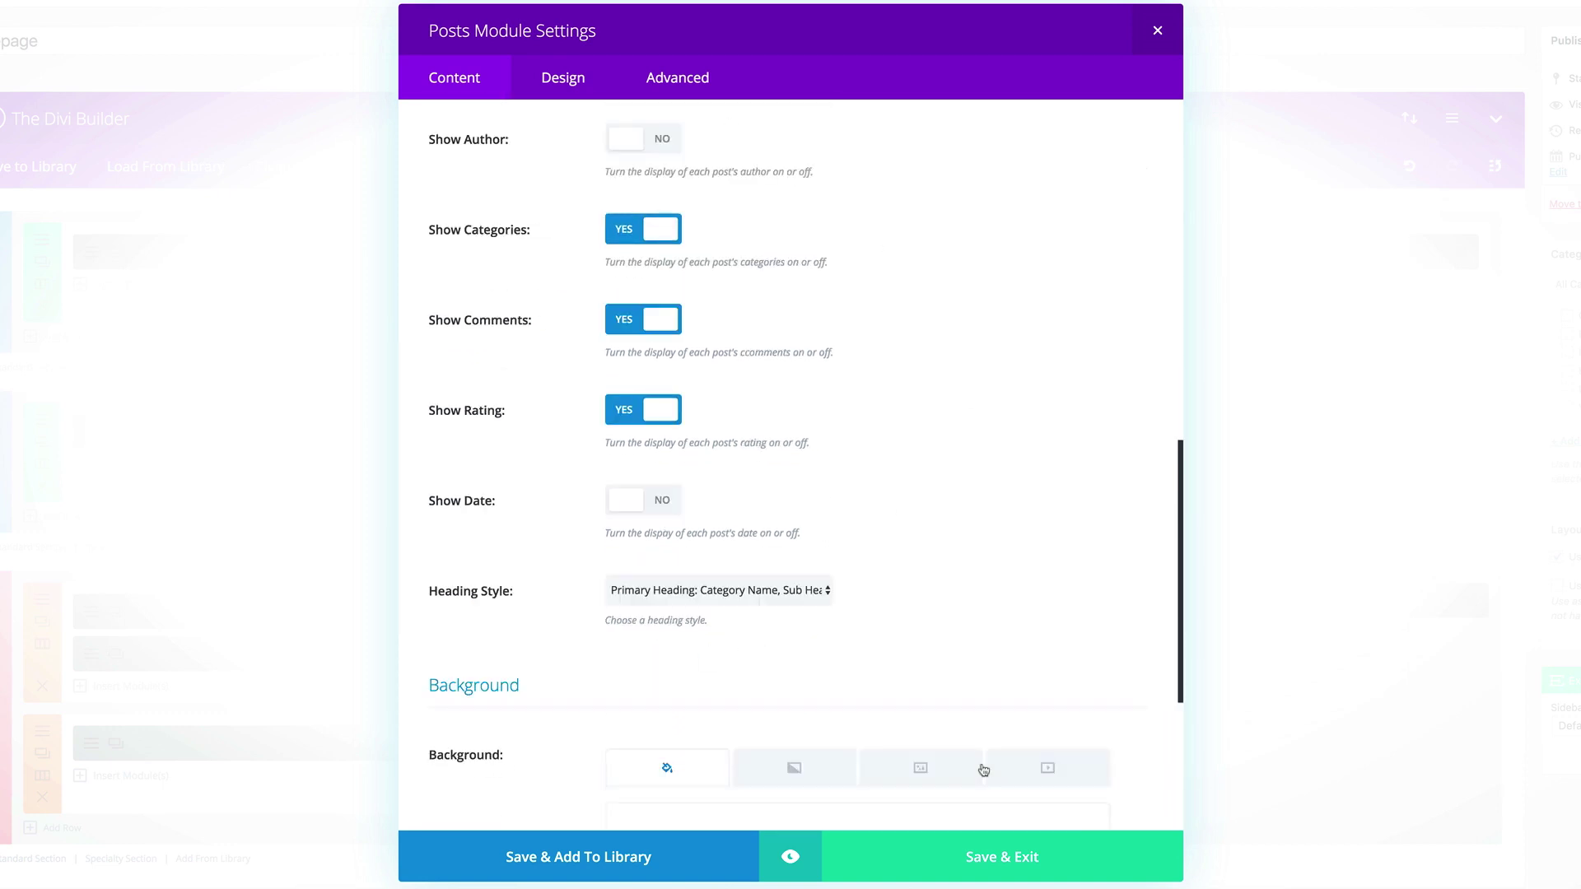
pyautogui.click(1027, 858)
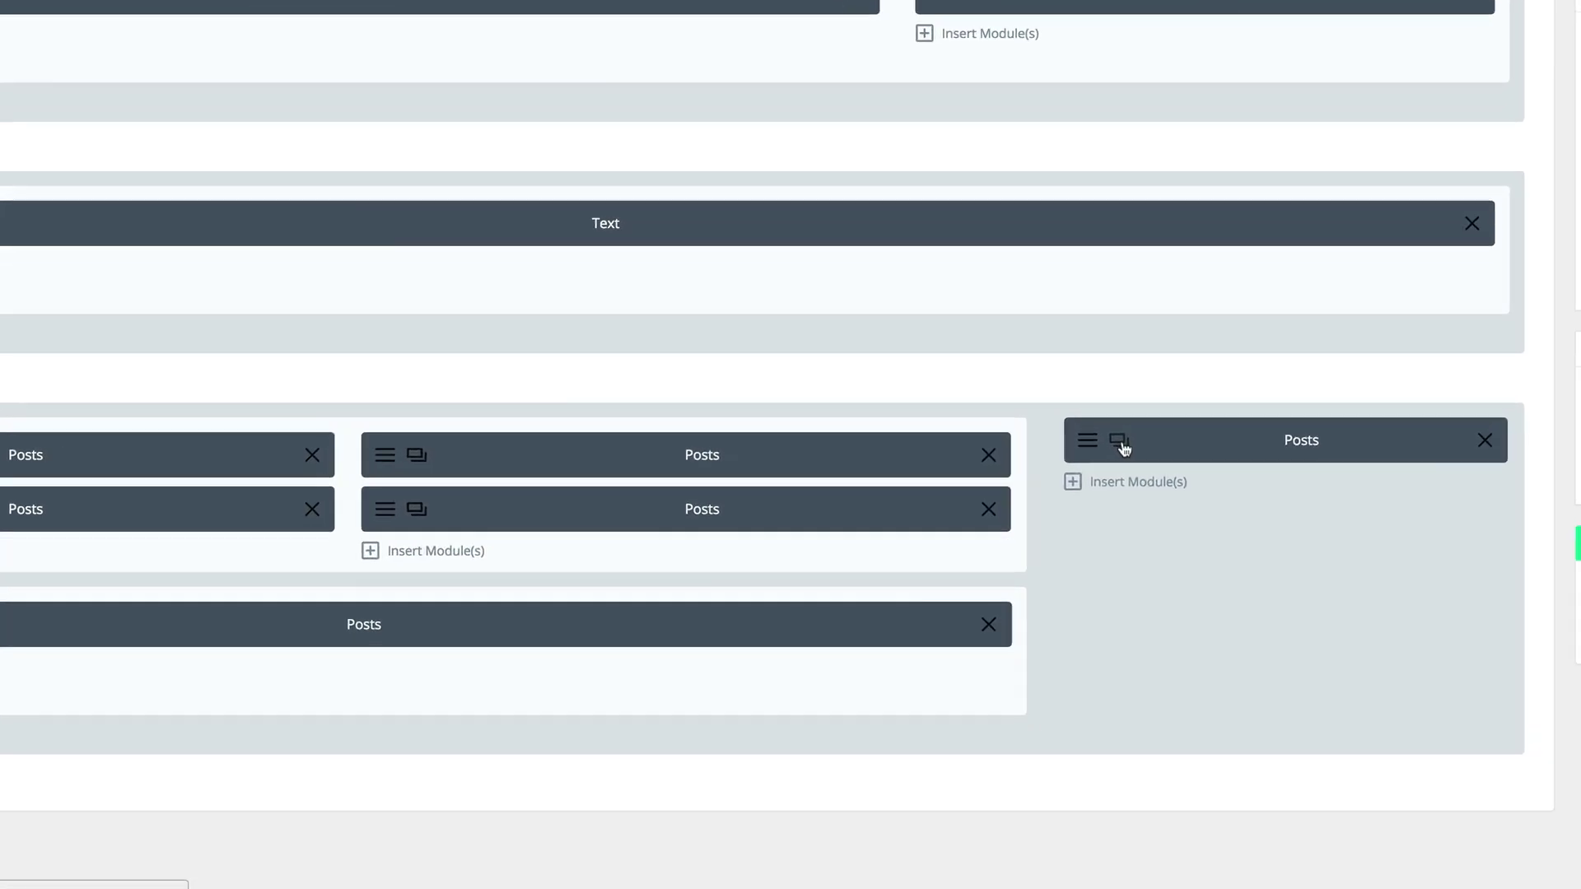
# Insert a second side-column Posts module covering All categories, sorted by Most Popular.
pyautogui.click(1118, 484)
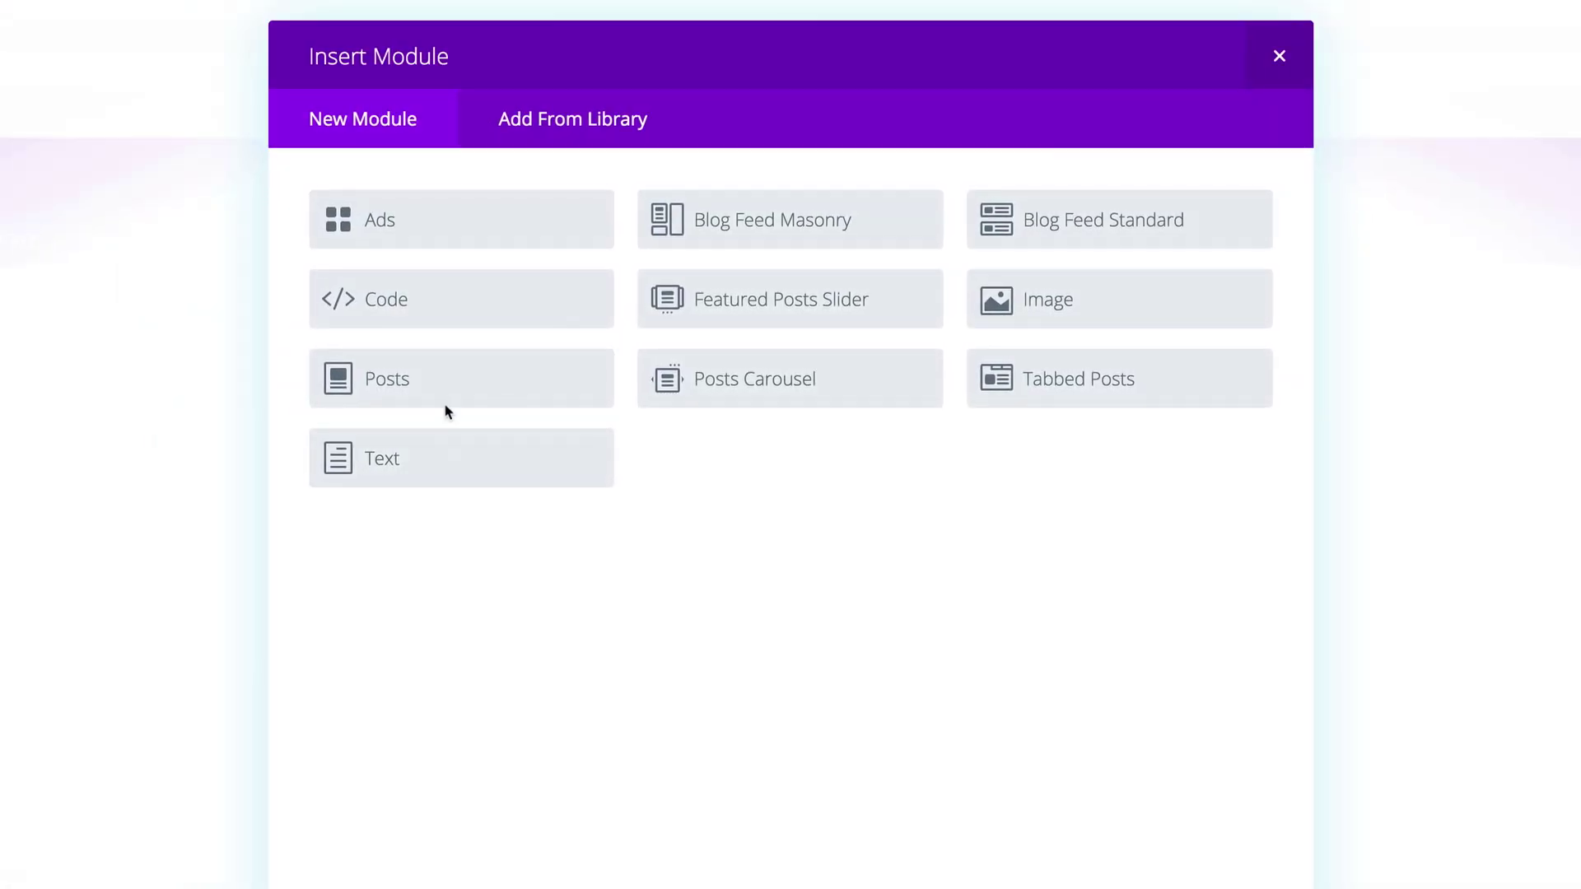
pyautogui.click(341, 380)
pyautogui.click(563, 293)
pyautogui.scroll(-1, 791, 560)
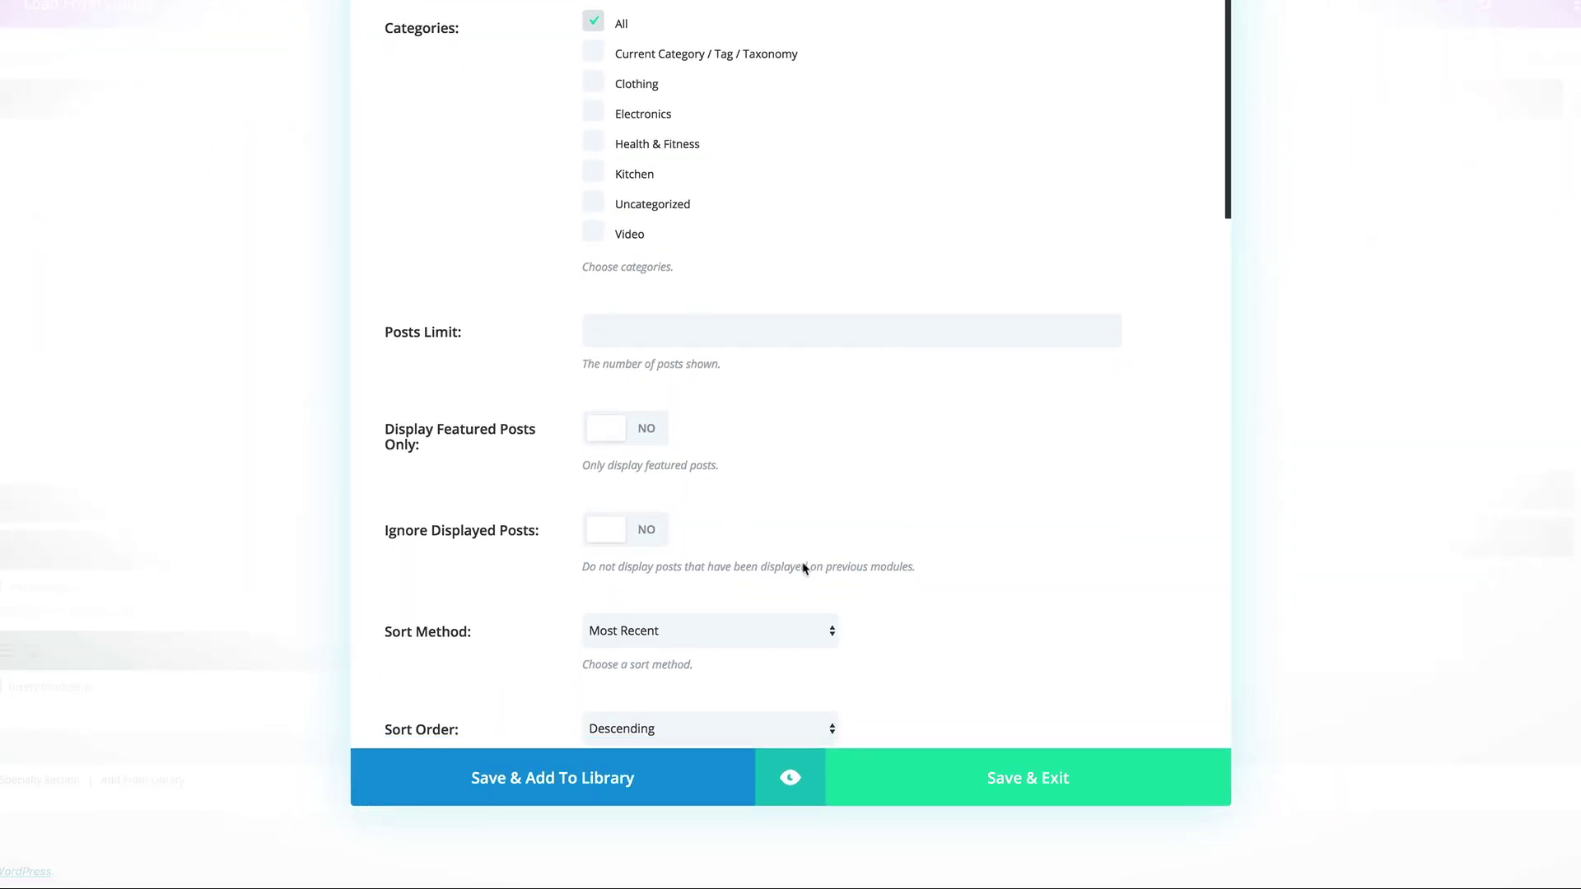
pyautogui.scroll(-2, 803, 567)
pyautogui.click(755, 525)
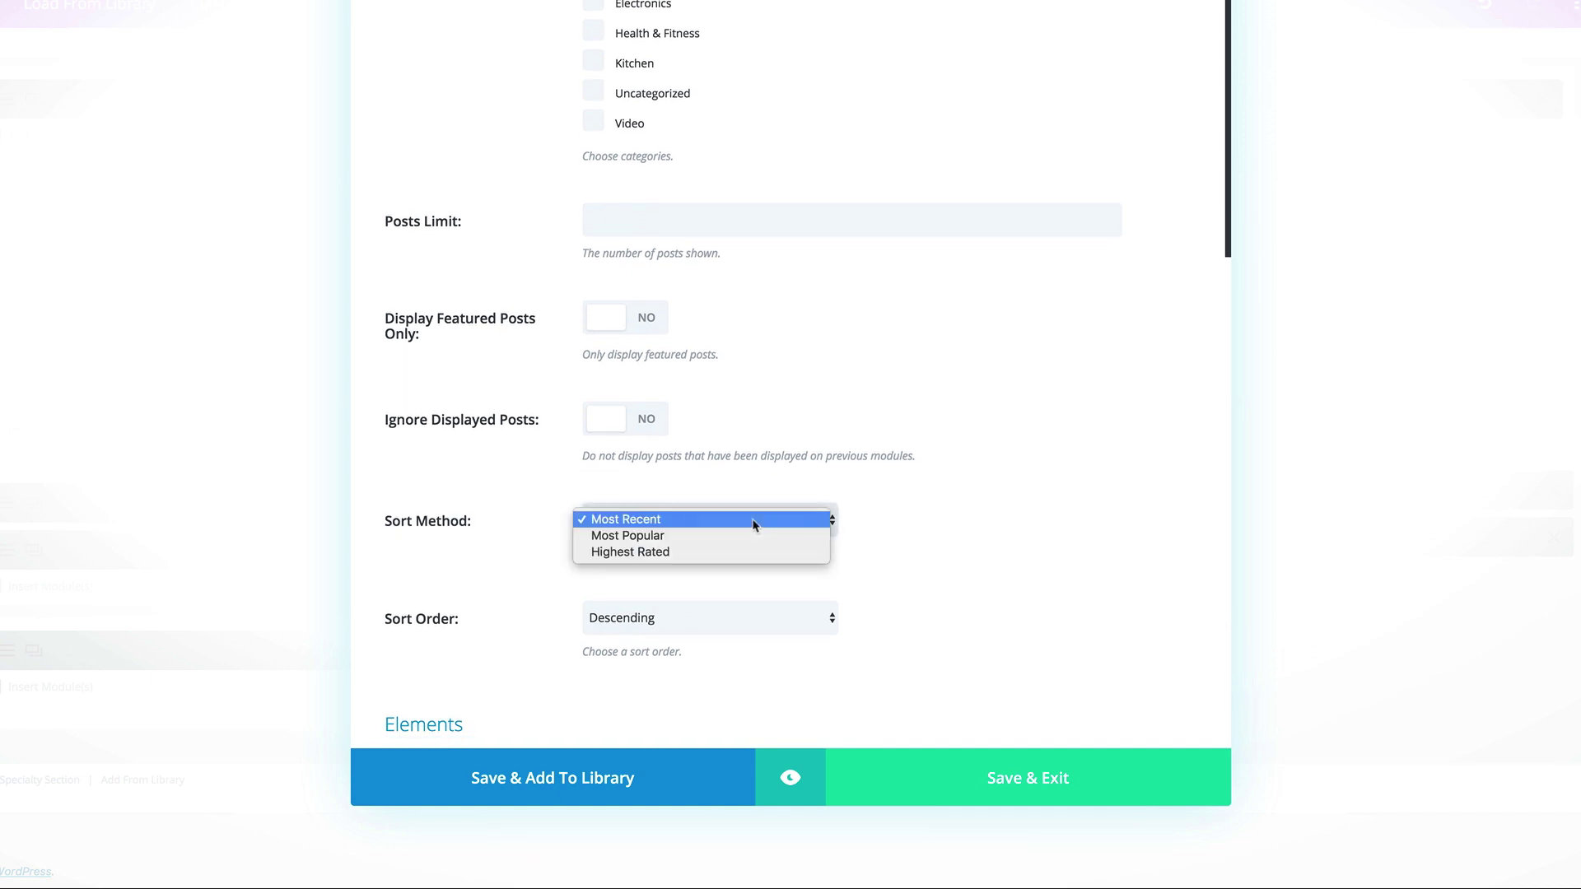
pyautogui.click(741, 538)
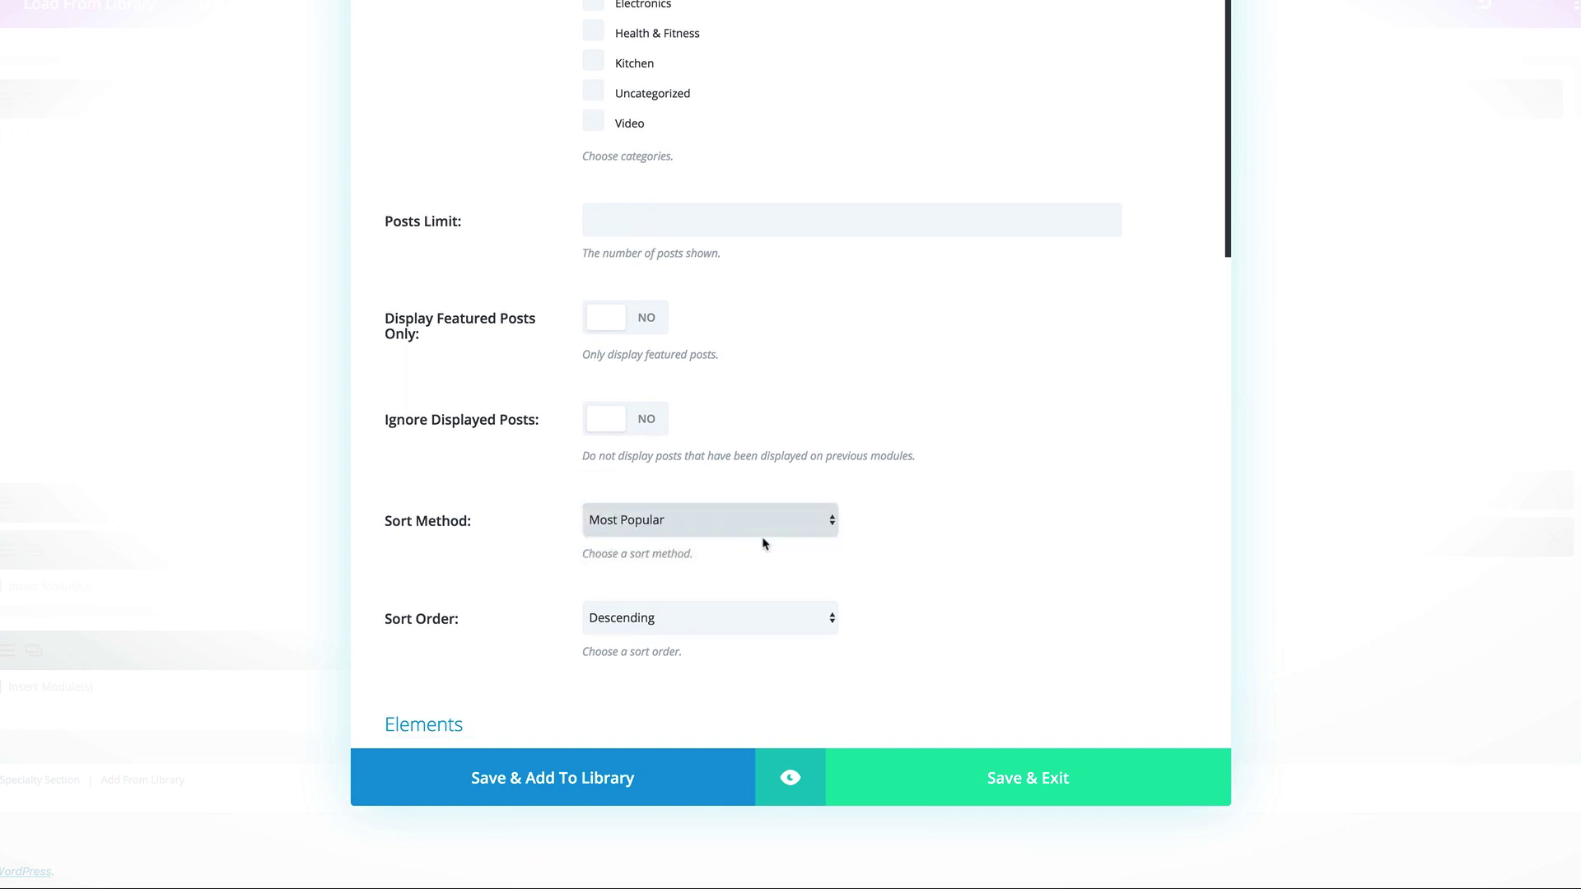
# Hide author and date on the Most Popular module and save it.
pyautogui.scroll(-3, 1012, 554)
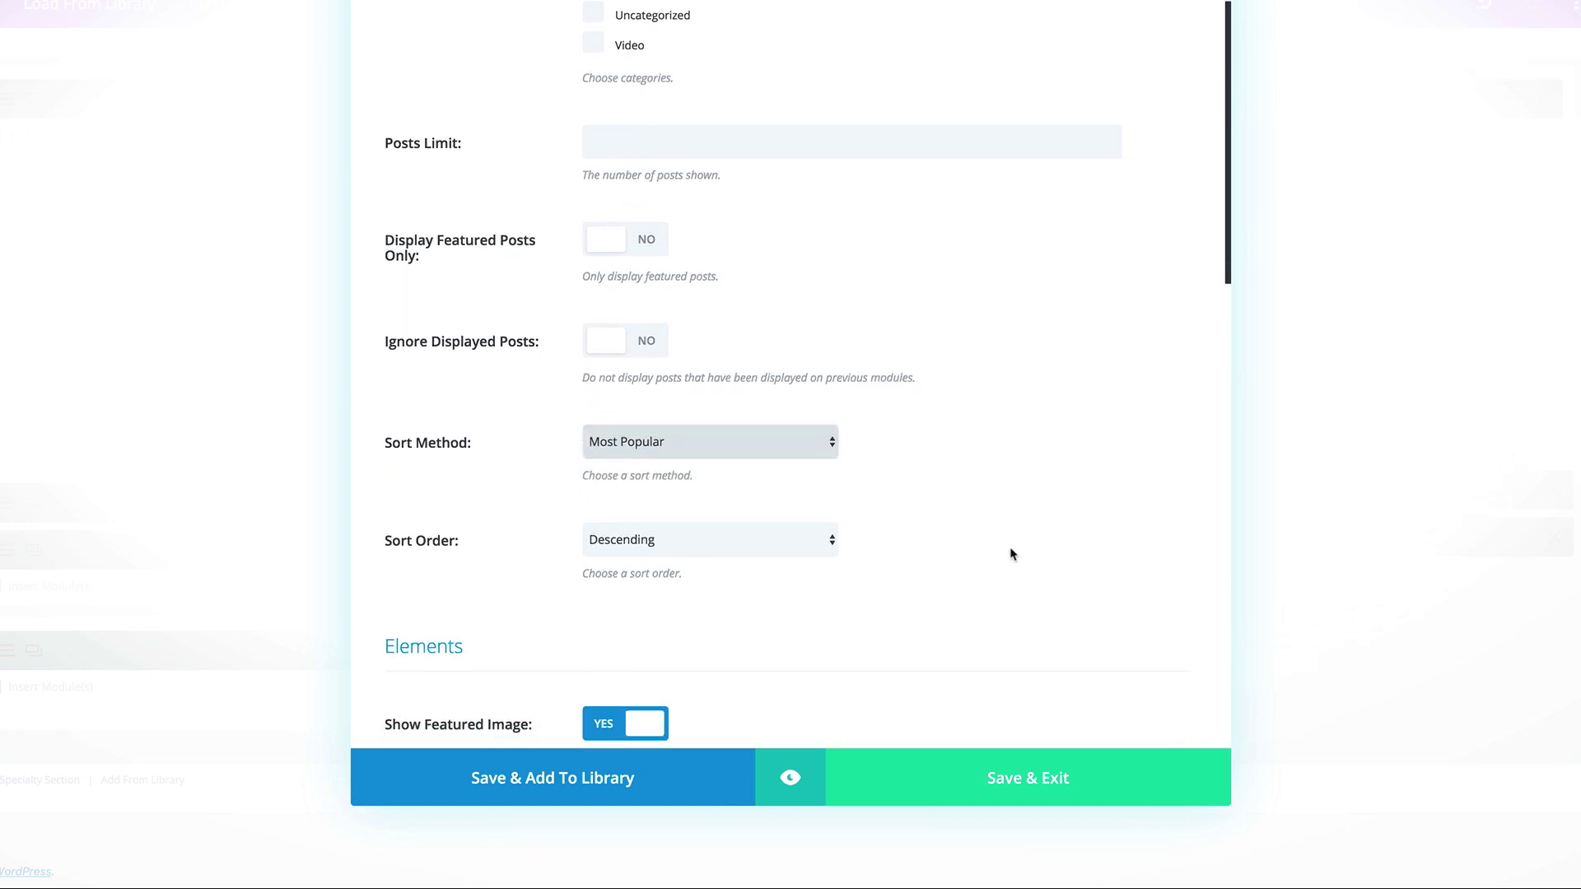
pyautogui.scroll(-4, 1012, 554)
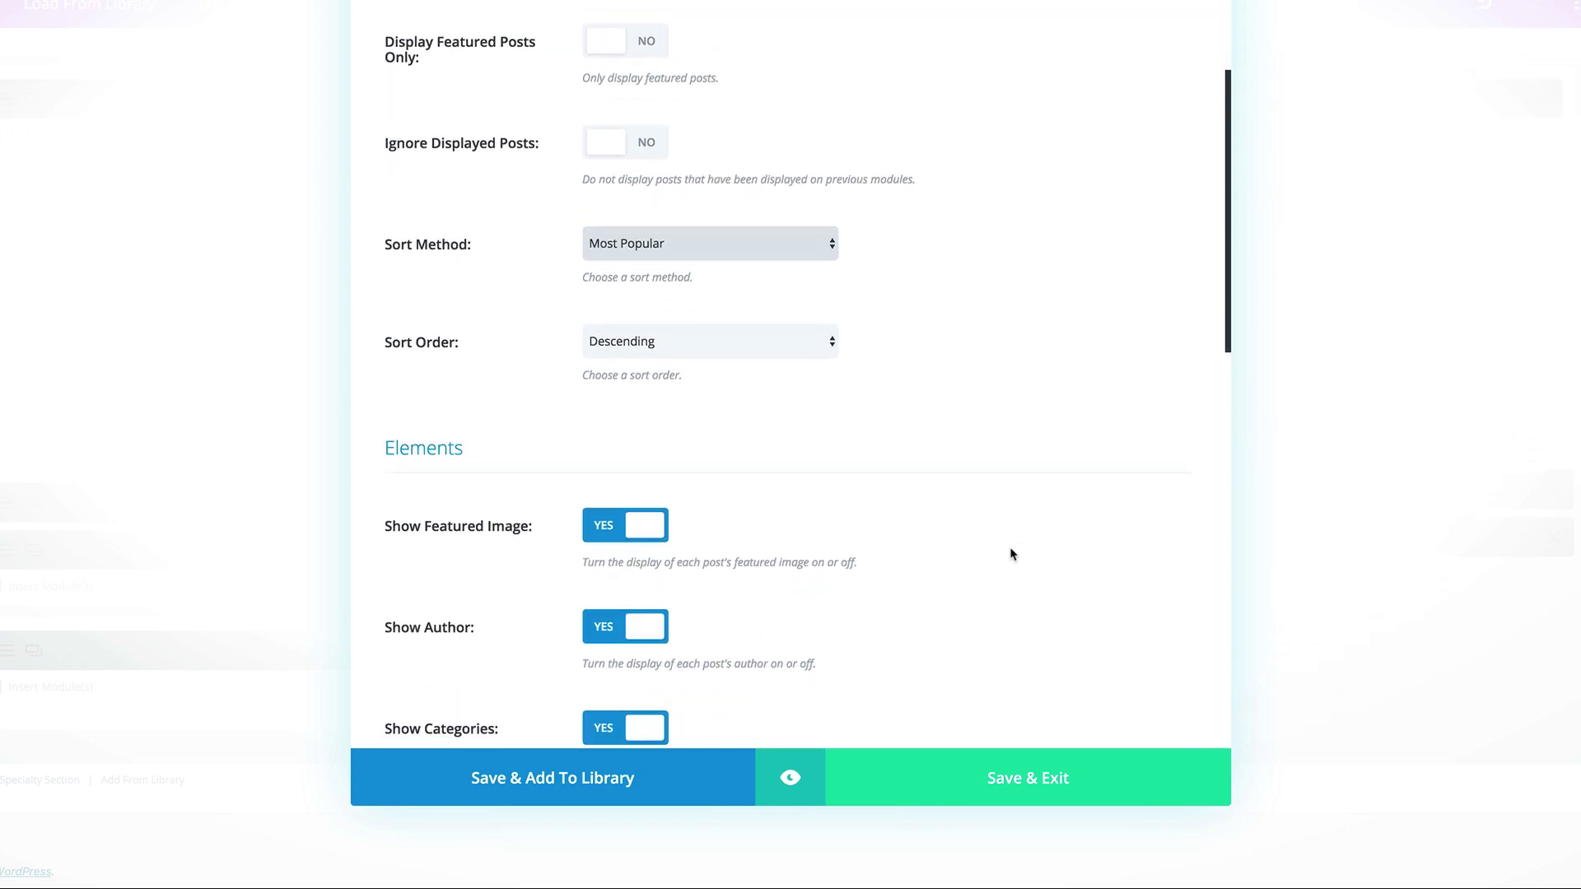
pyautogui.scroll(-4, 1012, 555)
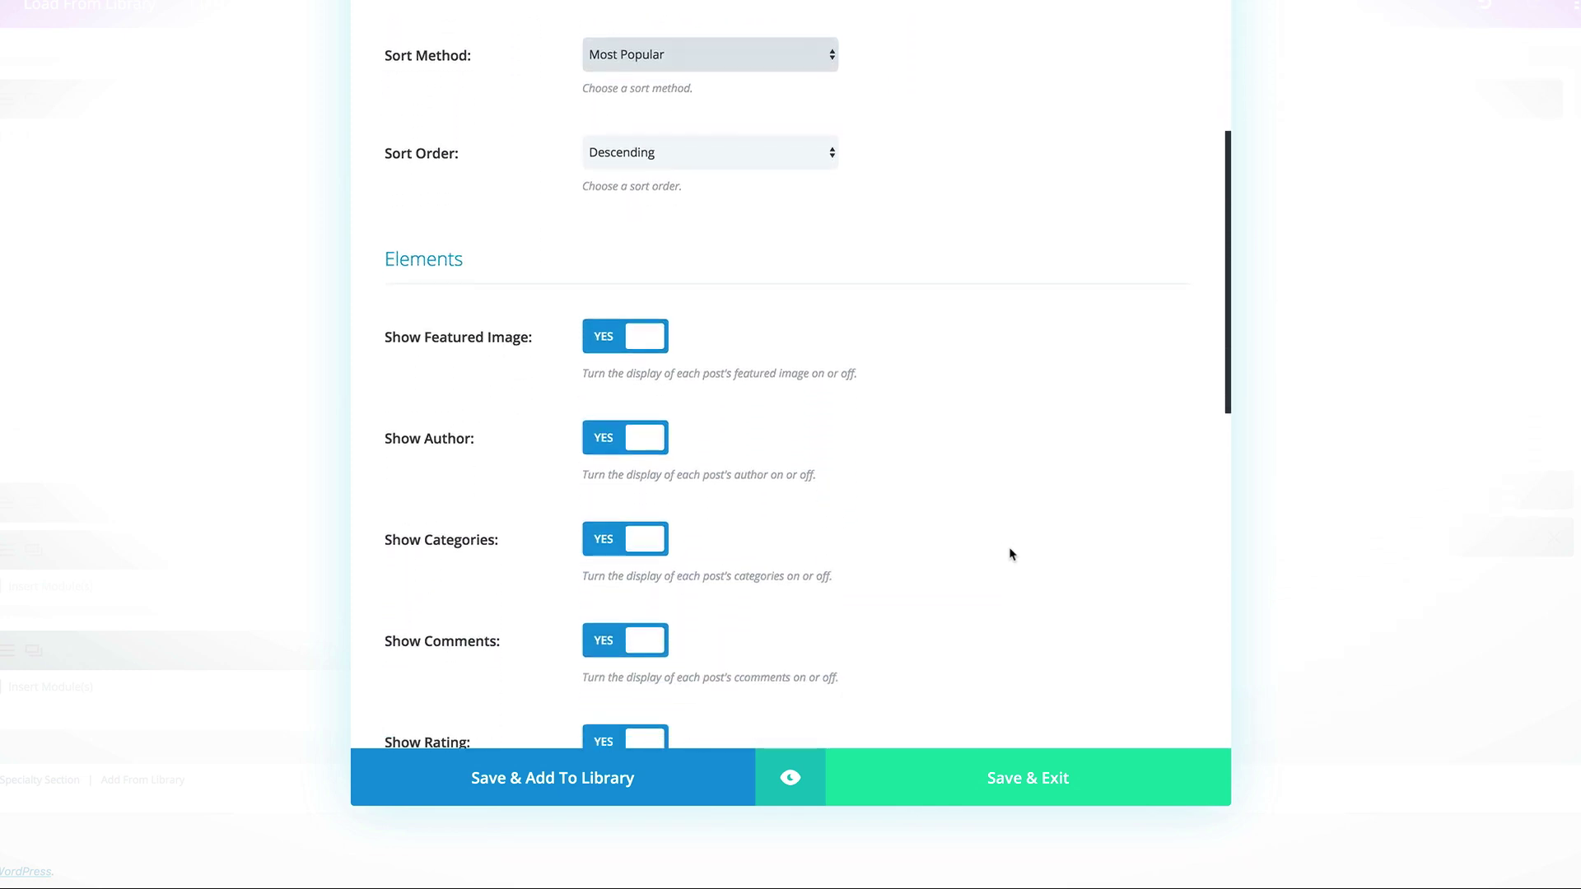
pyautogui.click(607, 410)
pyautogui.scroll(-5, 954, 518)
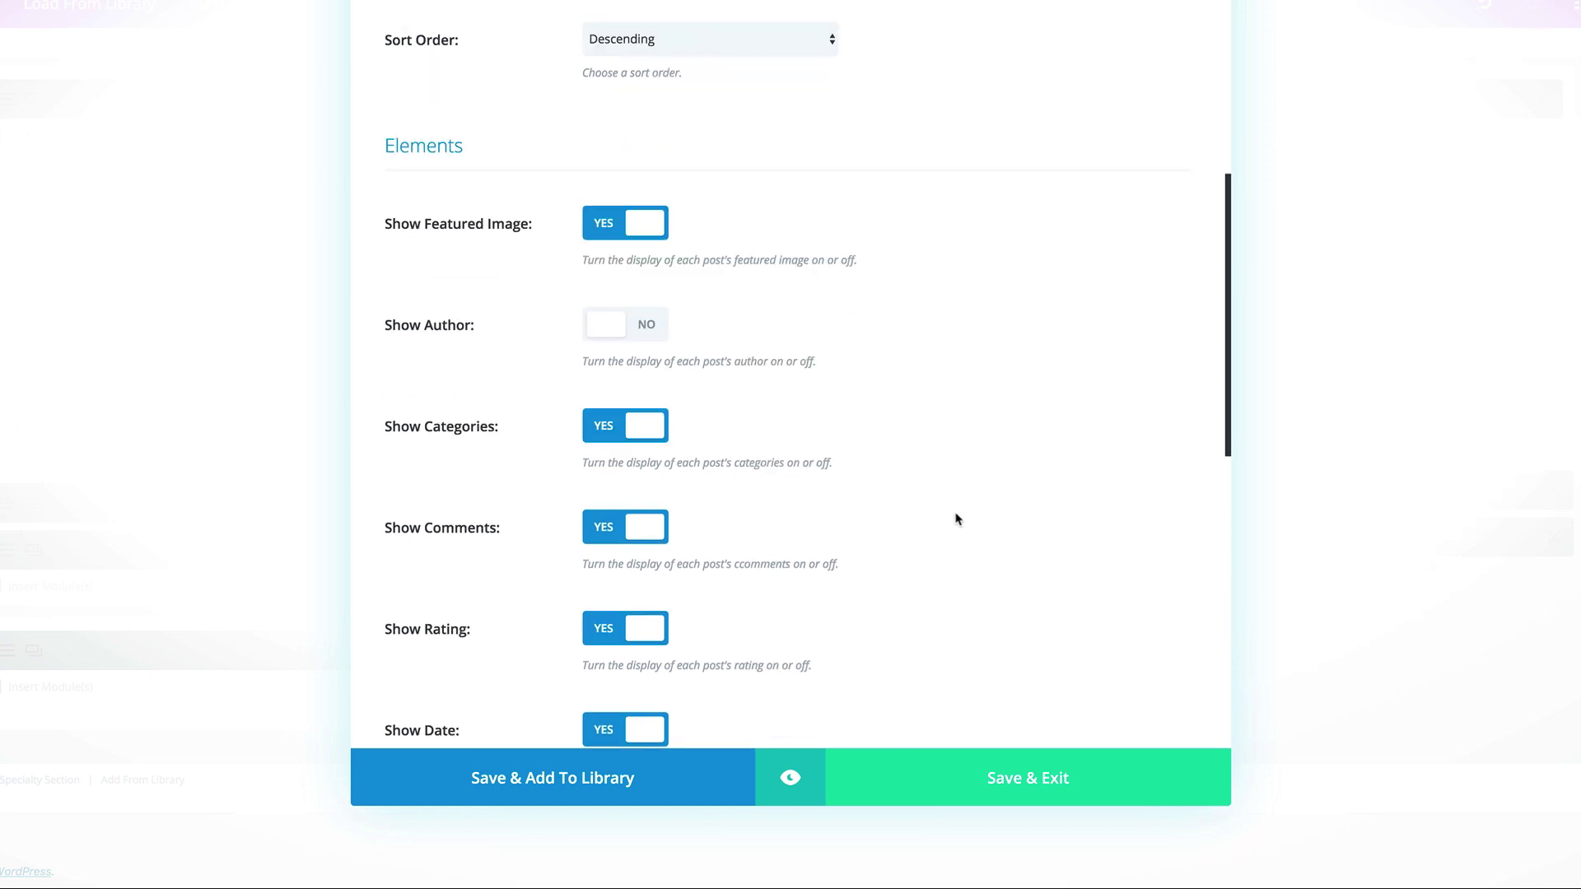
pyautogui.click(607, 551)
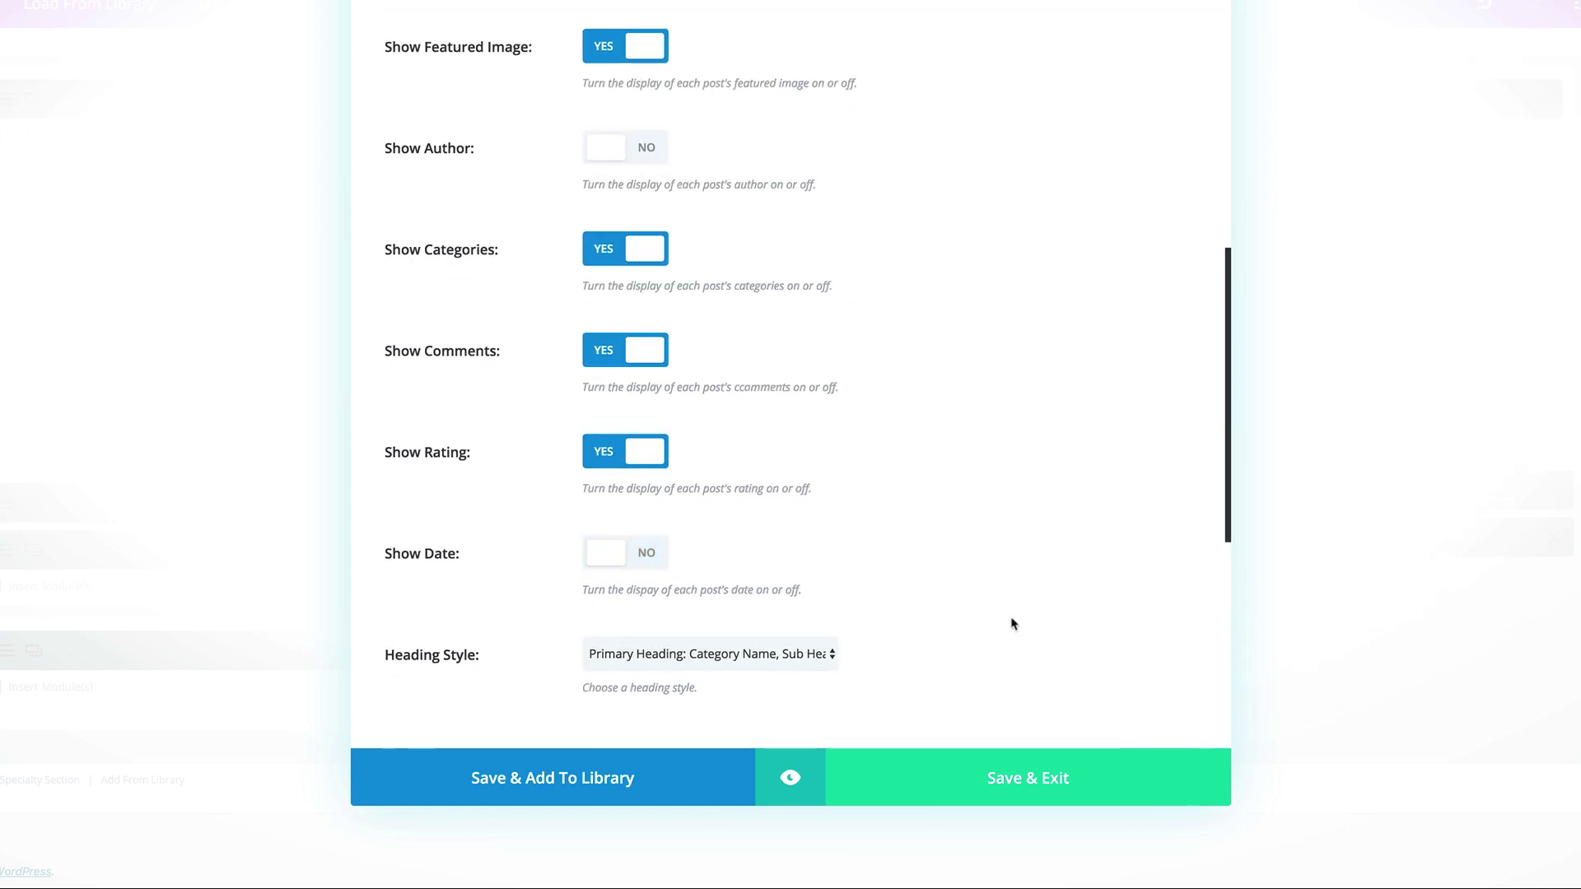
pyautogui.scroll(-6, 1013, 675)
pyautogui.click(1046, 780)
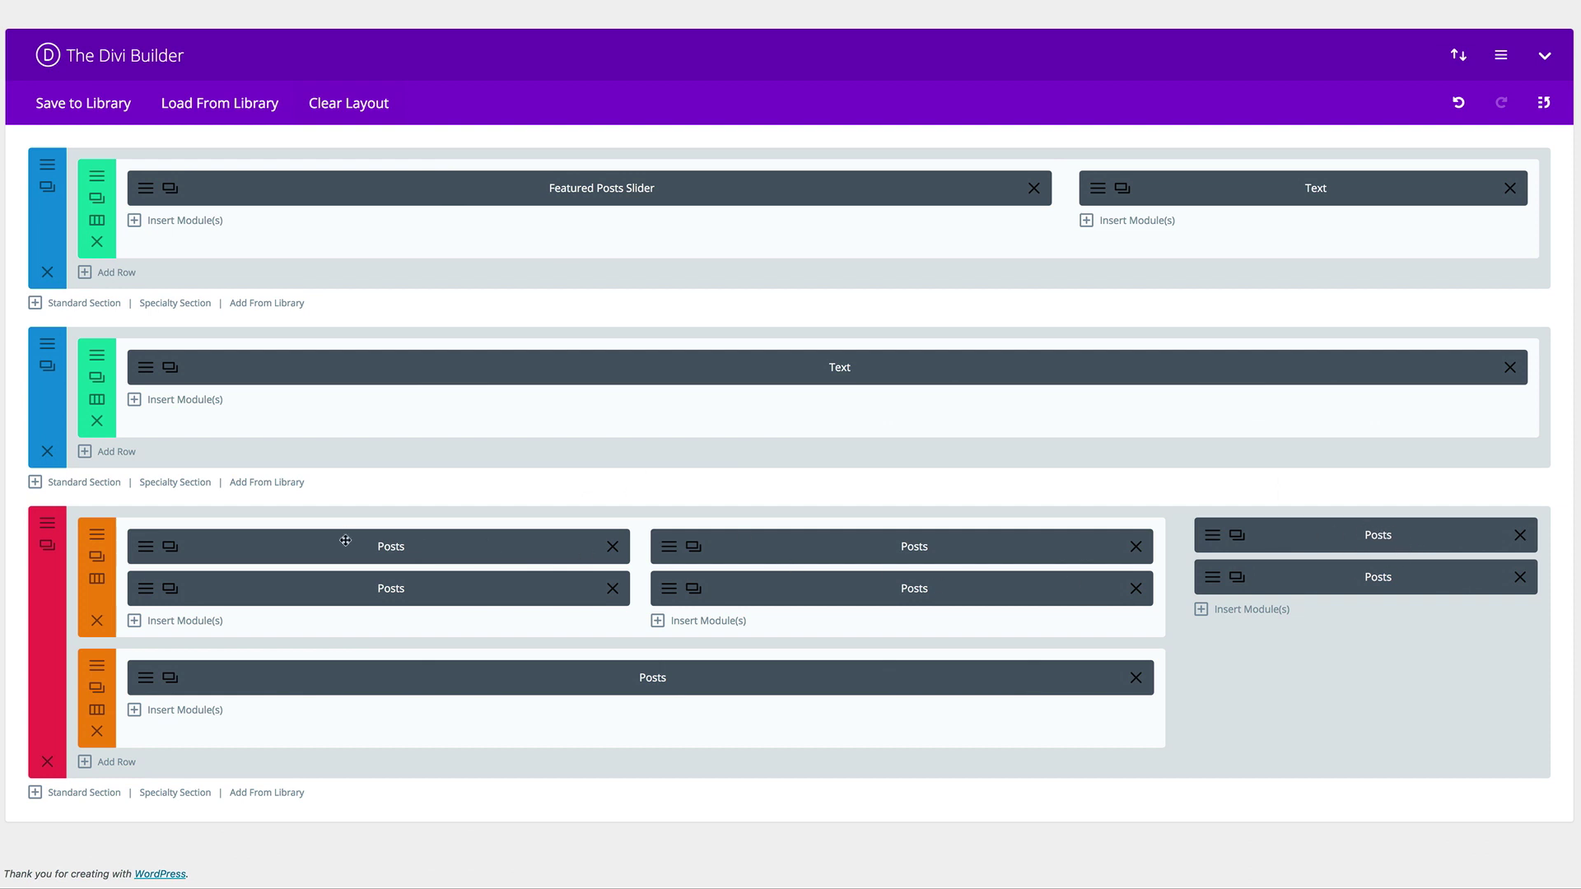
# Change the upper module's Admin Label from 'Posts' to 'Highest Rated'.
pyautogui.click(1216, 537)
pyautogui.scroll(-7, 1050, 543)
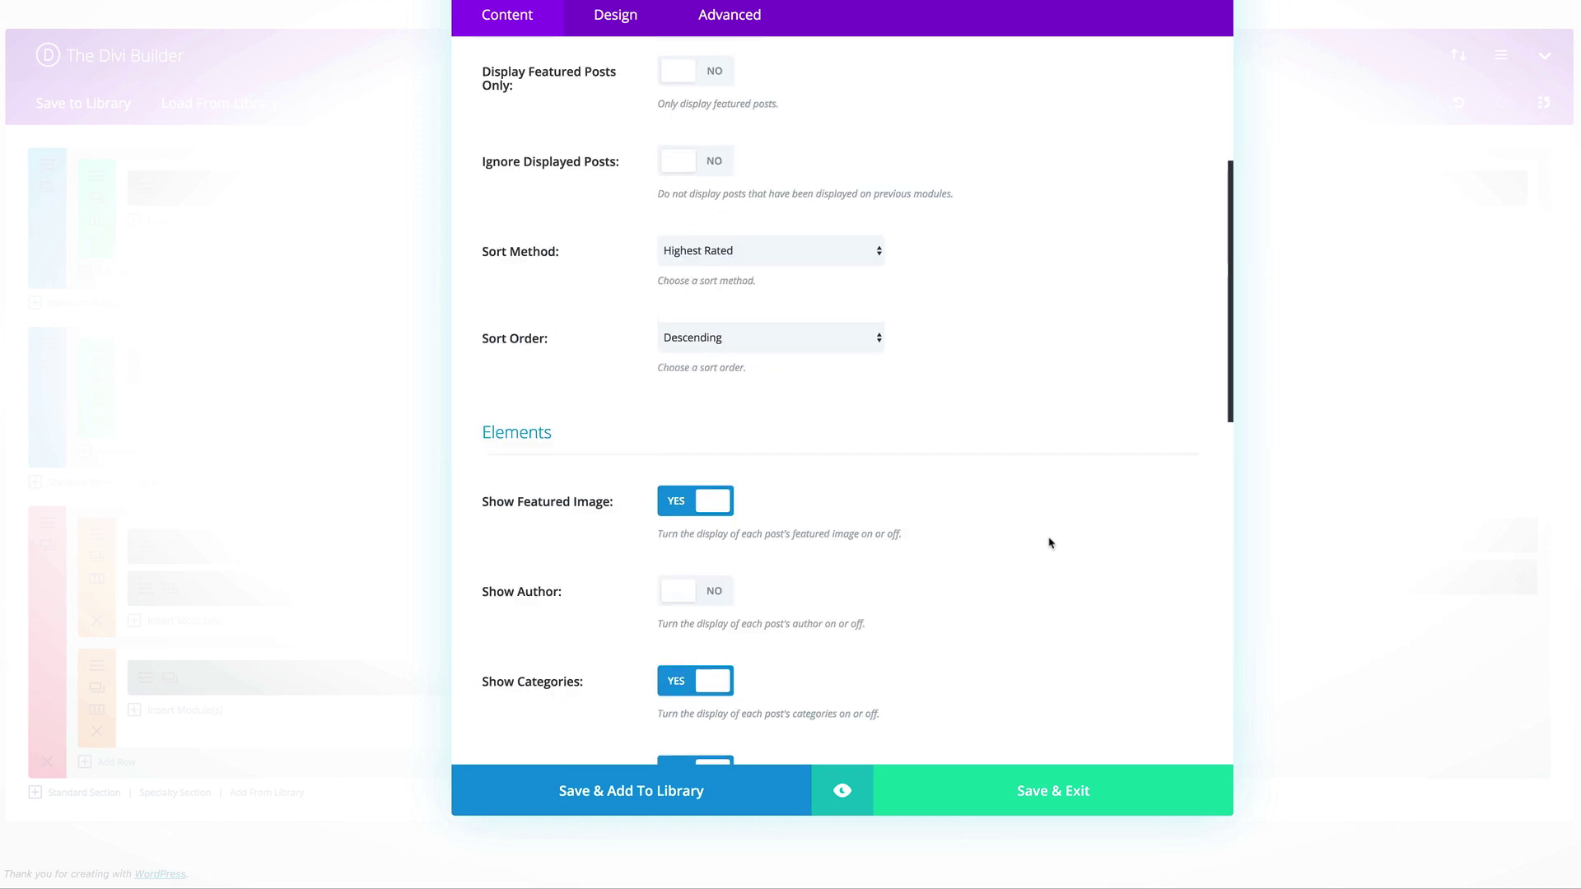
pyautogui.scroll(-8, 962, 595)
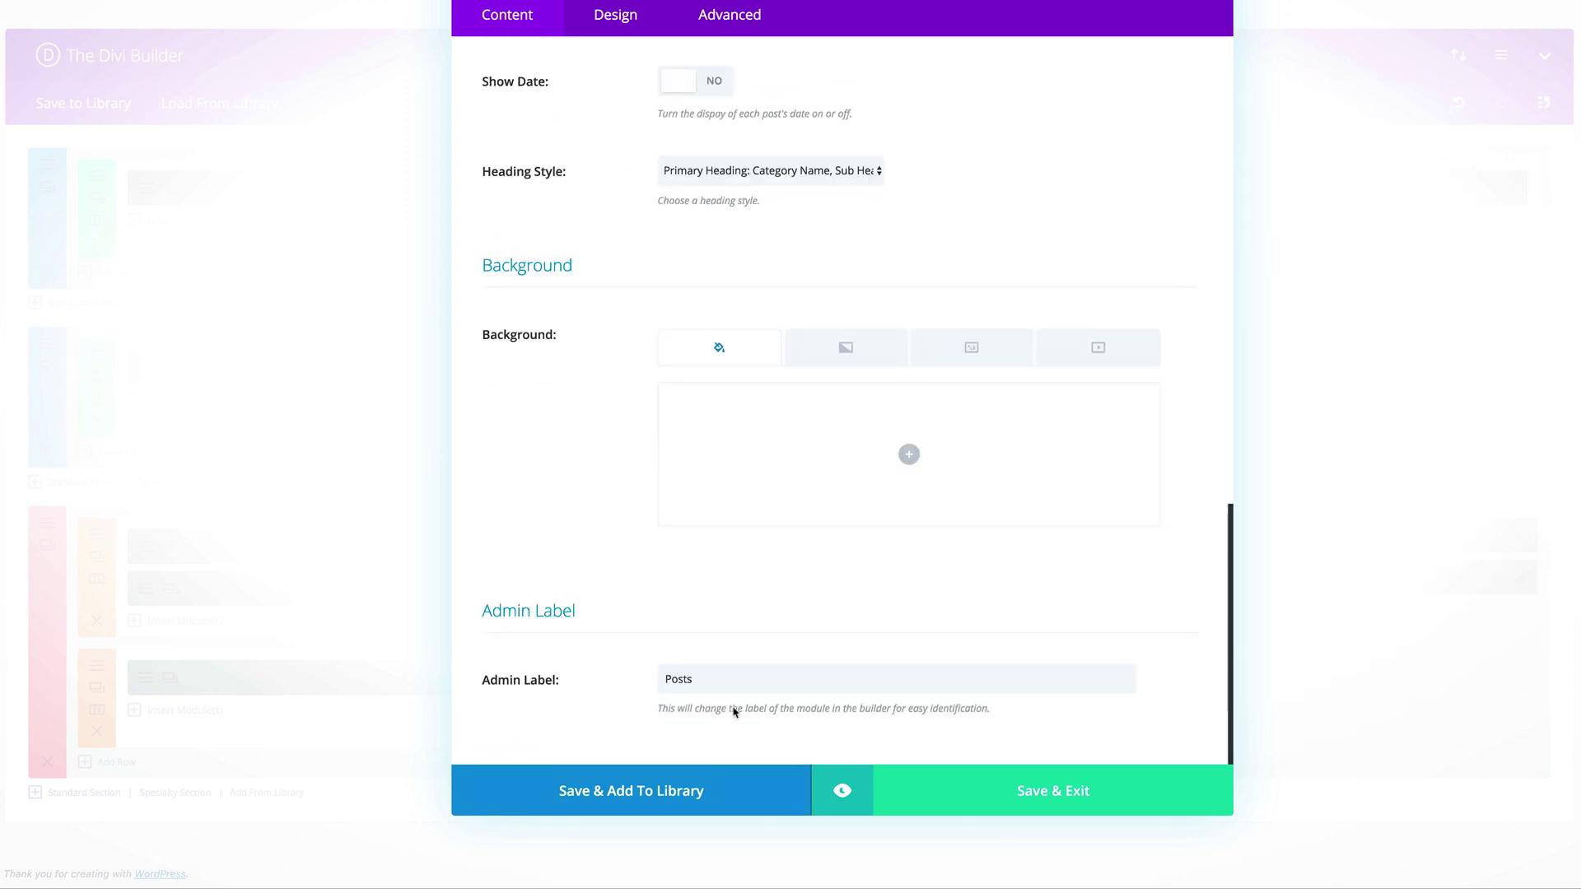
pyautogui.doubleClick(711, 670)
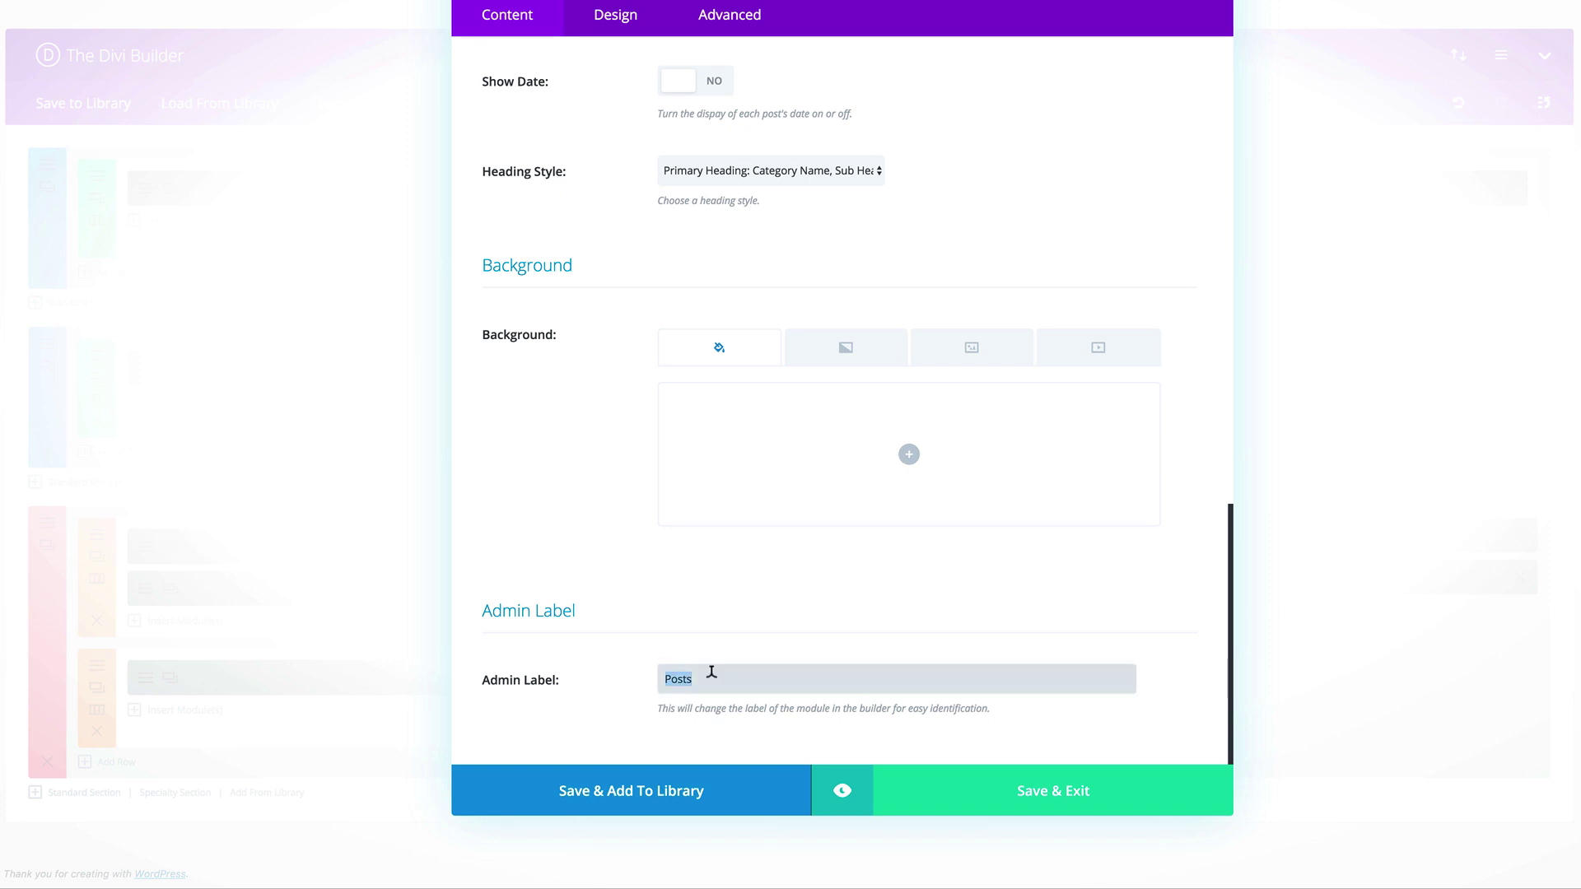
pyautogui.write('Highest Rated')
pyautogui.click(1045, 798)
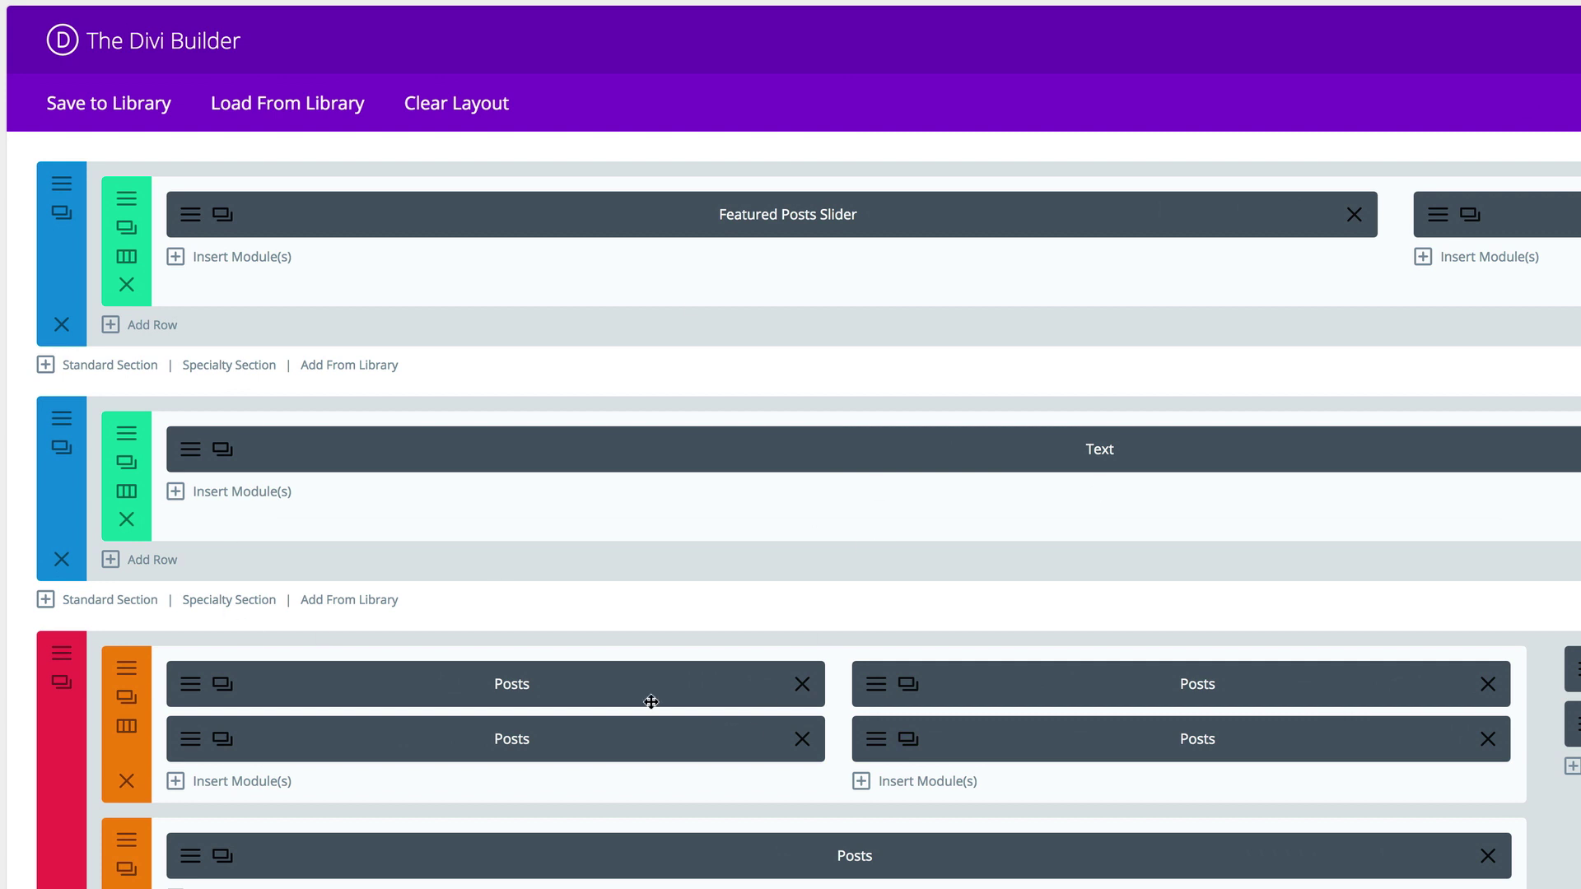
# Duplicate the heading Text section and move the copy below the Posts section.
pyautogui.click(63, 446)
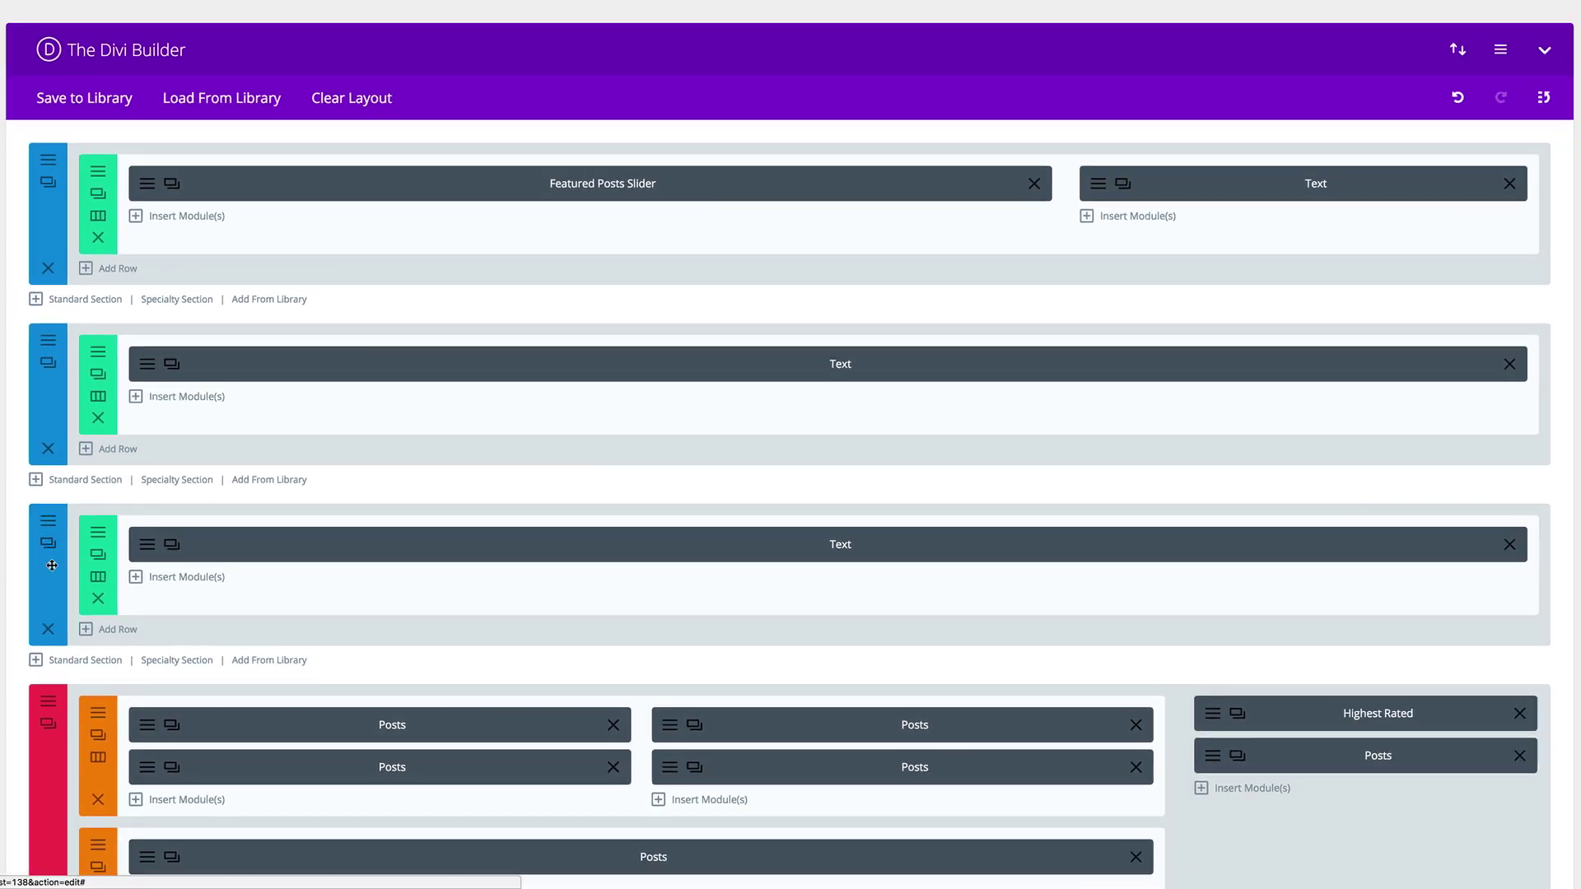
pyautogui.moveTo(63, 711); pyautogui.dragTo(72, 888)
pyautogui.scroll(-3, 164, 618)
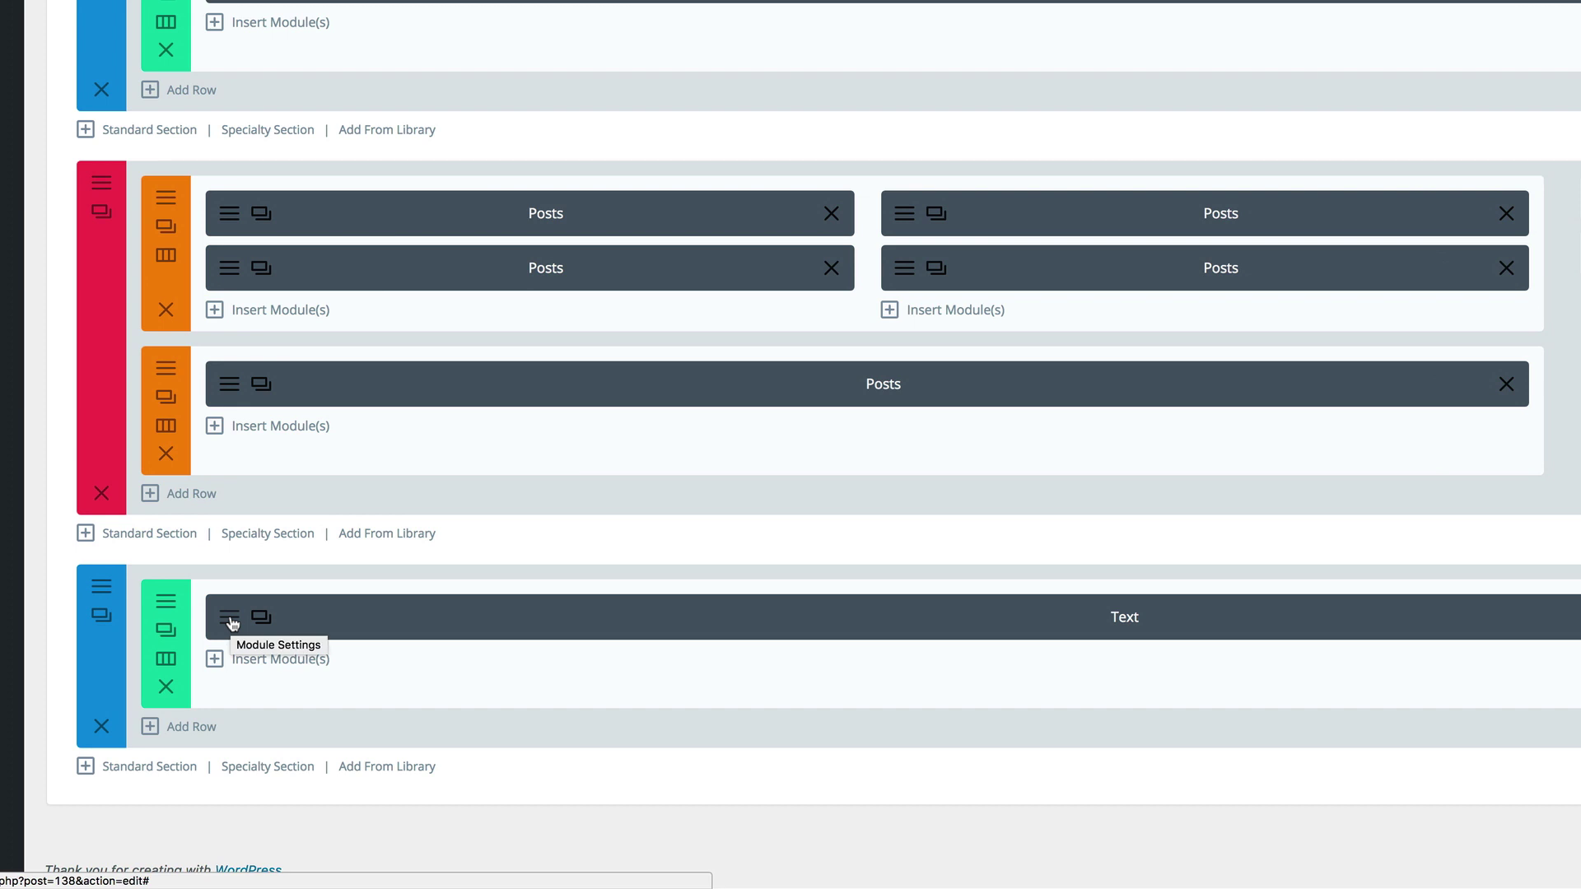
# Replace the copied module's Product Reviews heading with an h2 'Latest Reviews' and save.
pyautogui.click(233, 623)
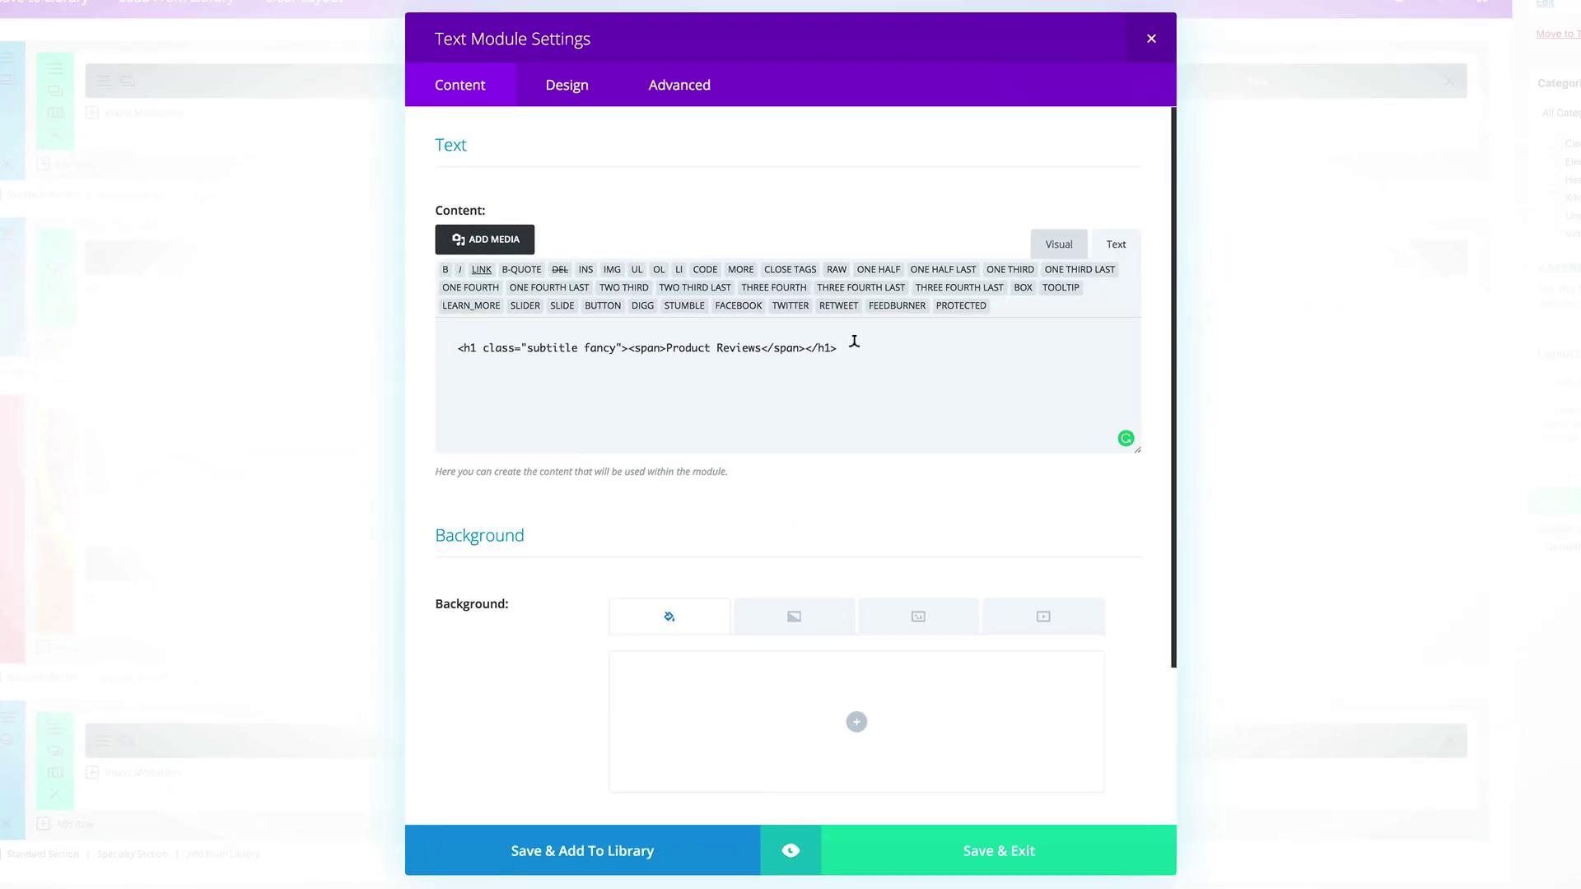
pyautogui.tripleClick(550, 337)
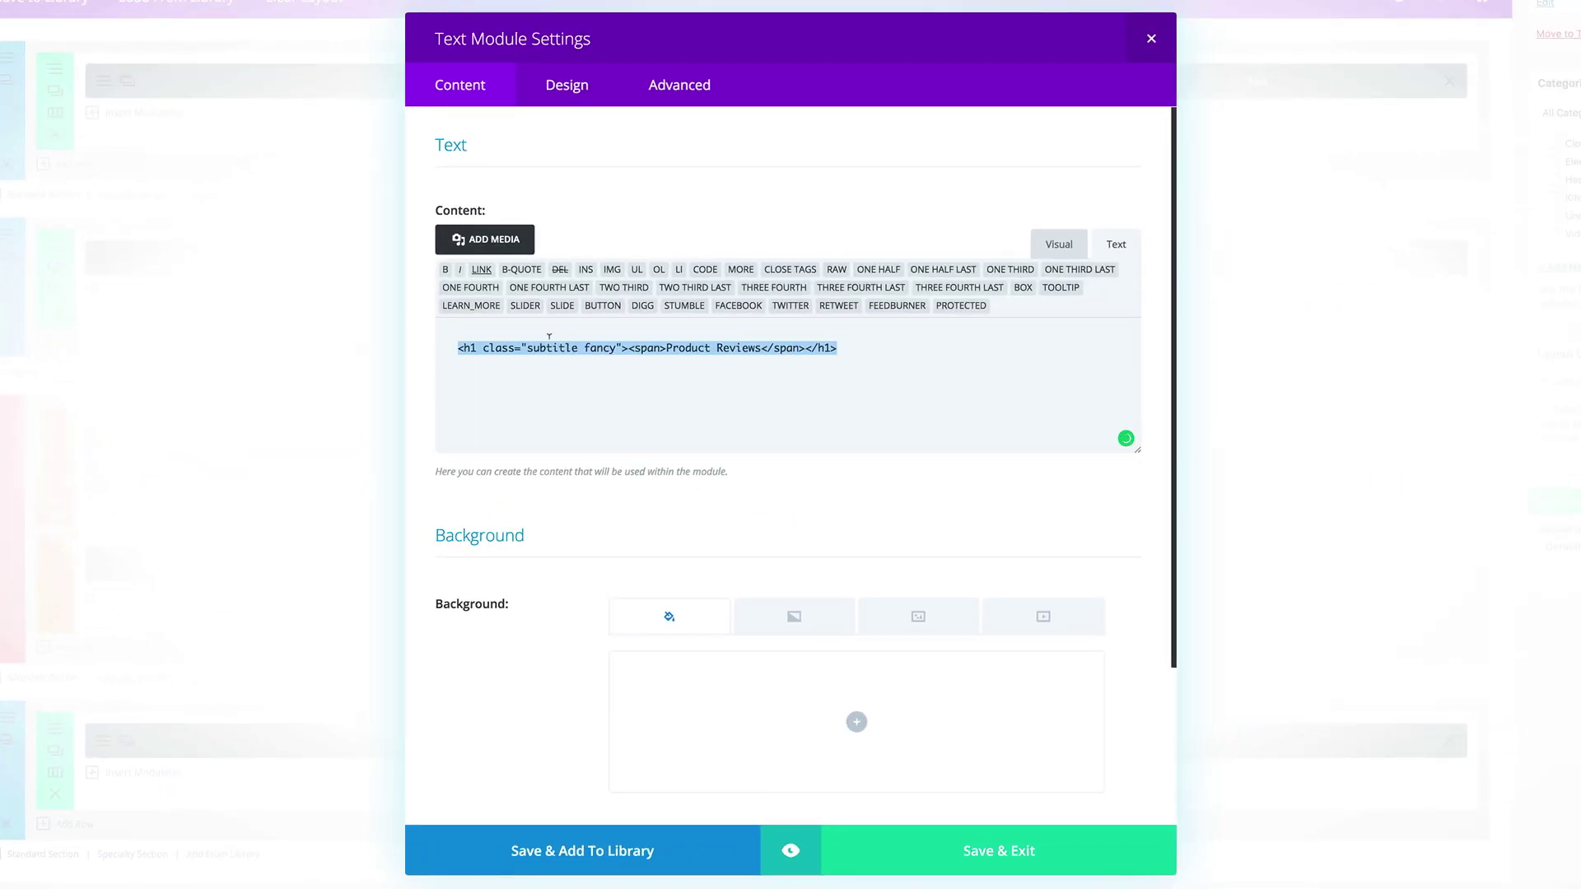
pyautogui.write('<h2 class="subtitle fancy"><span>Latest Reviews</span></h2>')
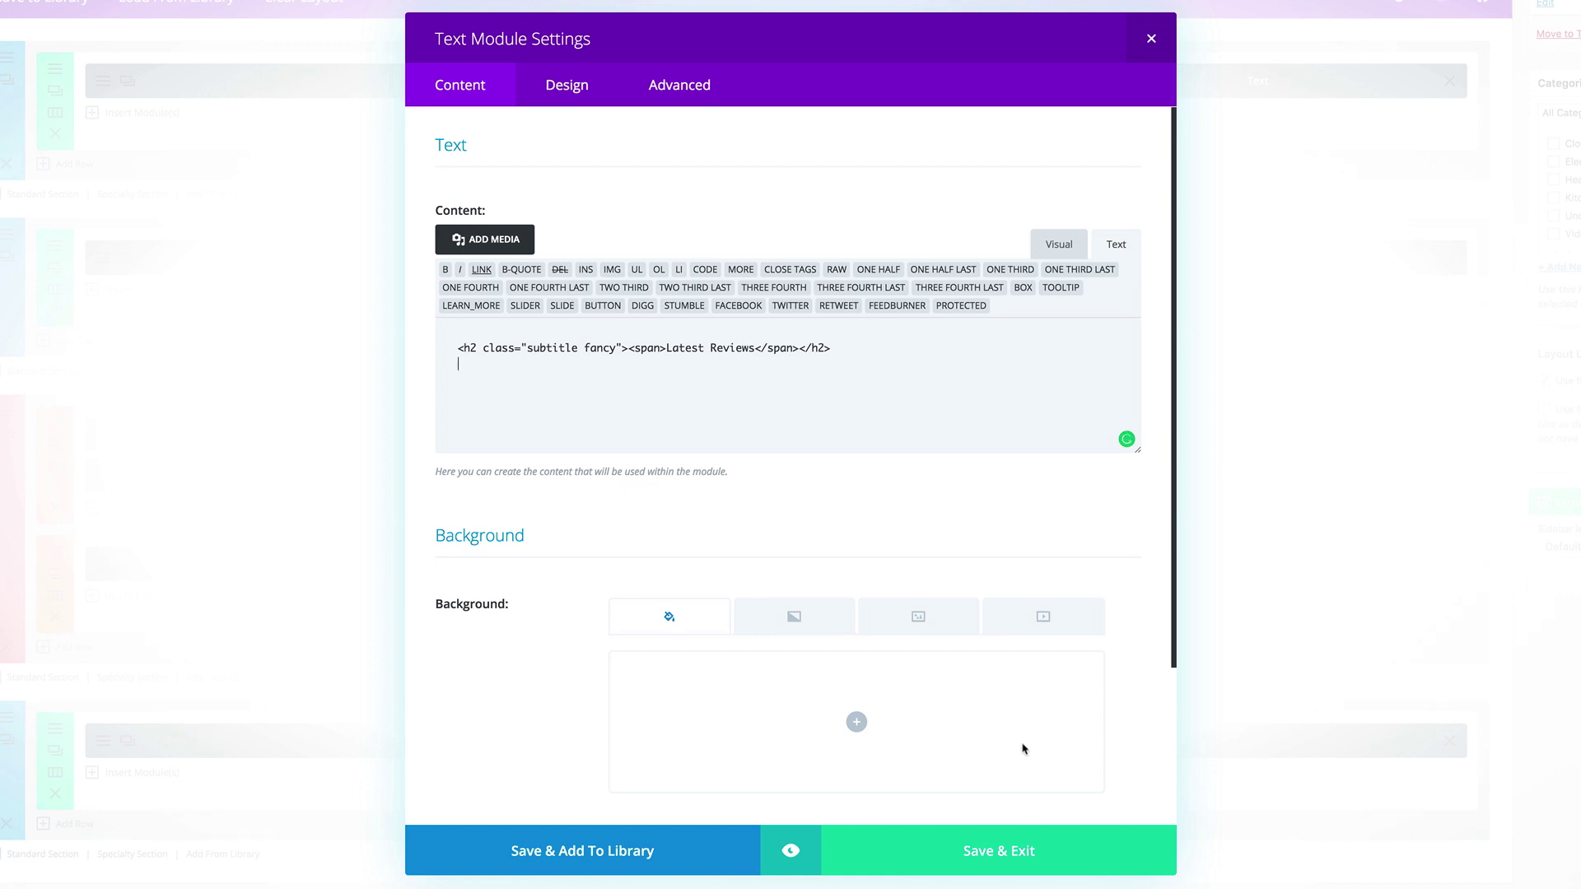
pyautogui.click(1017, 856)
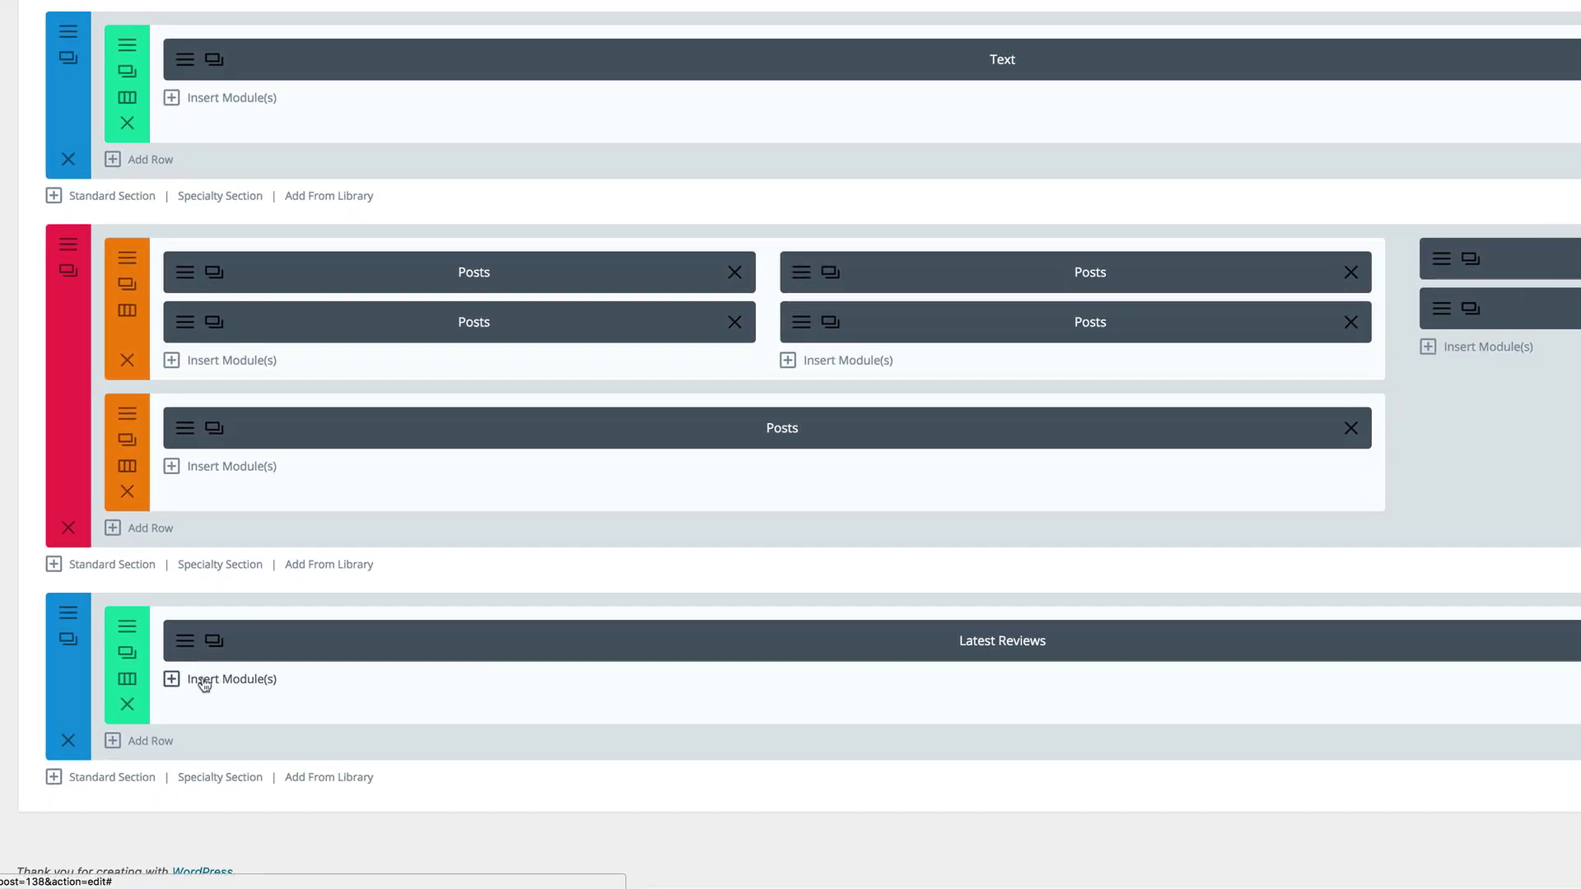
# Insert a Blog Feed Masonry module limited to Clothing, Electronics, Health & Fitness and Kitchen categories.
pyautogui.click(171, 680)
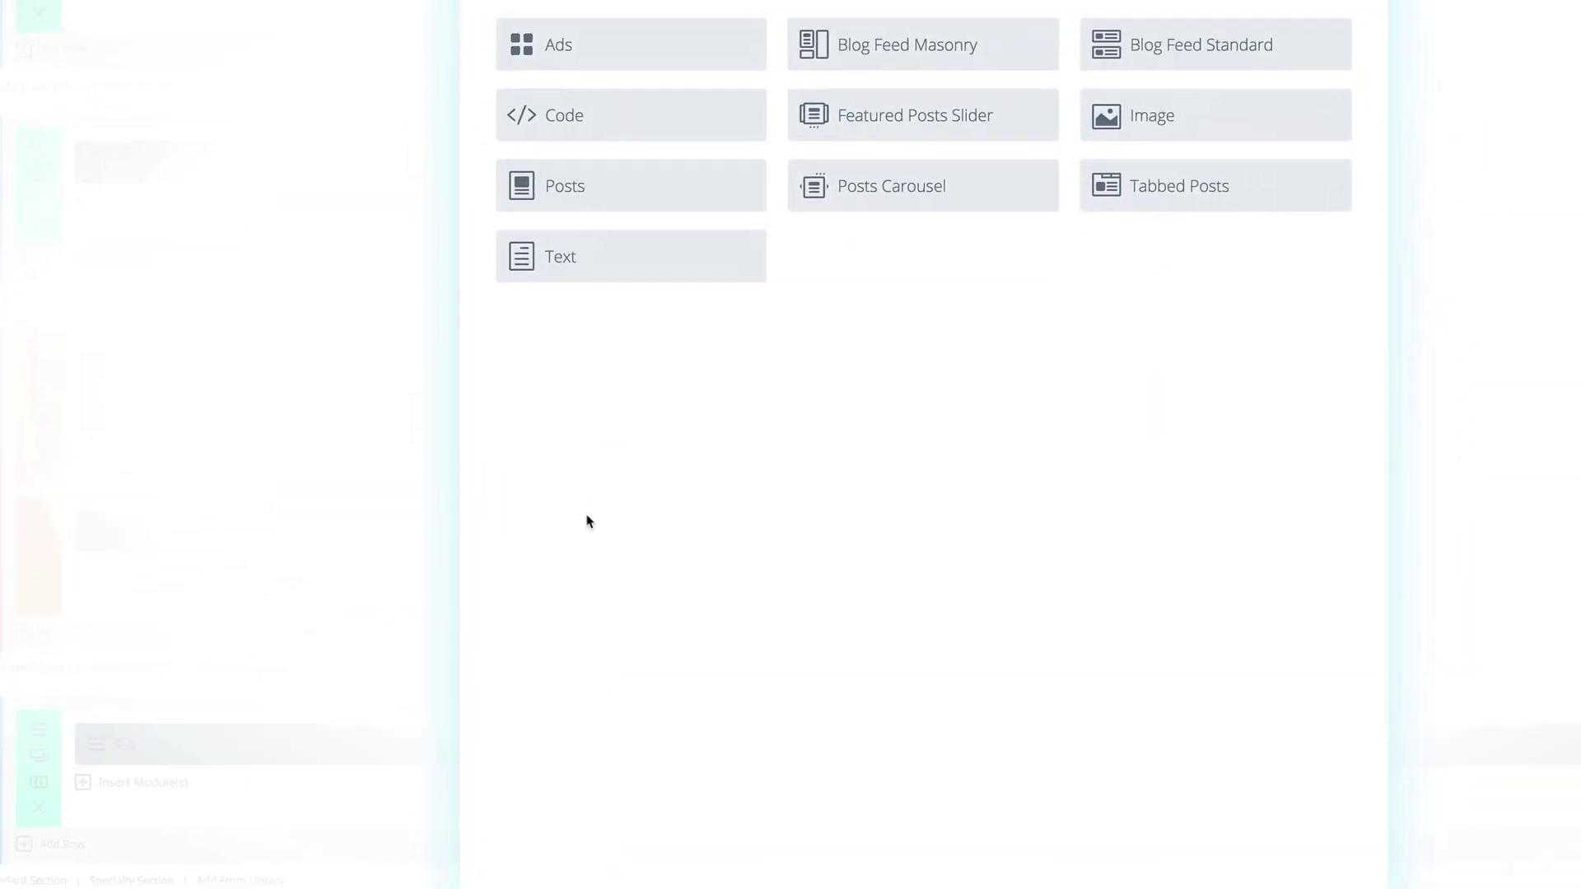
pyautogui.click(864, 44)
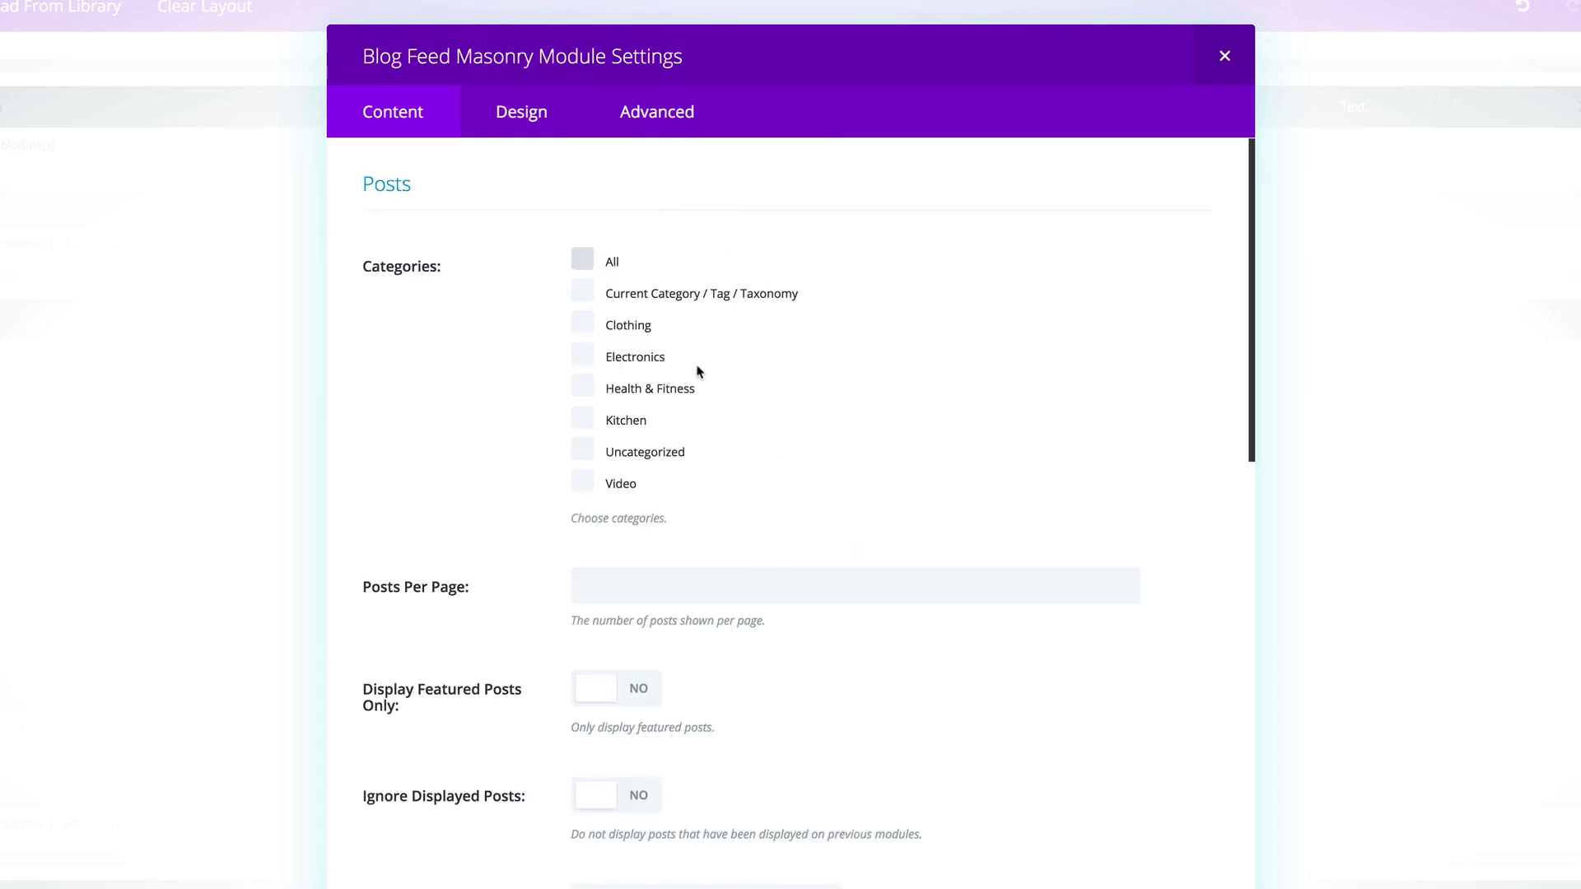
pyautogui.click(582, 324)
pyautogui.click(583, 356)
pyautogui.click(582, 387)
pyautogui.click(583, 419)
pyautogui.scroll(-5, 935, 823)
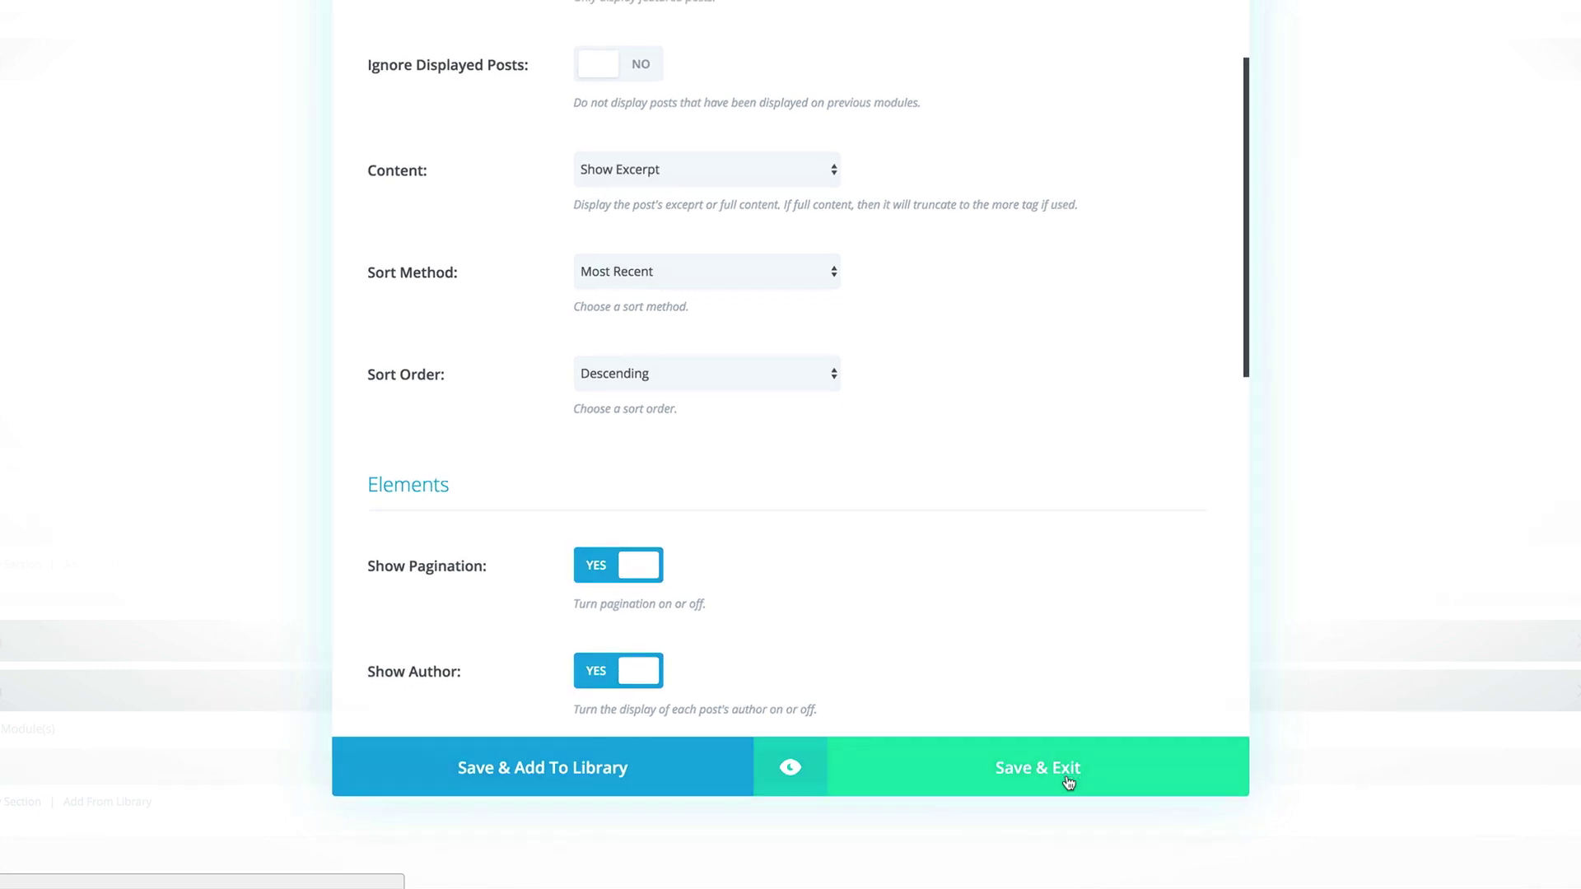
pyautogui.click(1068, 781)
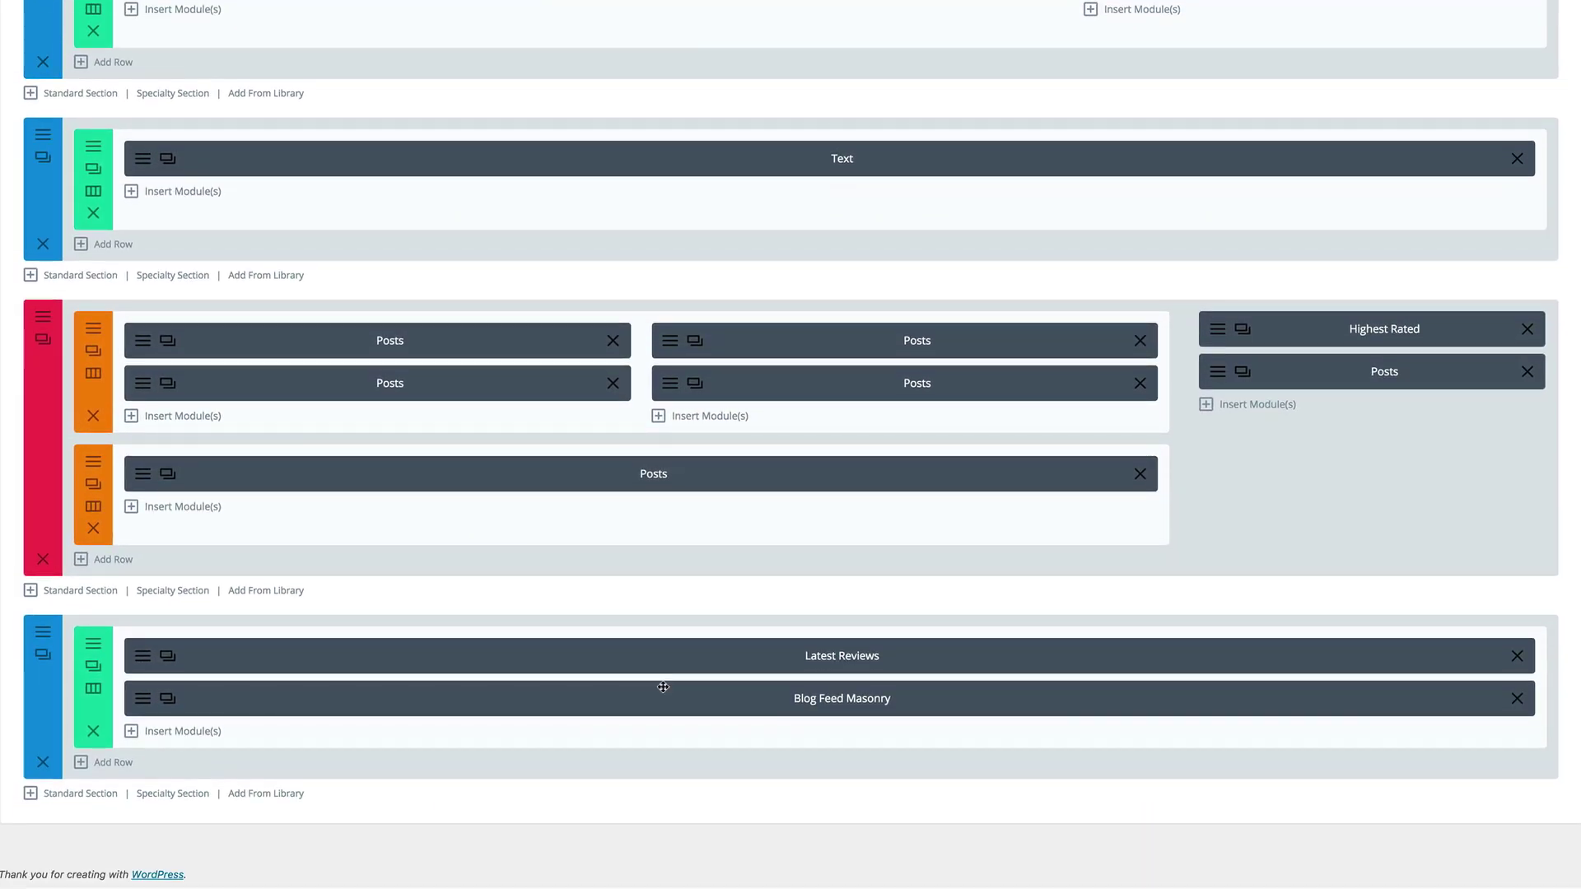
# Add a Posts Carousel module below the masonry feed with Display Featured Posts Only set to YES.
pyautogui.click(180, 732)
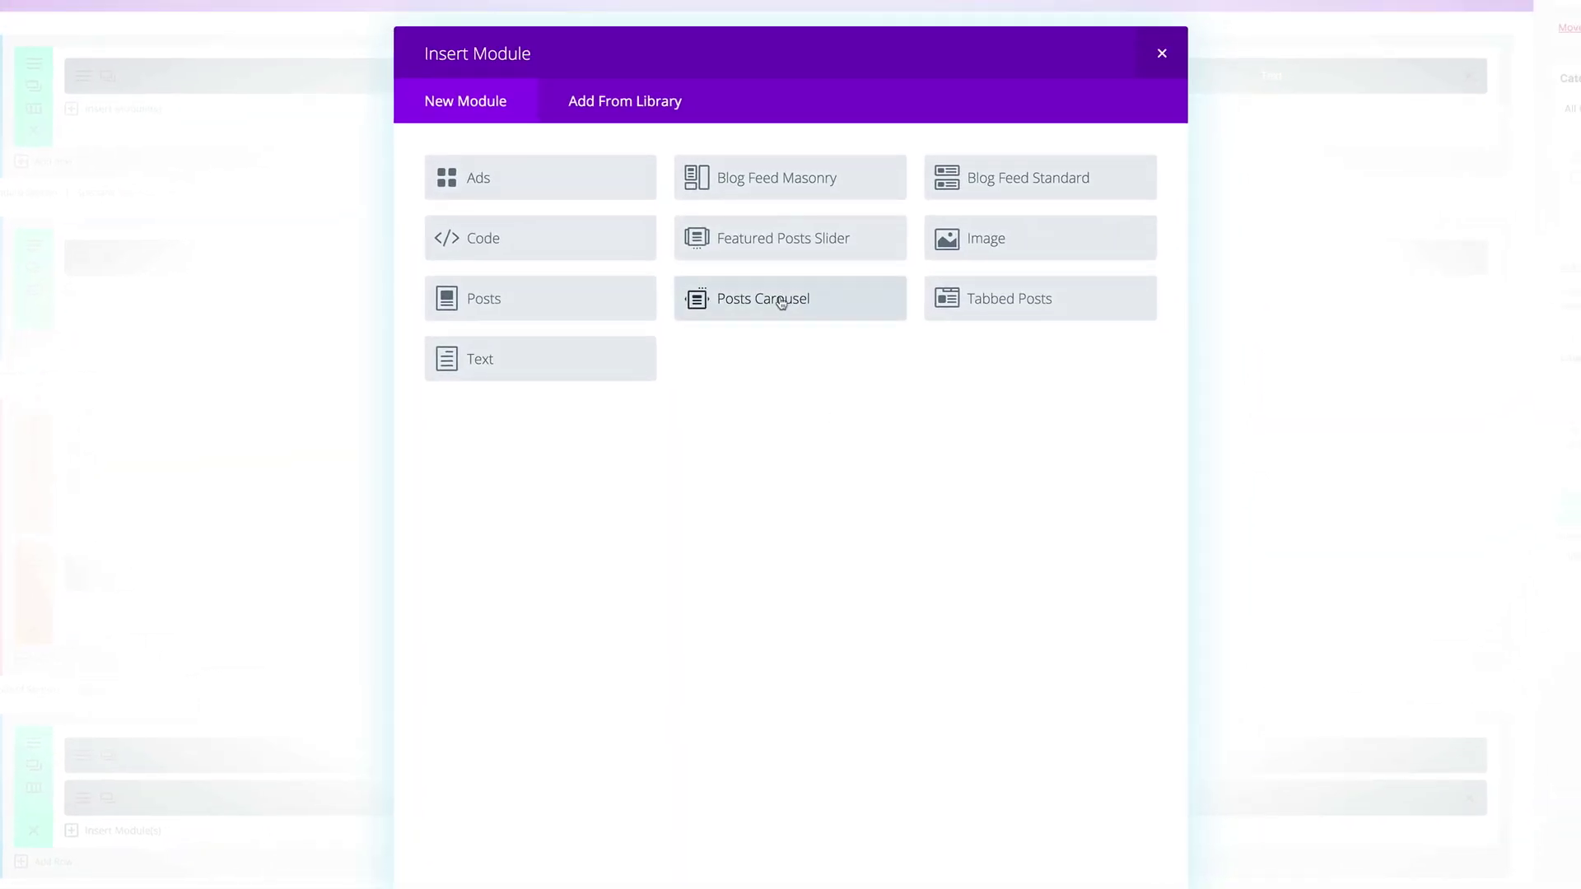
pyautogui.click(782, 301)
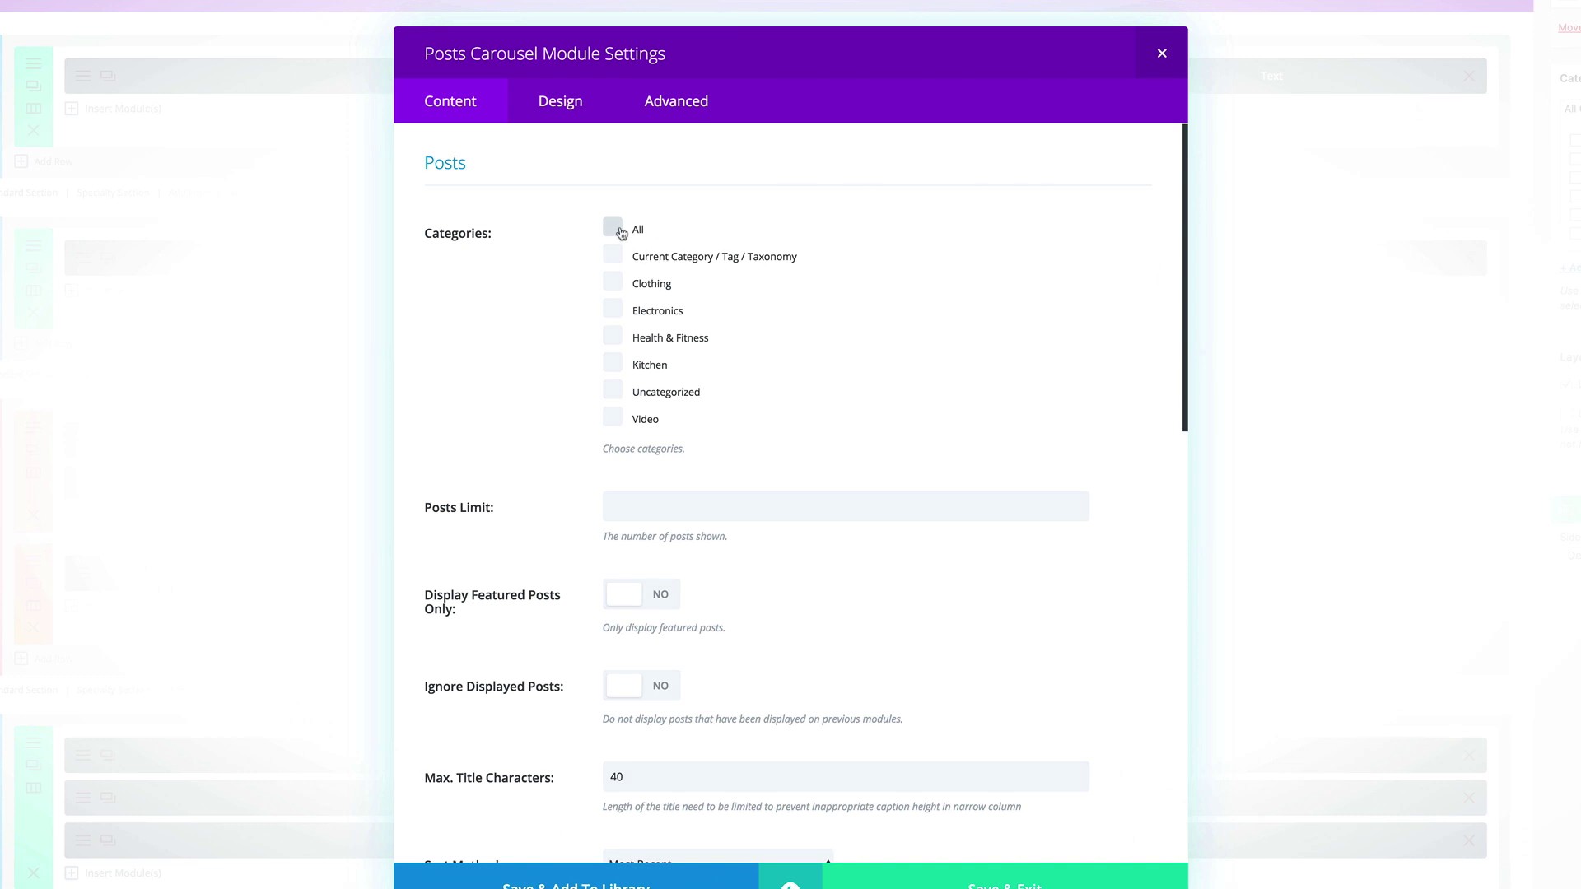
pyautogui.scroll(-1, 550, 587)
pyautogui.scroll(-1, 550, 587)
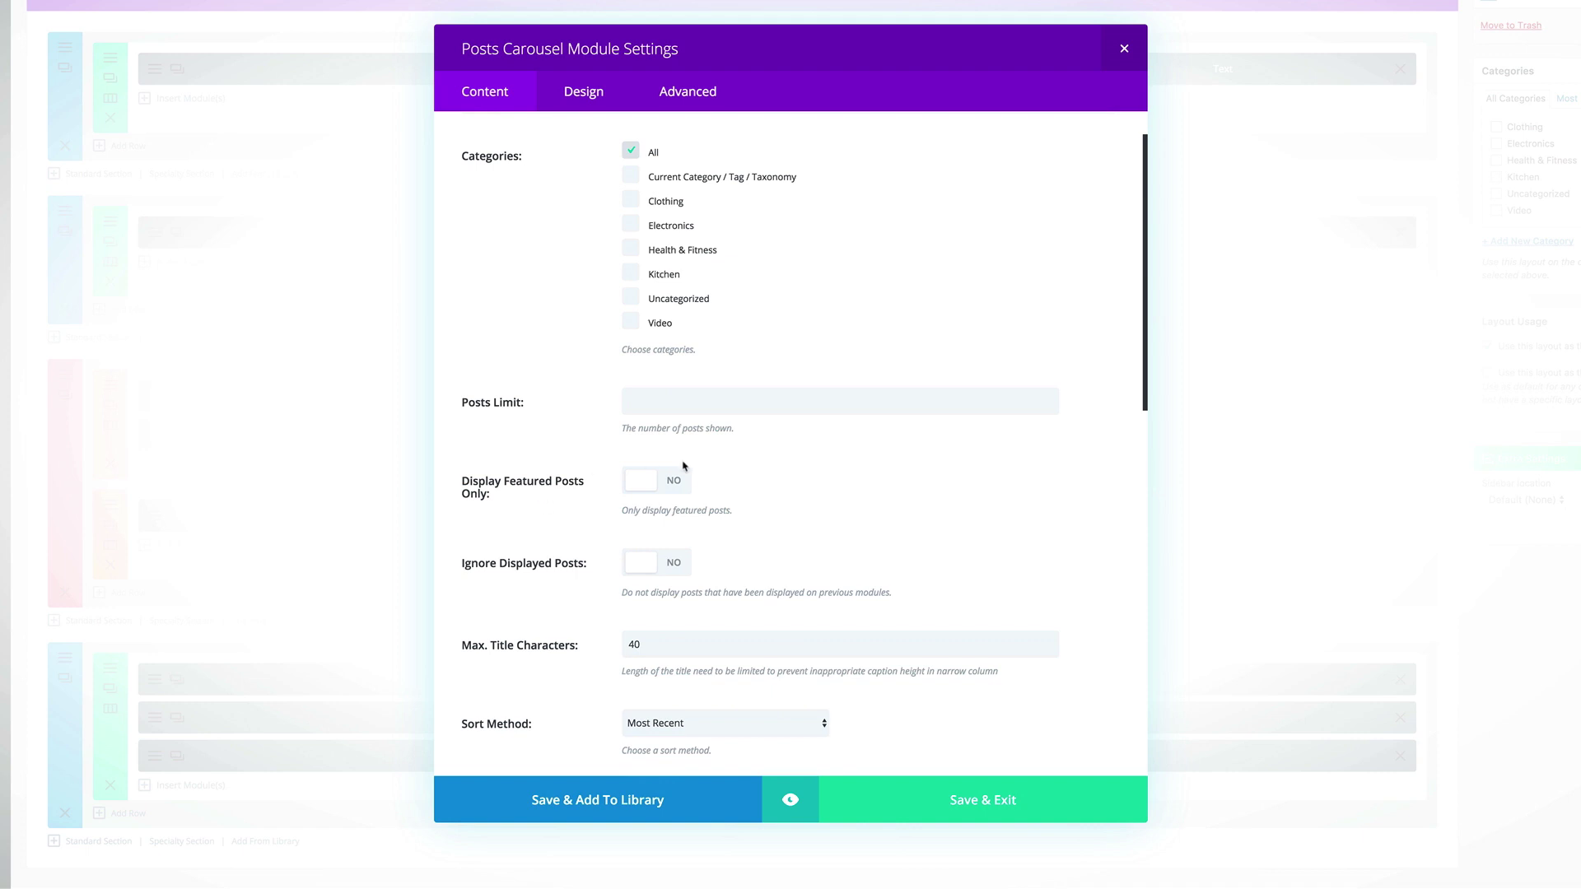
pyautogui.click(673, 484)
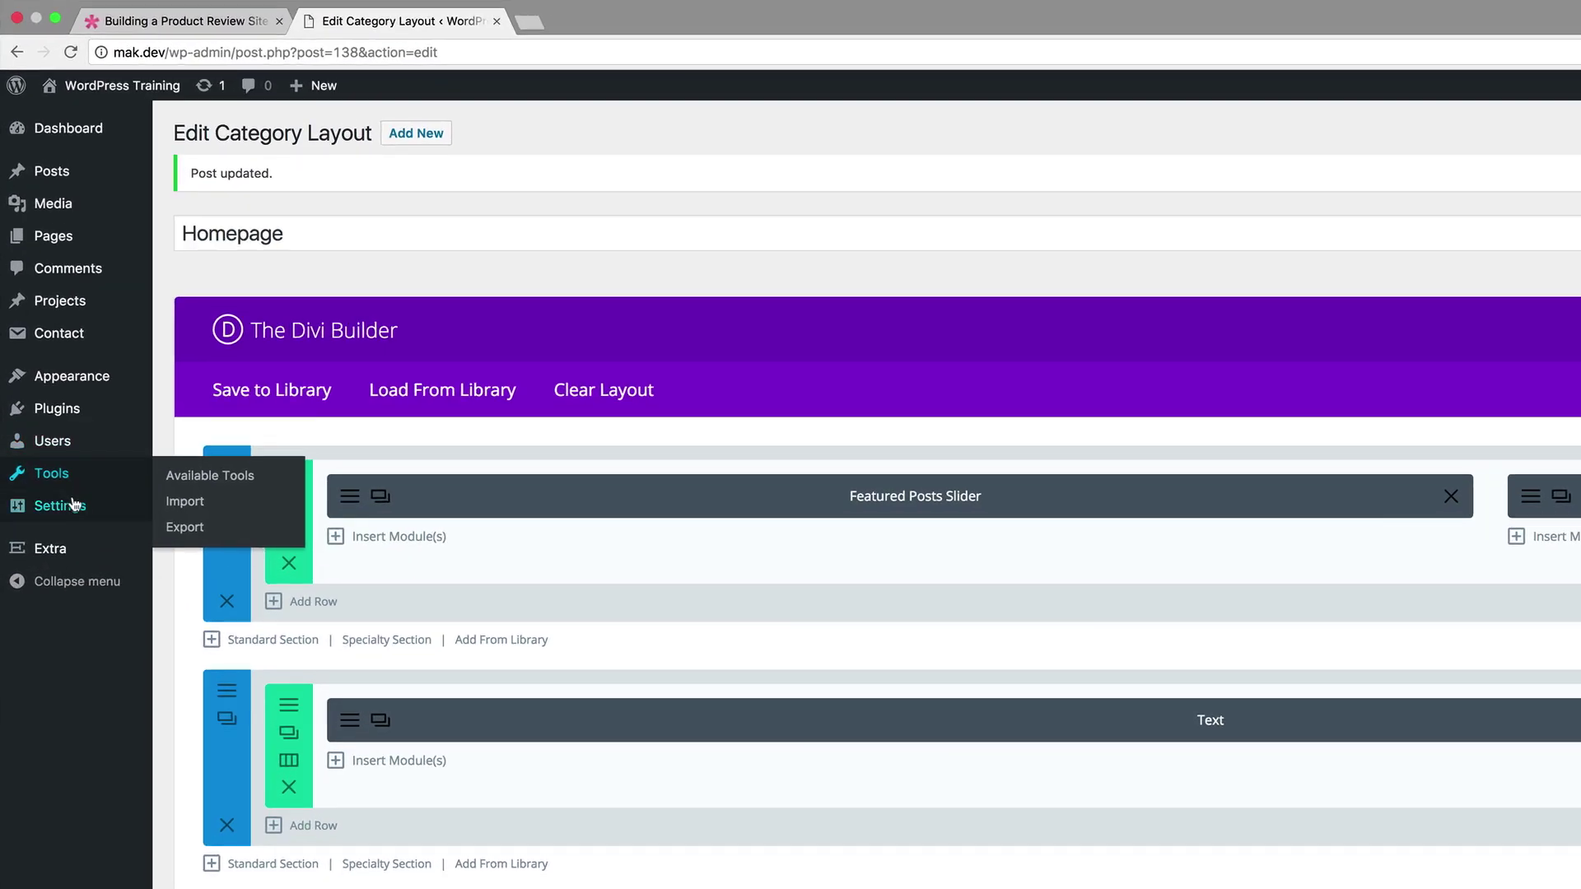
# Set Reading Settings' front page to the Extra Theme Layout 'Homepage' and save the changes.
pyautogui.click(131, 366)
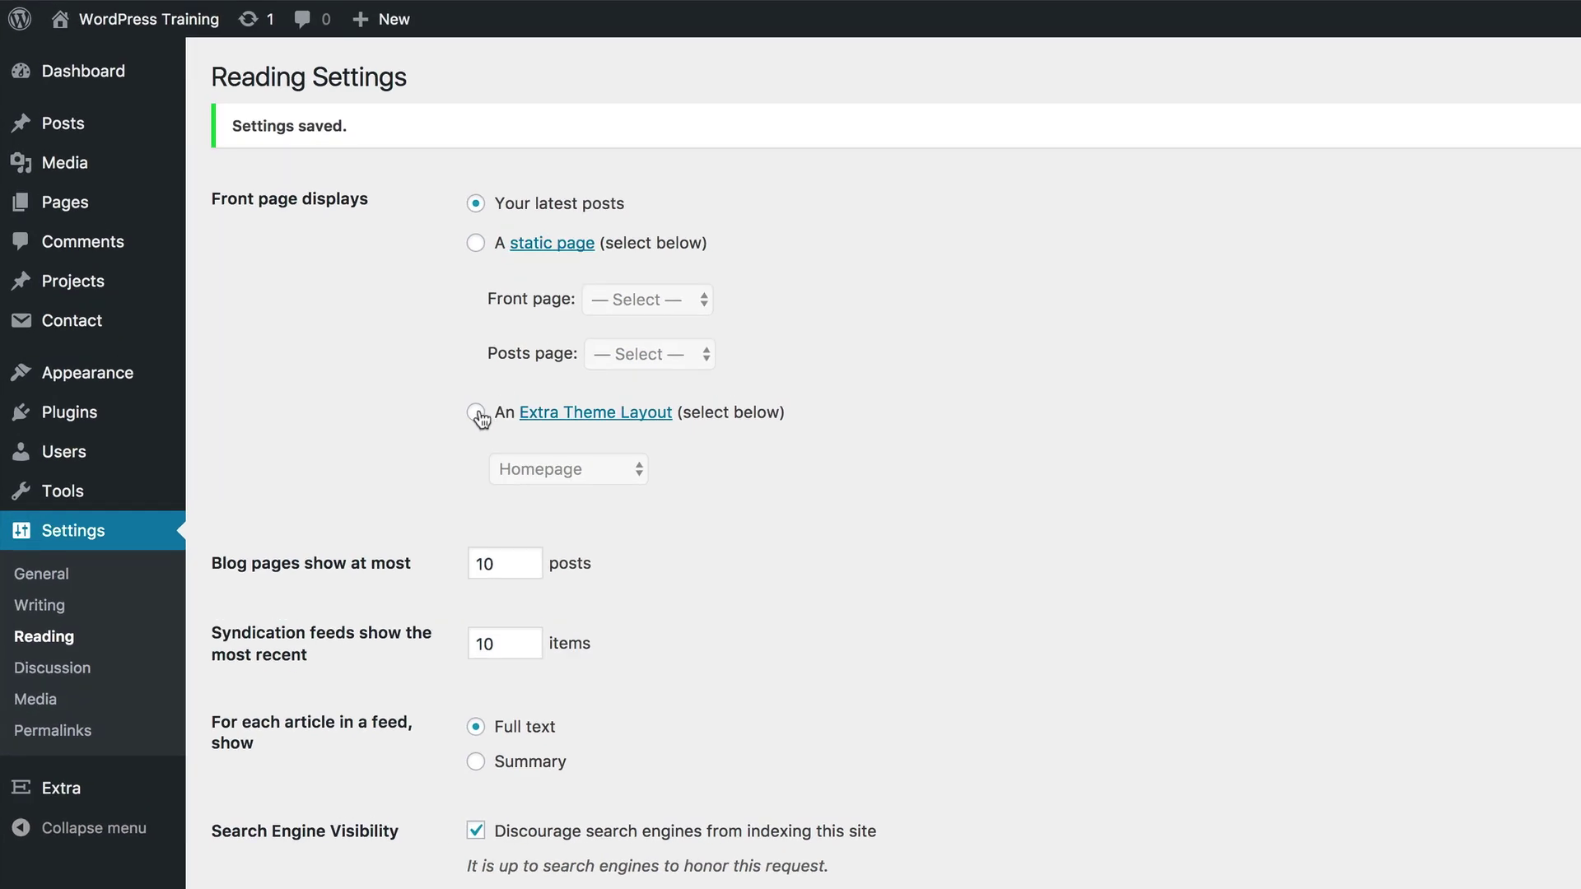
pyautogui.click(477, 414)
pyautogui.click(606, 467)
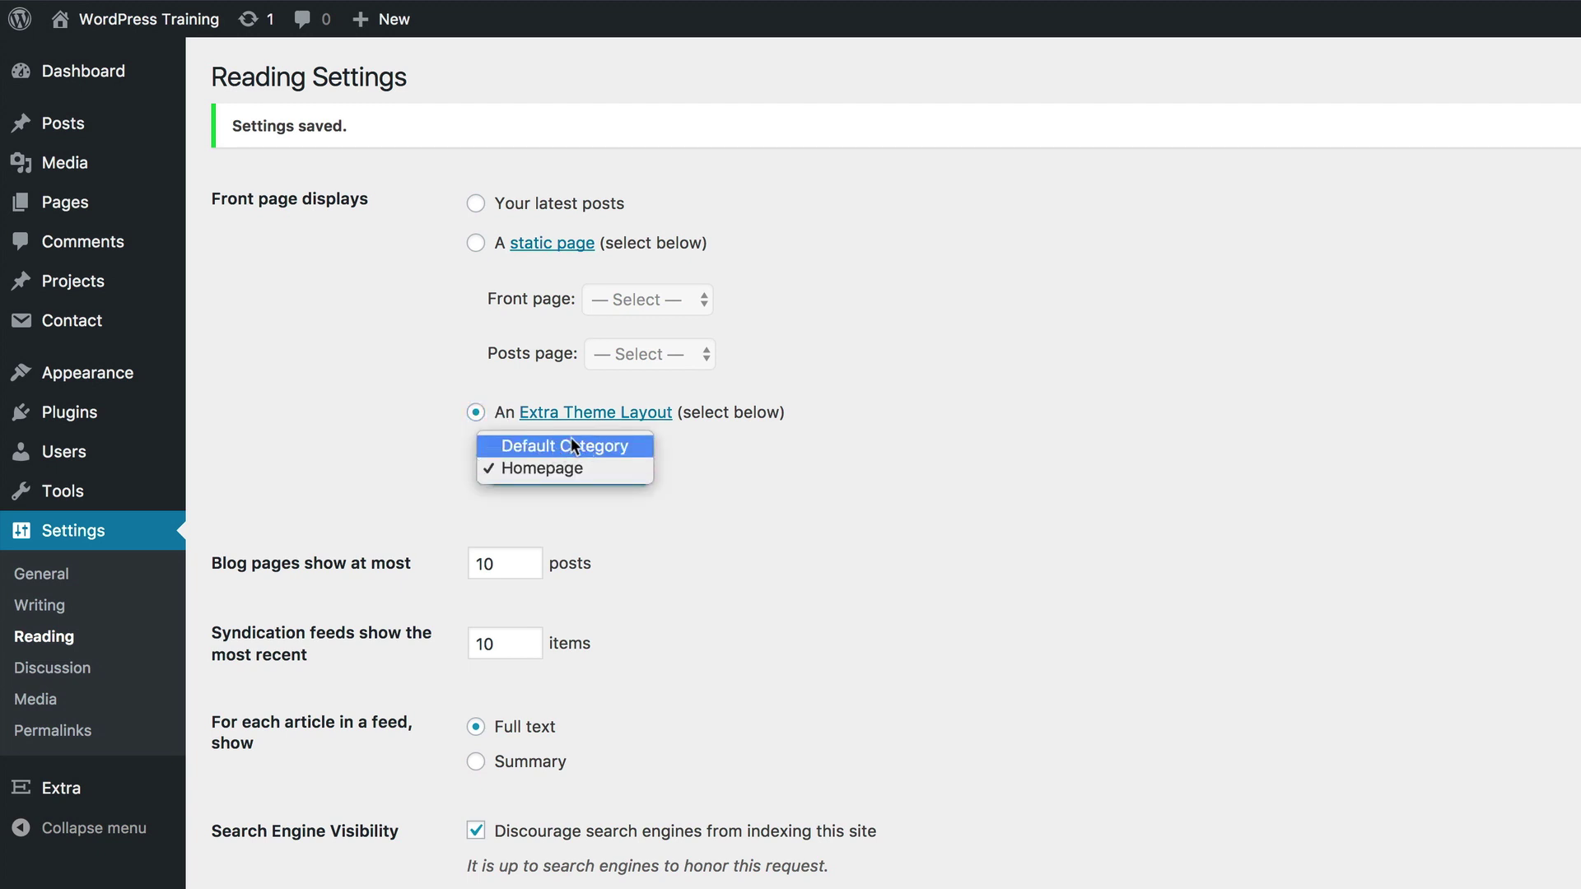
pyautogui.click(606, 467)
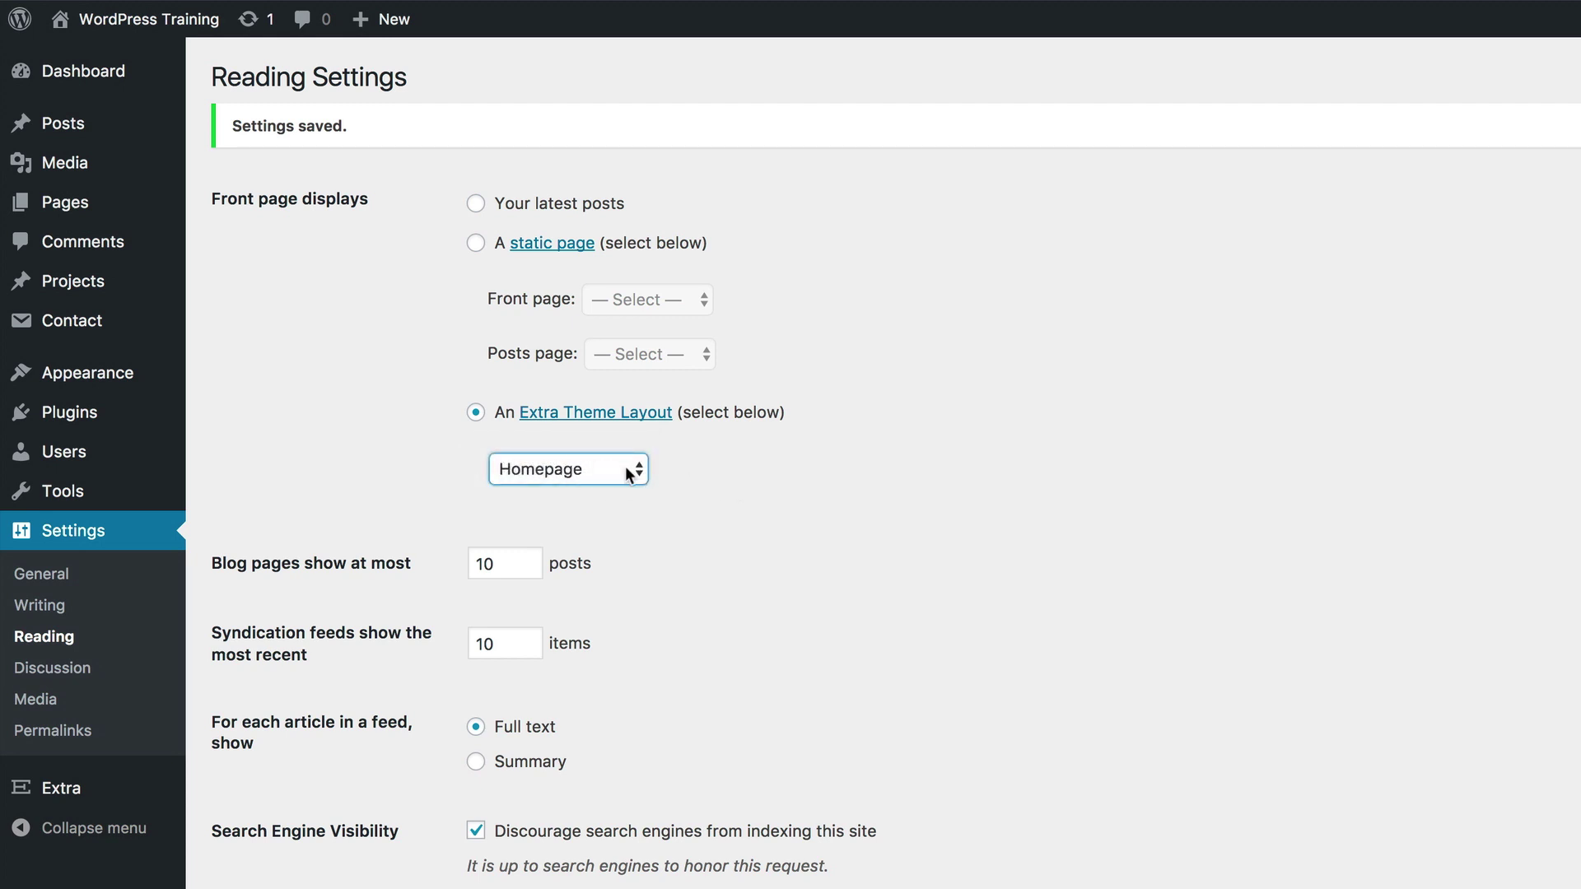
pyautogui.scroll(-5, 298, 613)
pyautogui.click(298, 614)
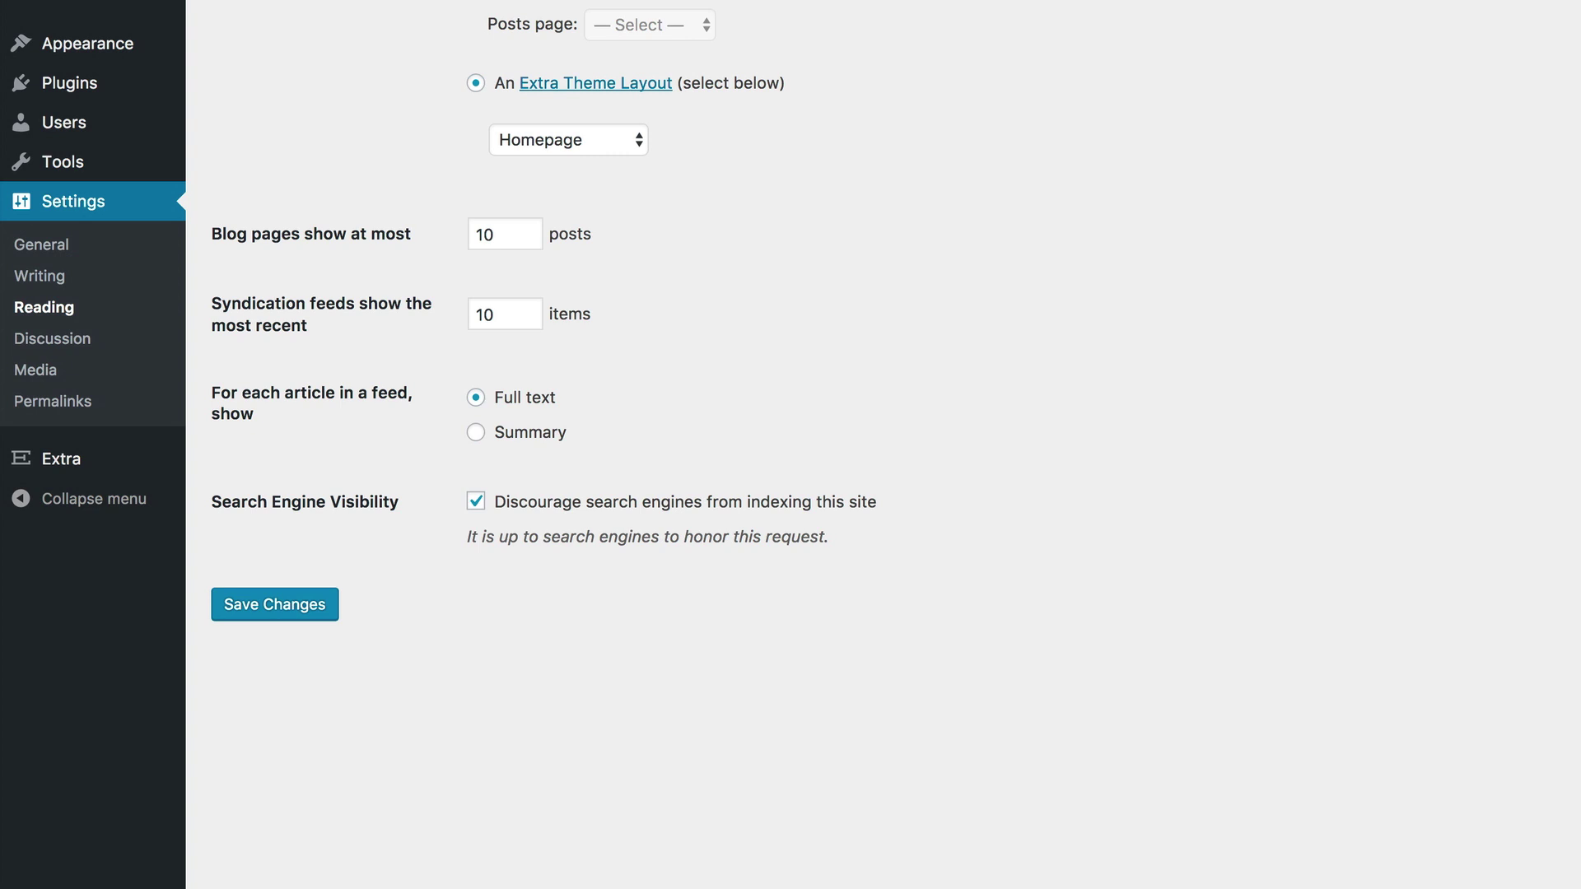
# Load mak.dev in a new tab and scroll through the new homepage.
pyautogui.press('super+t')
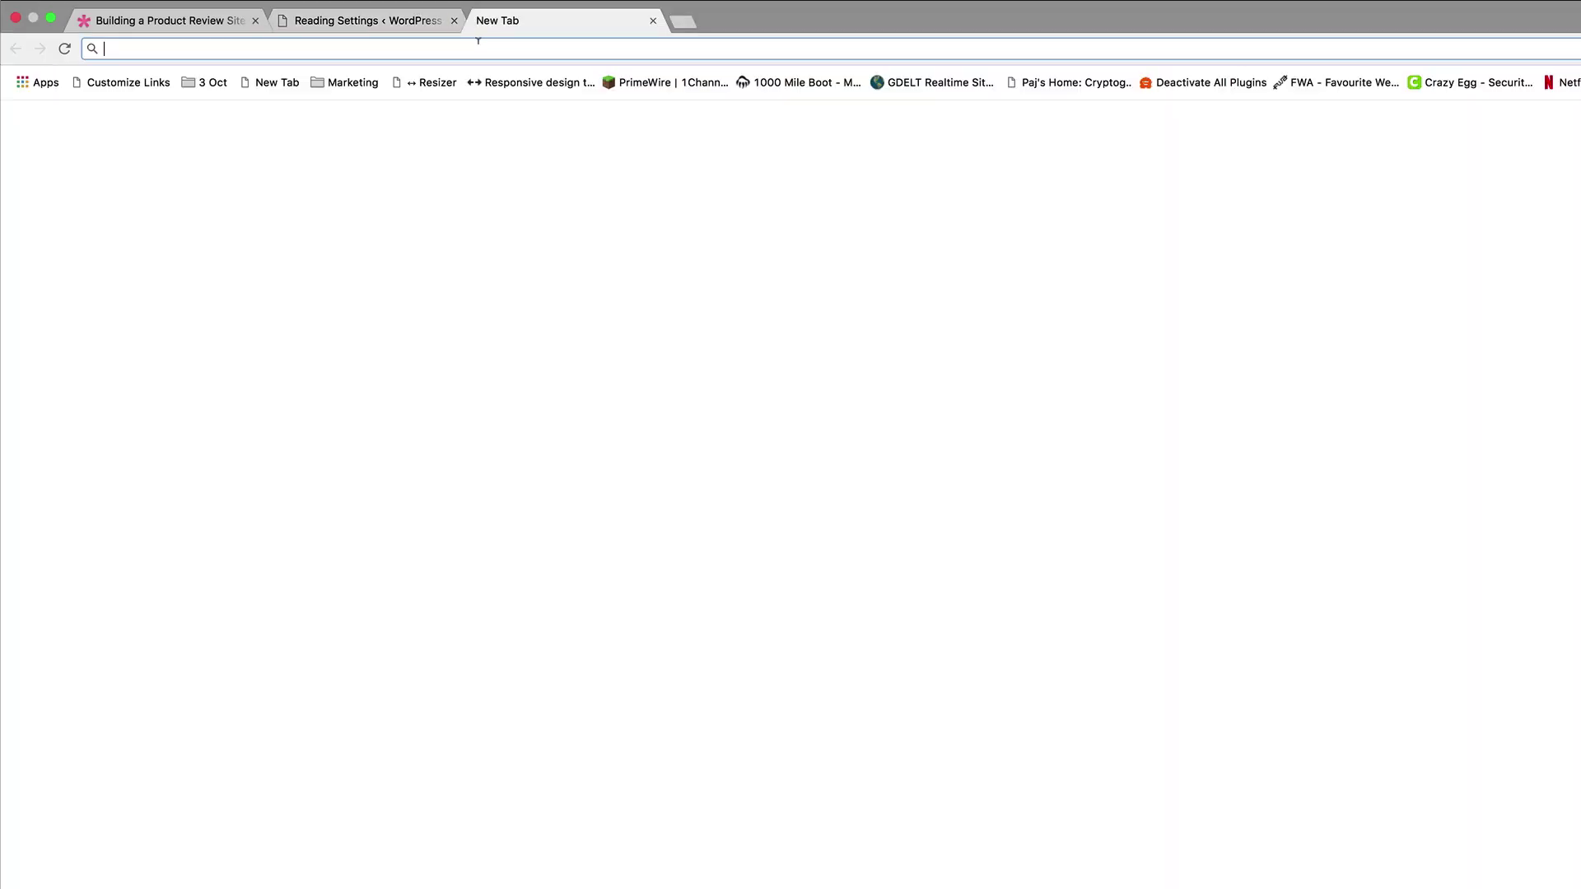
pyautogui.write('http://mak.dev/')
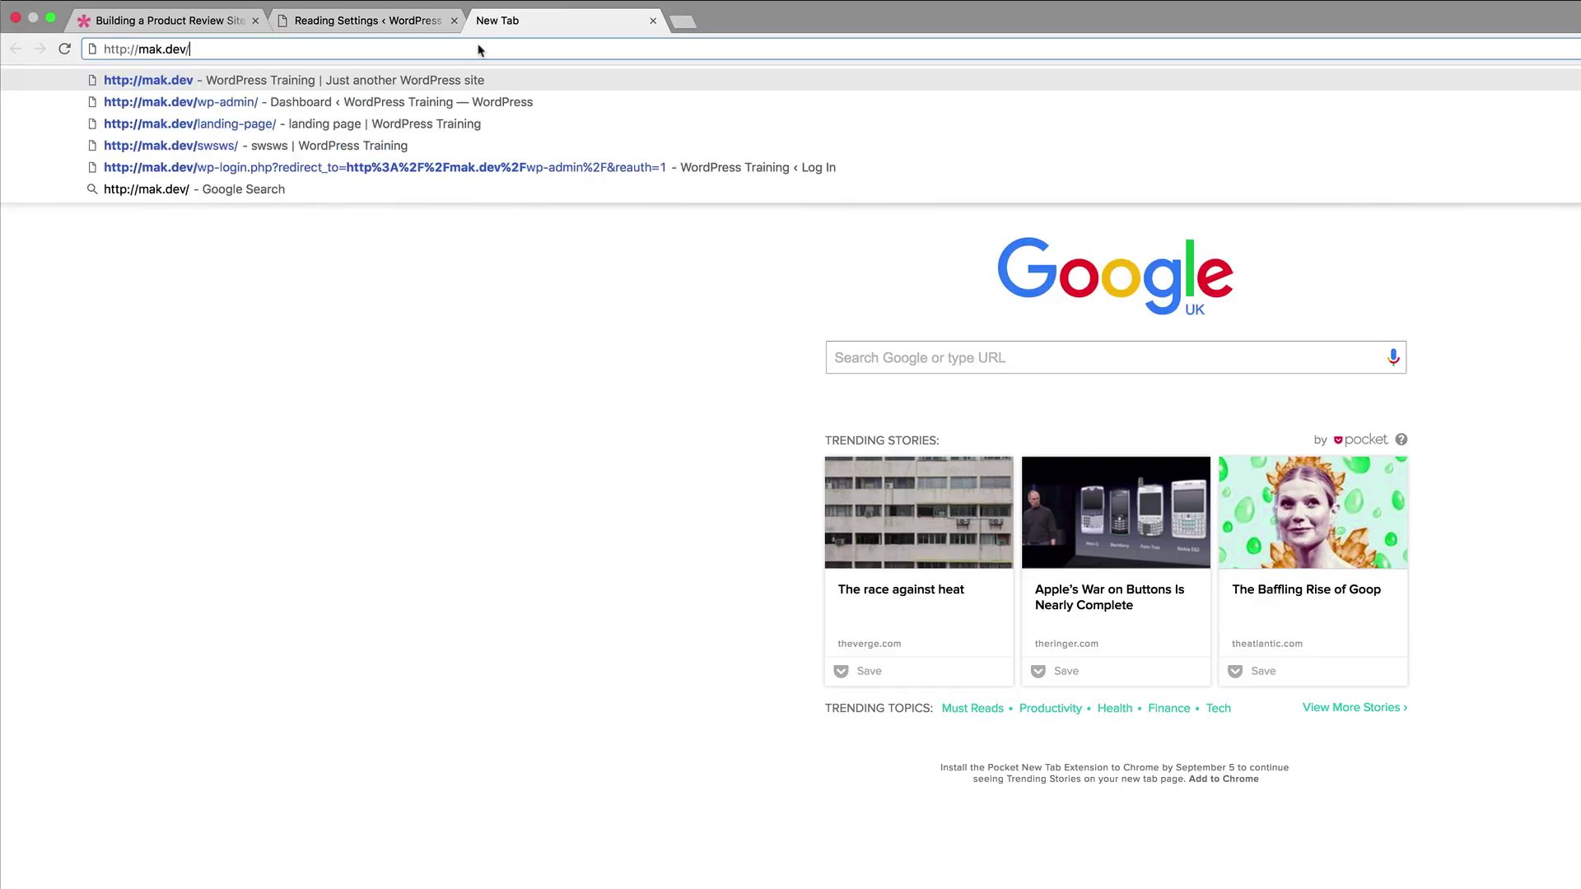
pyautogui.press('Return')
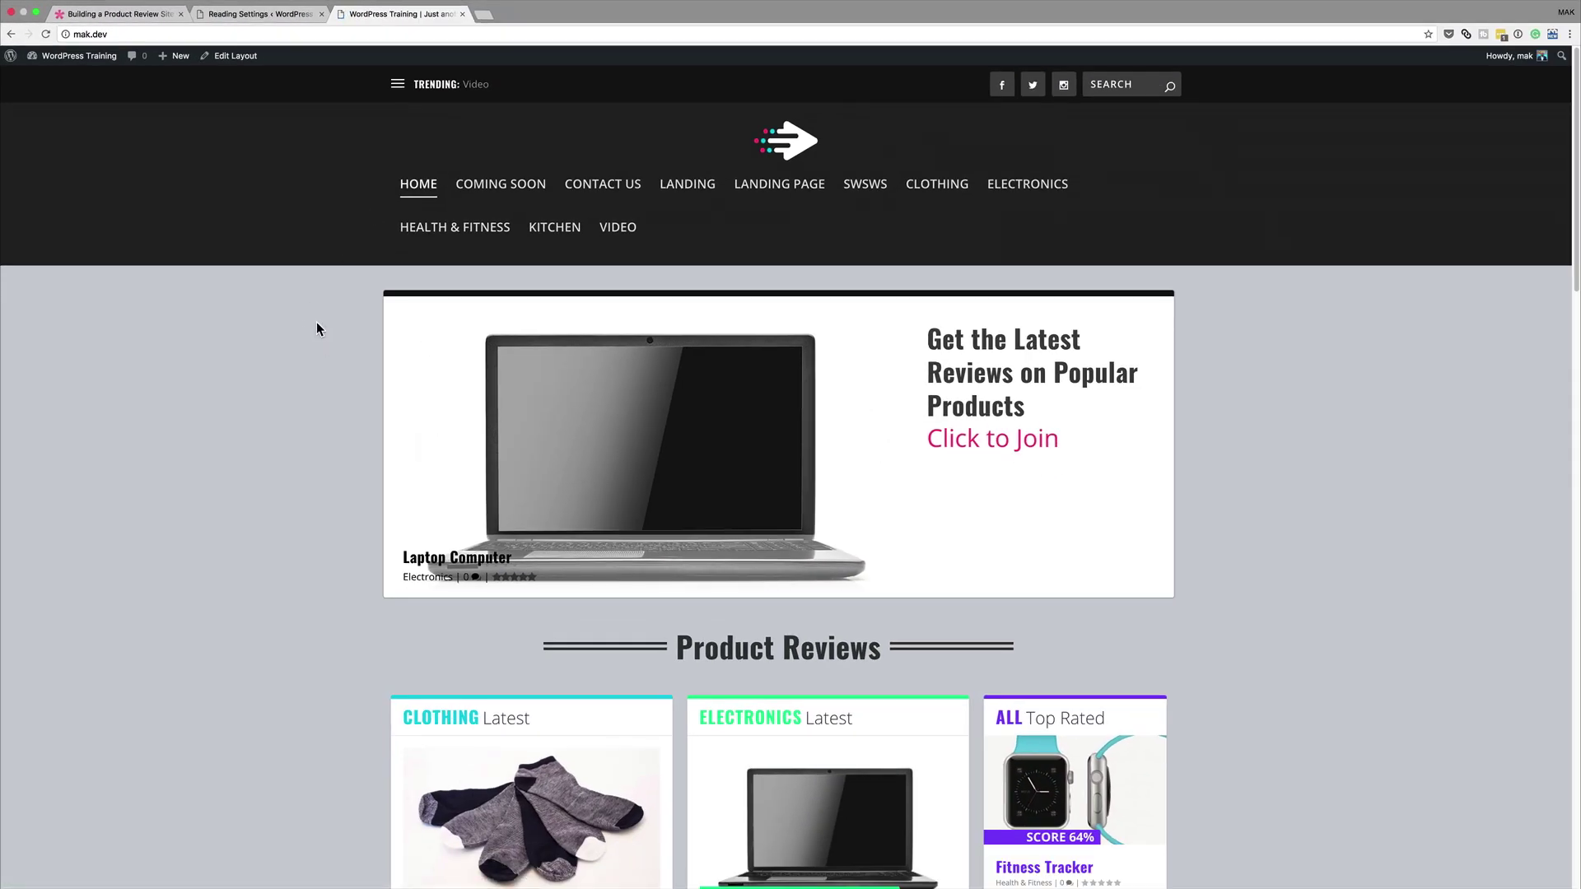
pyautogui.scroll(-5, 322, 449)
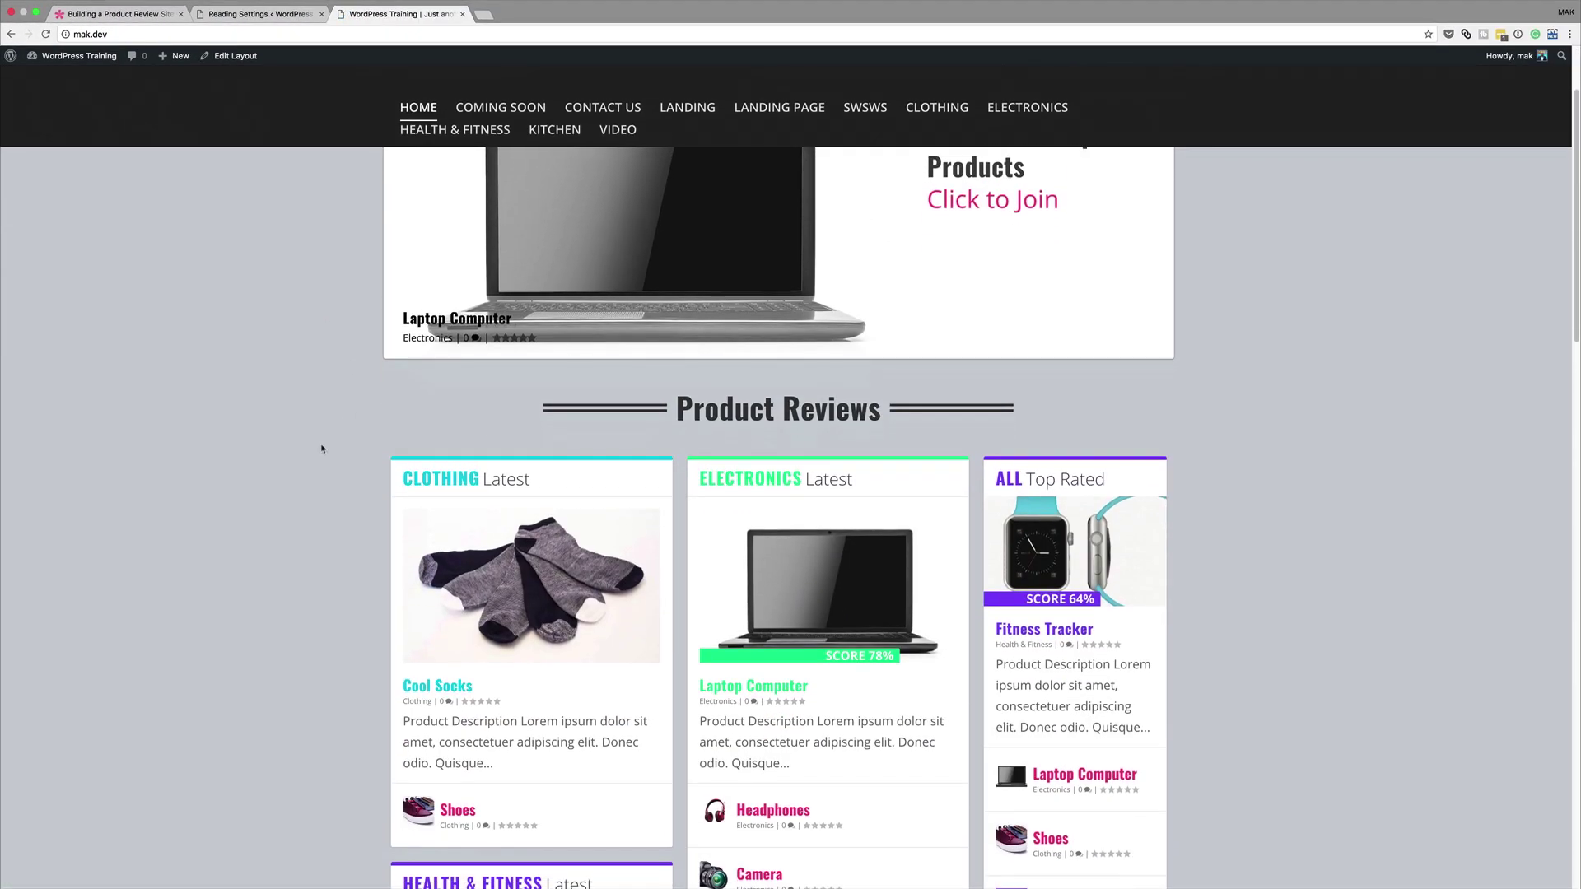
pyautogui.scroll(-20, 290, 540)
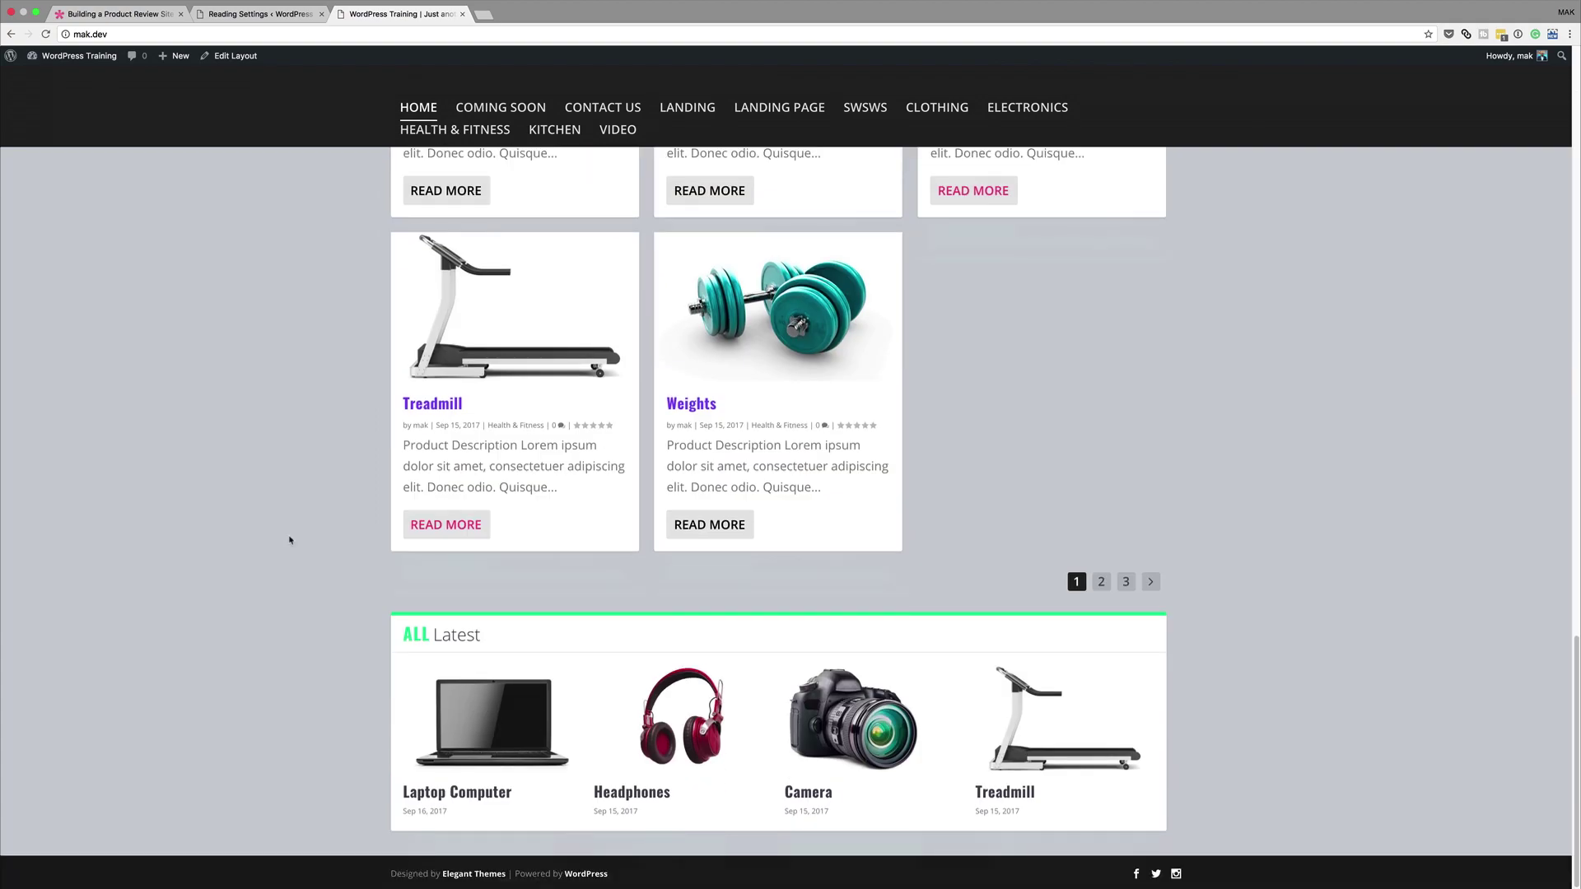
pyautogui.scroll(10, 290, 540)
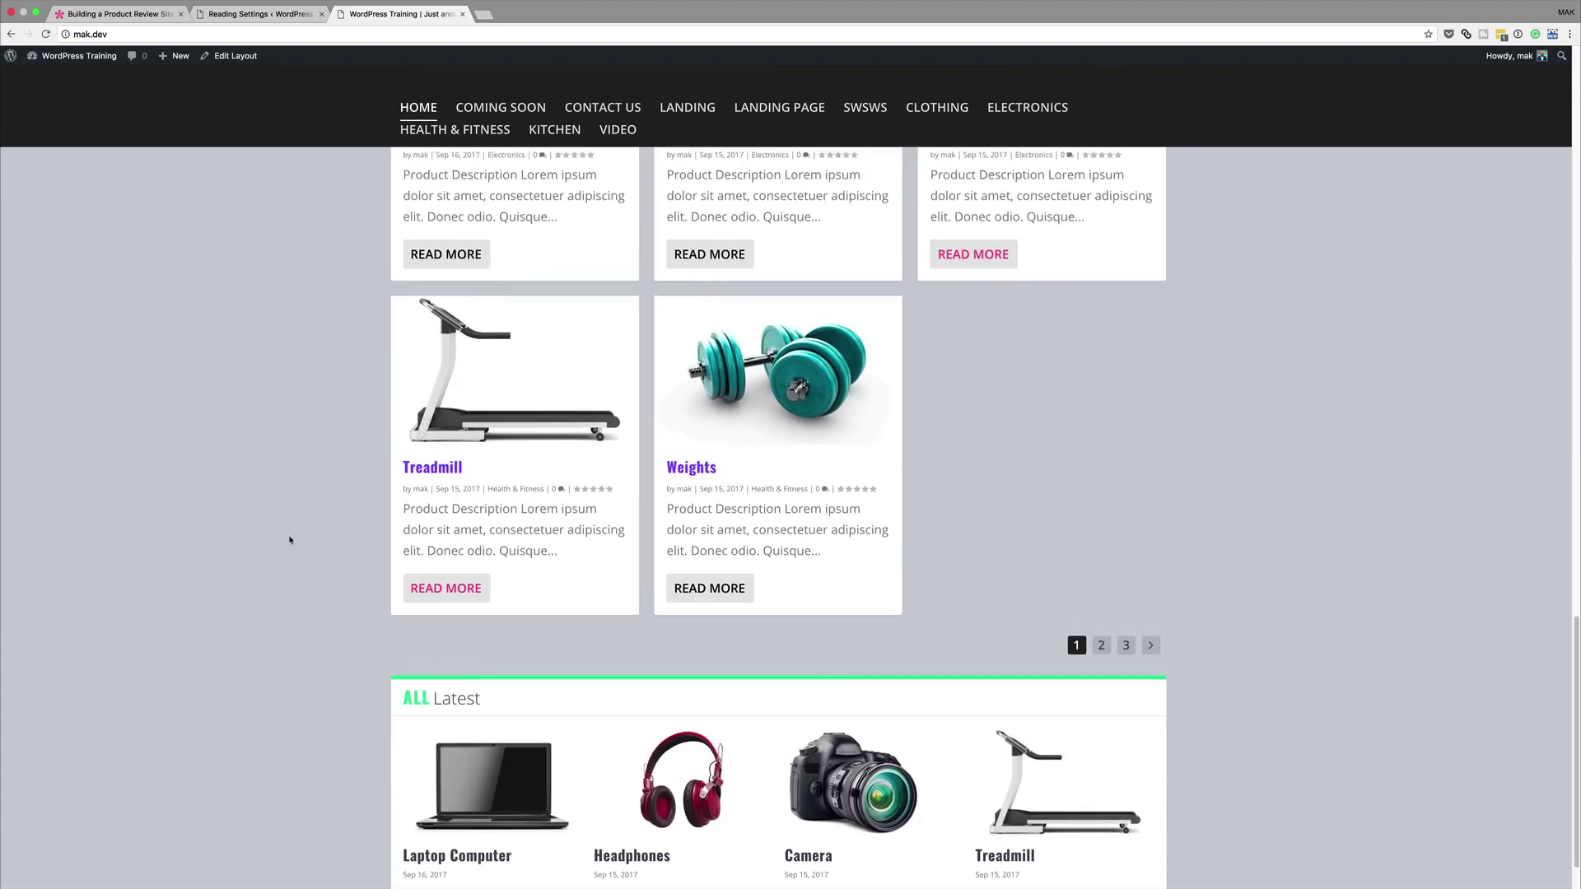
pyautogui.scroll(10, 290, 540)
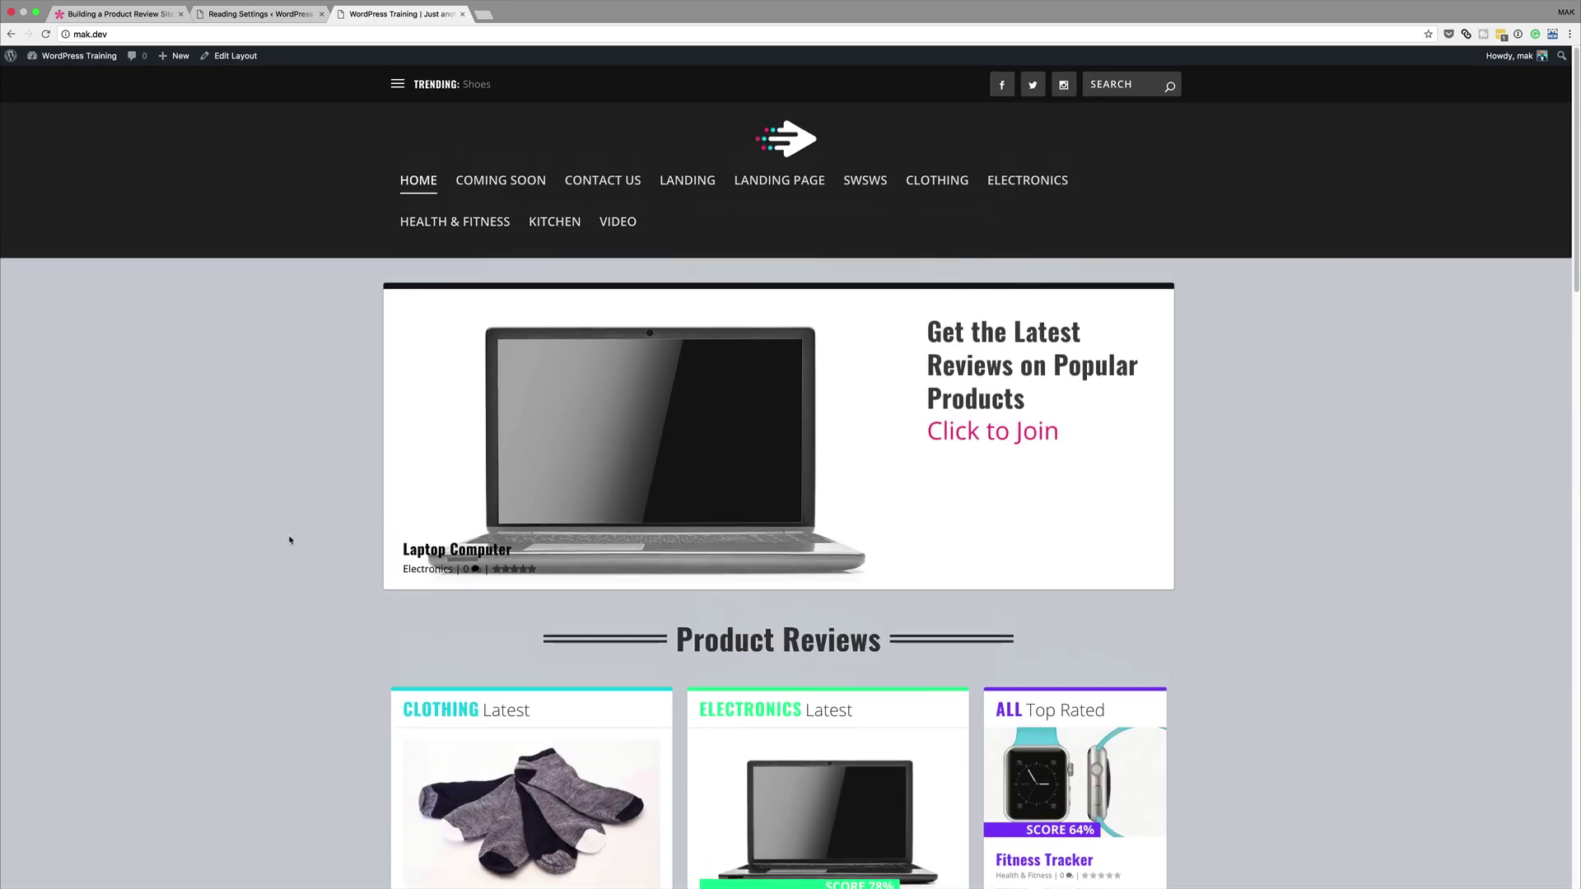
# Return to the admin tab and go to the Theme Customizer's Additional CSS editor.
pyautogui.hotkey('ctrl', 'shift', 'Tab')
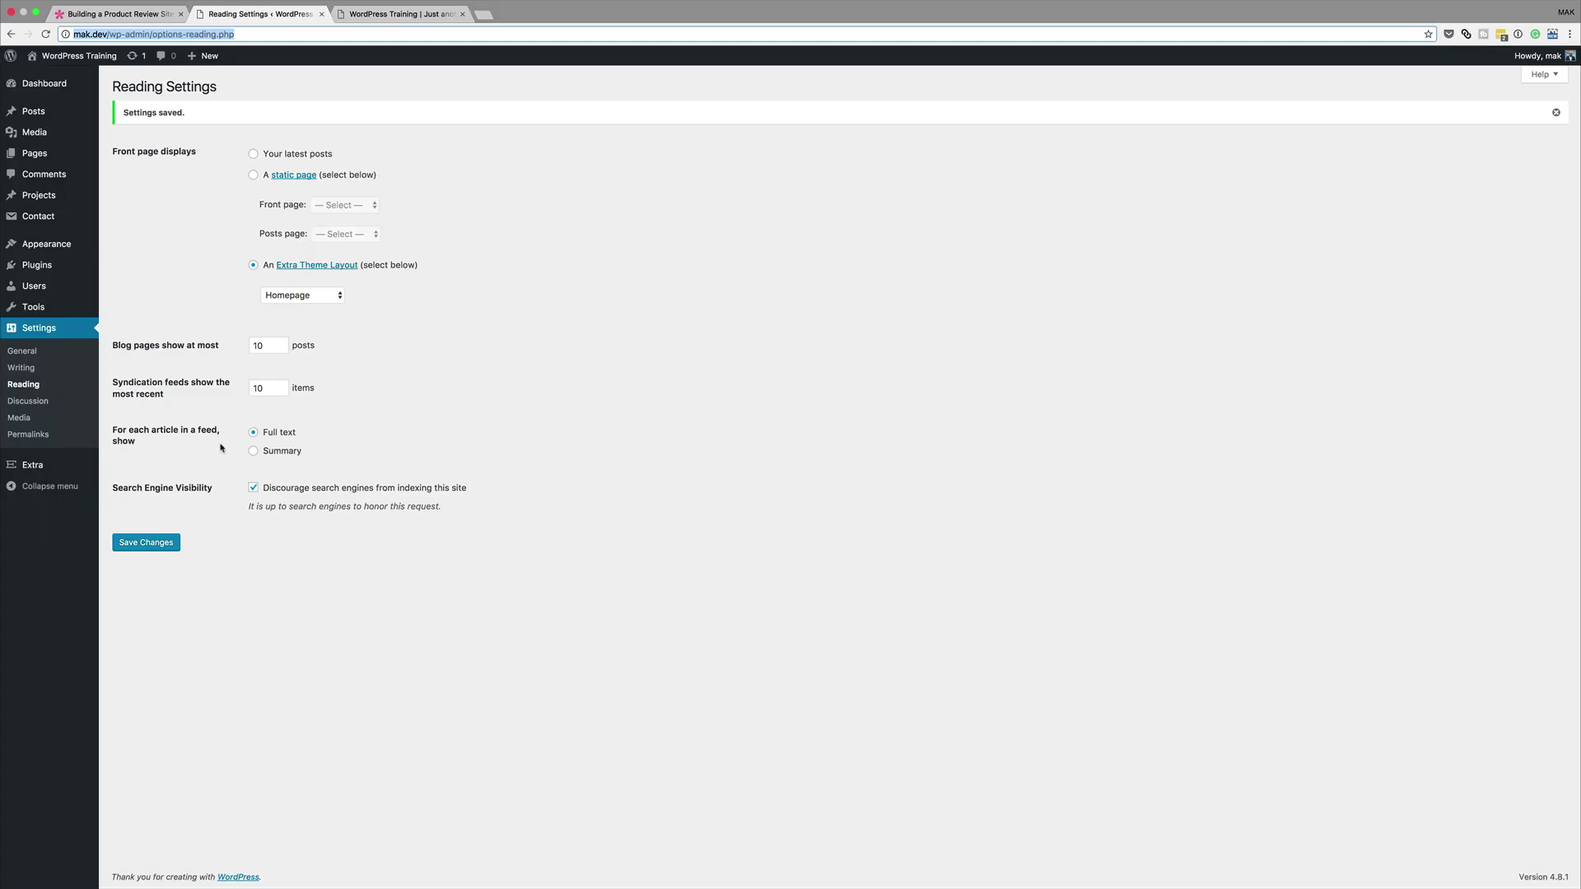
pyautogui.moveTo(37, 465)
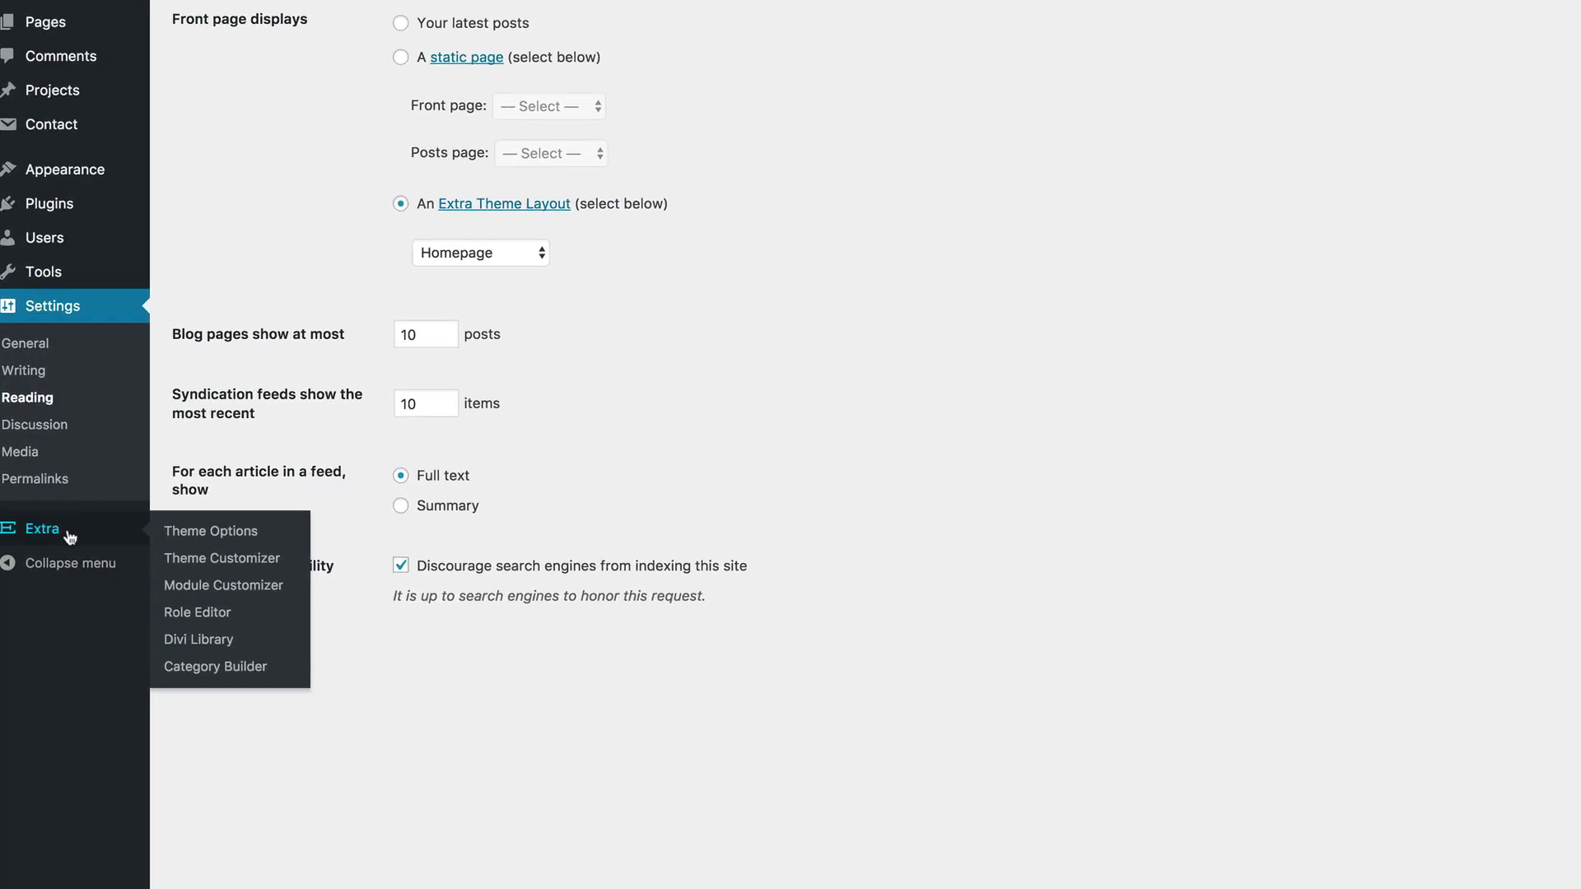
pyautogui.click(257, 564)
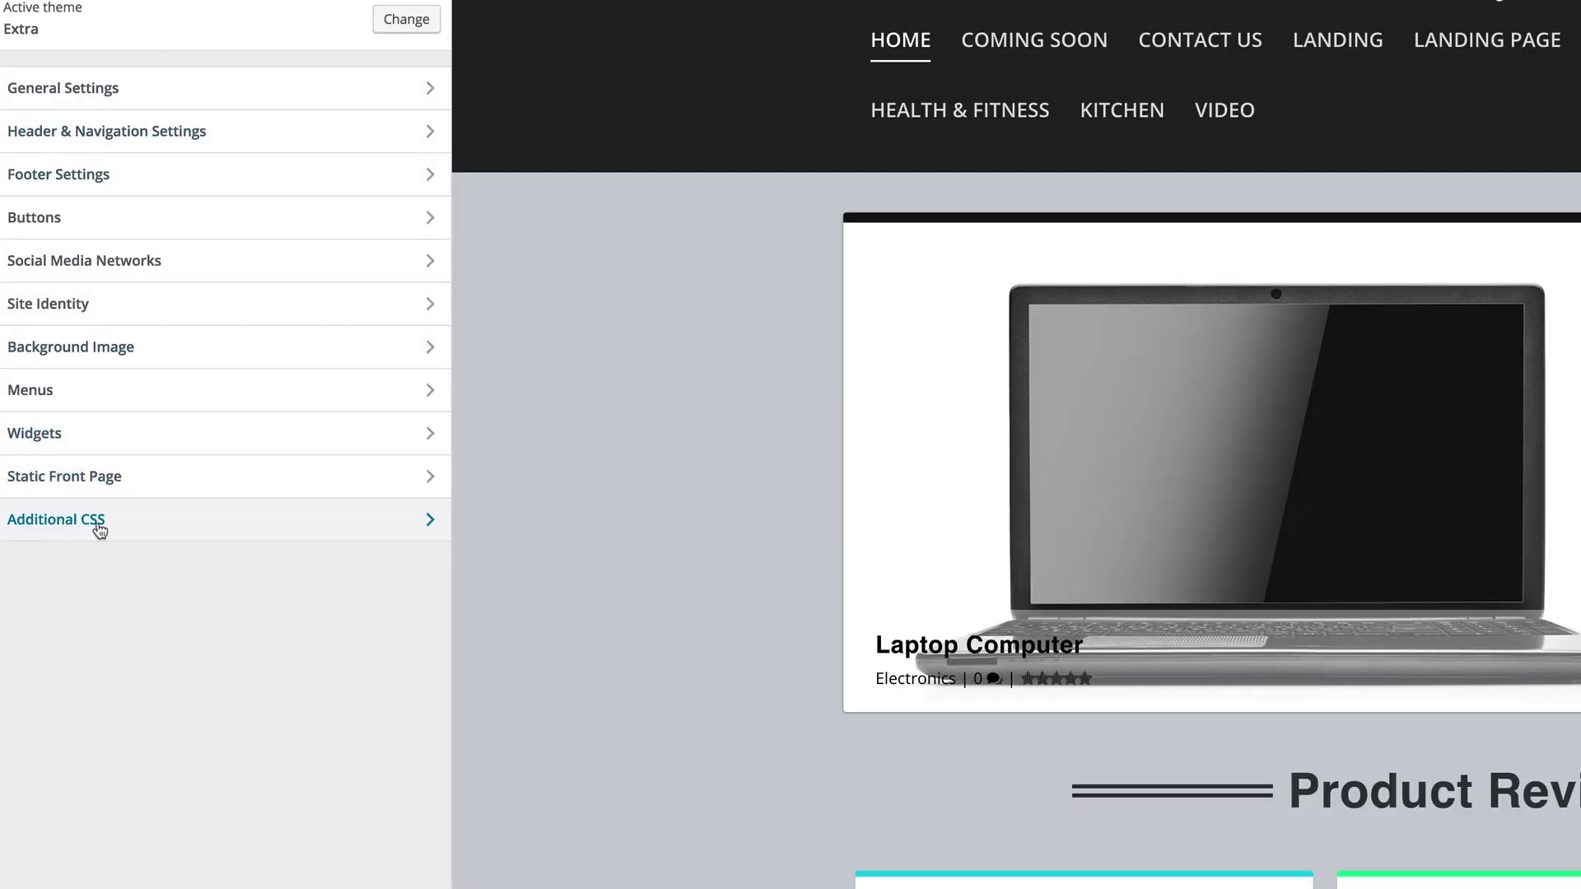
pyautogui.click(97, 528)
pyautogui.scroll(-5, 240, 528)
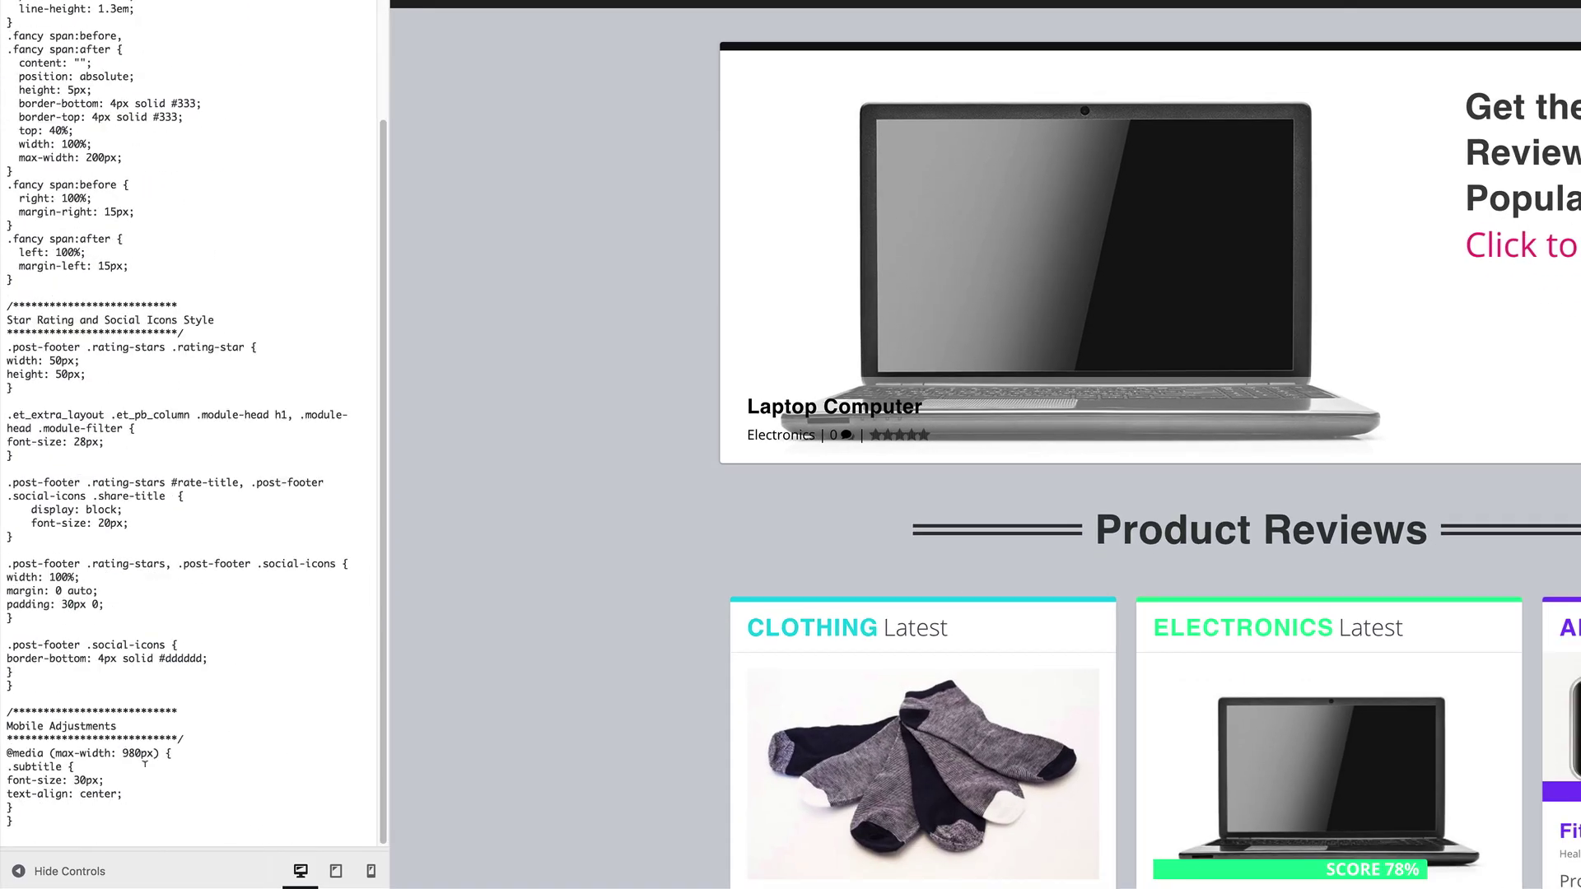
# Append CSS for shadowed, top-bordered module cards and a bordered .join-cta button, then publish.
pyautogui.click(24, 818)
pyautogui.press('Return')
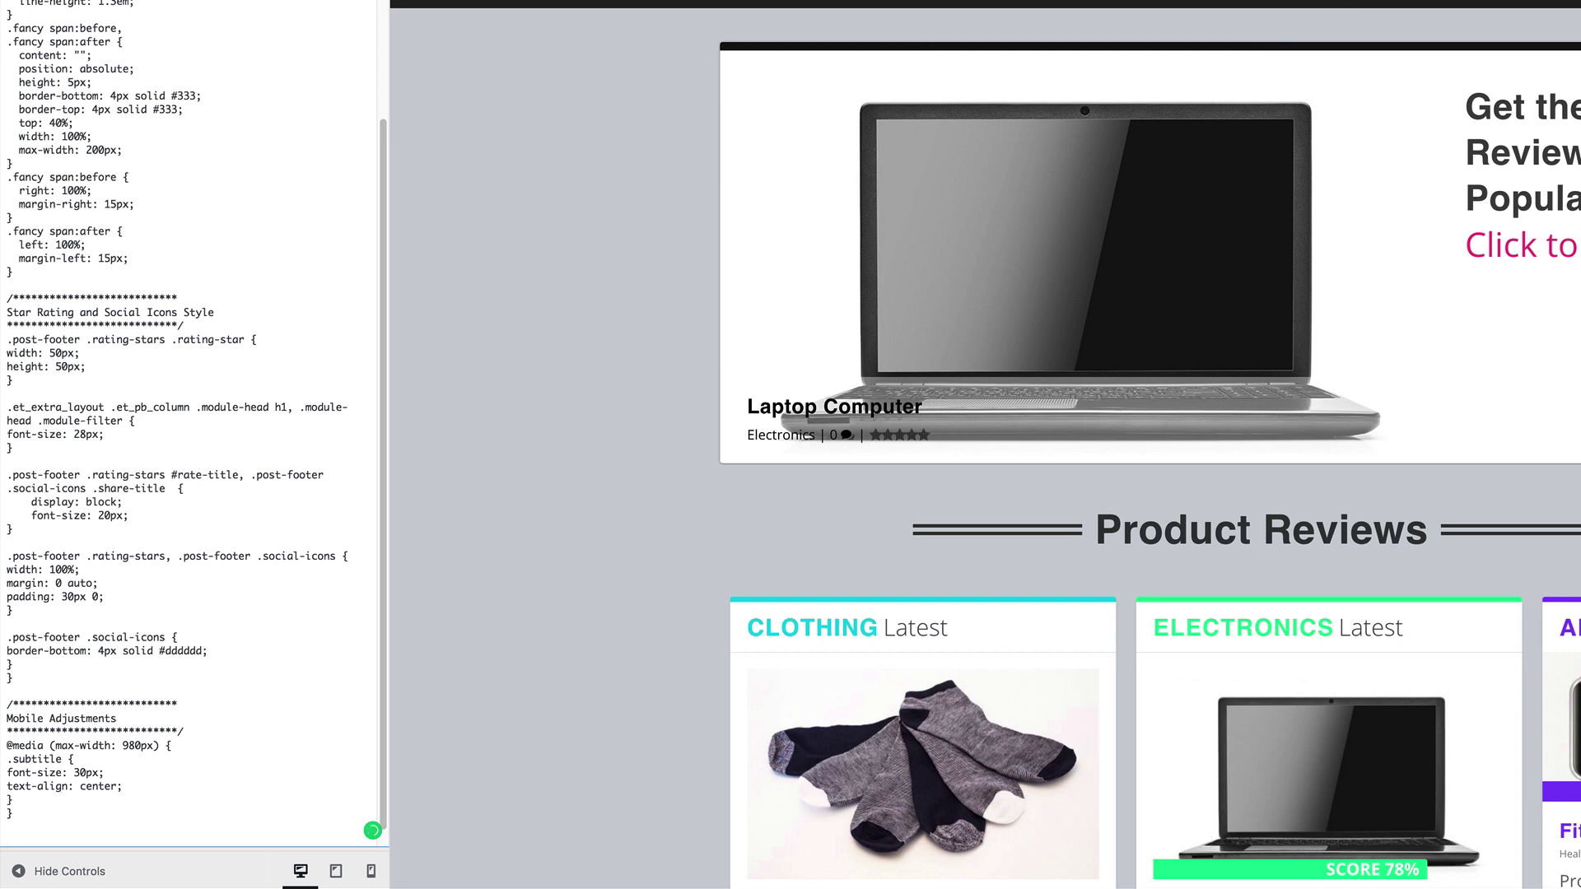
pyautogui.scroll(-2, 185, 809)
pyautogui.moveTo(360, 839)
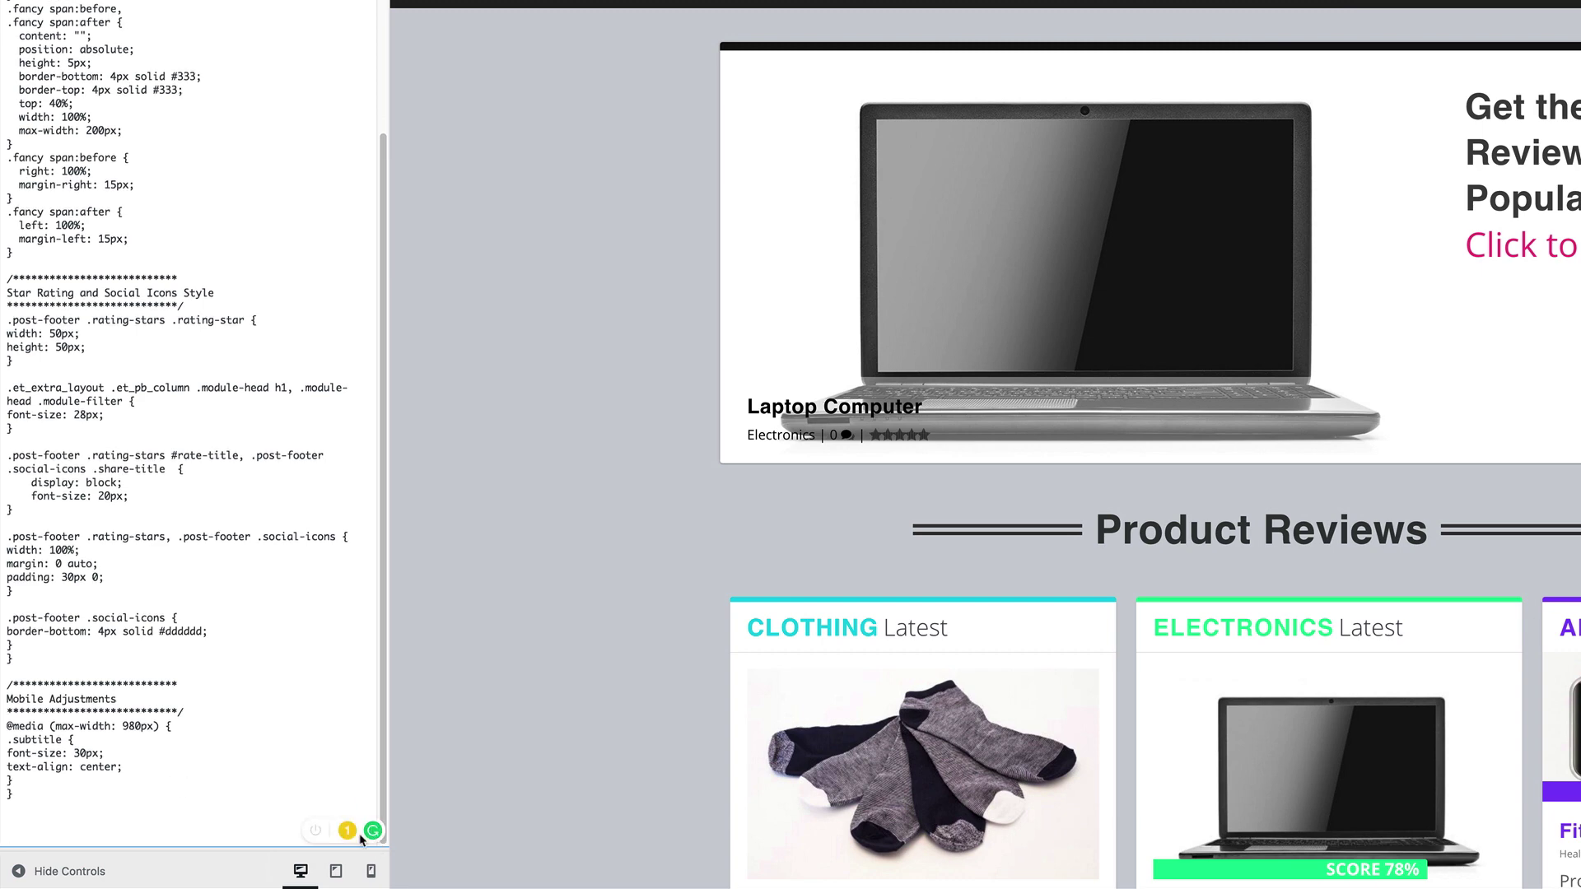
pyautogui.write('.et_pb_extra_module, .posts-blog-feed-module.masonry .hentry { box-shadow: -1px 0 2px rgba(0,0,0,0.12), 1px 0 2px 0 rgba(0,0,0,0.12), 0 1px 1px 0 rgba(0,0,0,0.24); border-top: 10px solid; }')
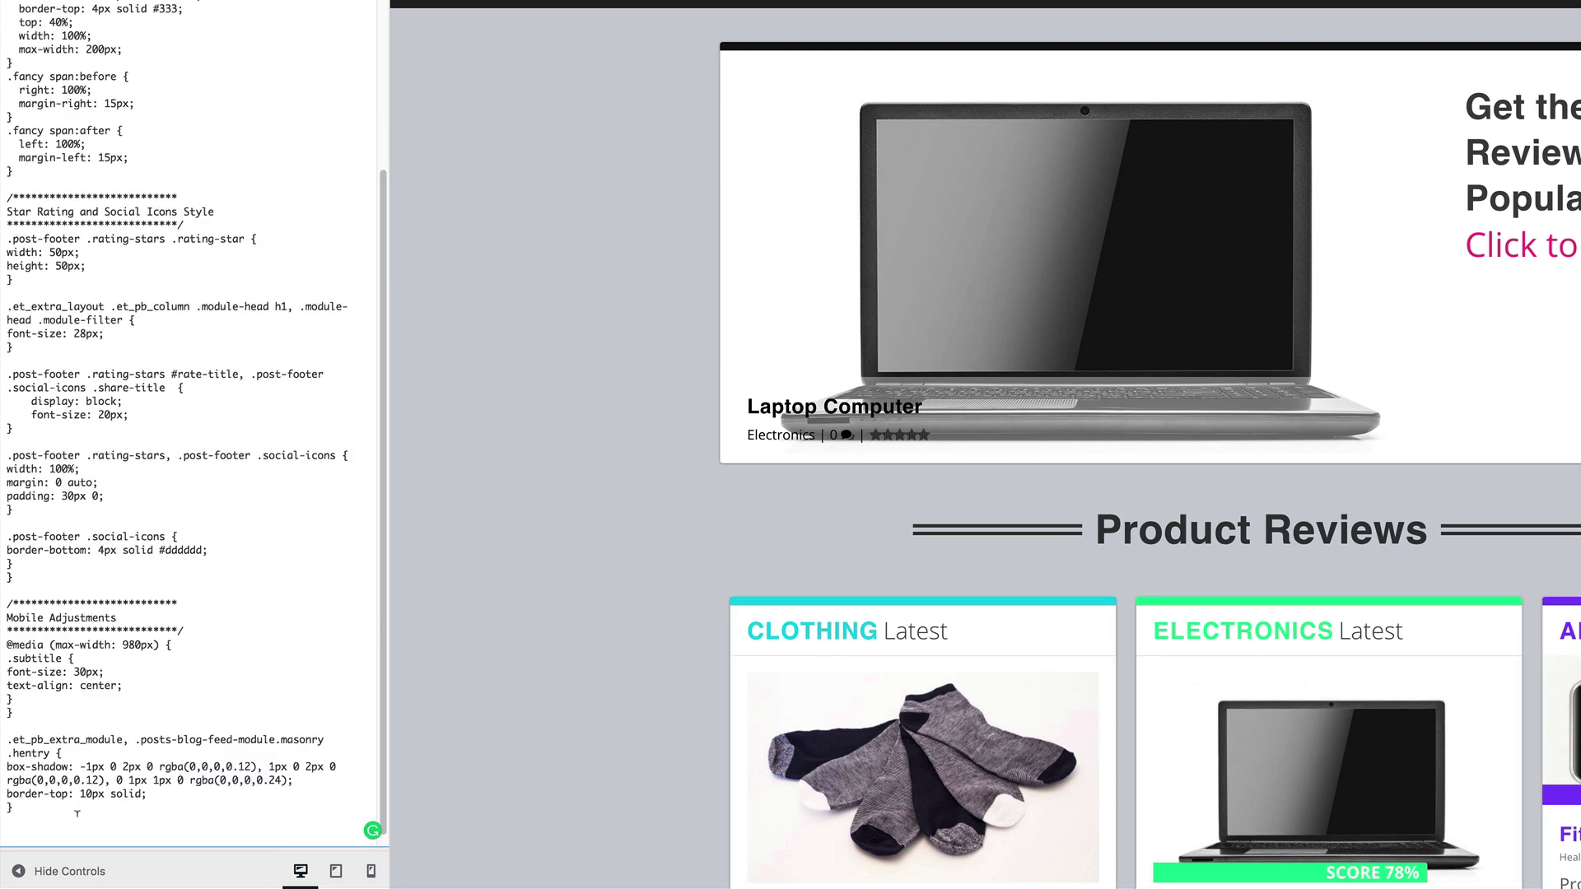
pyautogui.write('.join-cta { display: block; text-align: center; border: 3px solid #333; color: #333; padding: 20px 15px; text-transform: uppercase; font-weight: 600; font-size: 30px; }')
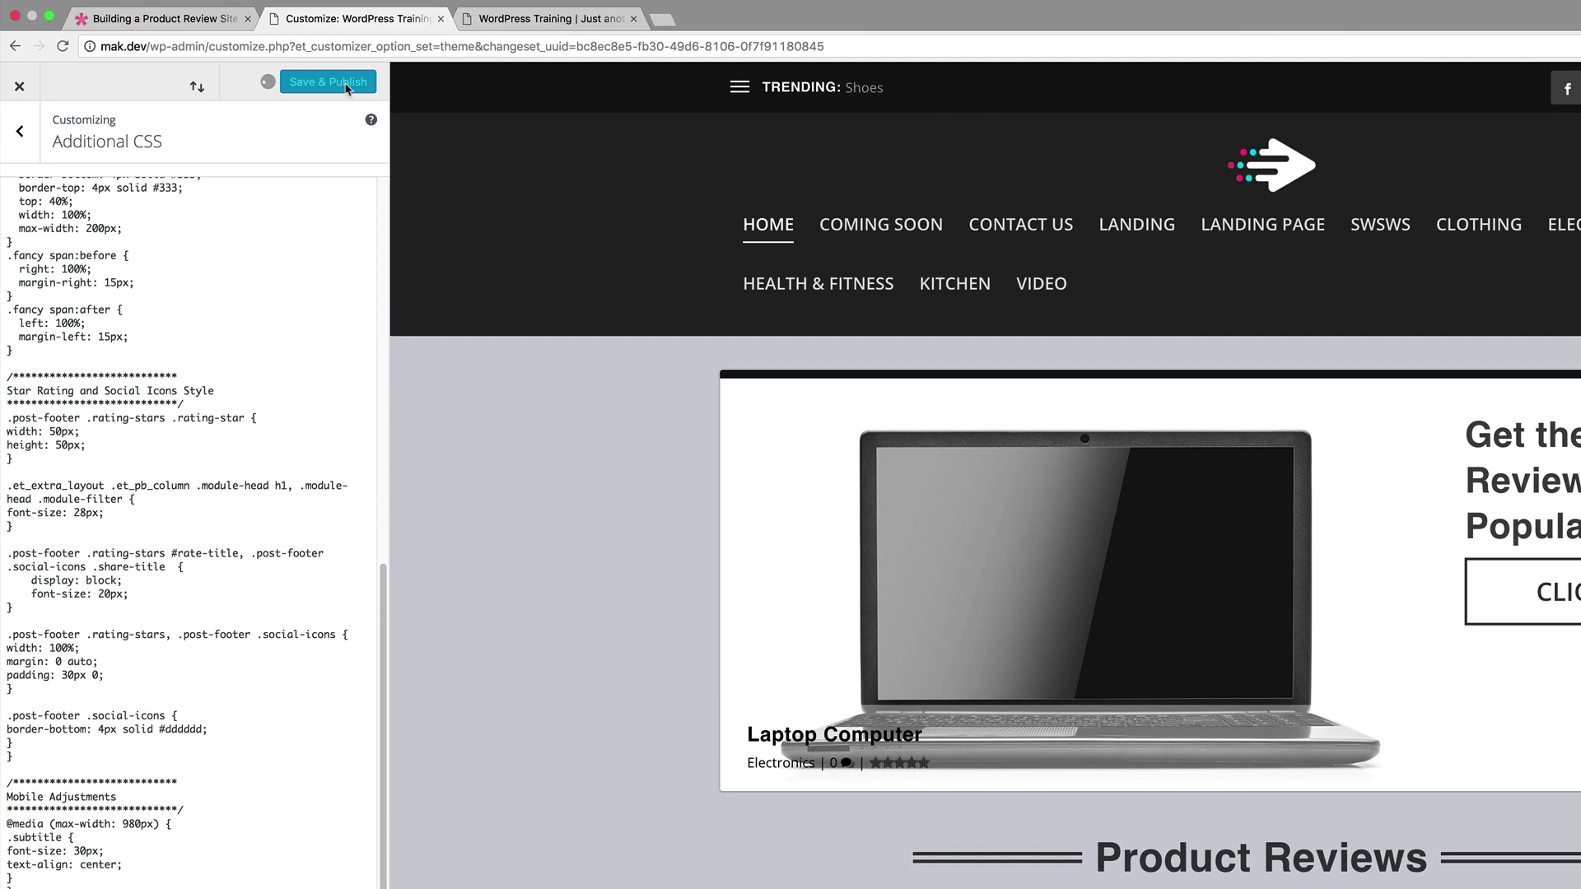
pyautogui.click(346, 85)
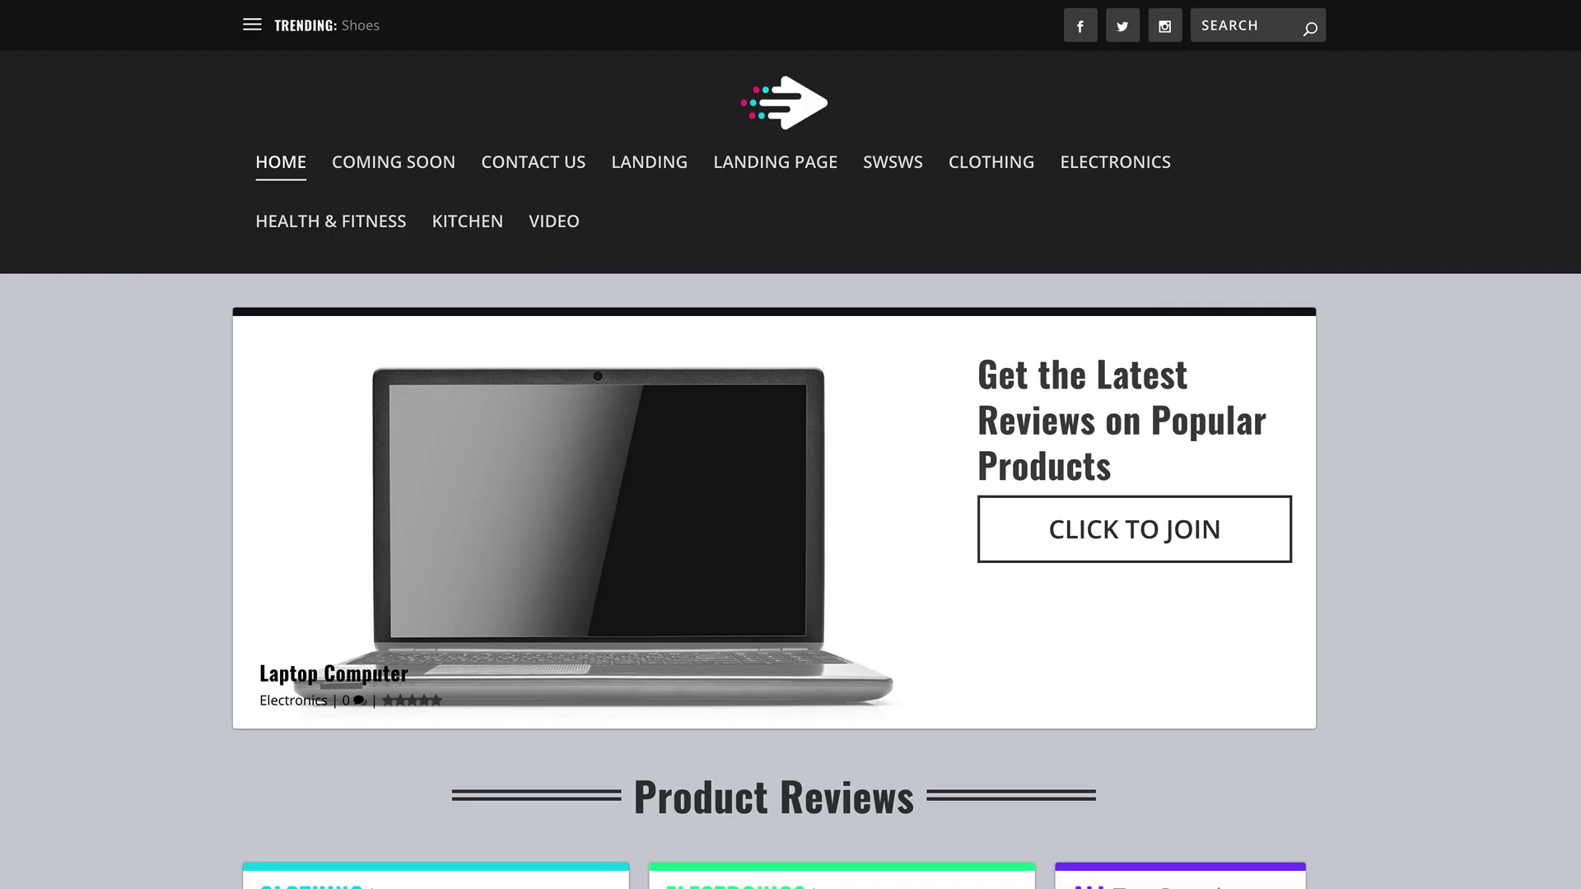
pyautogui.scroll(-6, 791, 494)
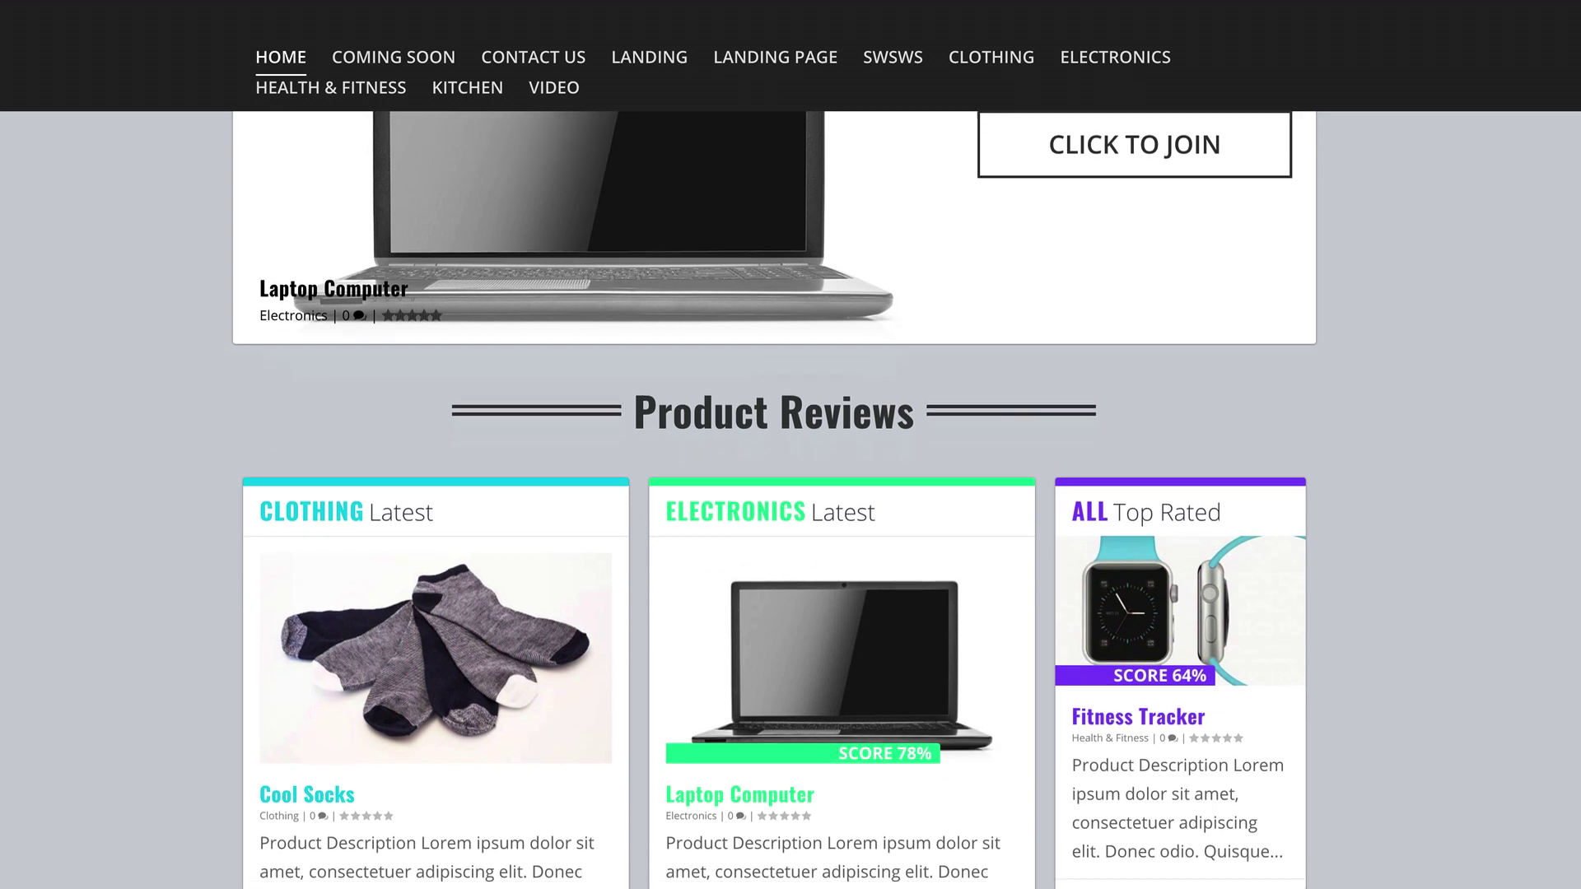
pyautogui.scroll(-1, 1511, 317)
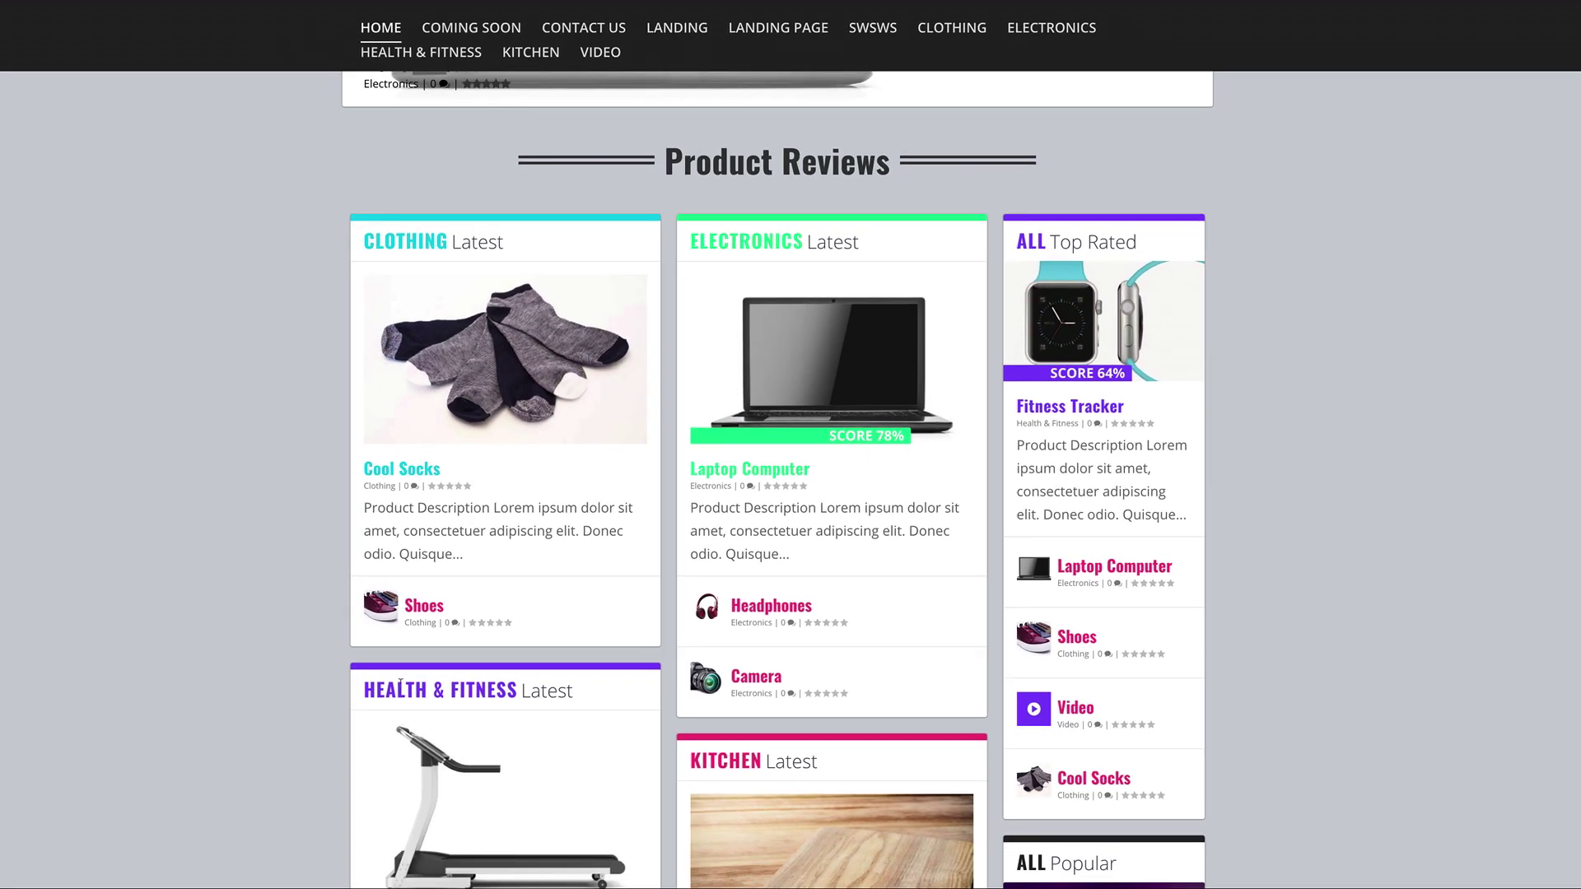
pyautogui.scroll(-1, 751, 752)
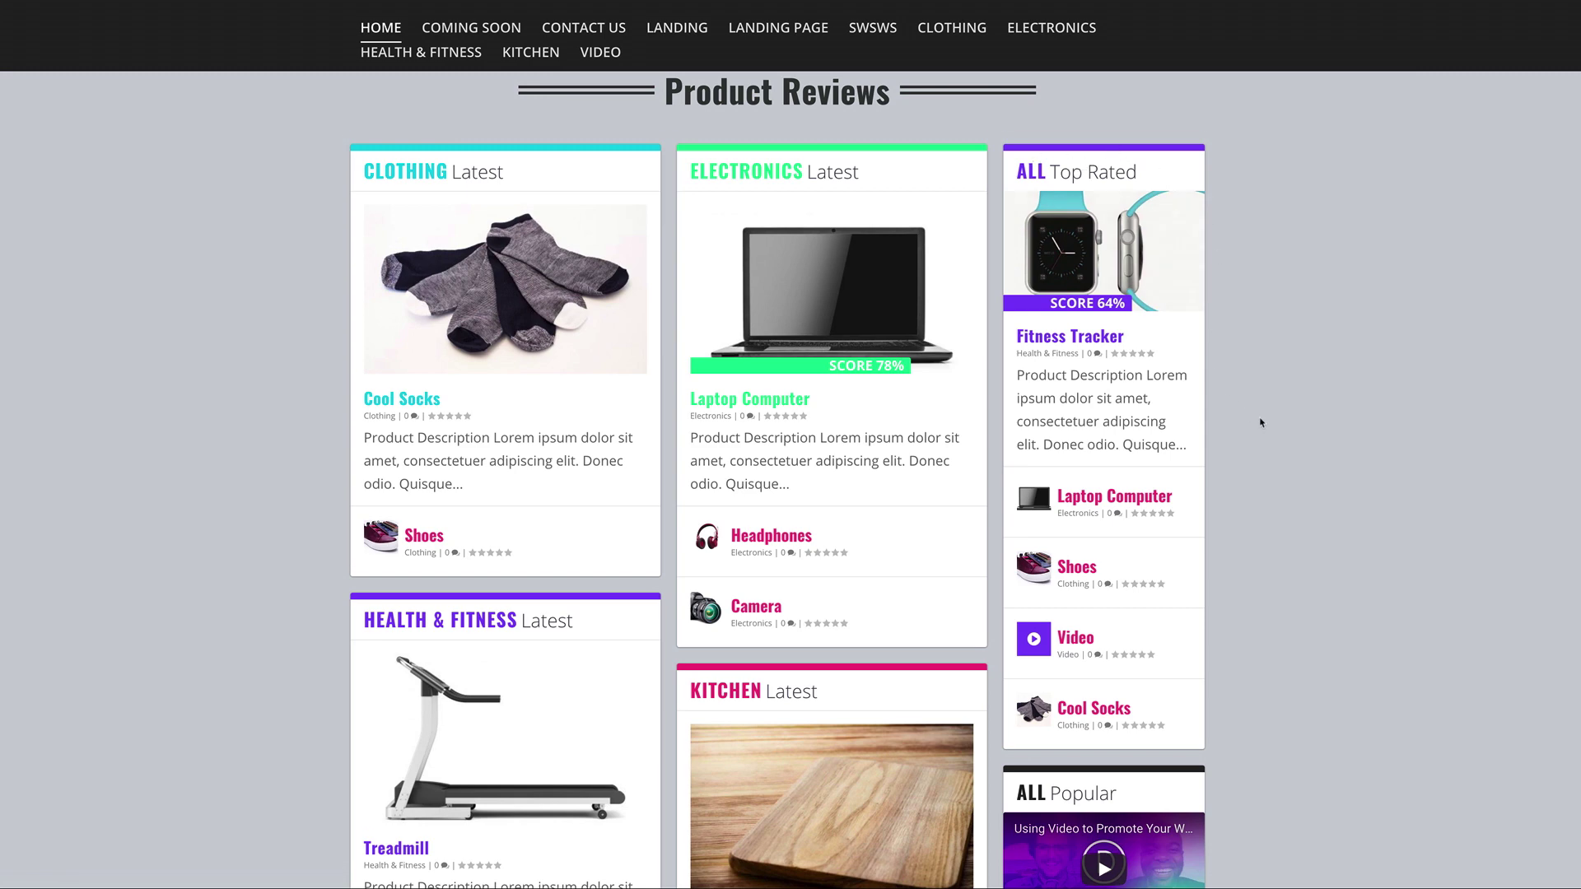
pyautogui.scroll(-5, 1260, 422)
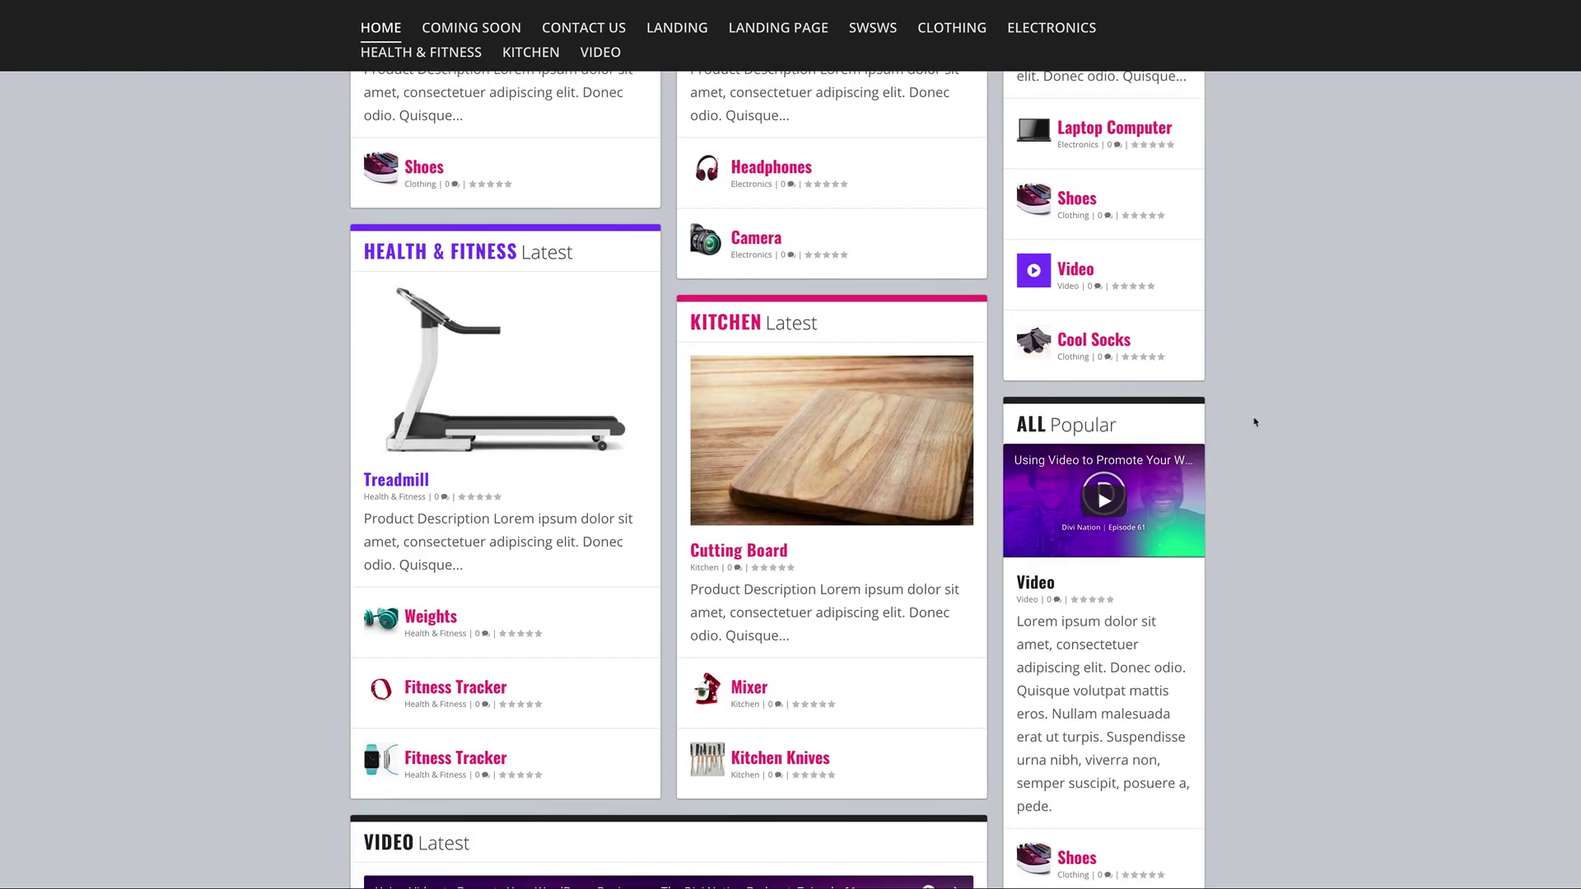